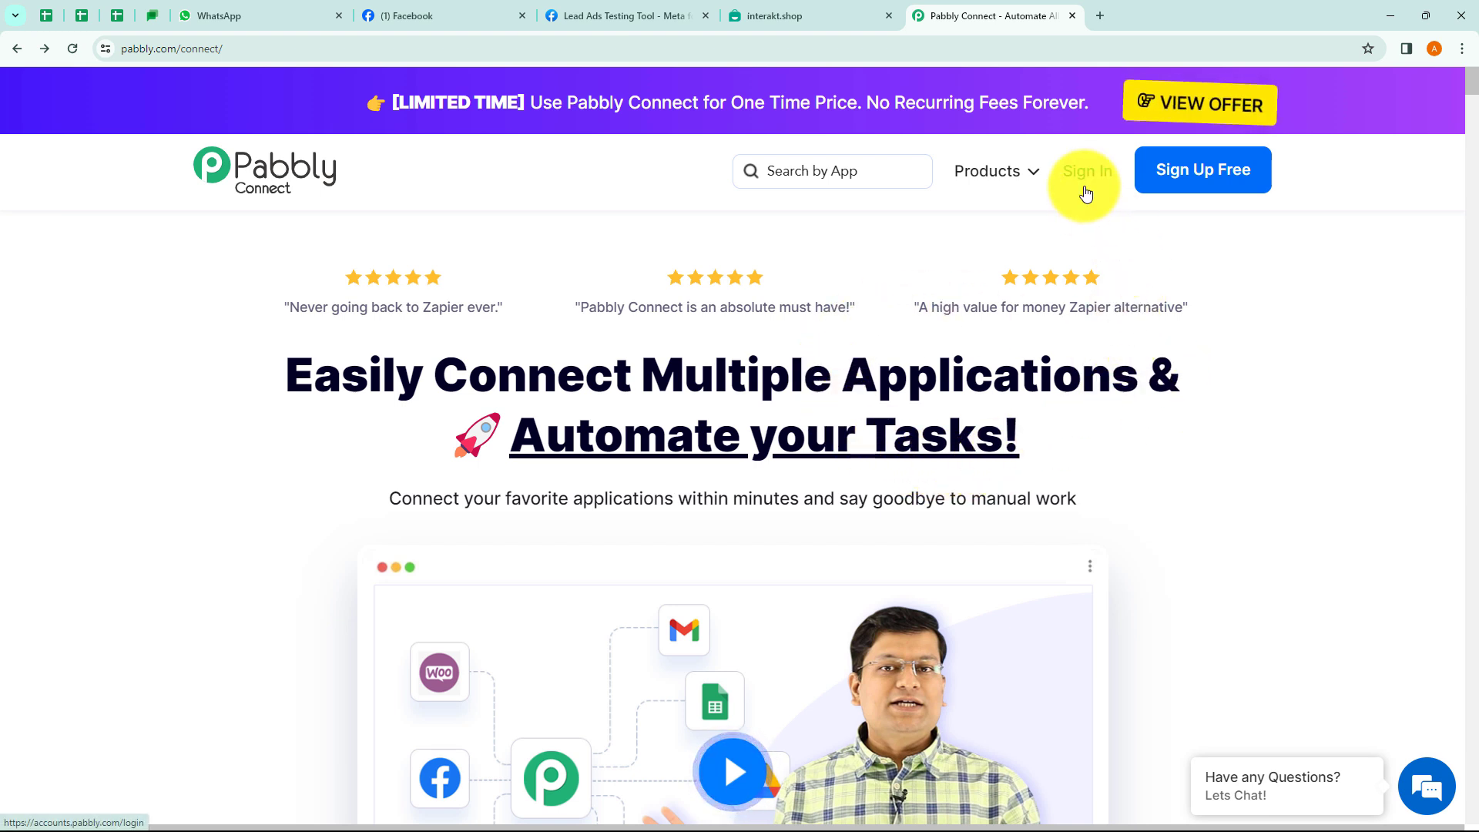
Sign in, open Pabbly Connect, and bring up the Create Workflow dialog.
{"action": "left_click", "coordinate": [1085, 175]}
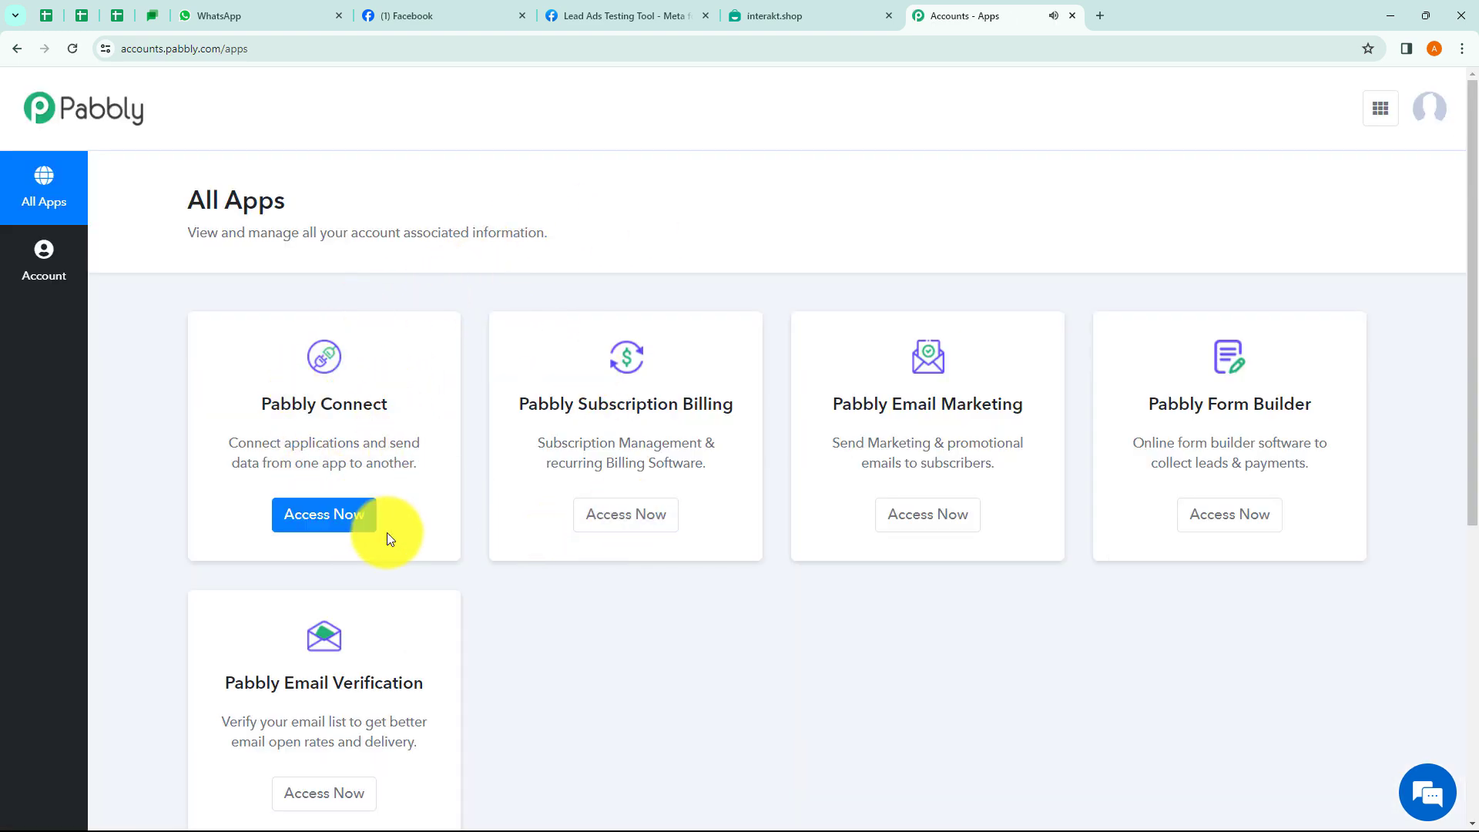
{"action": "left_click", "coordinate": [332, 522]}
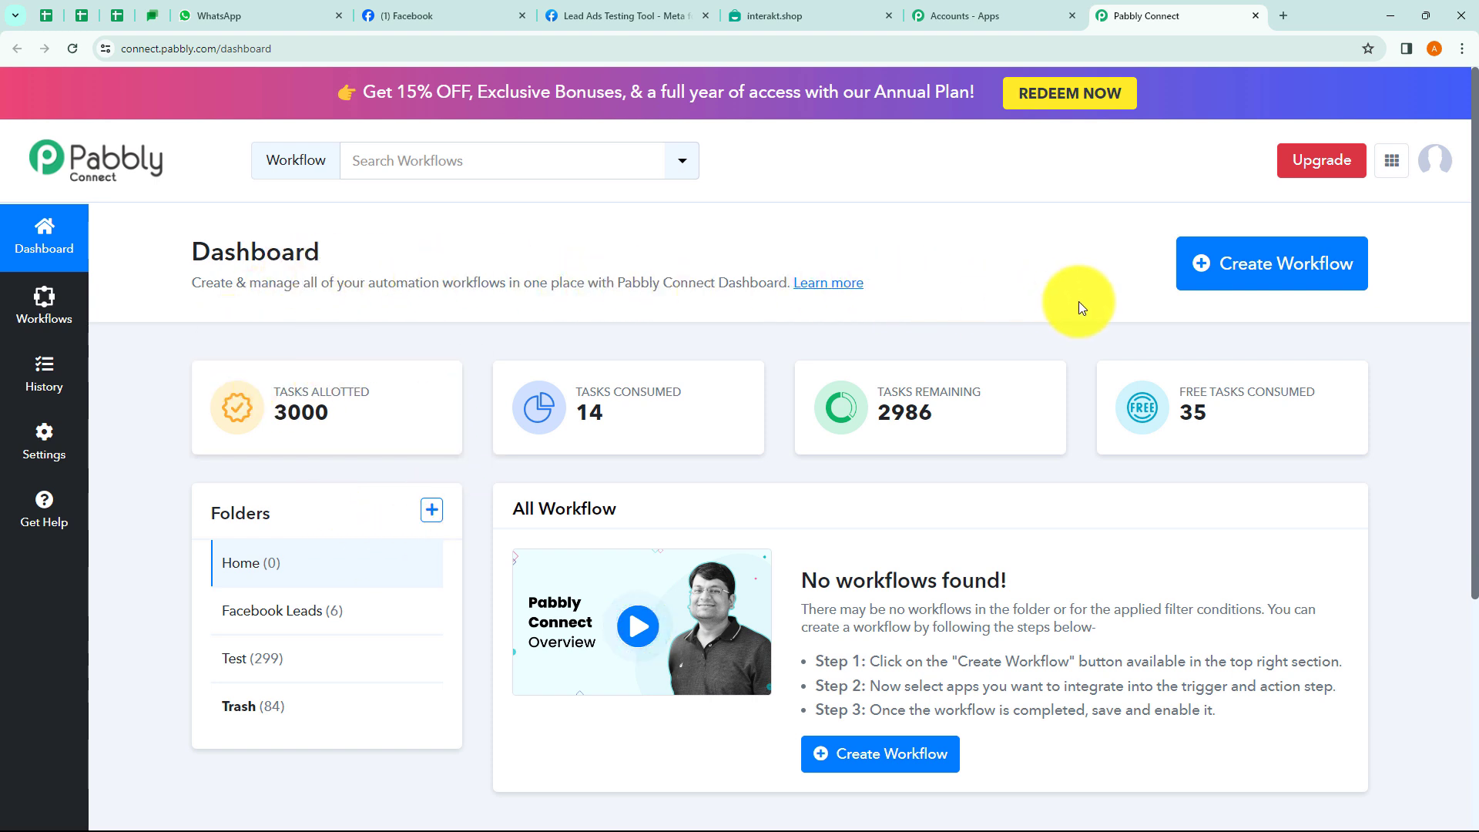
{"action": "left_click", "coordinate": [1256, 273]}
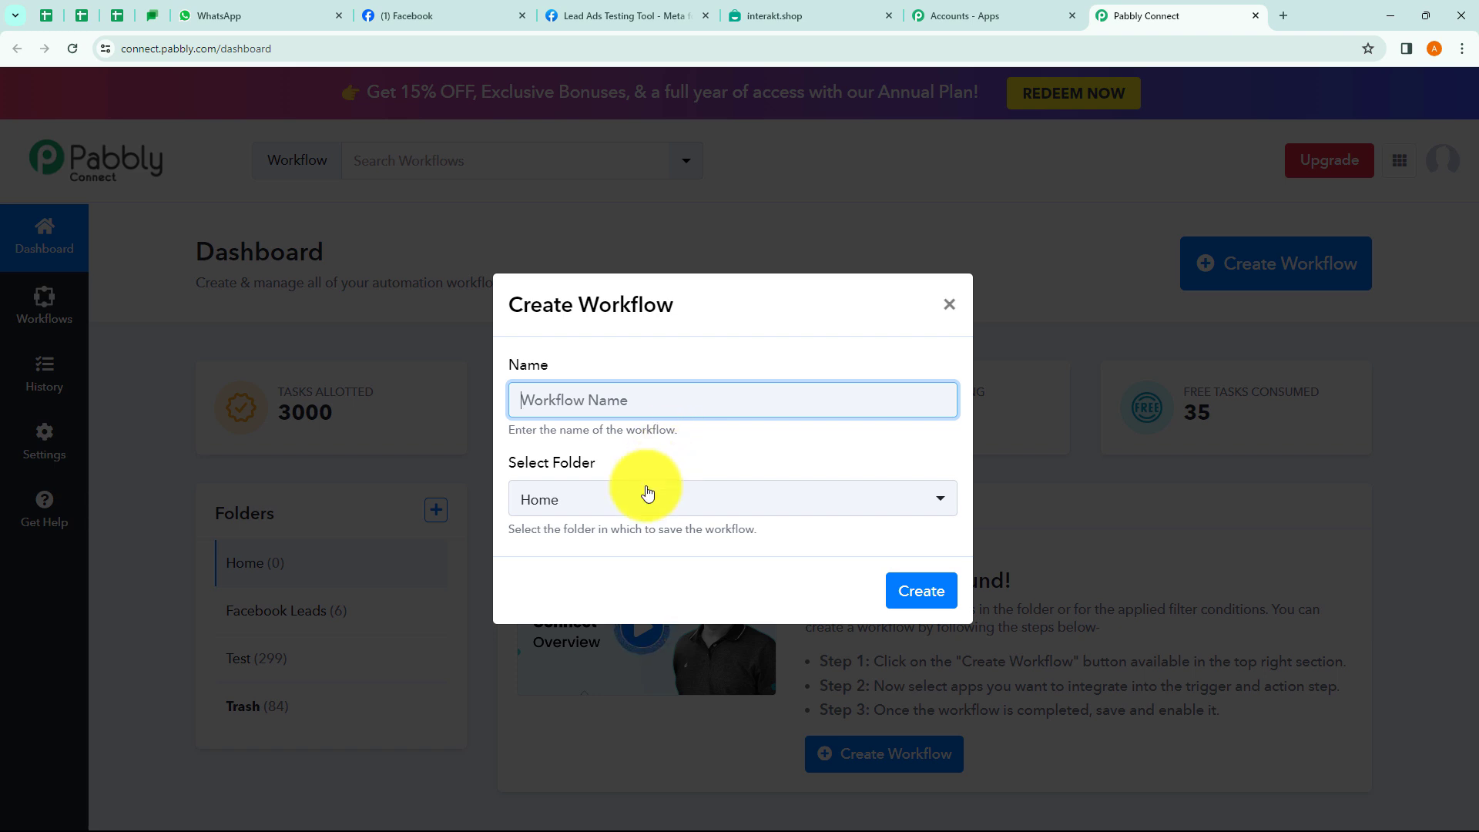
Browse the folder list and the new-folder form, then reopen the Create Workflow dialog.
{"action": "left_click", "coordinate": [634, 507]}
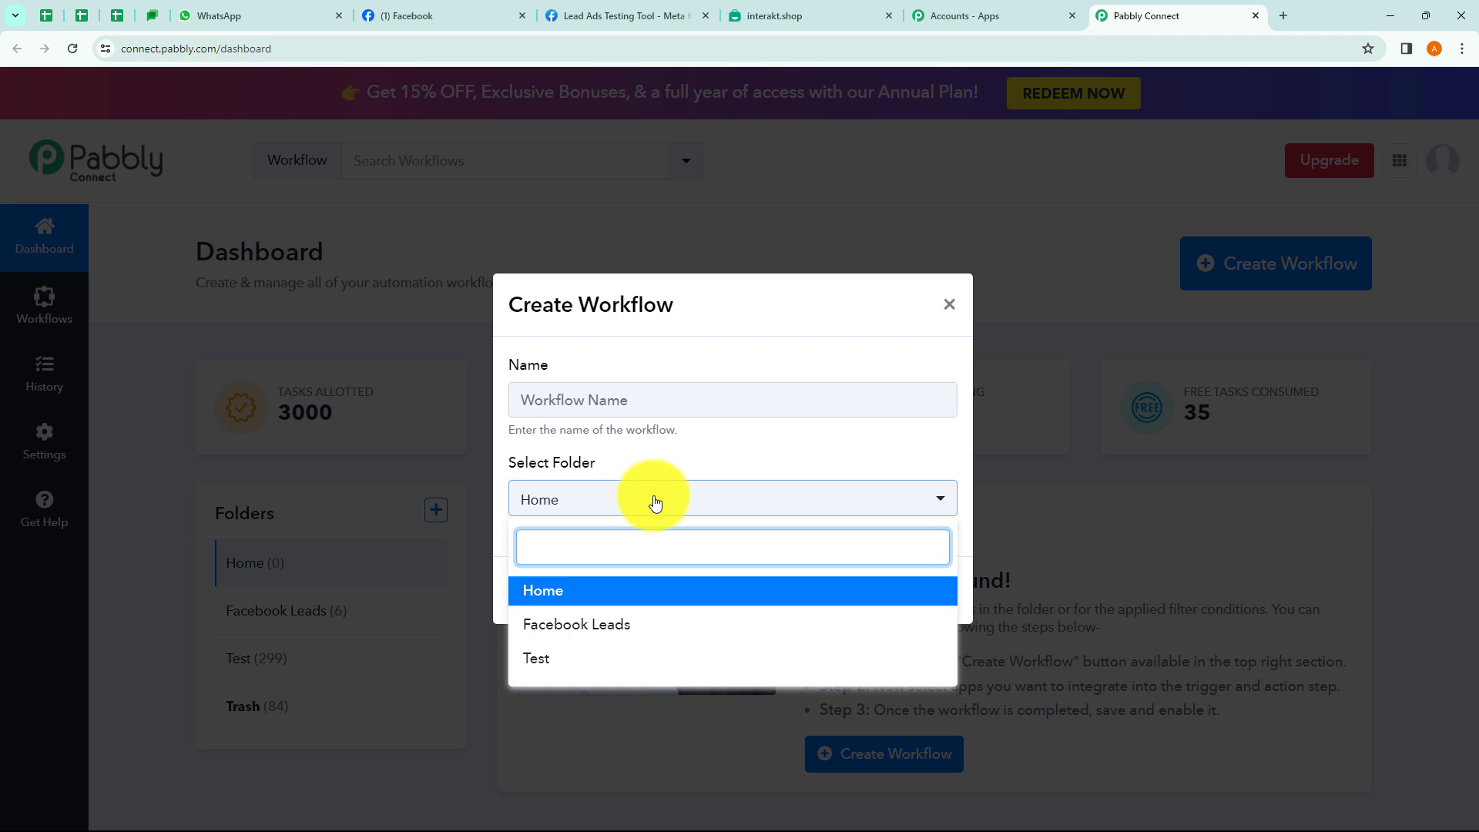
{"action": "left_click", "coordinate": [728, 457]}
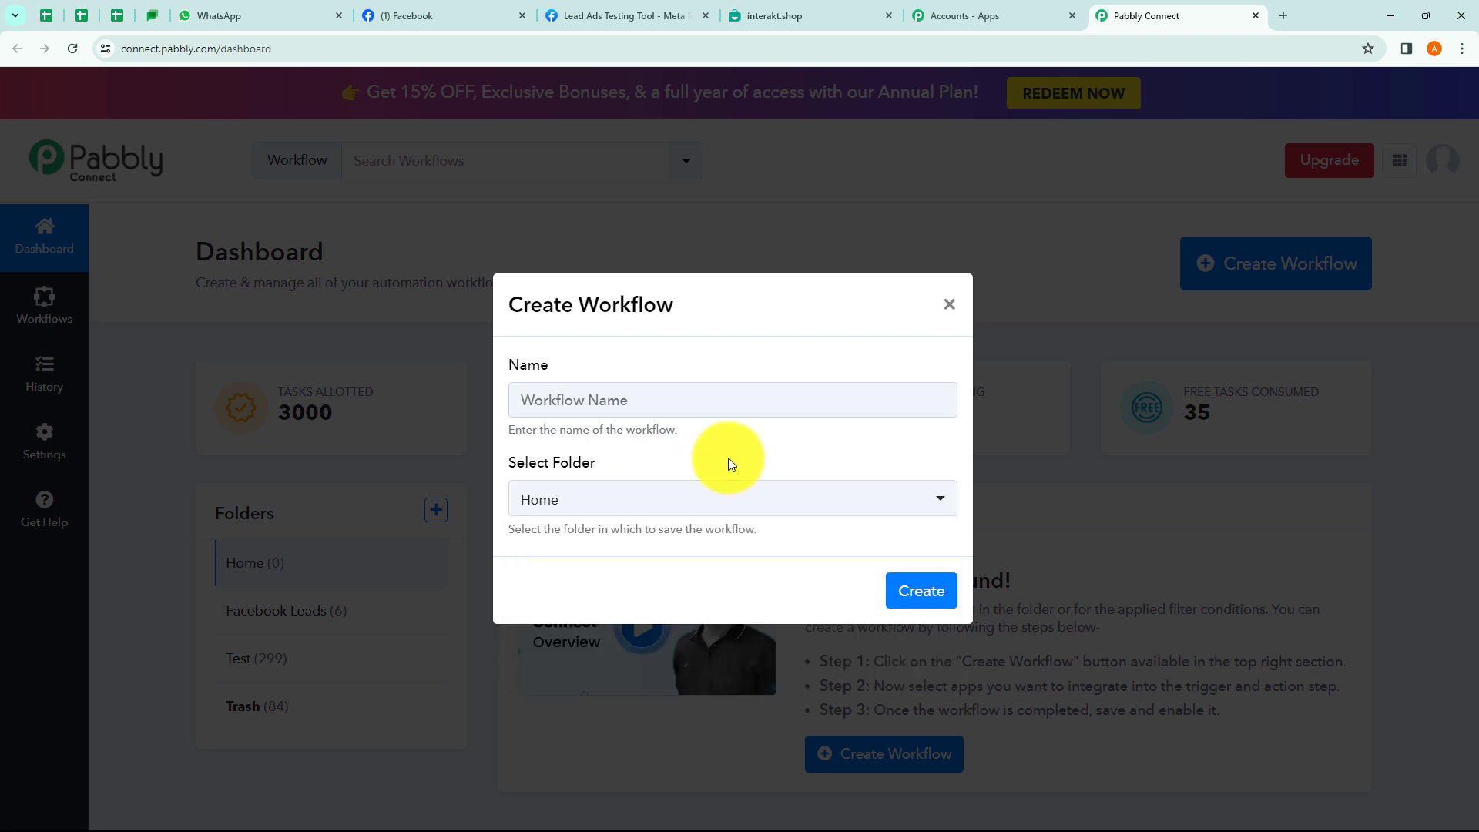
{"action": "left_click", "coordinate": [947, 308]}
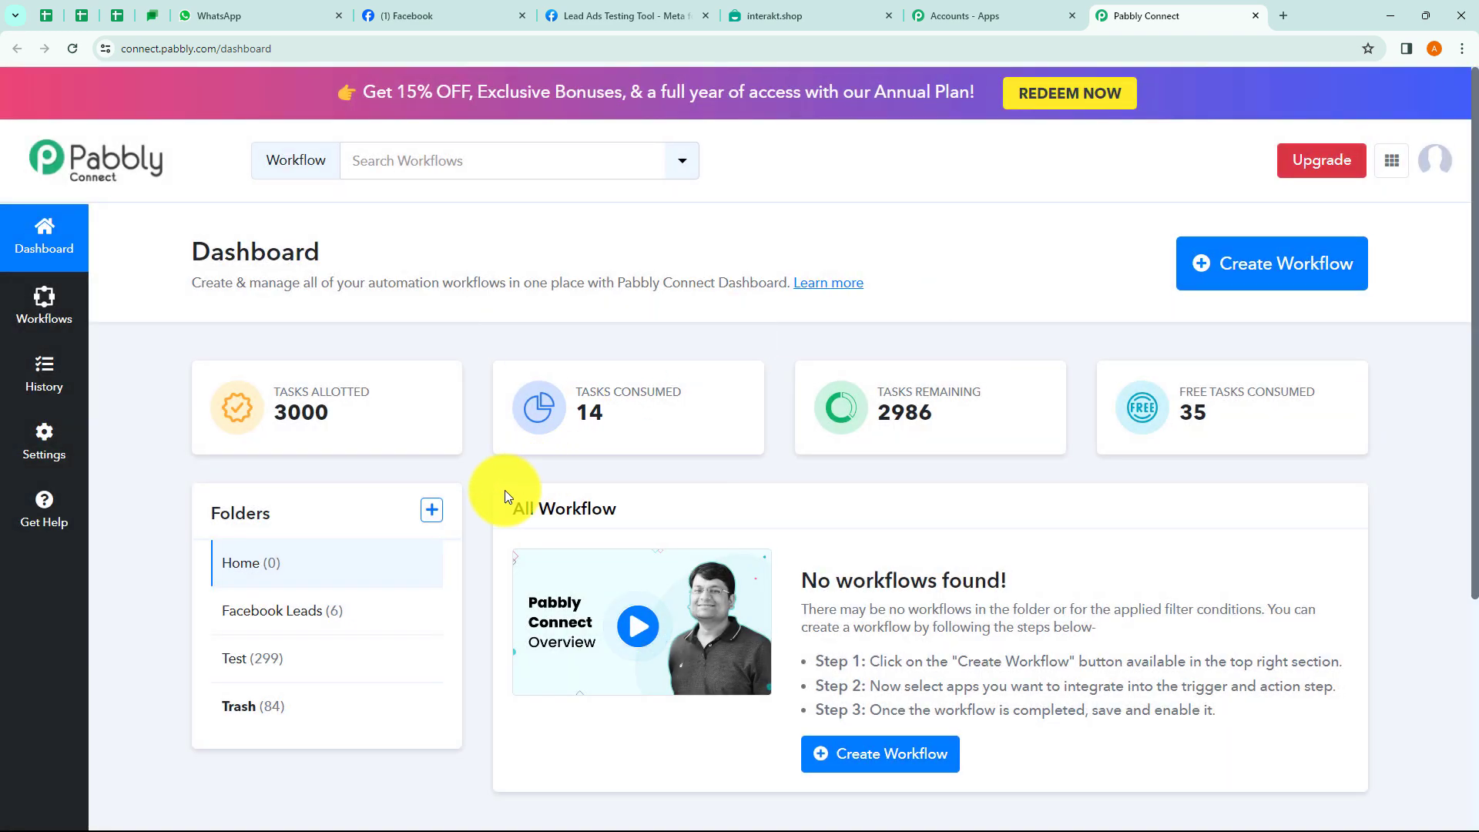
{"action": "left_click", "coordinate": [439, 516]}
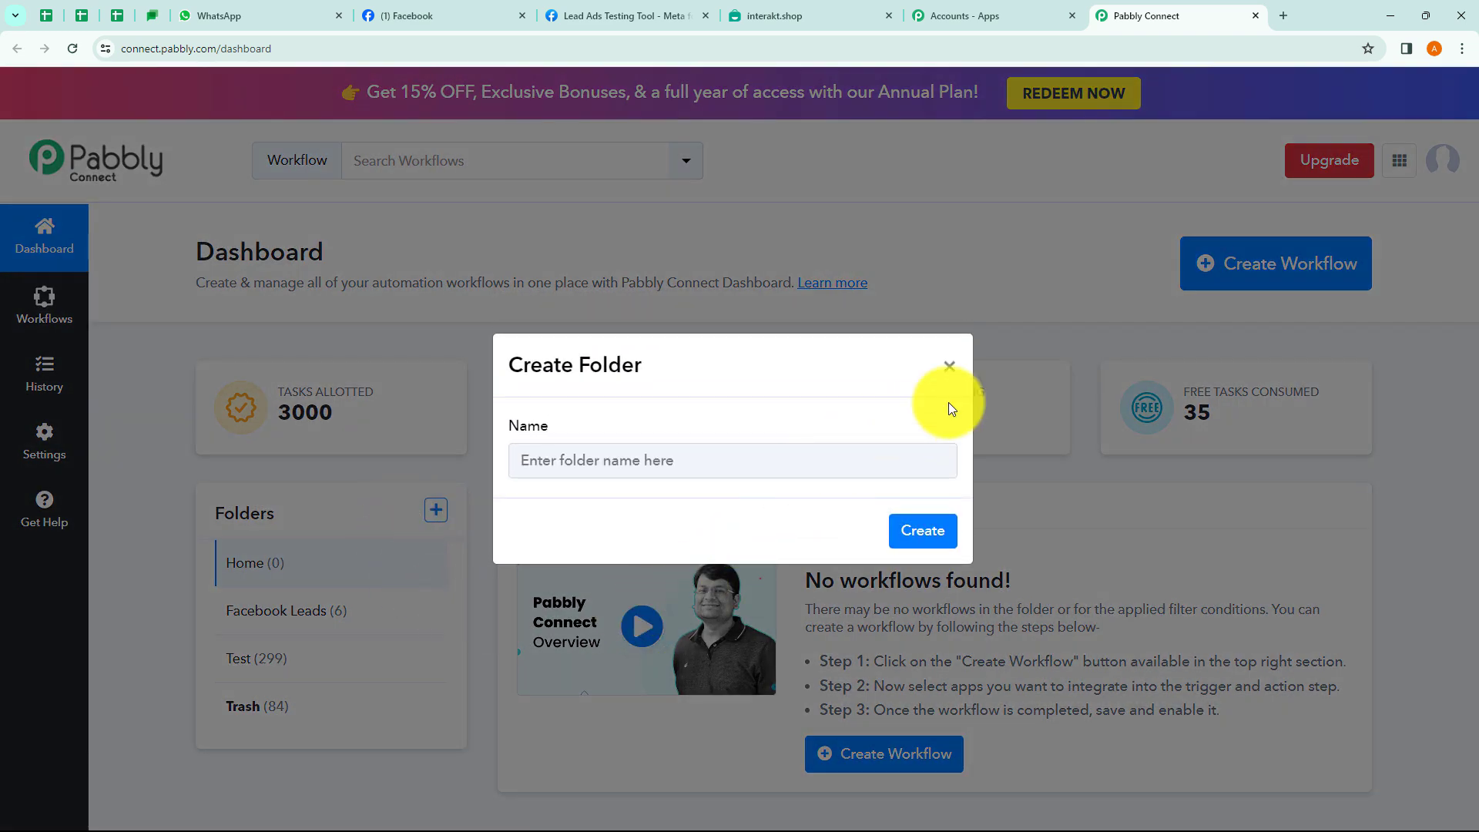
{"action": "left_click", "coordinate": [948, 367]}
{"action": "left_click", "coordinate": [1248, 277]}
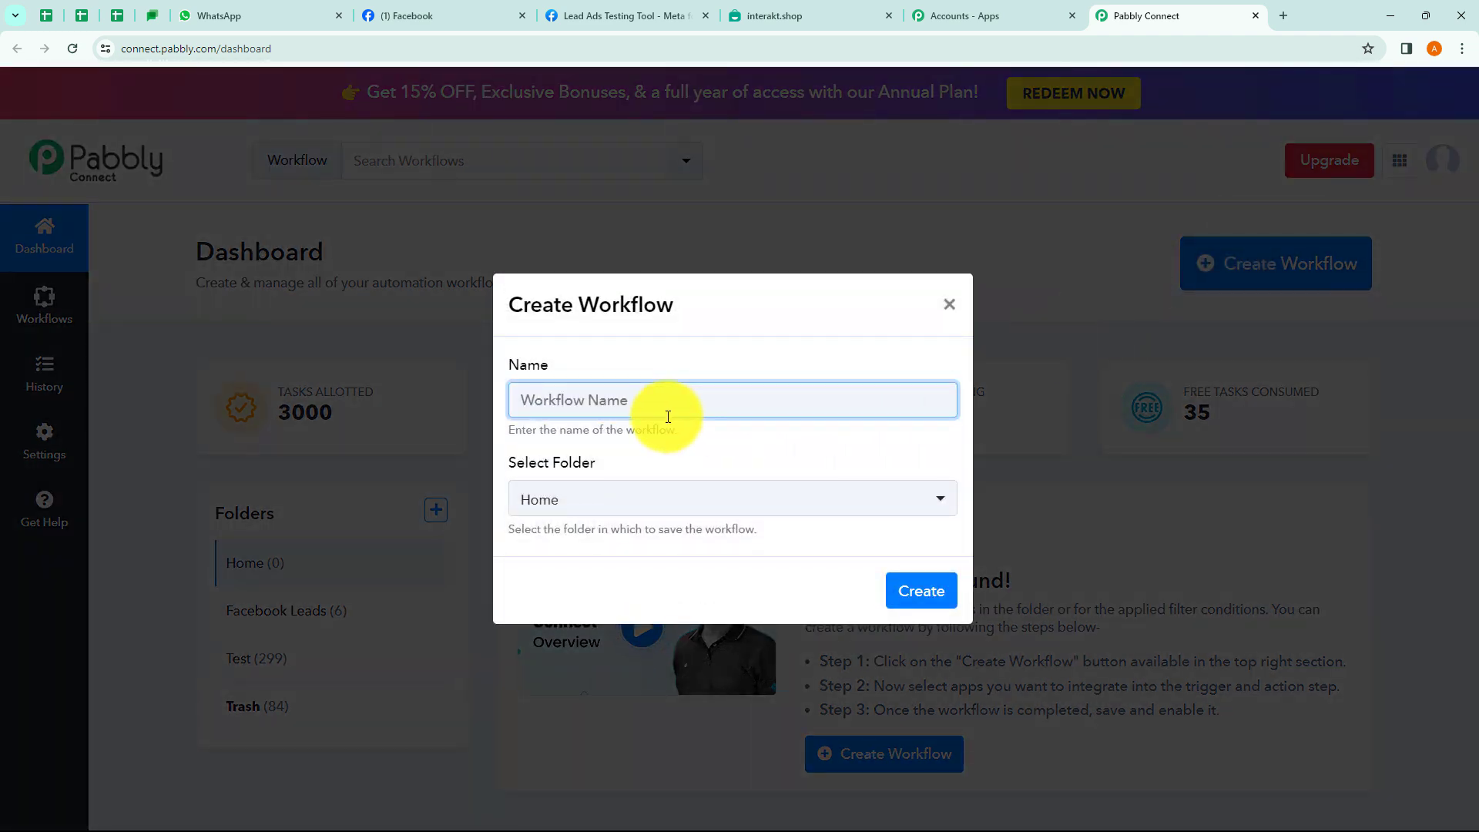
Name the workflow 'Send Automated WhatsApp Message to Facebook Leads…' in folder Test, and create it.
{"action": "key", "text": "ctrl+v"}
{"action": "left_click_drag", "start_coordinate": [556, 400], "coordinate": [945, 400]}
{"action": "left_click", "coordinate": [903, 442]}
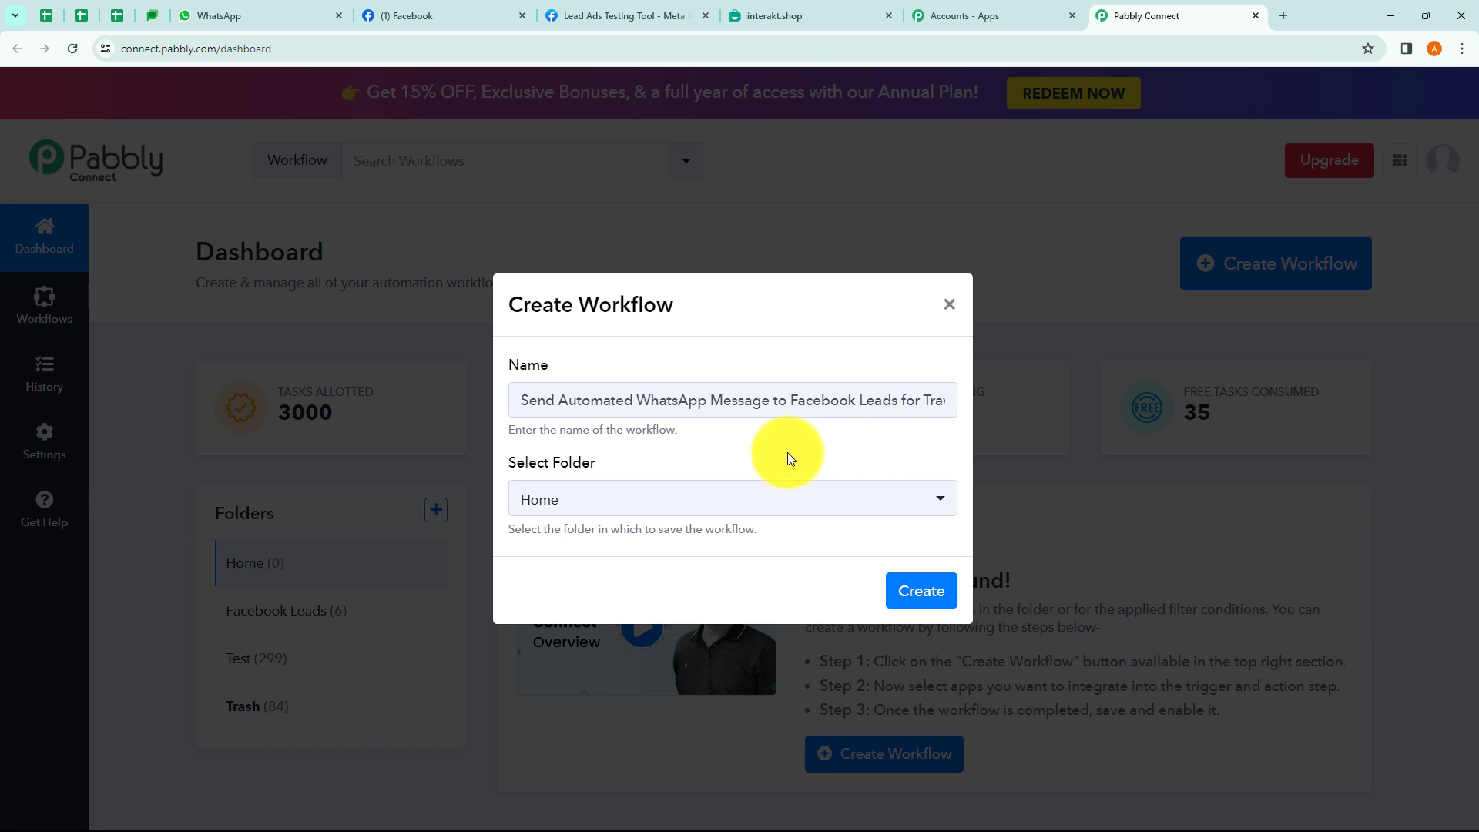
{"action": "left_click", "coordinate": [634, 512]}
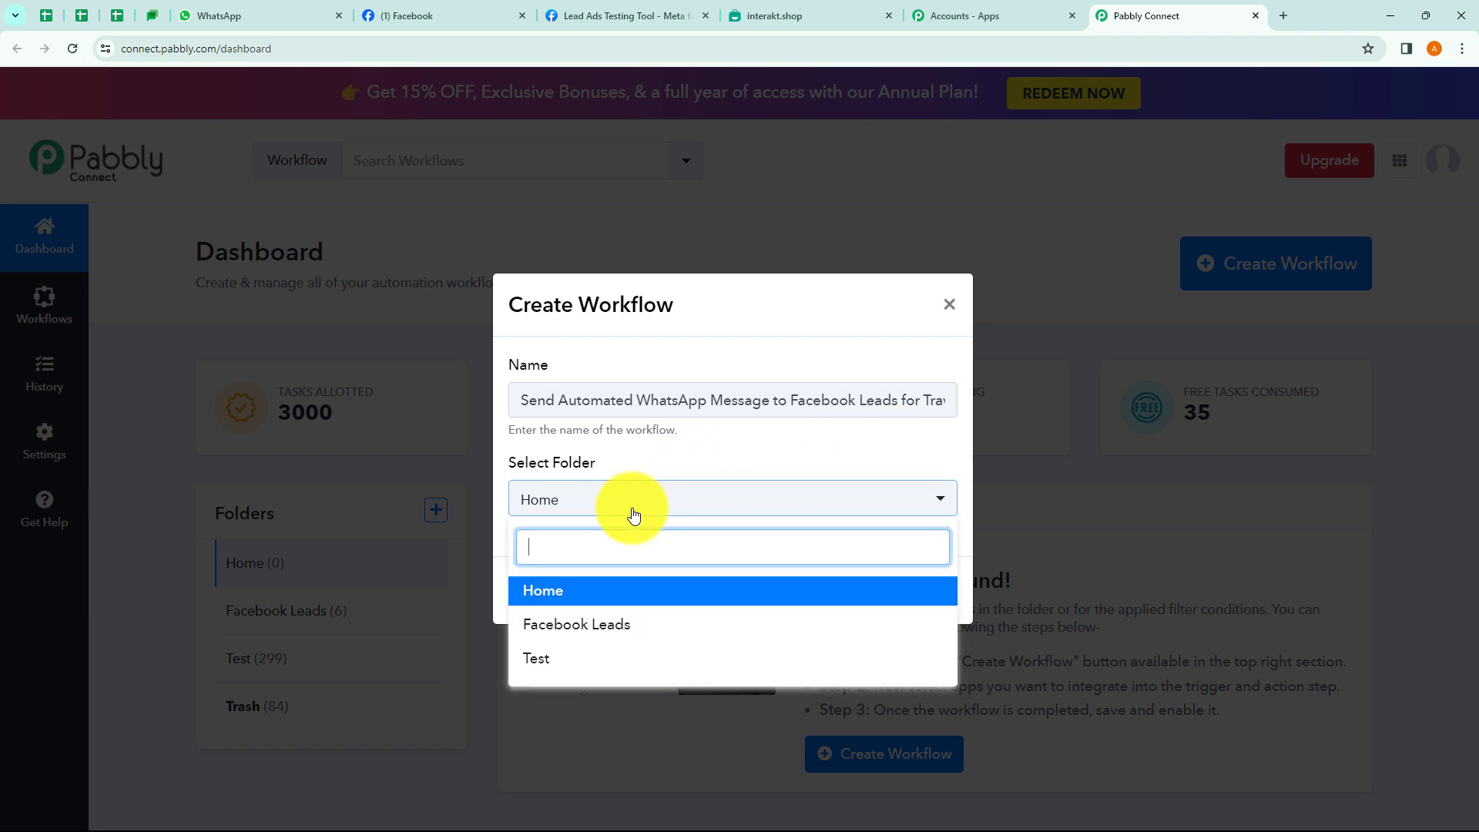
{"action": "left_click", "coordinate": [573, 662]}
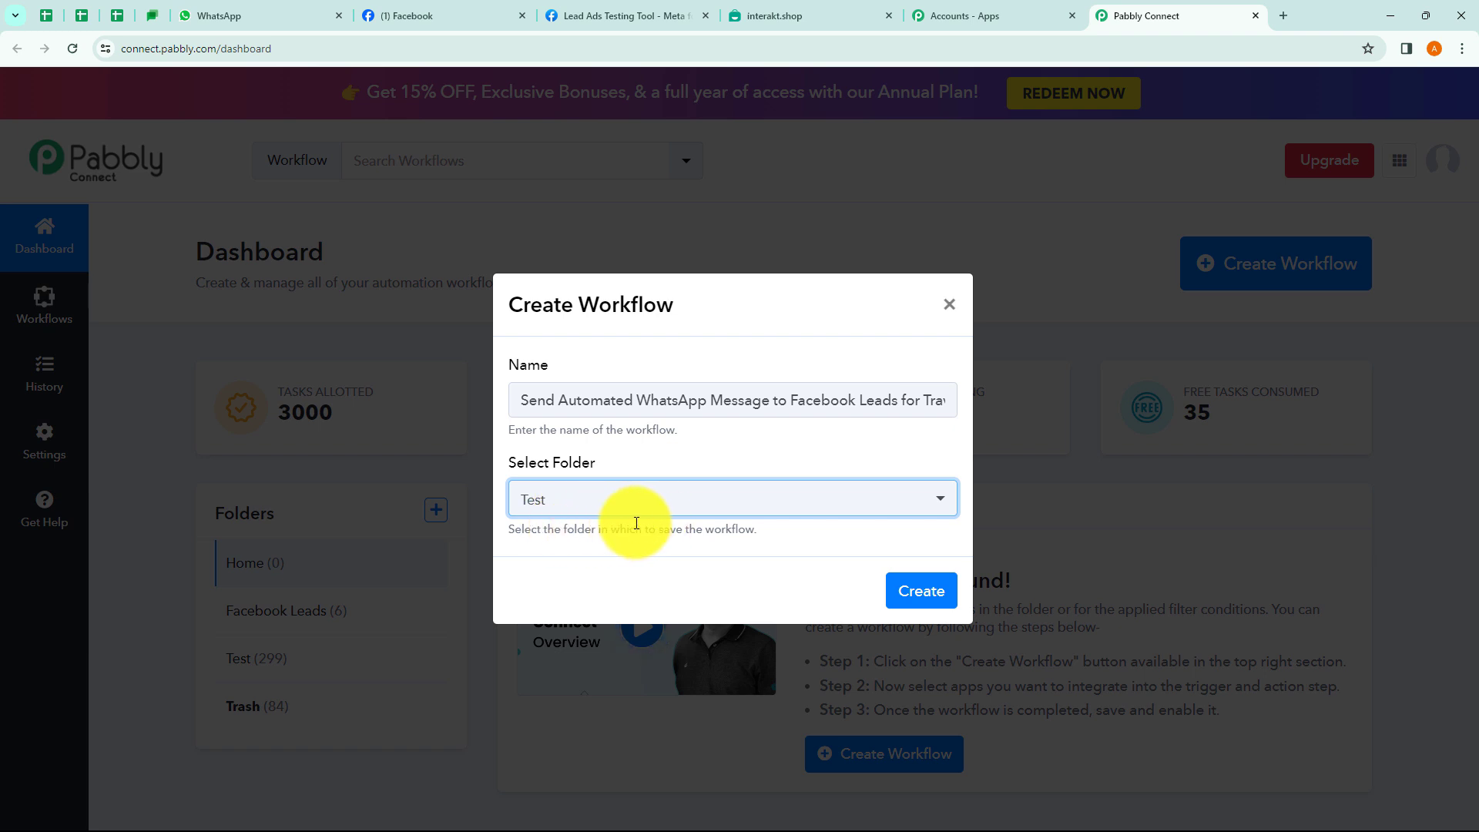
{"action": "left_click", "coordinate": [924, 603]}
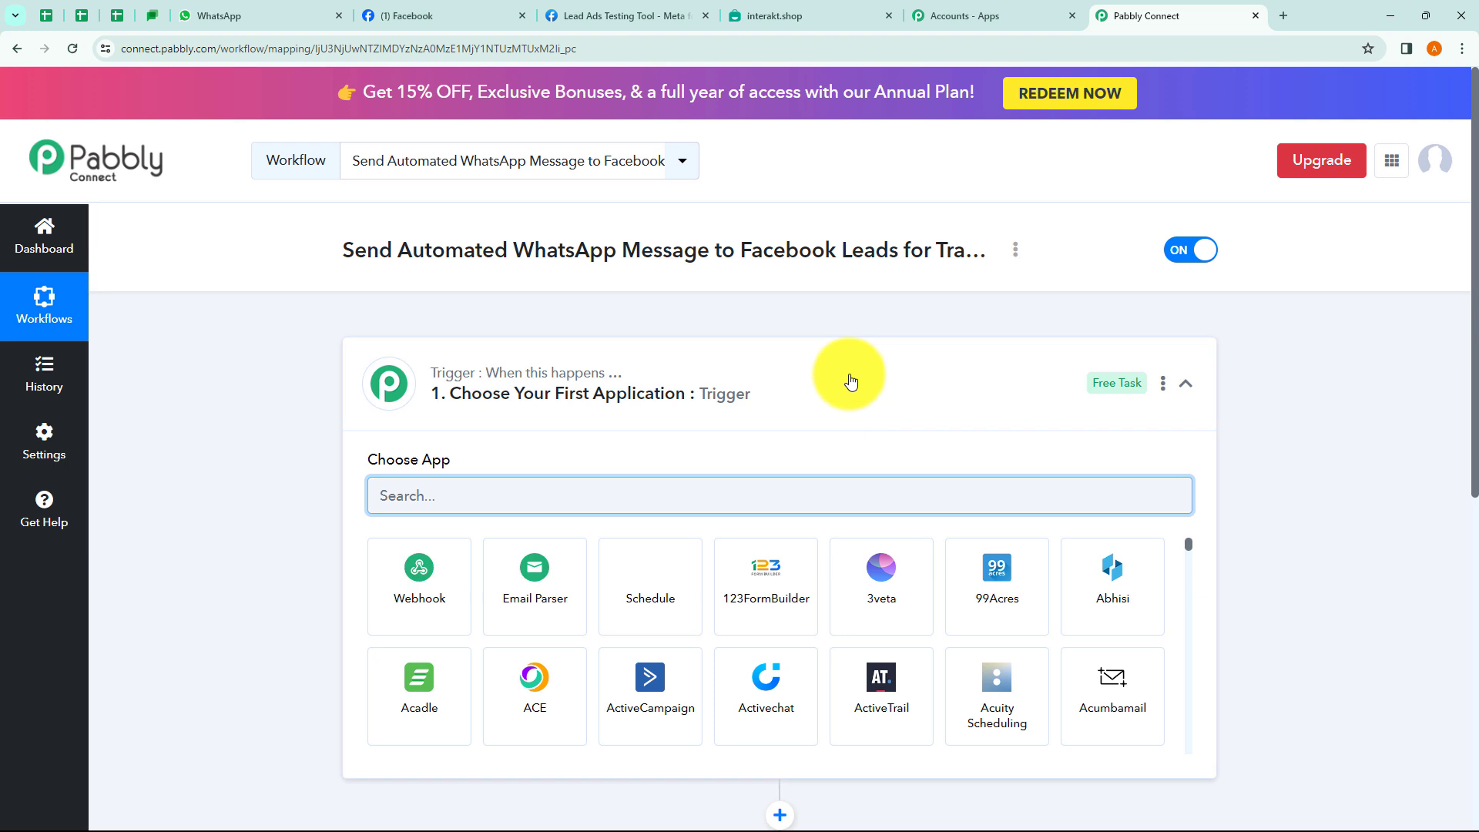
Expand and collapse the trigger and action steps to inspect their app choices.
{"action": "left_click", "coordinate": [847, 380]}
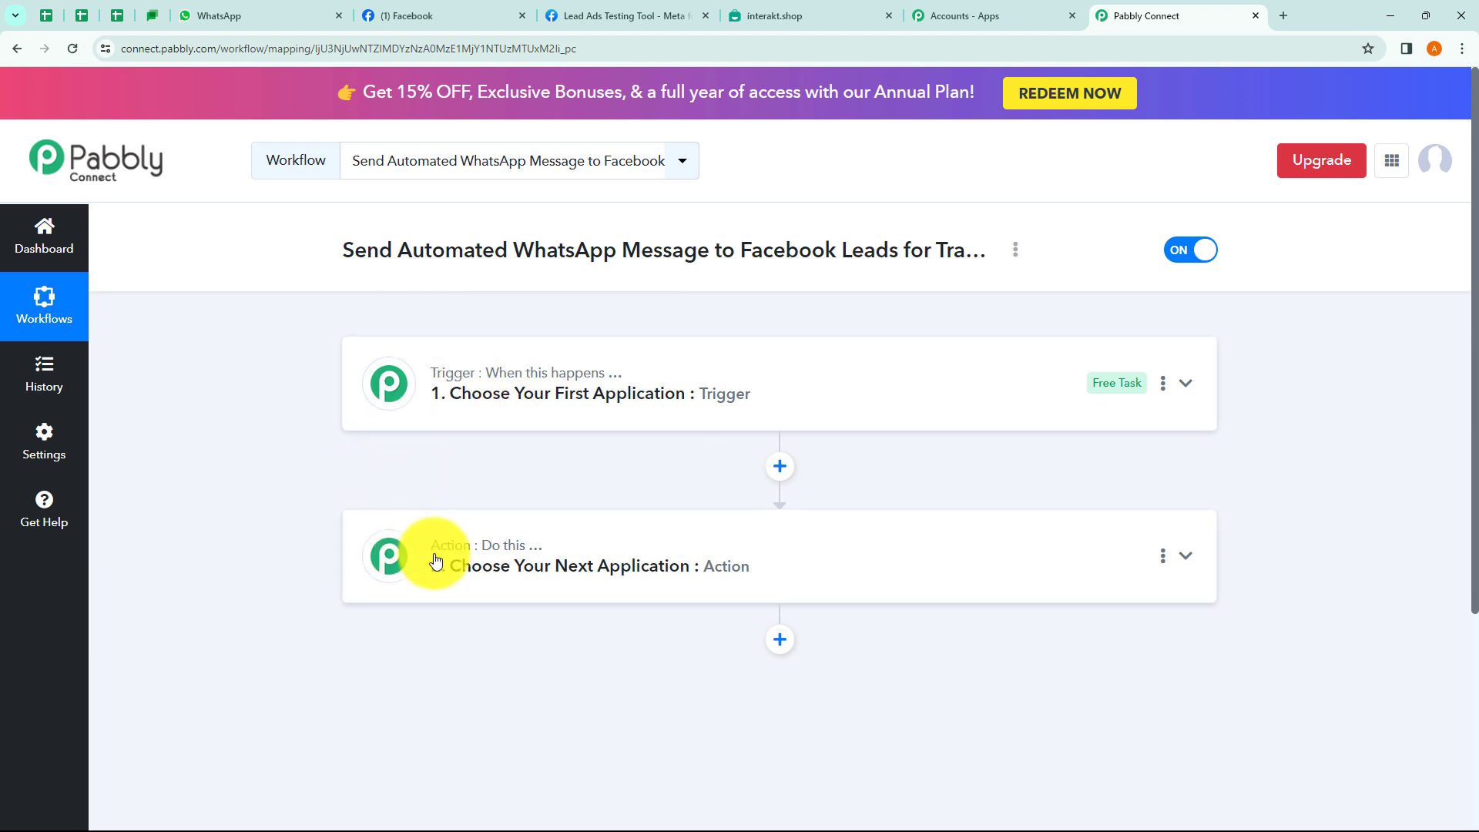
{"action": "left_click", "coordinate": [466, 430]}
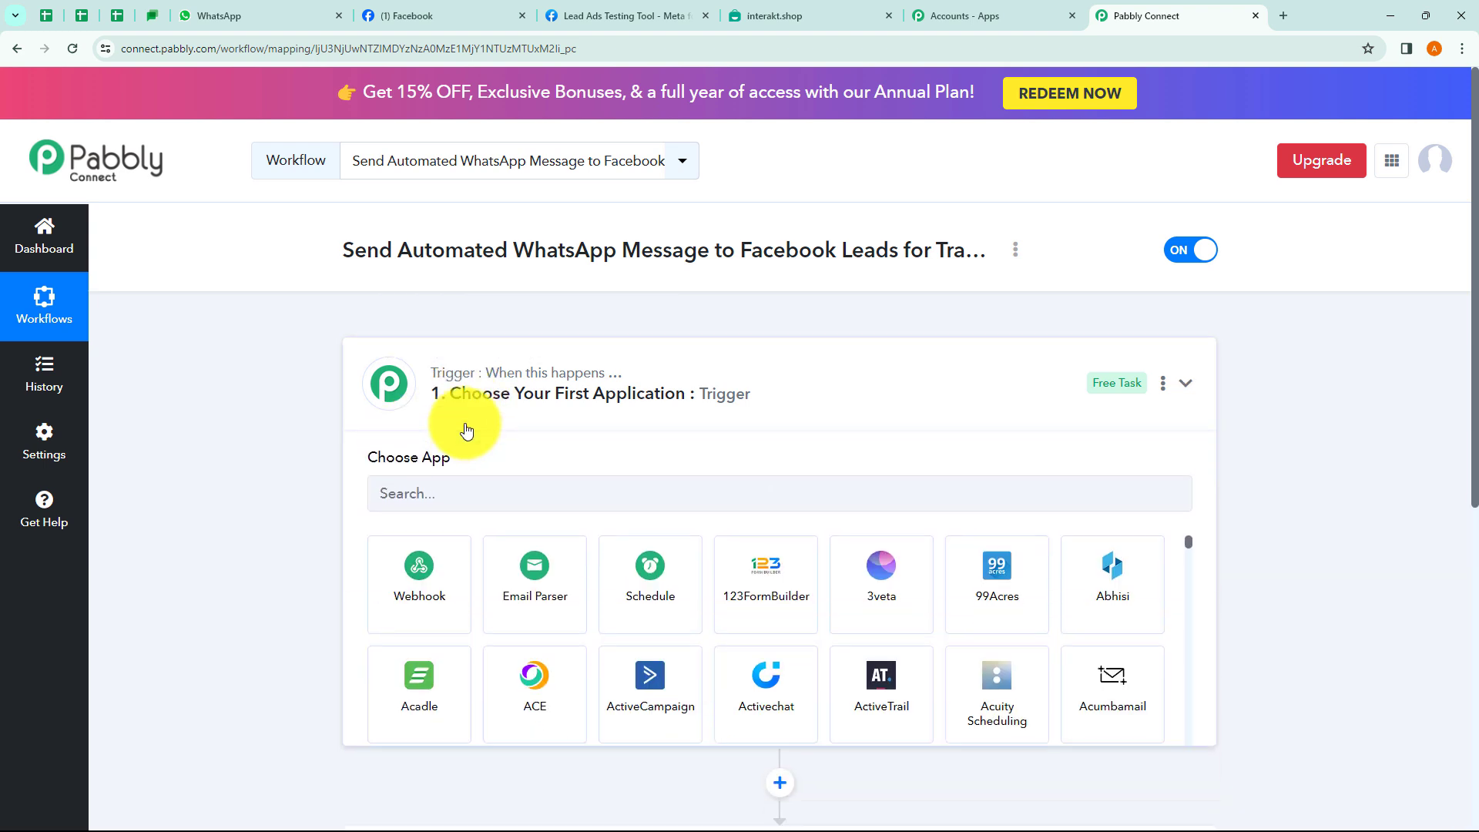
{"action": "left_click", "coordinate": [464, 424]}
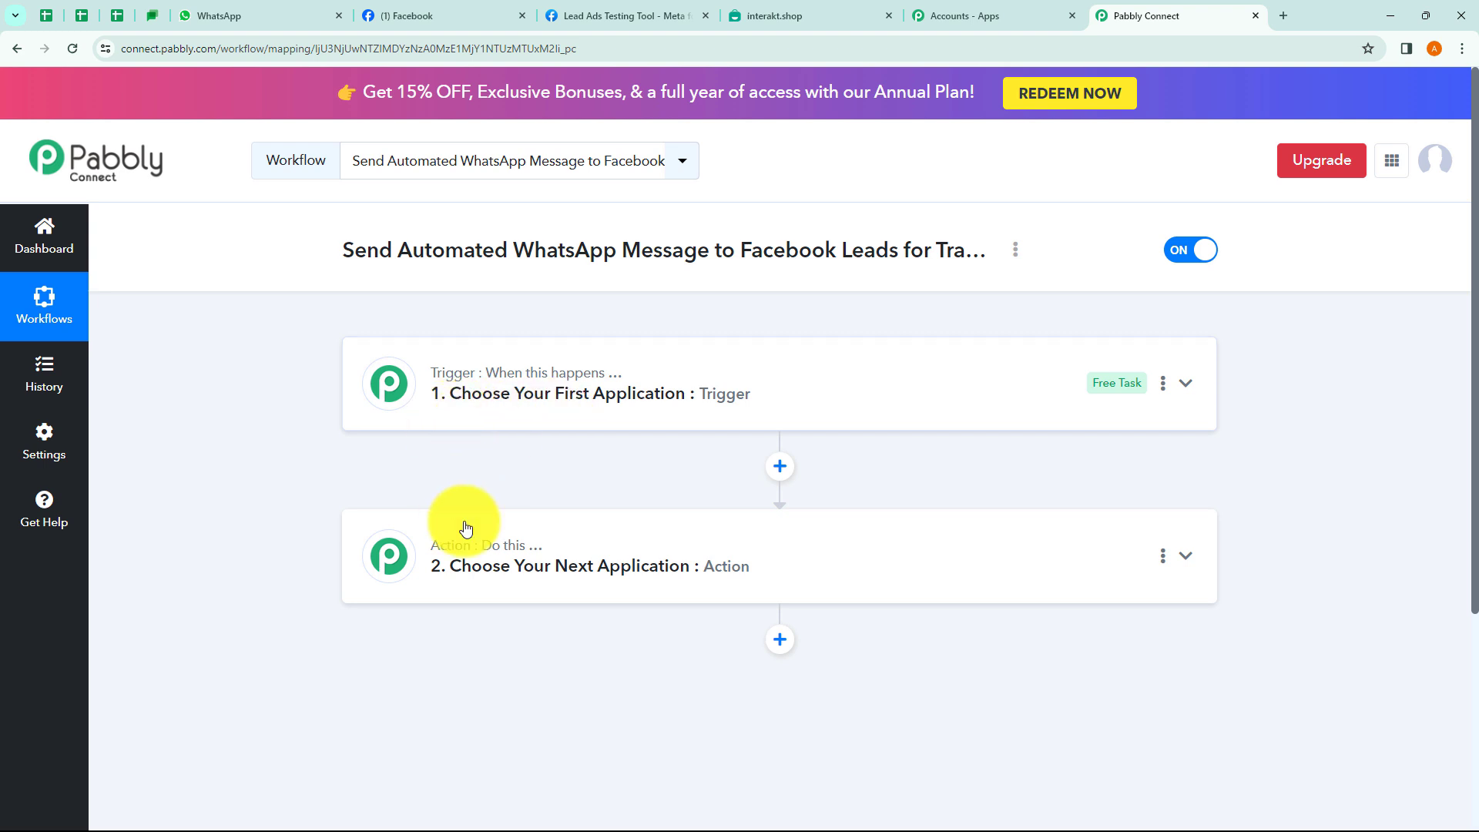
{"action": "left_click", "coordinate": [490, 599]}
{"action": "left_click", "coordinate": [493, 599]}
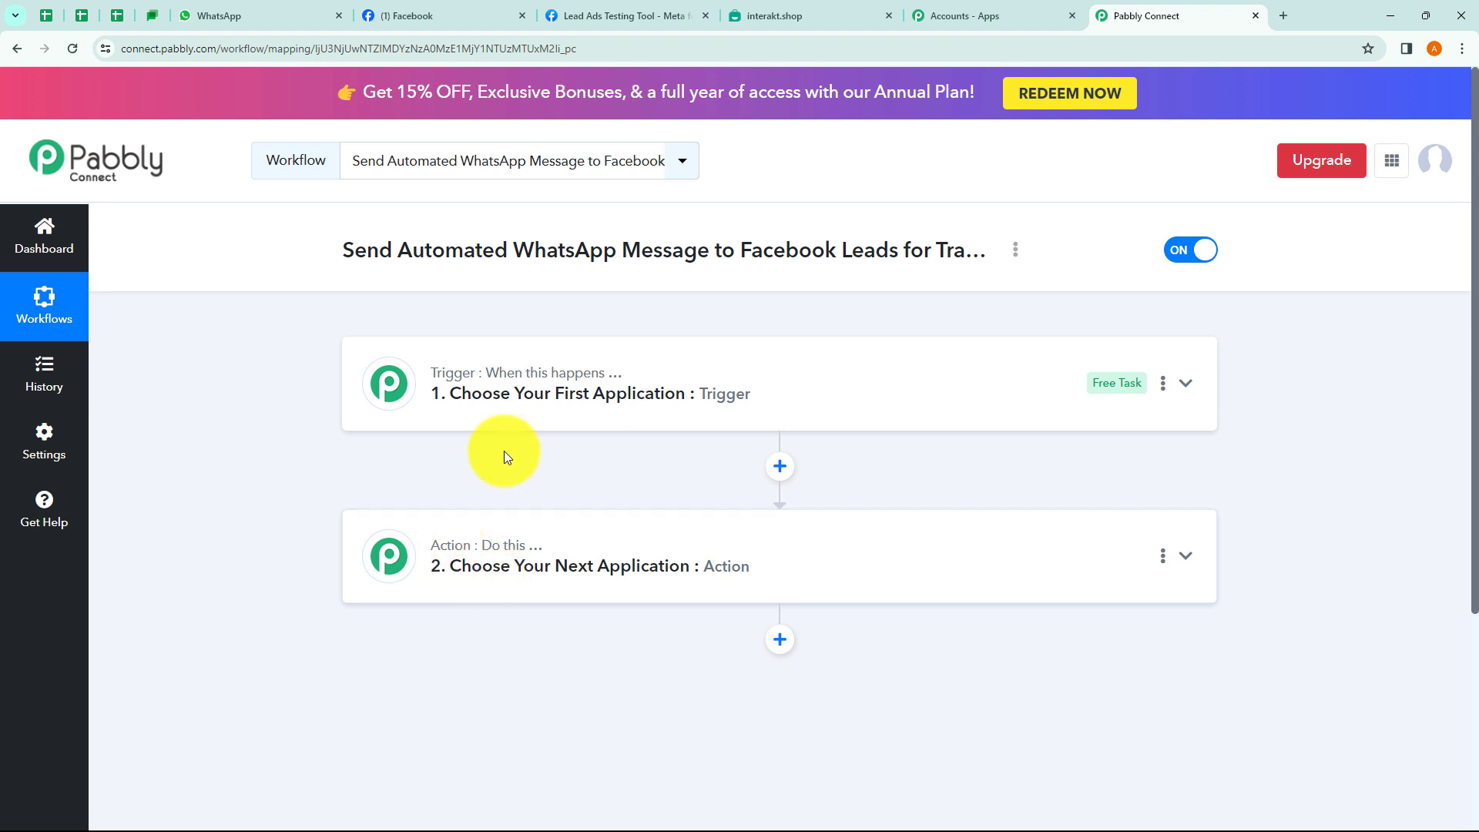
{"action": "left_click", "coordinate": [507, 428]}
{"action": "left_click", "coordinate": [509, 430]}
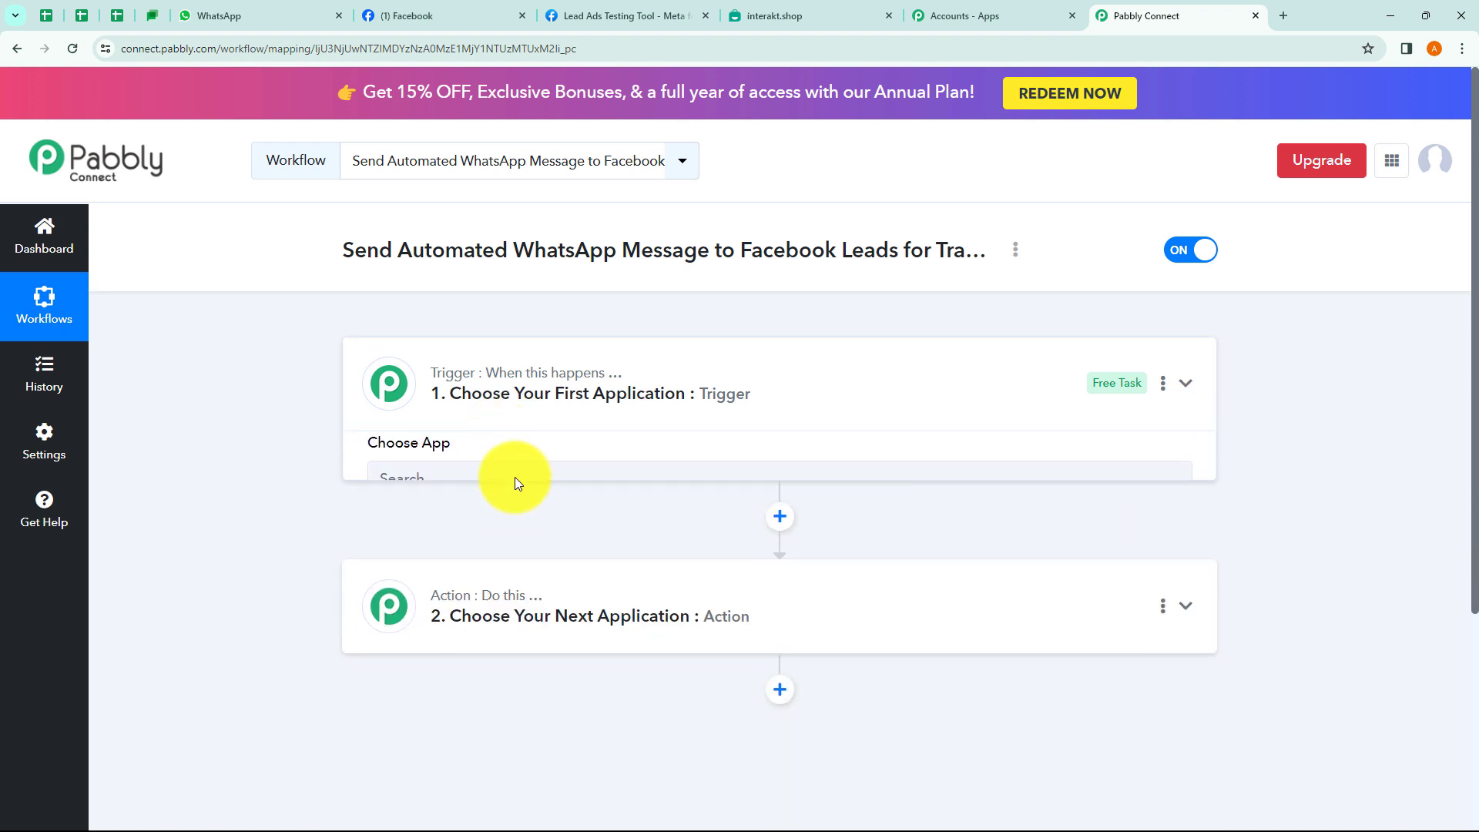
{"action": "left_click", "coordinate": [514, 597]}
{"action": "left_click", "coordinate": [512, 595]}
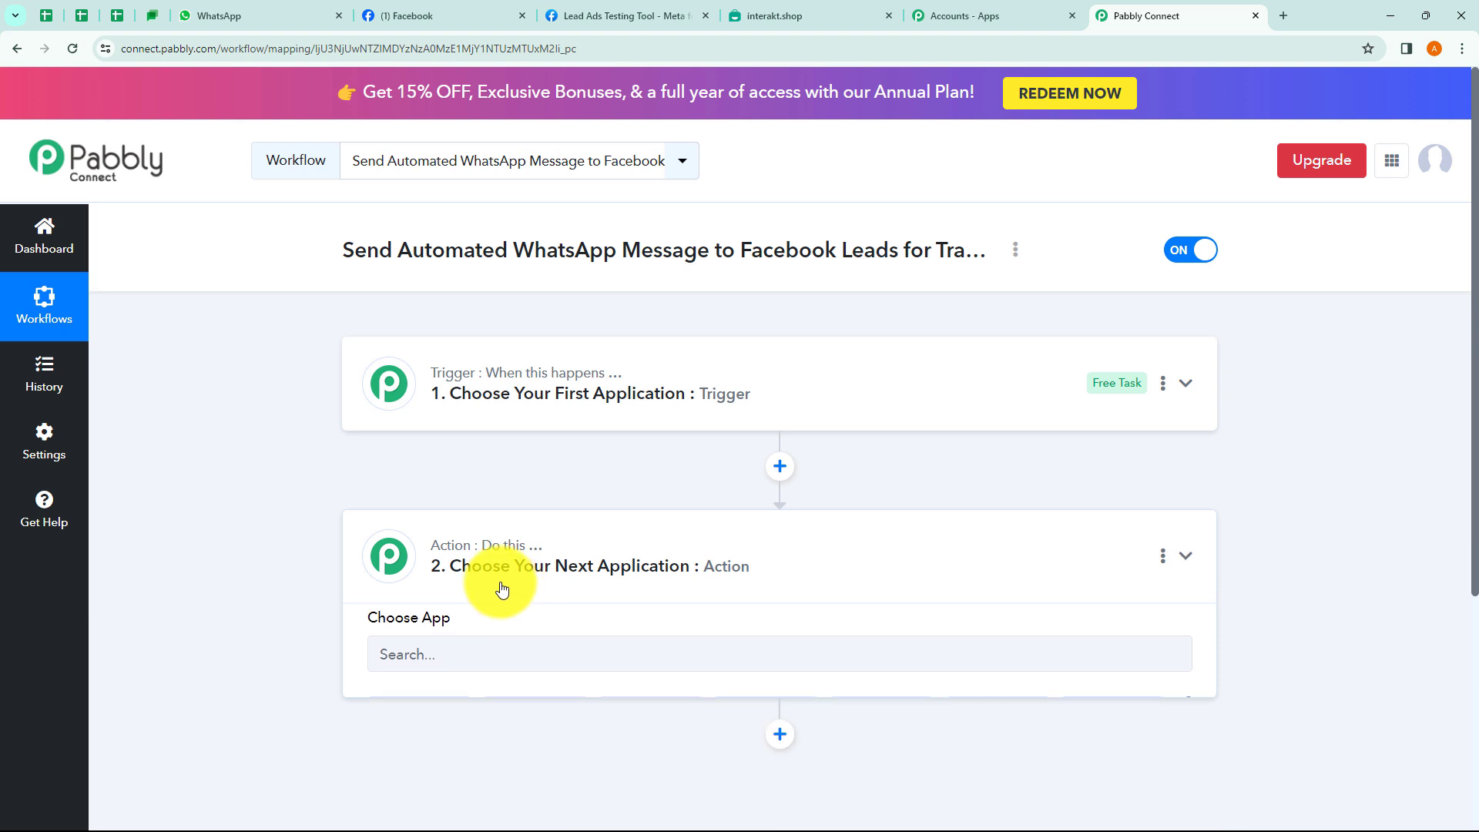
Search 'Faceb' and choose Facebook Lead Ads as the trigger app.
{"action": "left_click", "coordinate": [472, 412]}
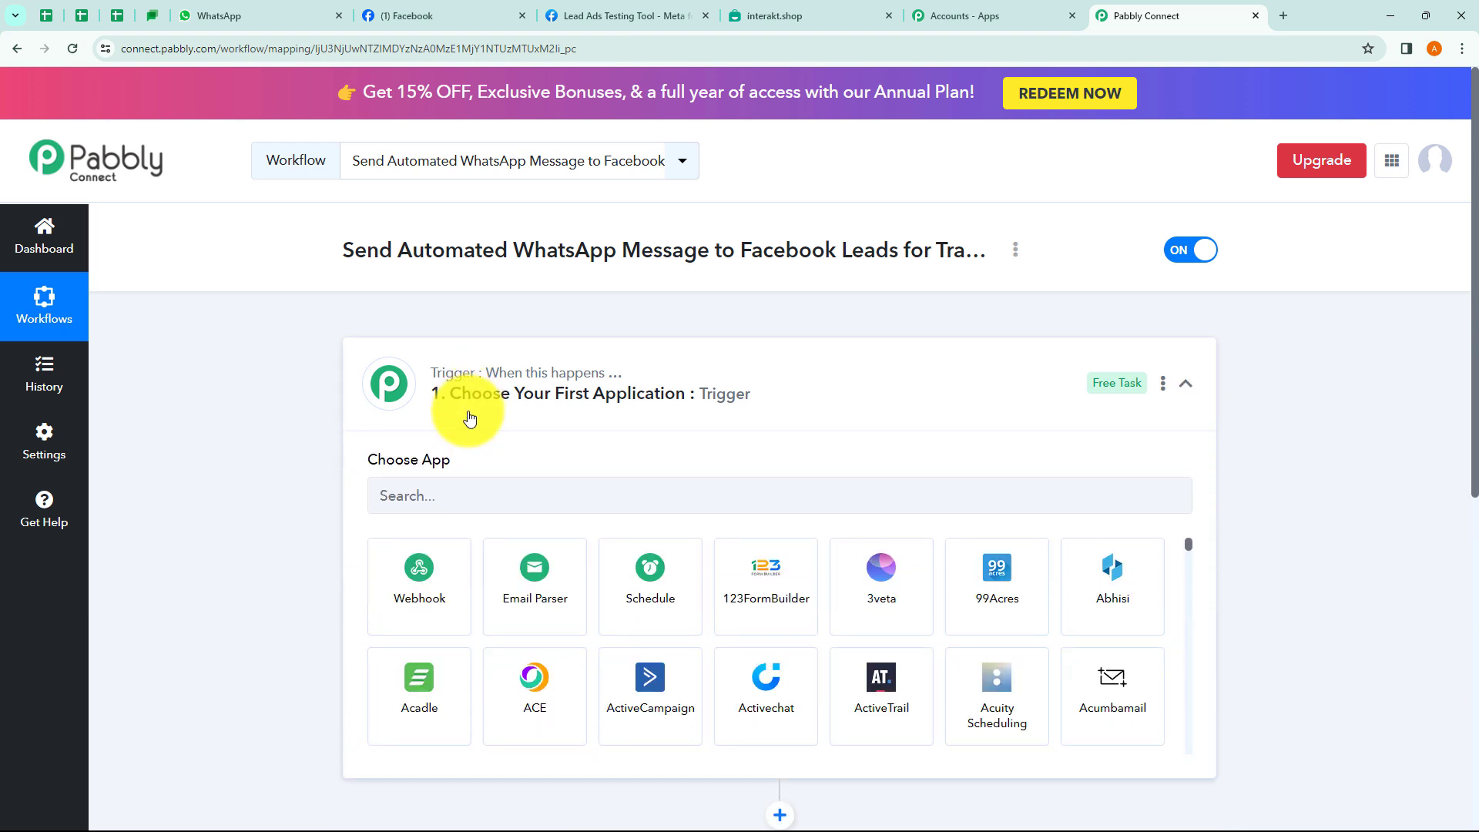
{"action": "left_click", "coordinate": [466, 501]}
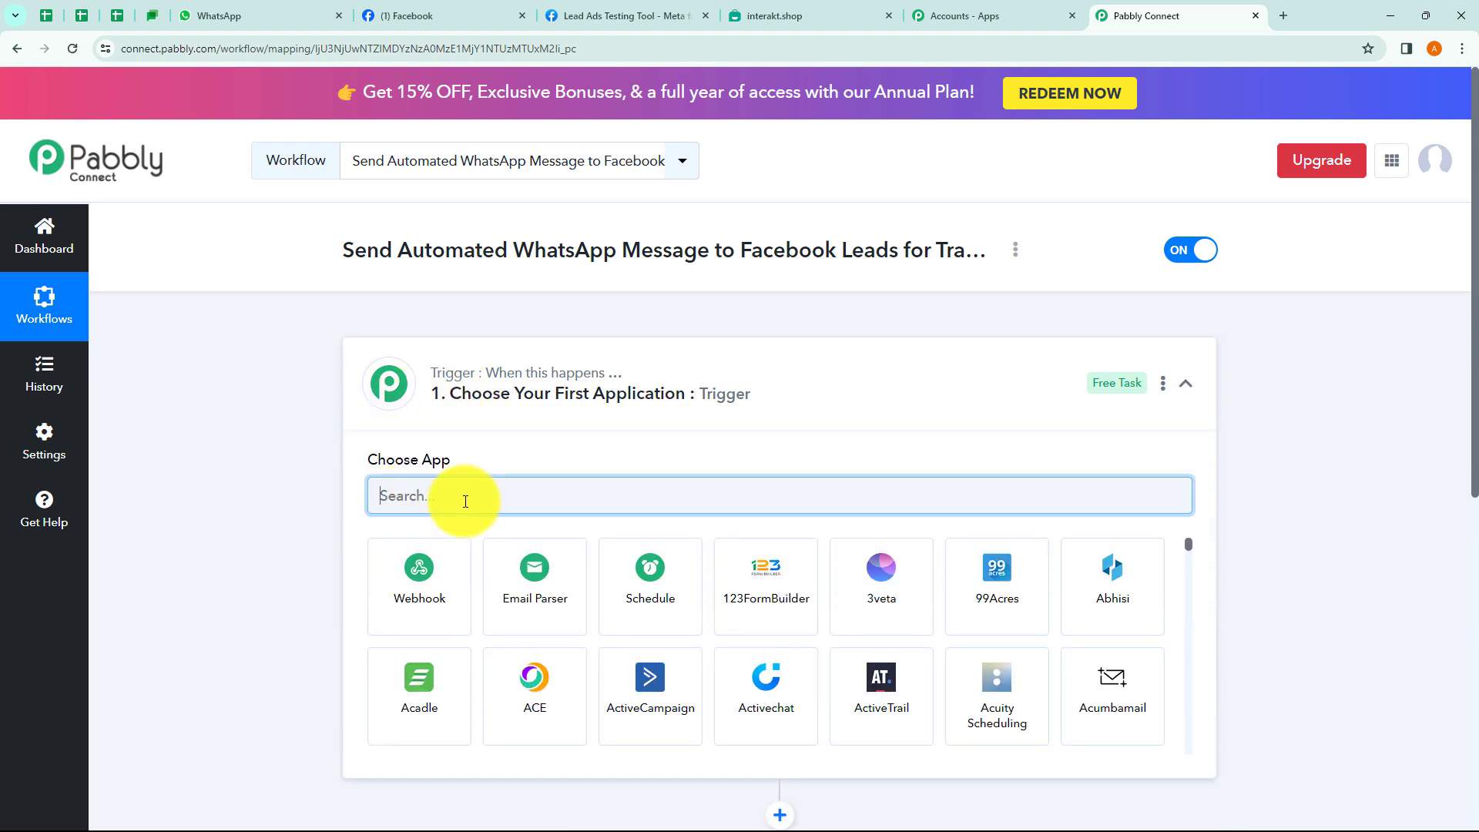
{"action": "type", "text": "Facee"}
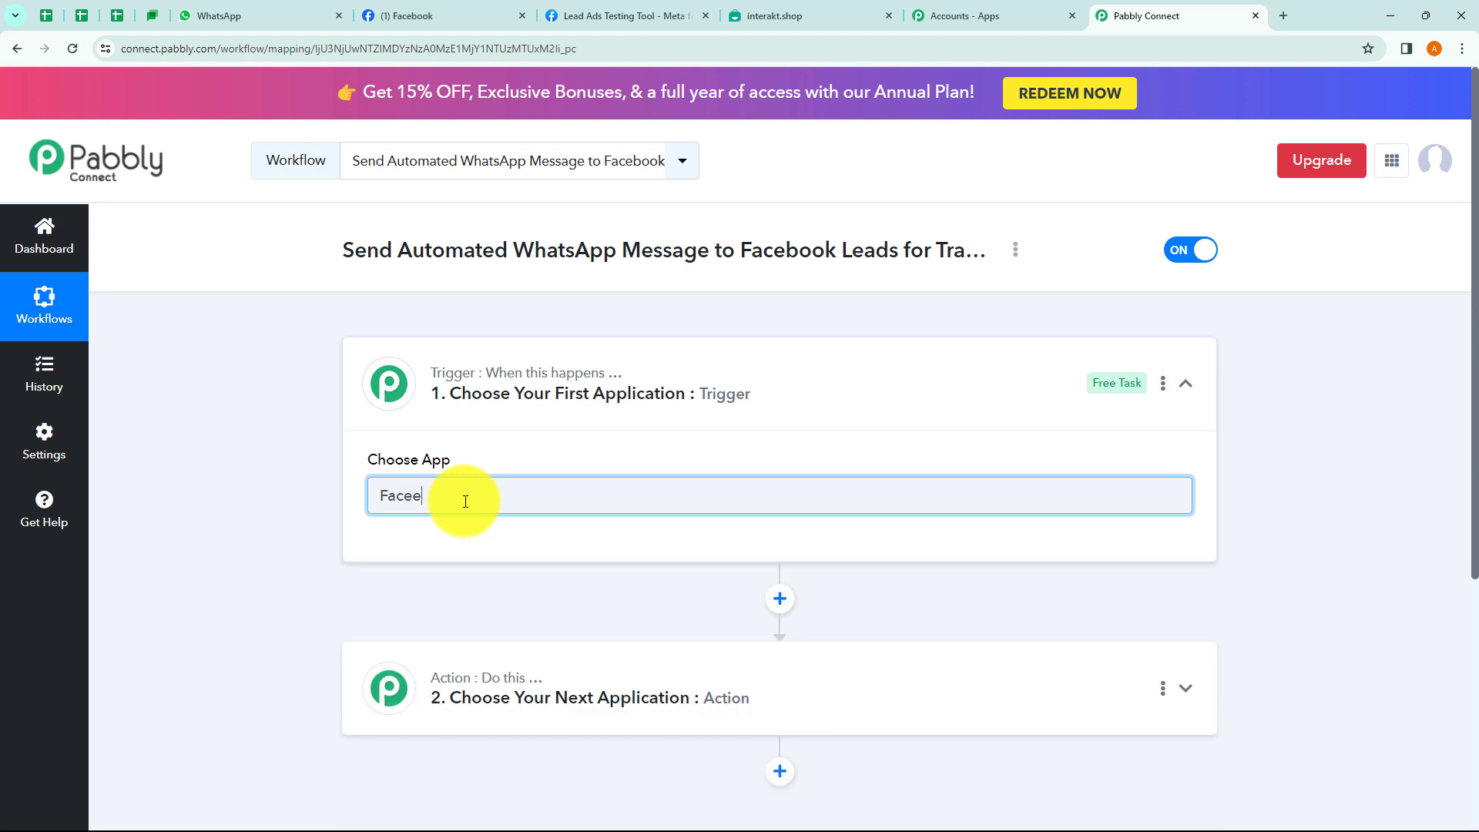
{"action": "key", "text": "BackSpace"}
{"action": "type", "text": "book"}
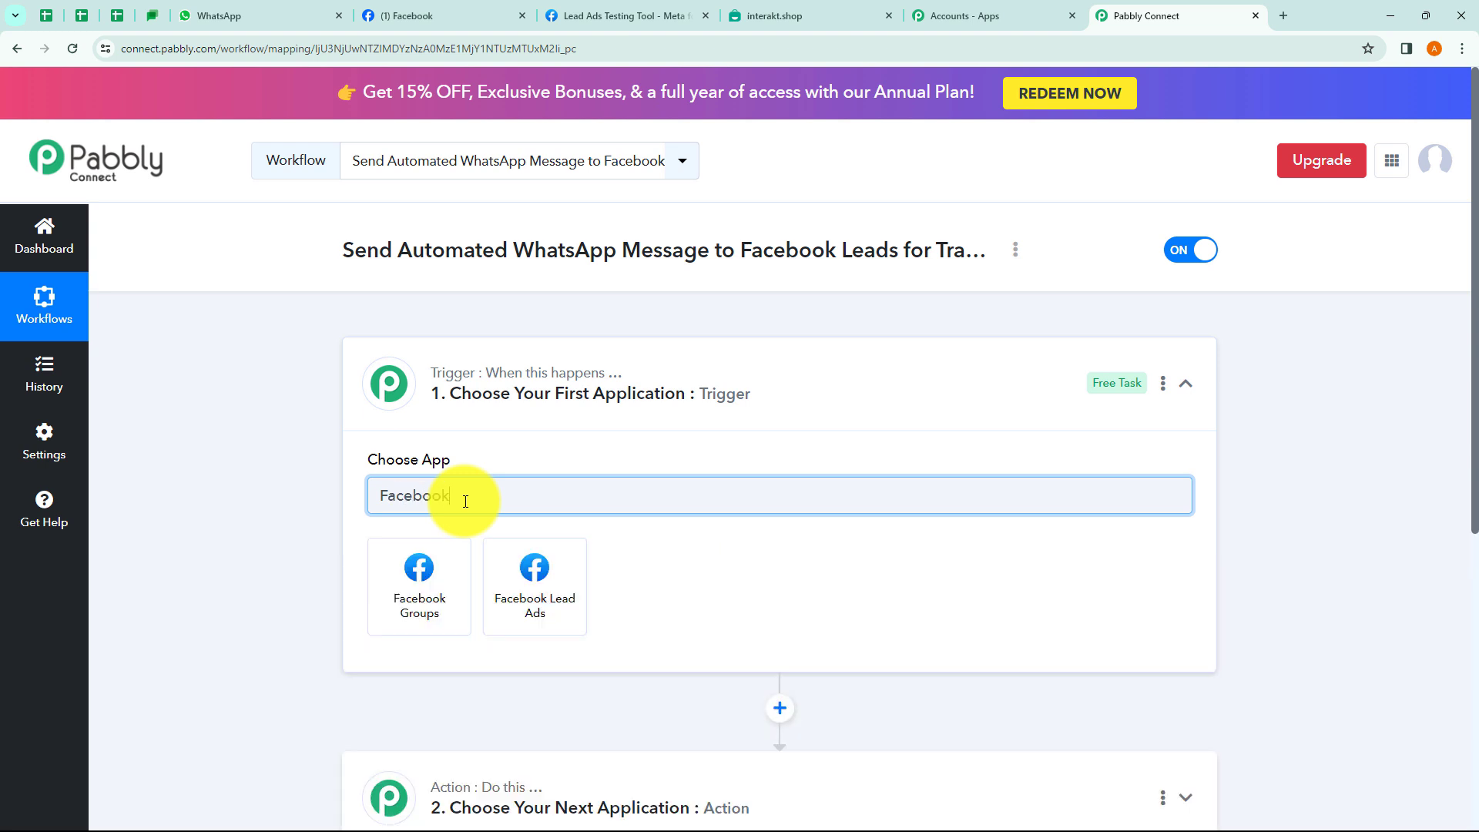
{"action": "left_click", "coordinate": [570, 606]}
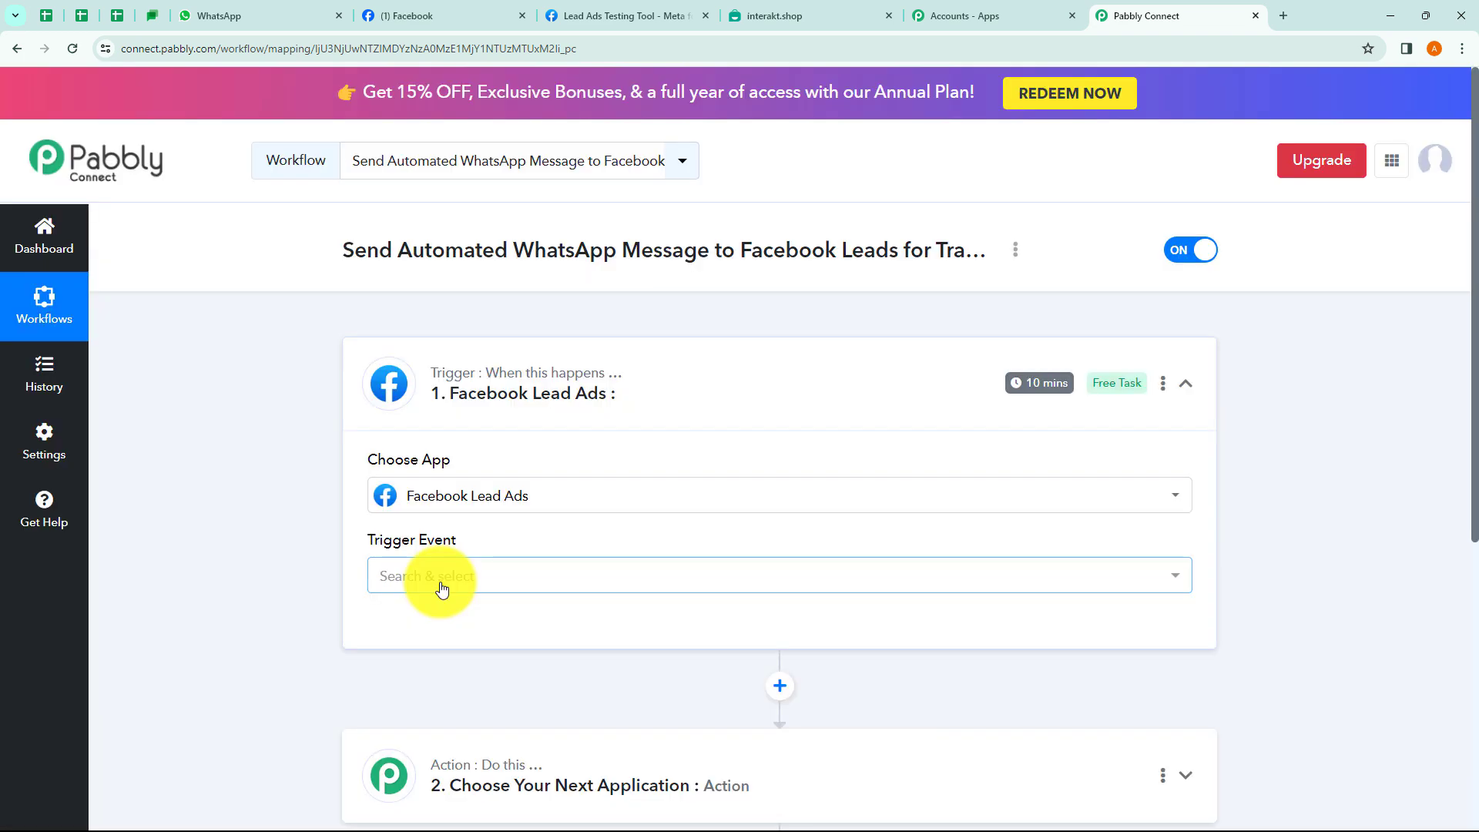
{"action": "left_click", "coordinate": [441, 588]}
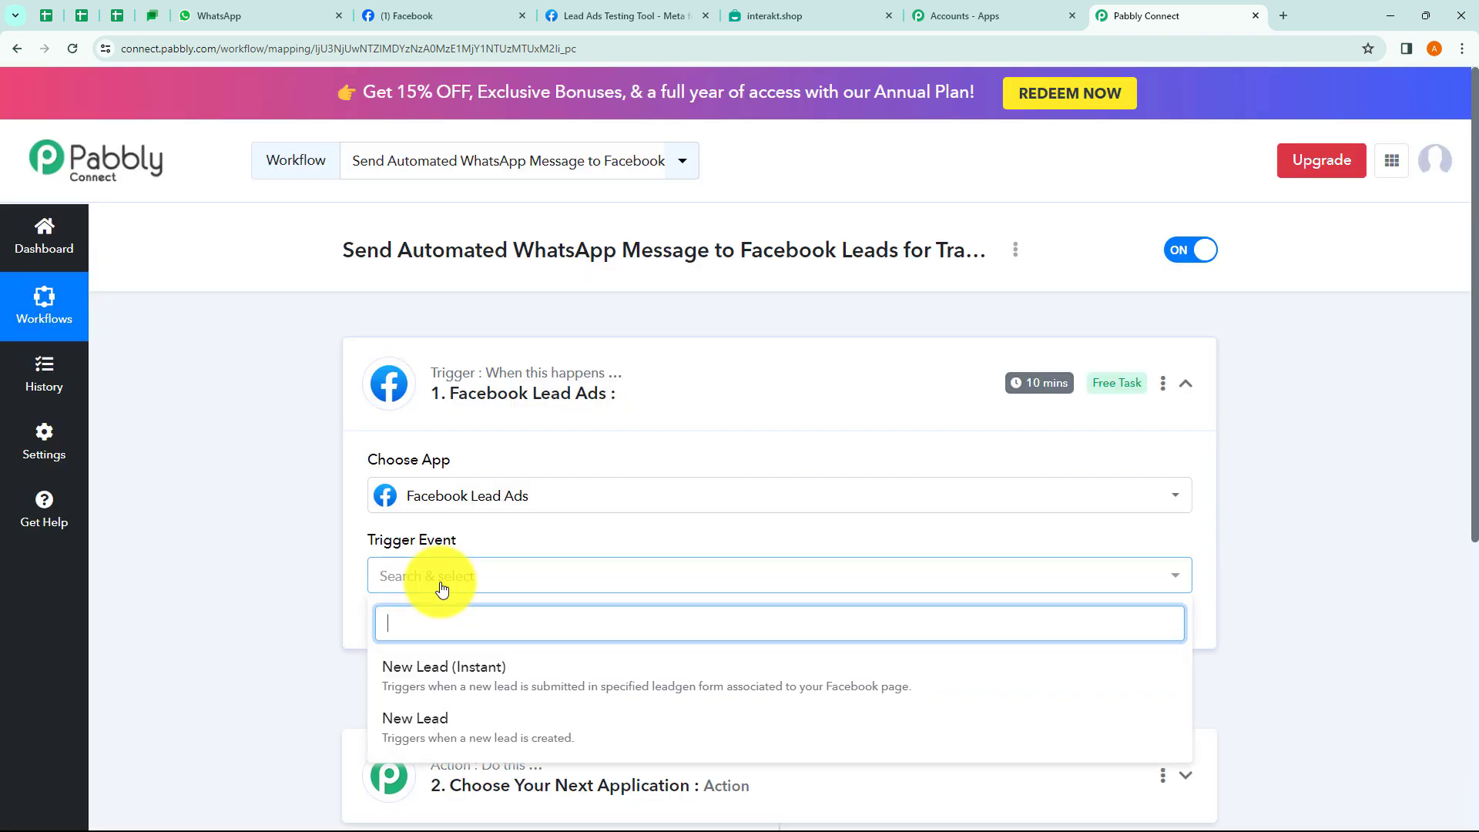
Use event New Lead (Instant) and authorise a new Facebook Lead Ads connection.
{"action": "left_click", "coordinate": [466, 677]}
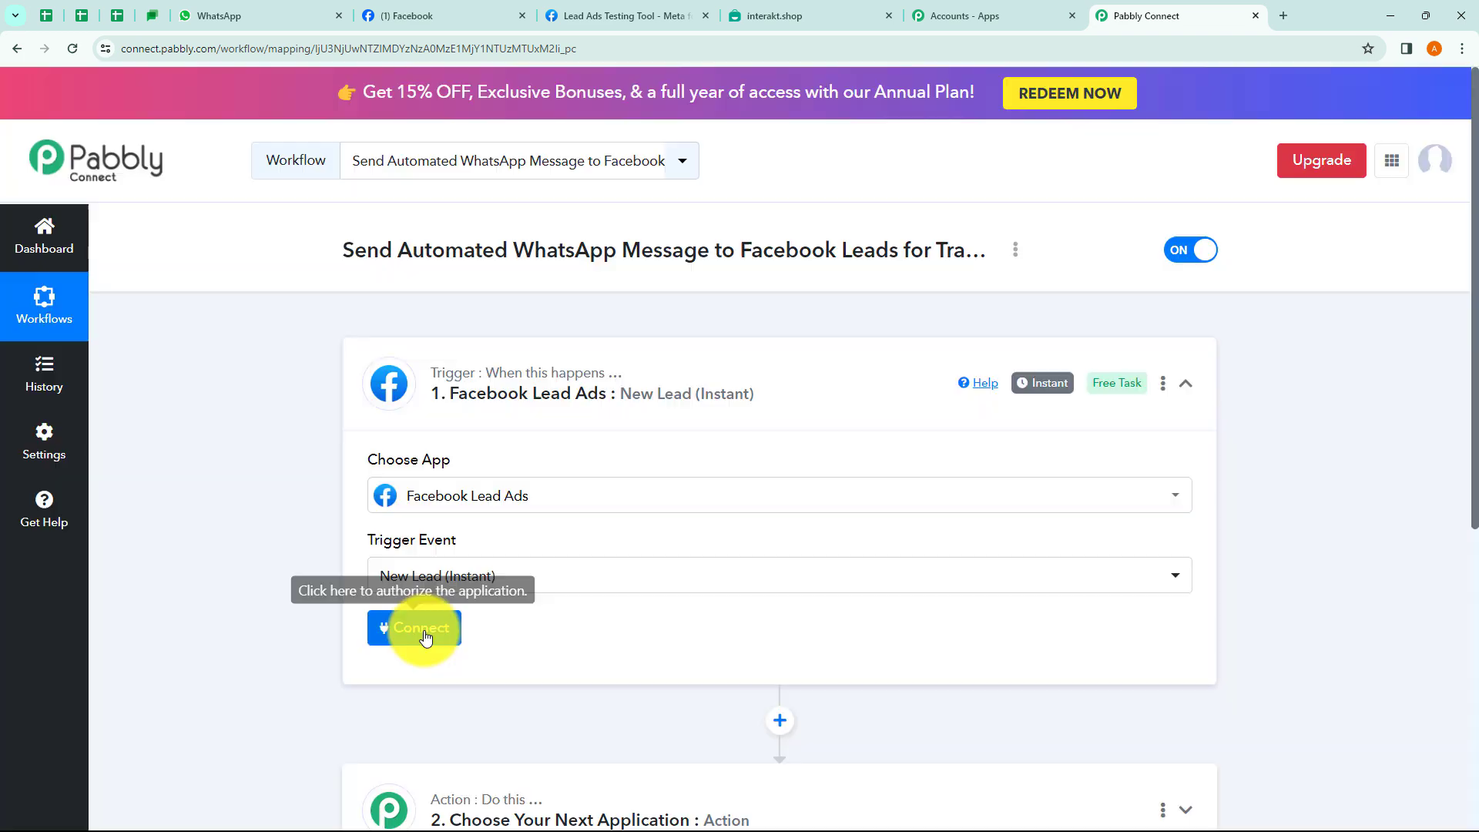
{"action": "left_click", "coordinate": [423, 630]}
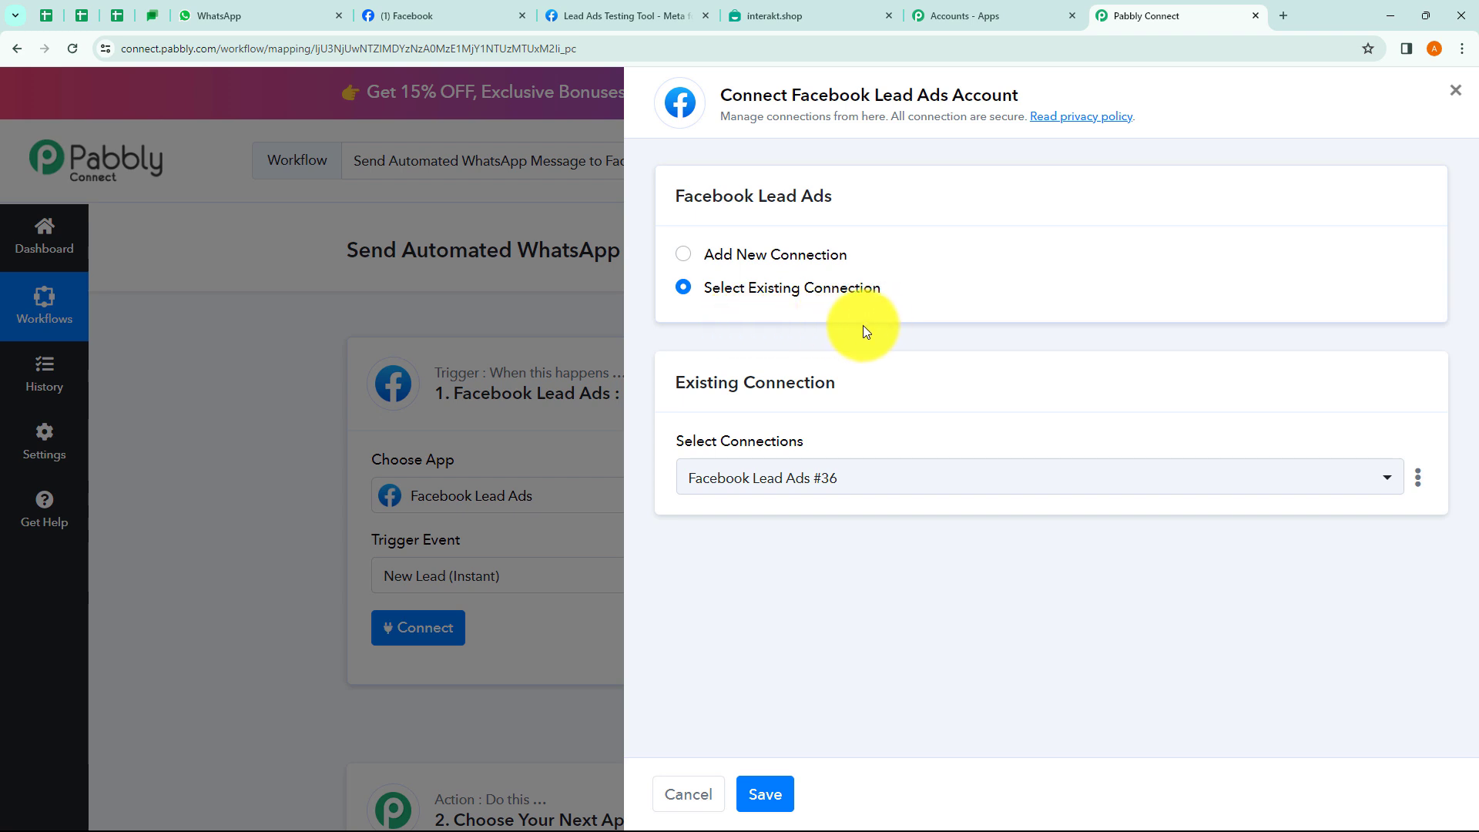
{"action": "left_click", "coordinate": [817, 478]}
{"action": "left_click", "coordinate": [820, 485]}
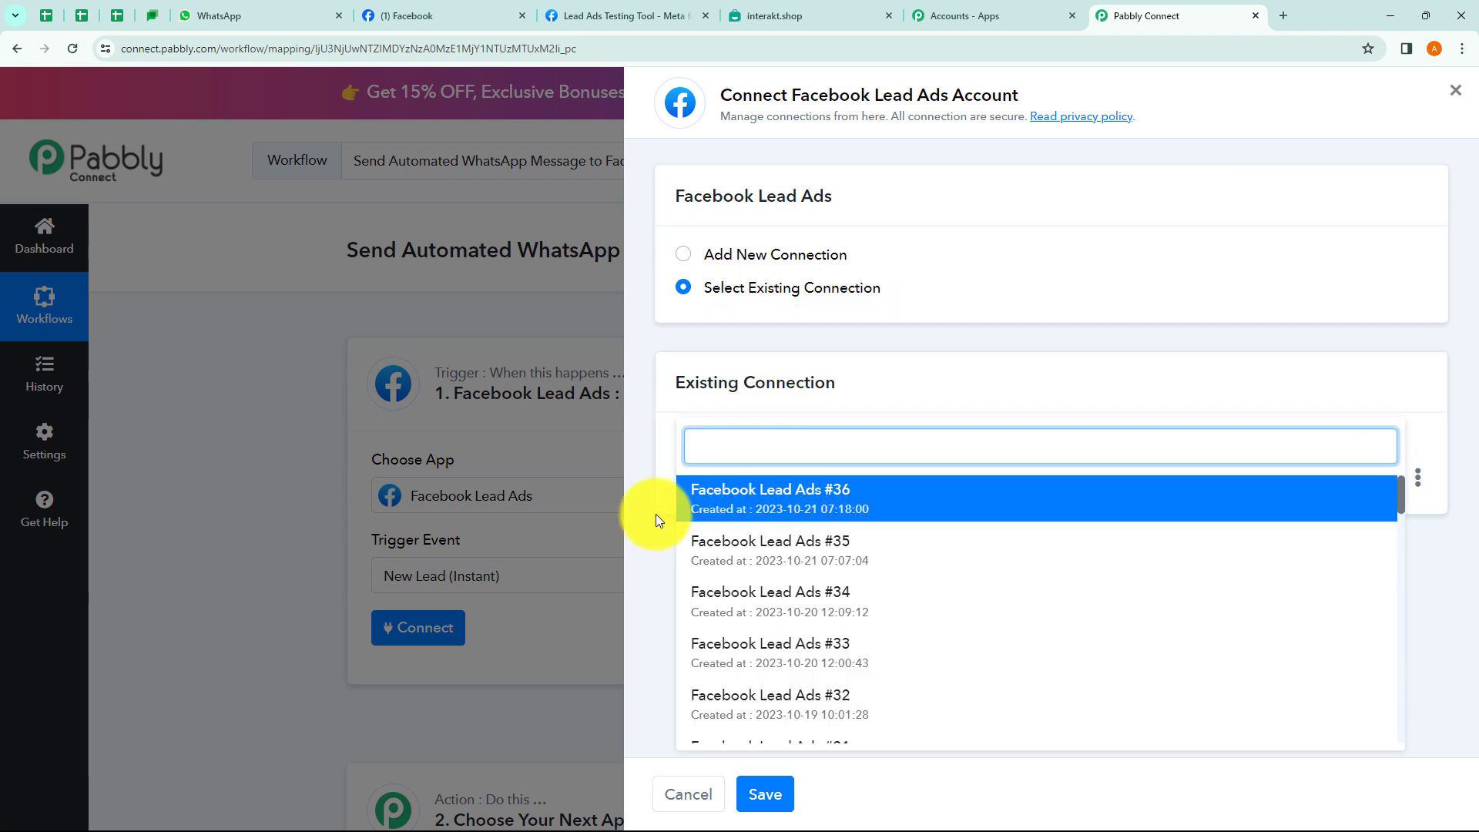
{"action": "left_click", "coordinate": [684, 257]}
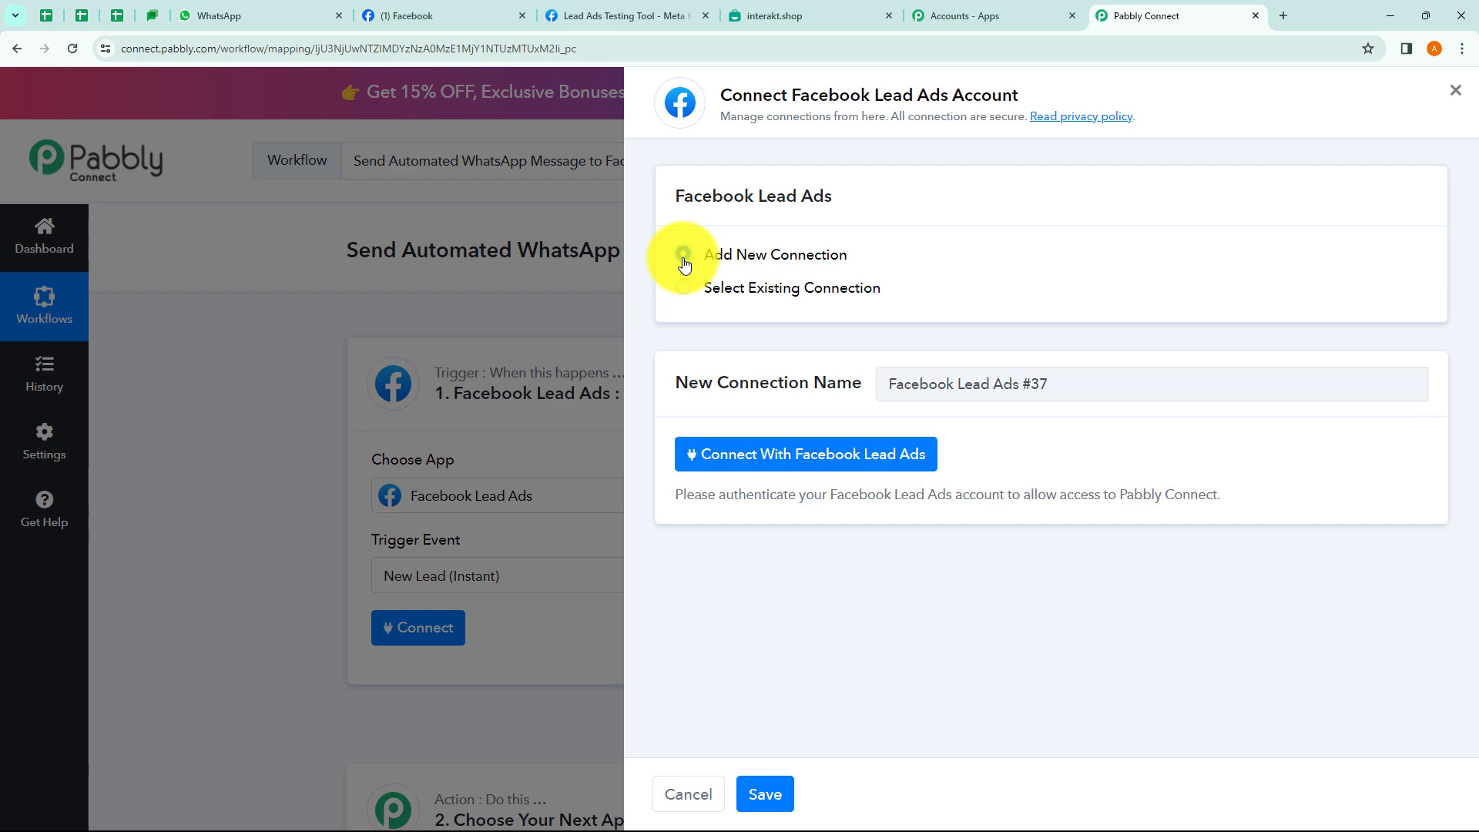
{"action": "left_click", "coordinate": [801, 462]}
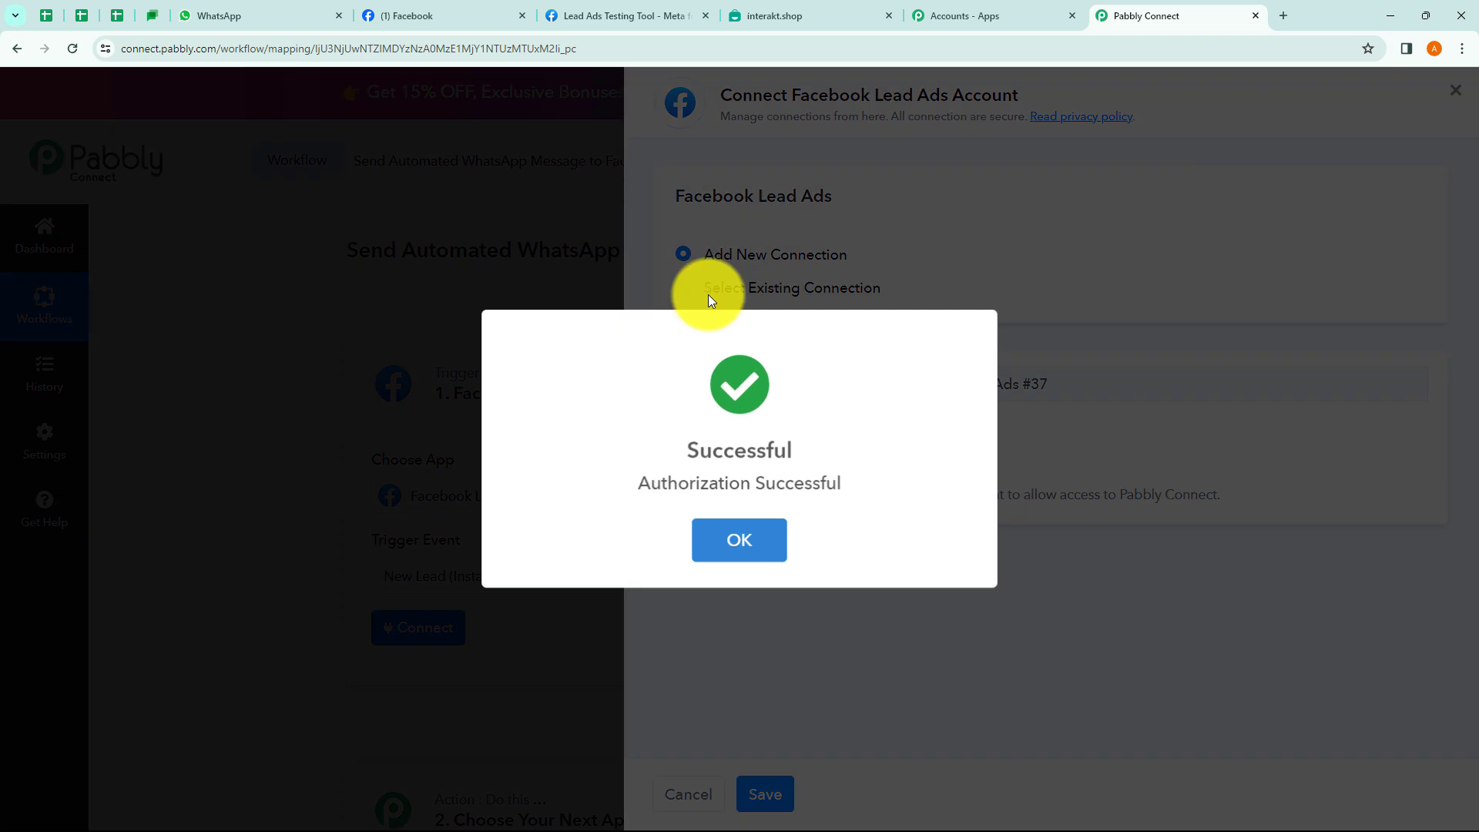
{"action": "left_click", "coordinate": [707, 539]}
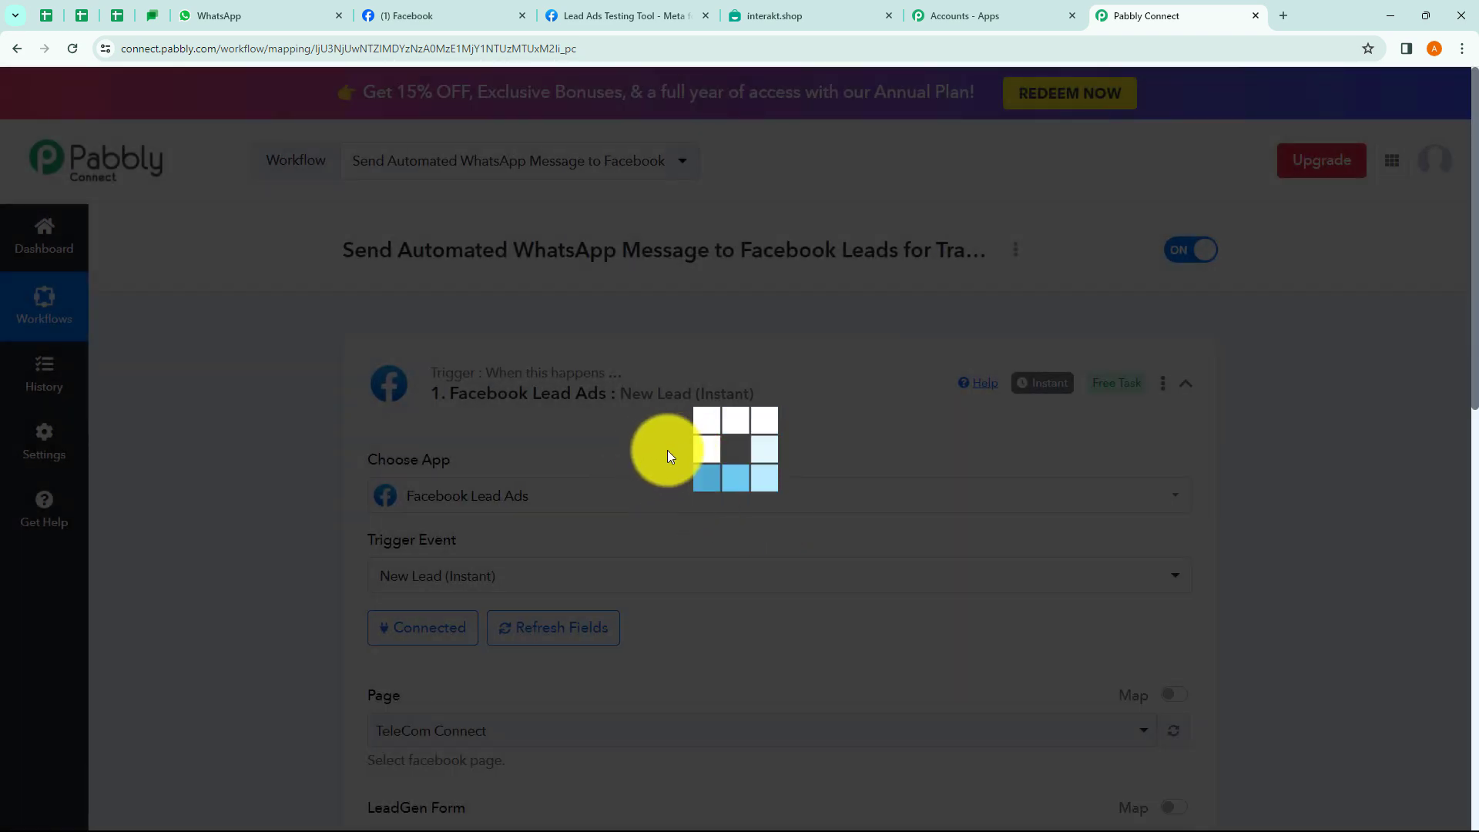
{"action": "scroll", "coordinate": [700, 456], "scroll_direction": "down", "scroll_amount": 4}
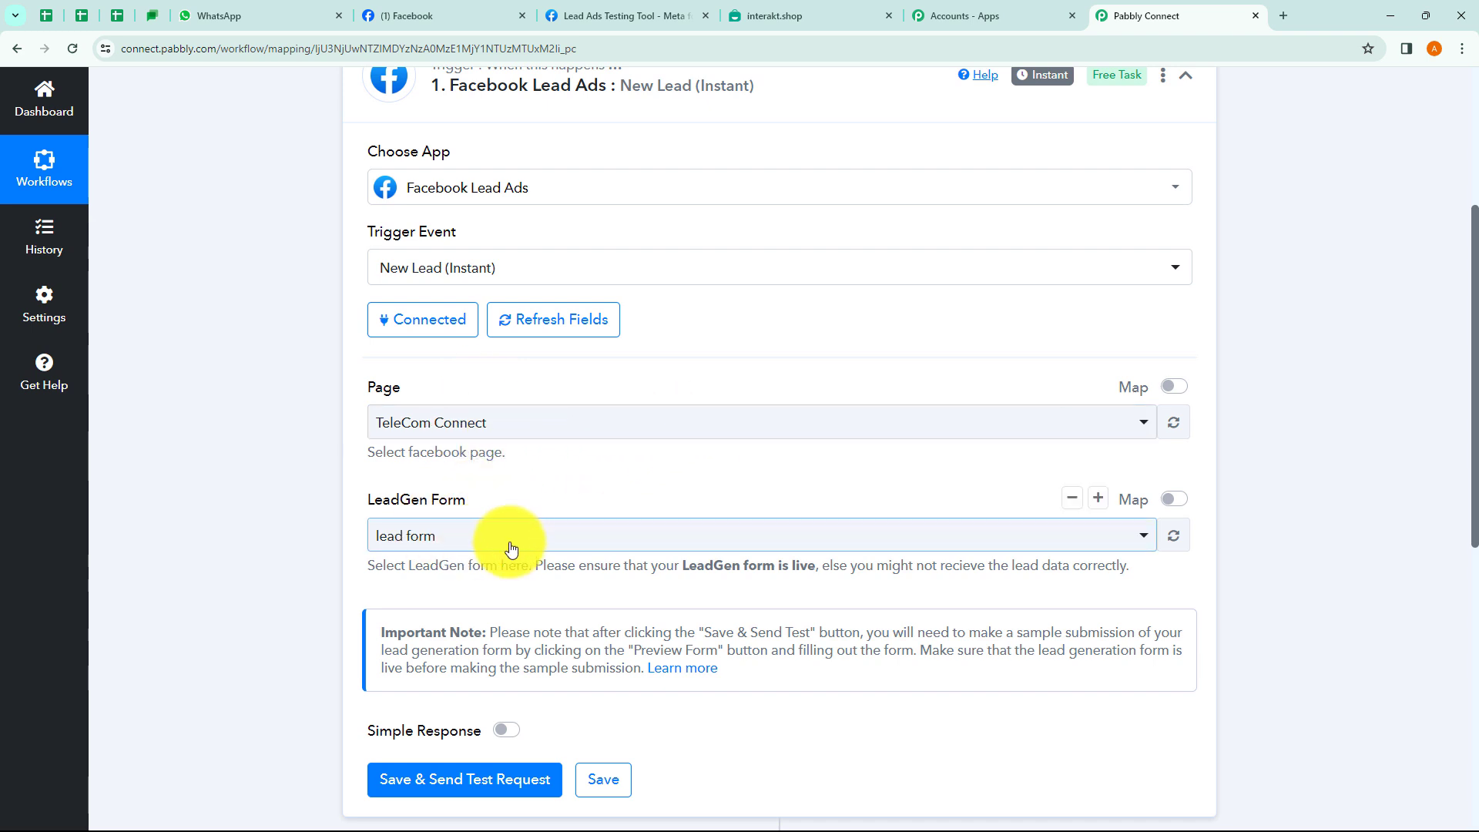
Set the trigger's page to My Tour Guide and its LeadGen form to New Lead Contact Form.
{"action": "left_click", "coordinate": [539, 425]}
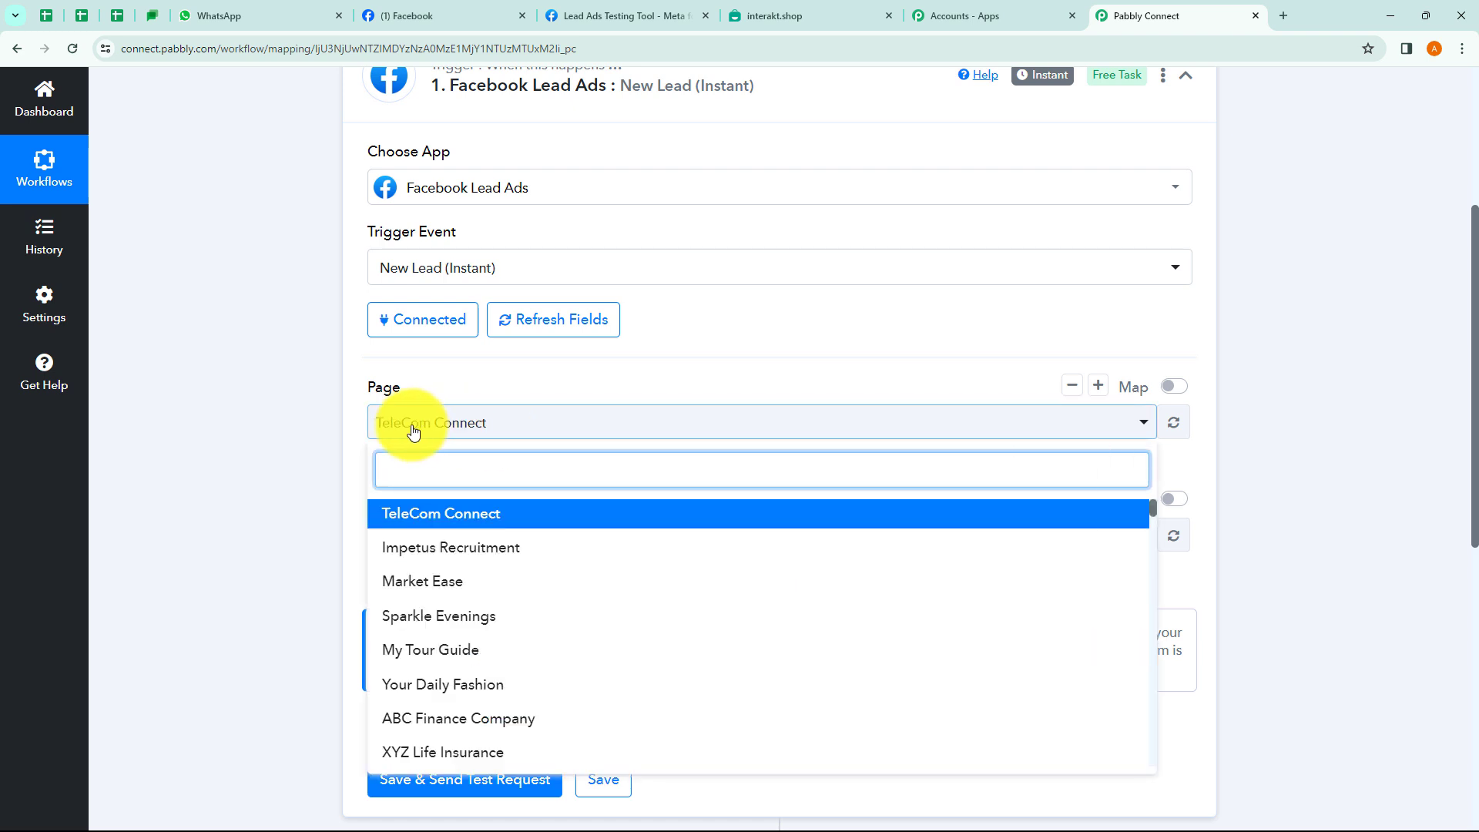
{"action": "left_click", "coordinate": [312, 419]}
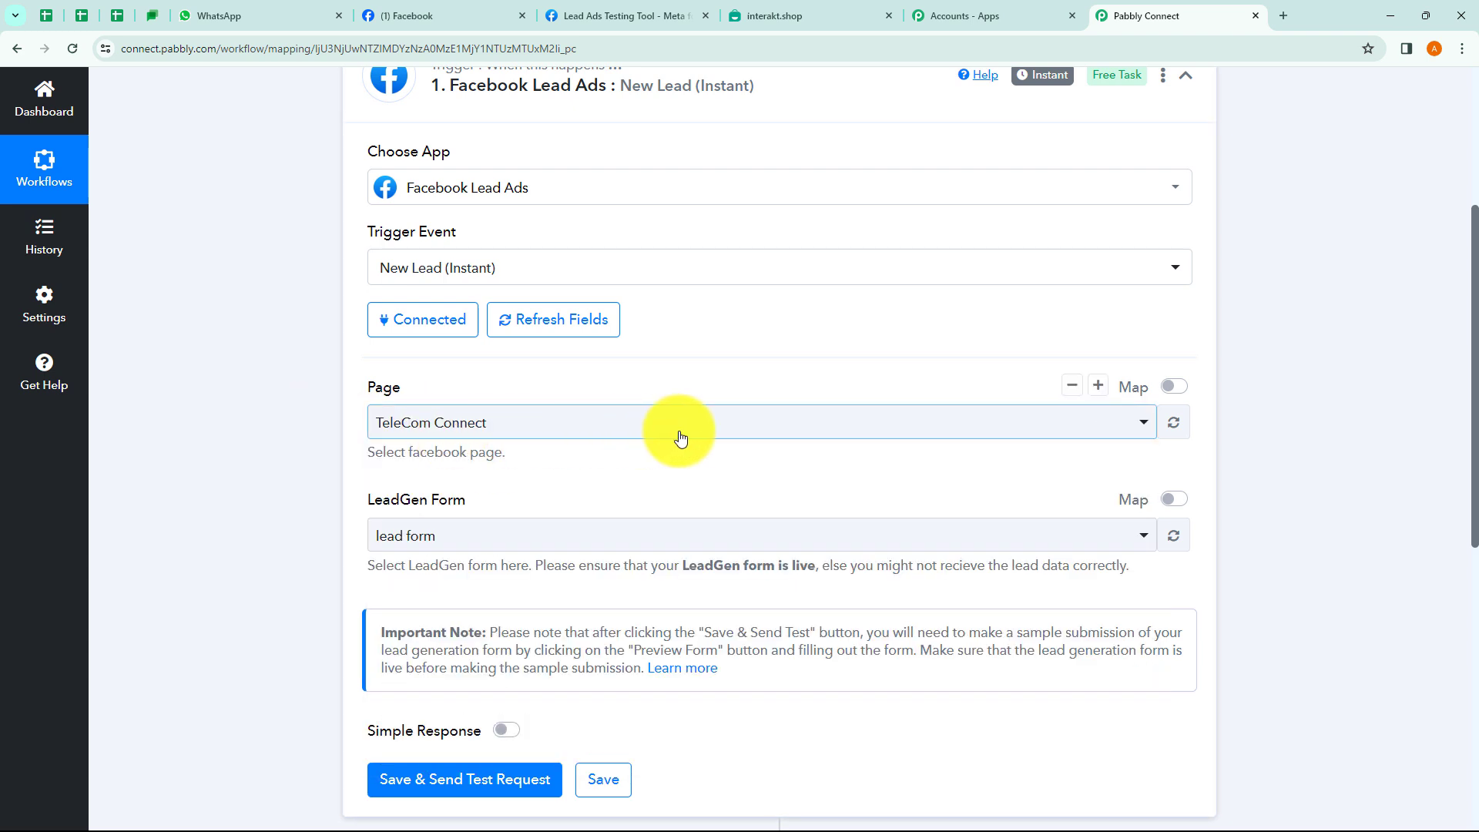
{"action": "scroll", "coordinate": [677, 432], "scroll_direction": "down", "scroll_amount": 2}
{"action": "left_click", "coordinate": [473, 391]}
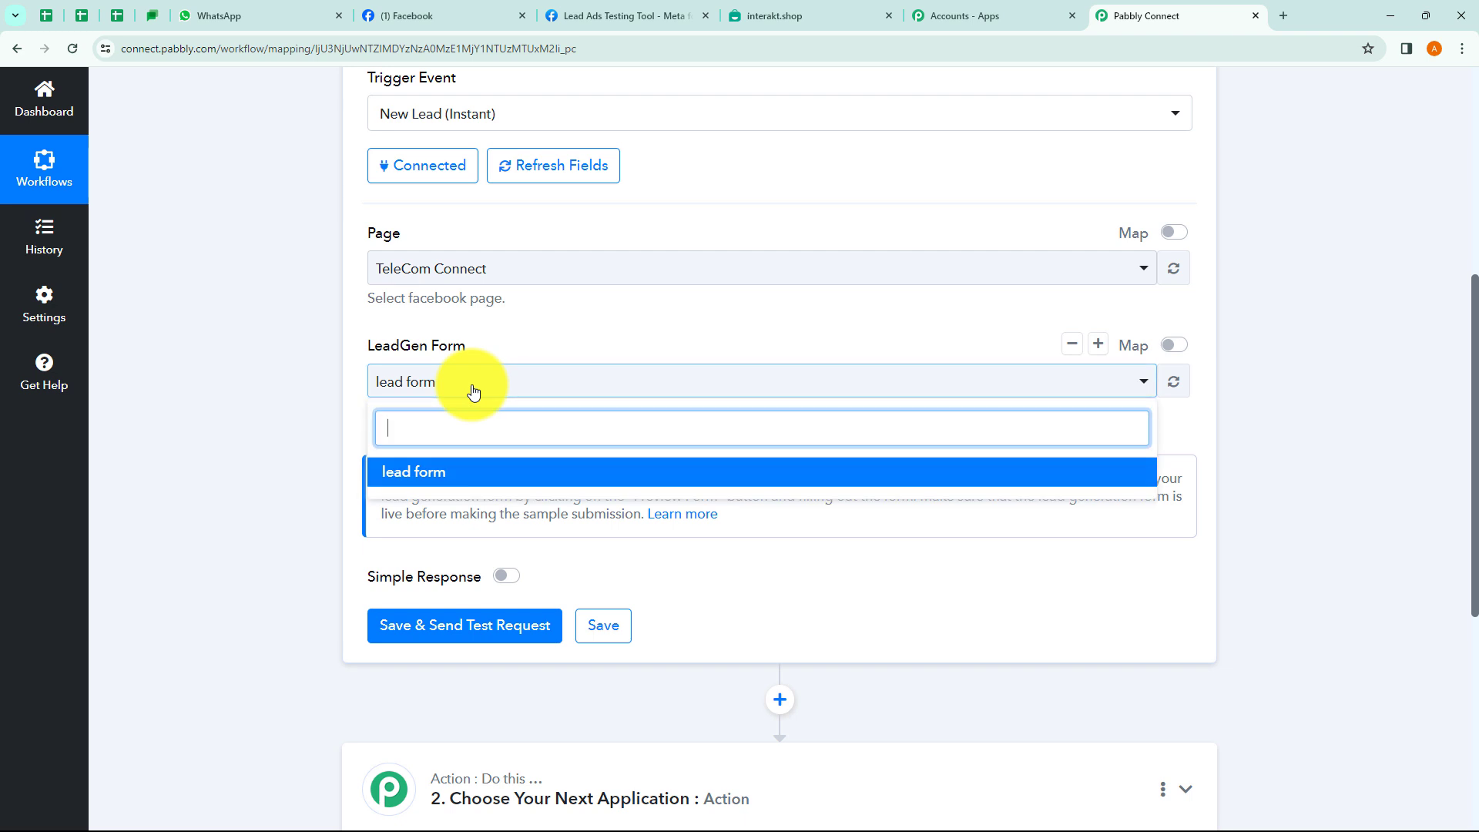
{"action": "left_click", "coordinate": [293, 398]}
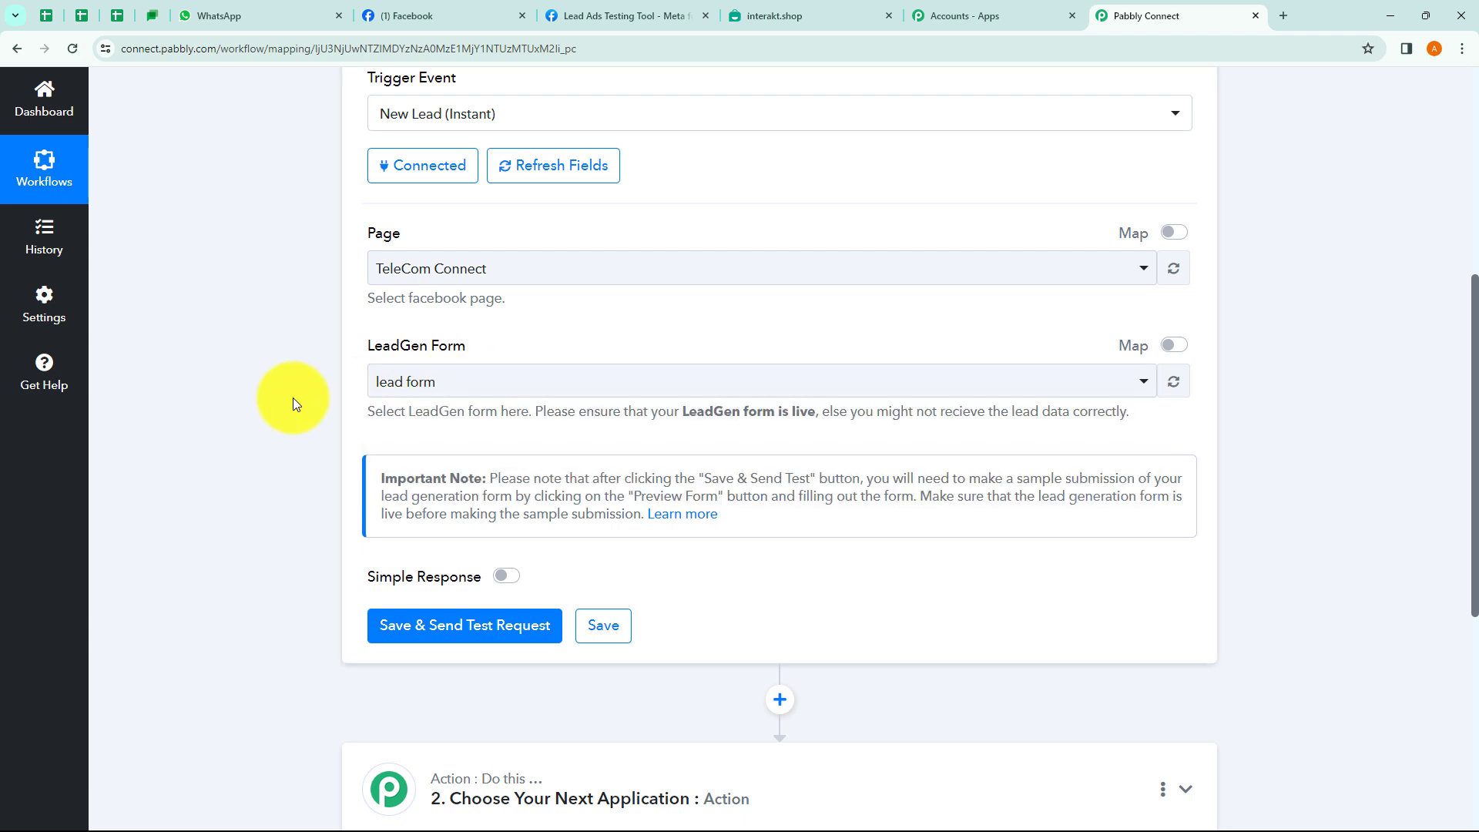
{"action": "left_click", "coordinate": [589, 271]}
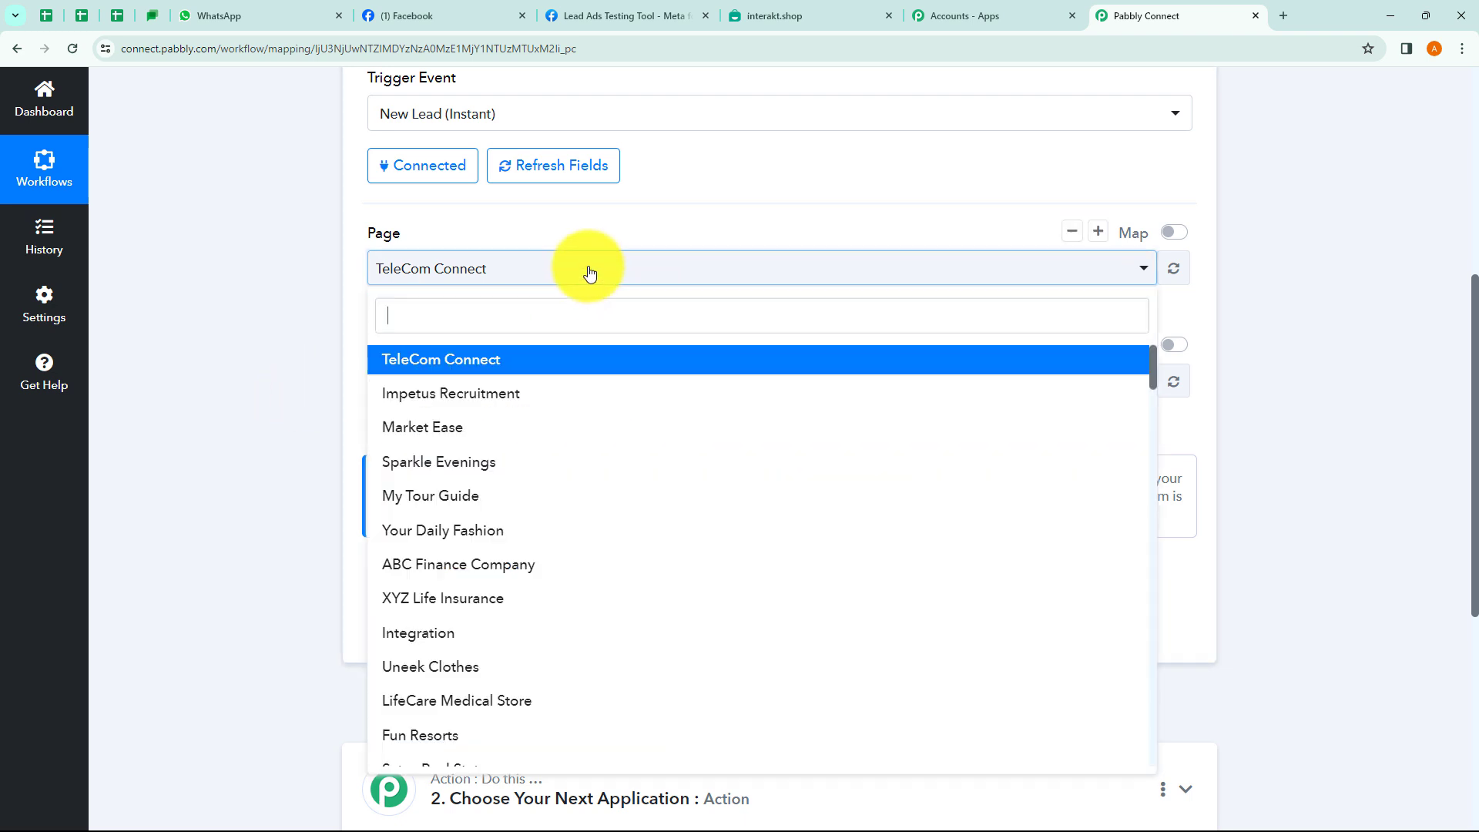
{"action": "left_click", "coordinate": [463, 495]}
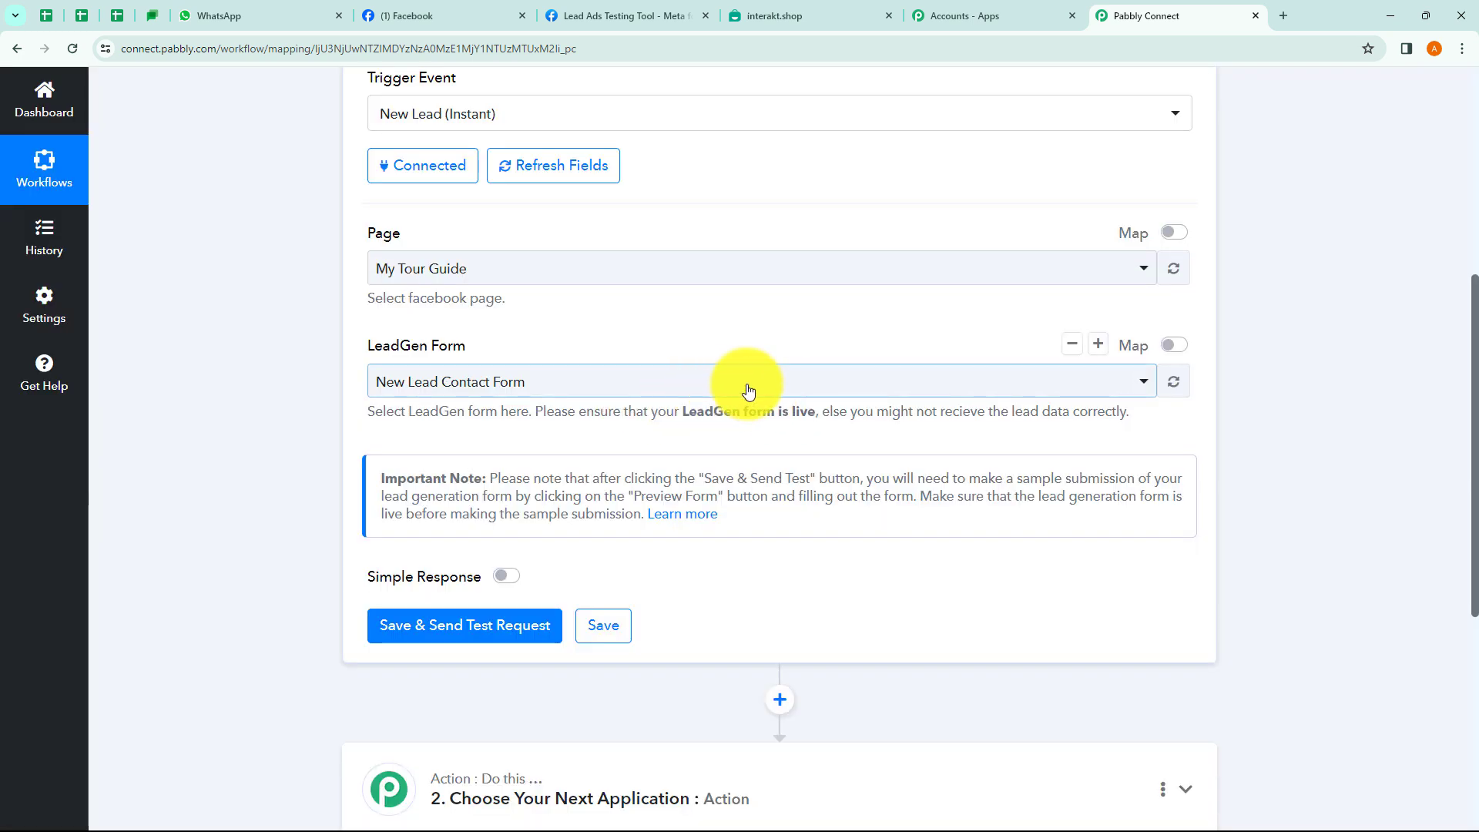
{"action": "left_click", "coordinate": [747, 392]}
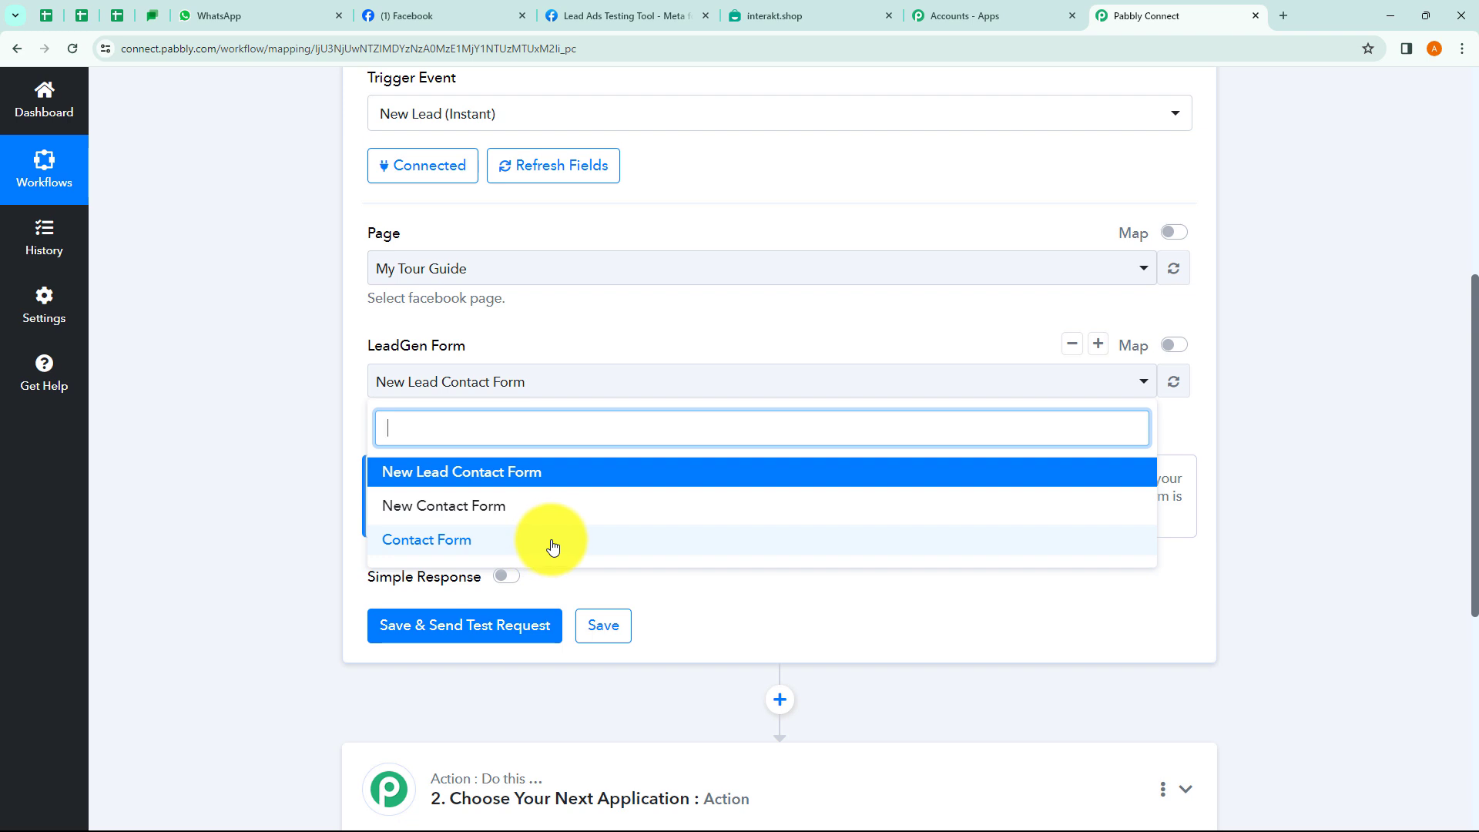
{"action": "left_click", "coordinate": [474, 483]}
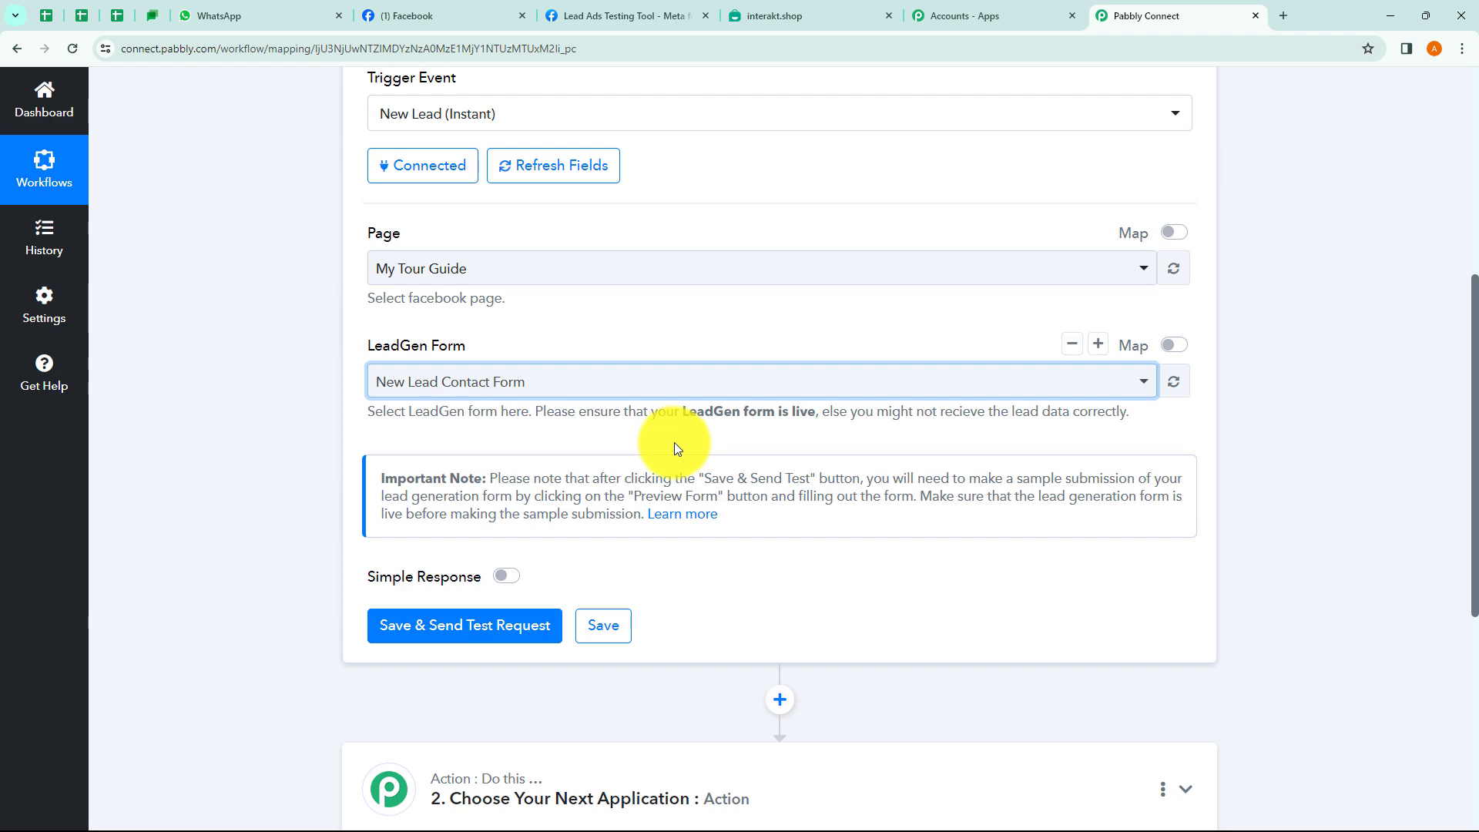
{"action": "left_click", "coordinate": [459, 22]}
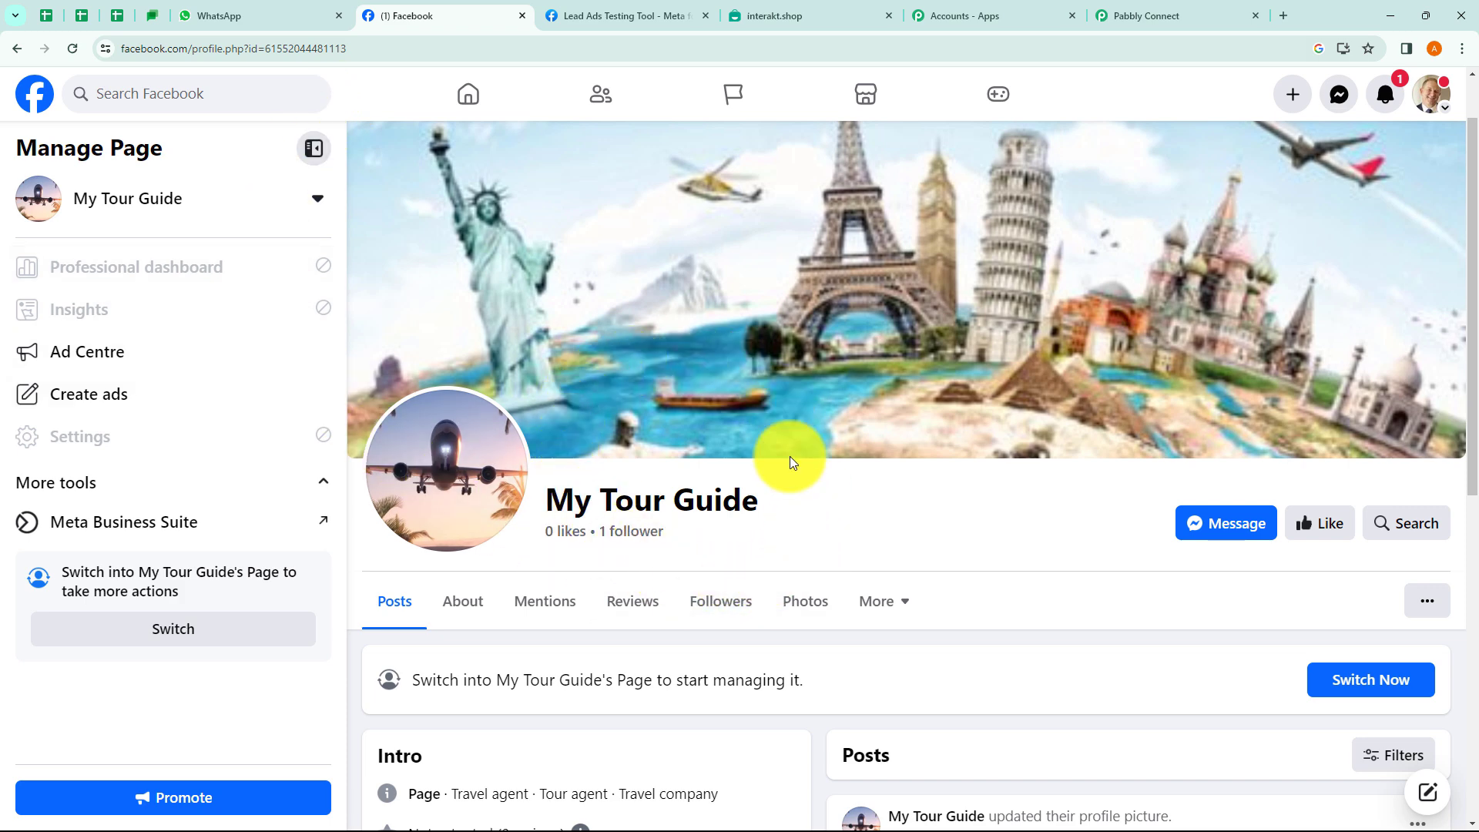
Review the Instant Forms list in Meta Business Suite, discard a new form draft, and return to Pabbly.
{"action": "left_click", "coordinate": [194, 536]}
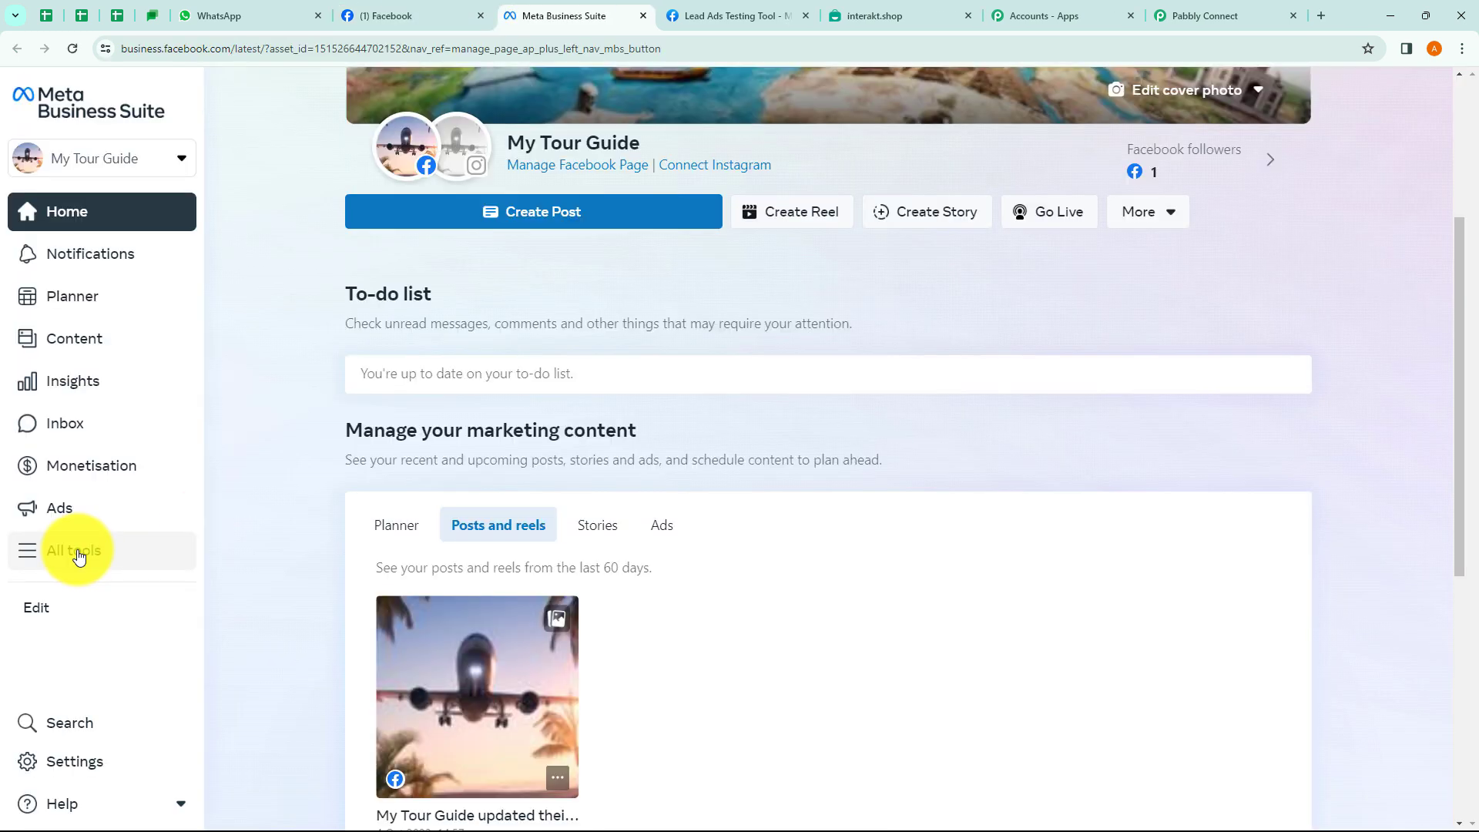
{"action": "left_click", "coordinate": [78, 556]}
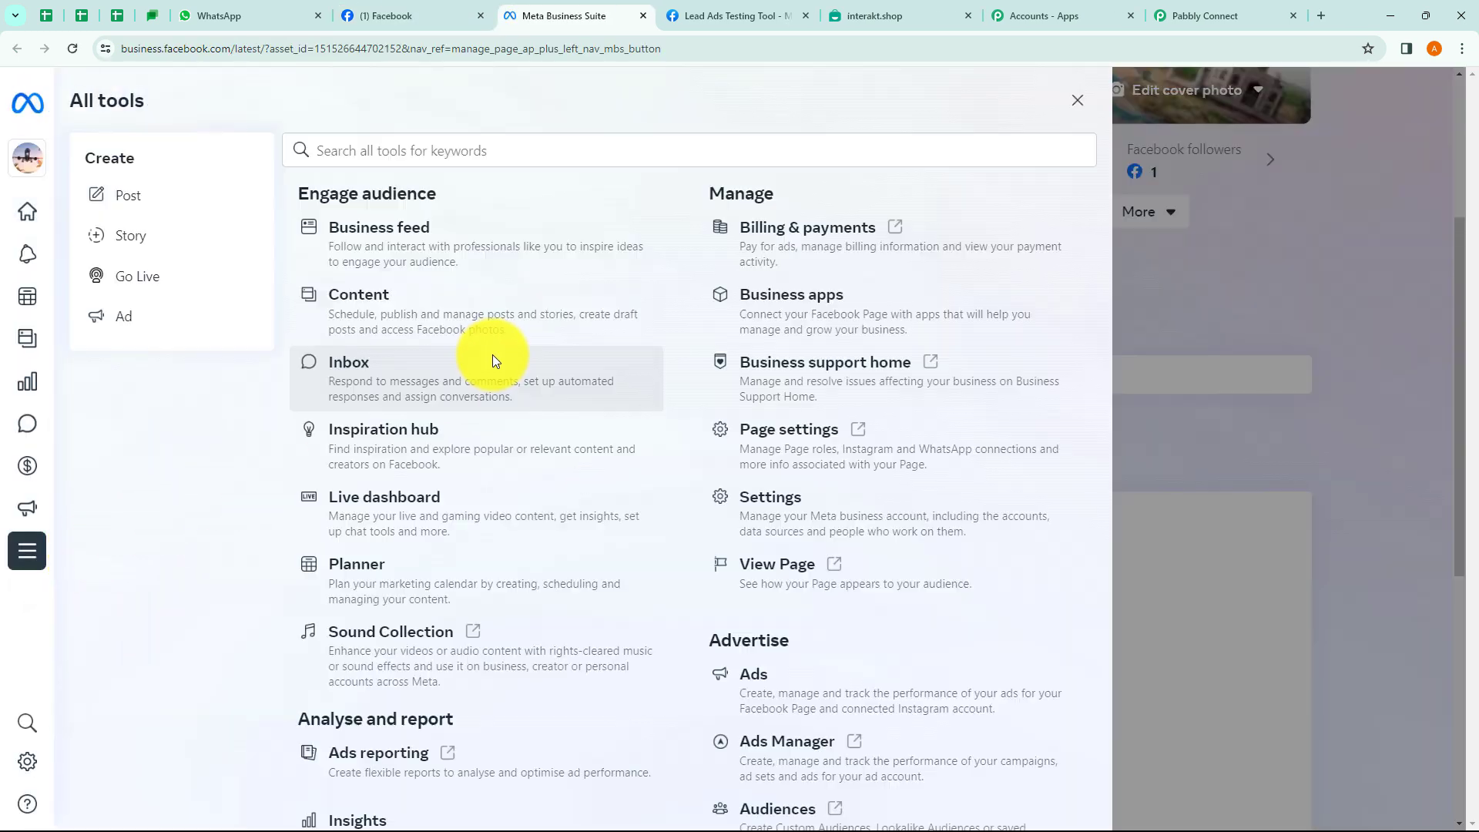
{"action": "scroll", "coordinate": [808, 562], "scroll_direction": "down", "scroll_amount": 5}
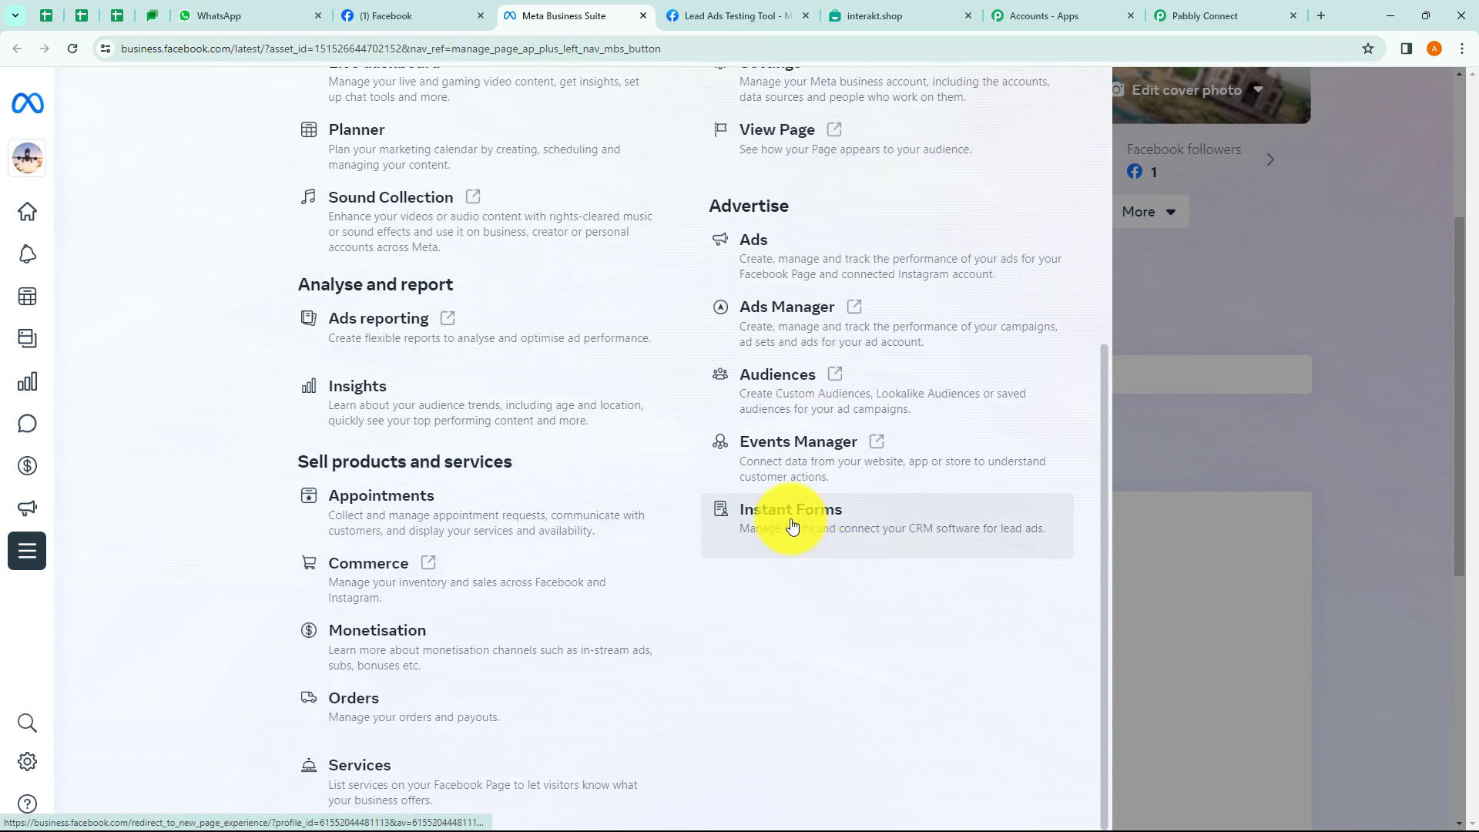
{"action": "left_click", "coordinate": [792, 526]}
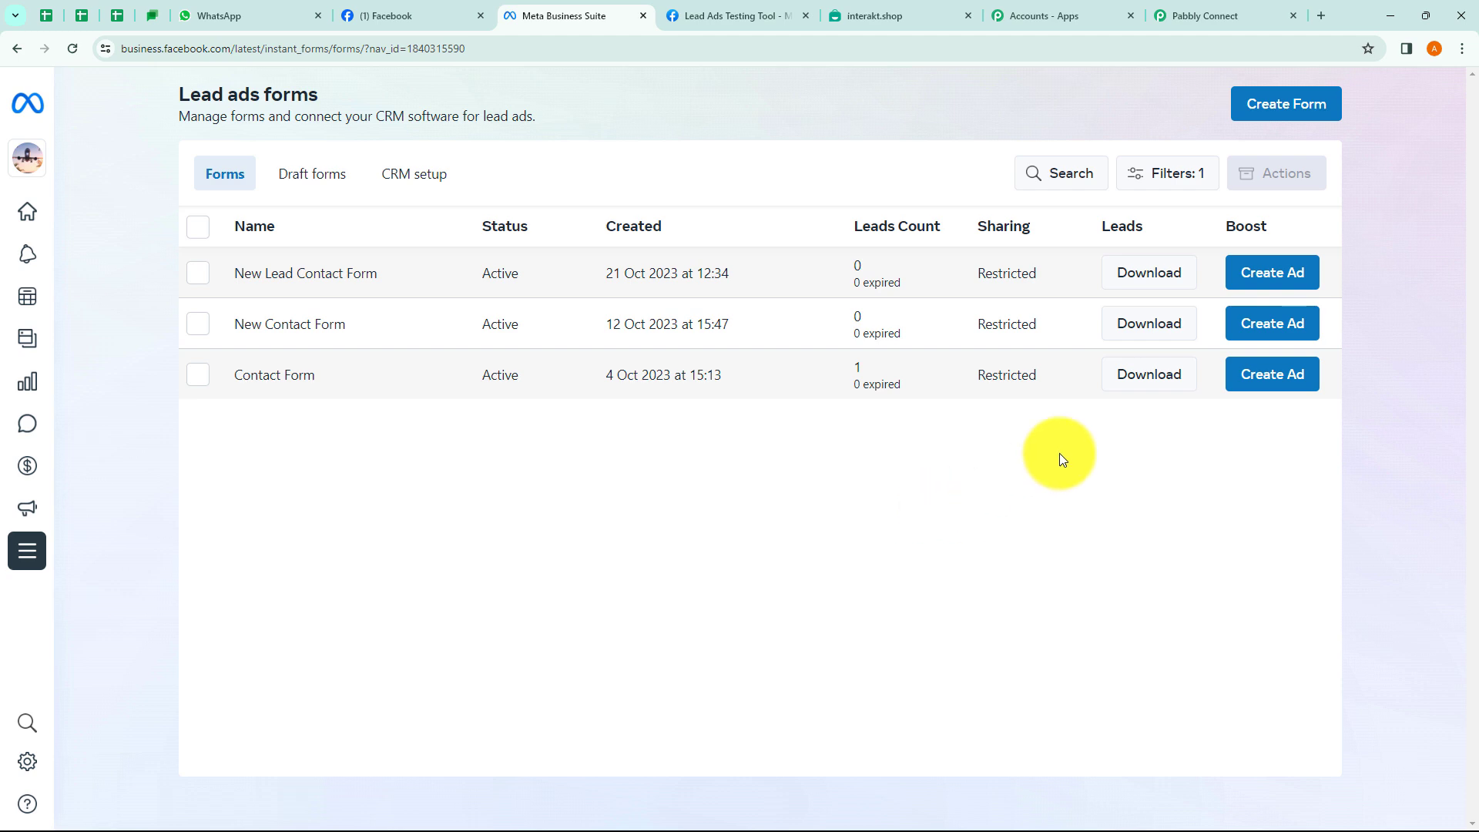
{"action": "left_click", "coordinate": [1306, 111]}
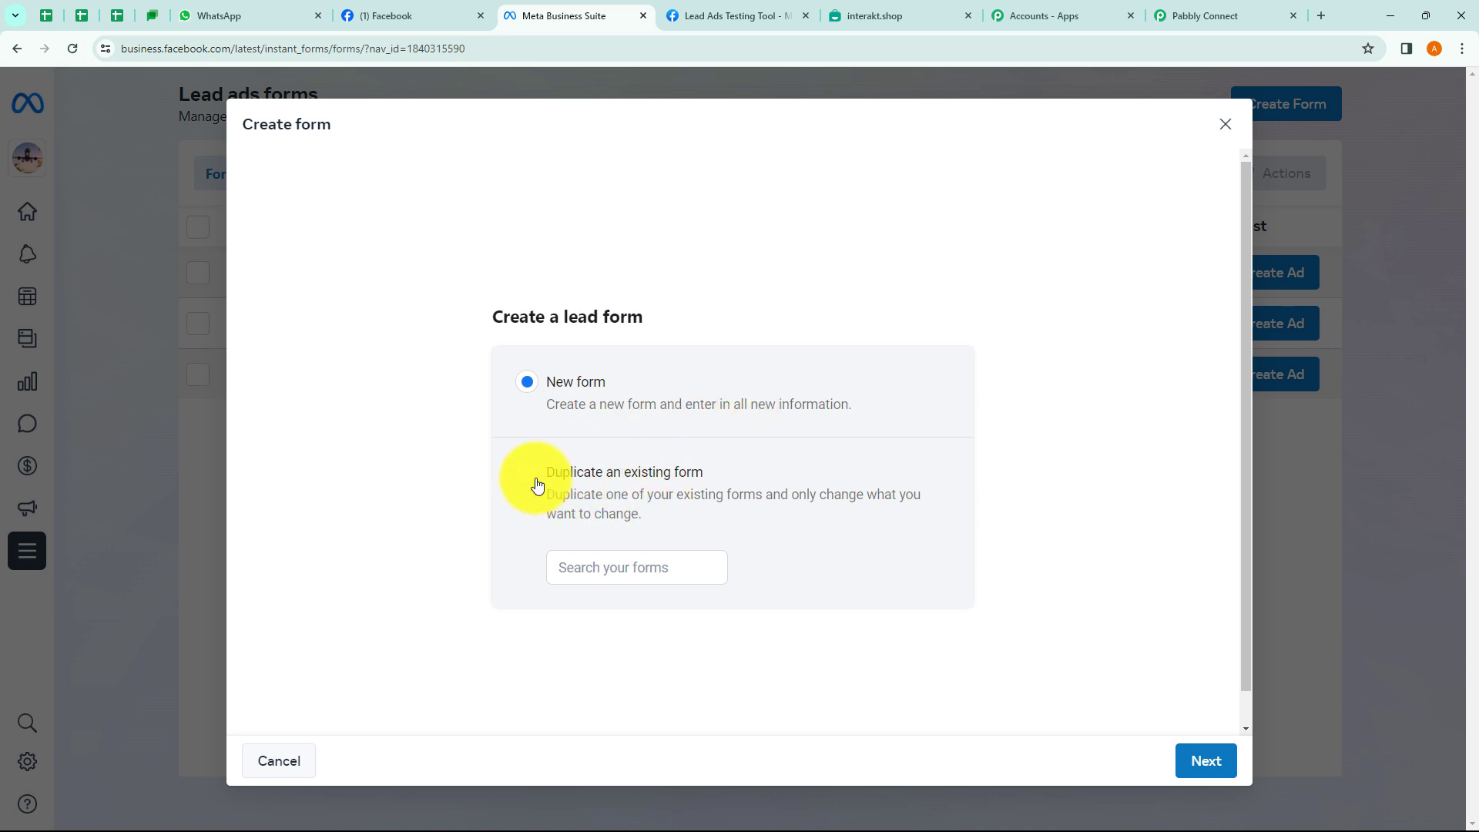
{"action": "left_click", "coordinate": [1224, 124]}
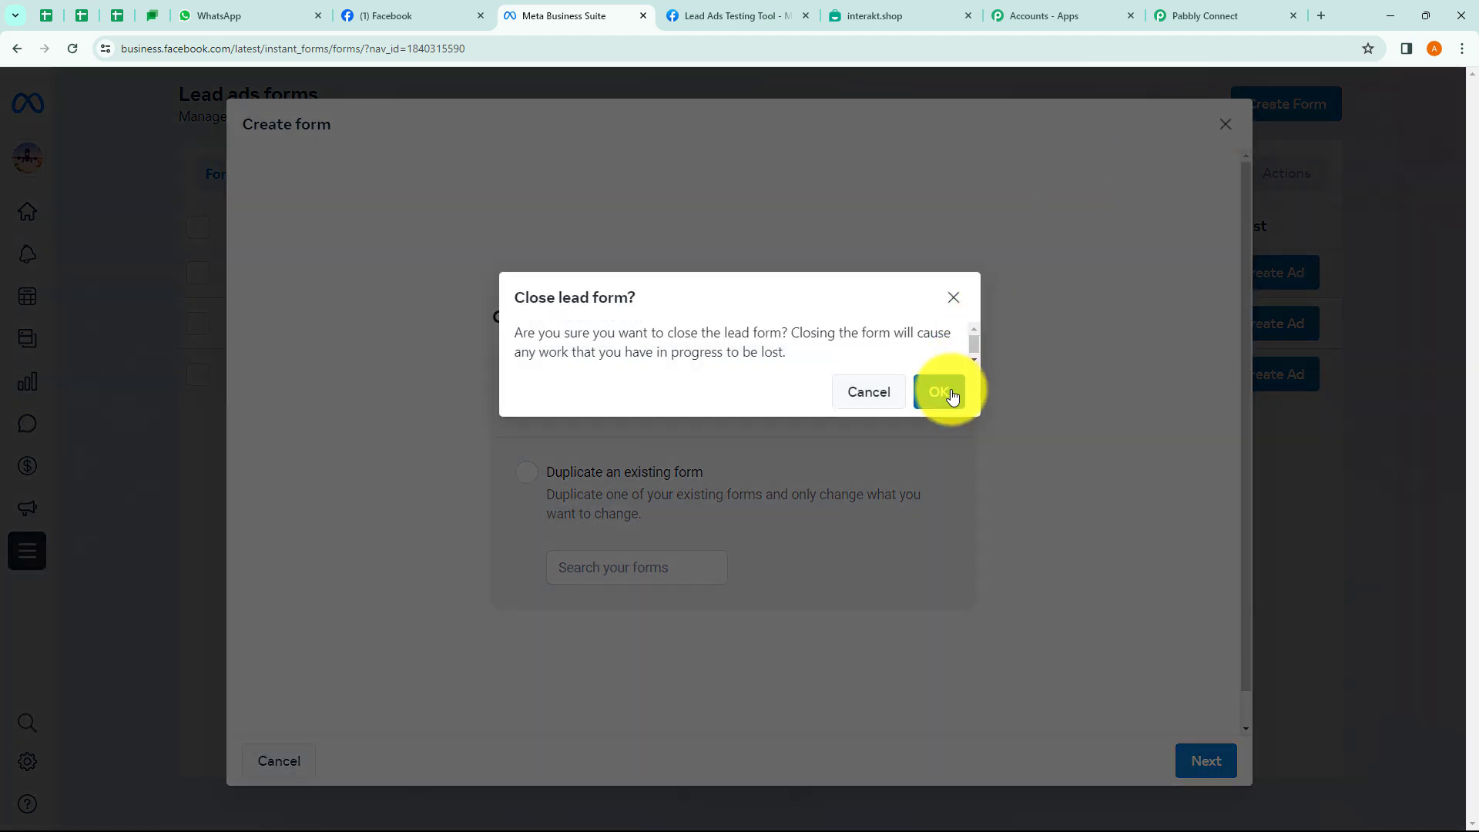
{"action": "left_click", "coordinate": [950, 395]}
{"action": "left_click", "coordinate": [1194, 14]}
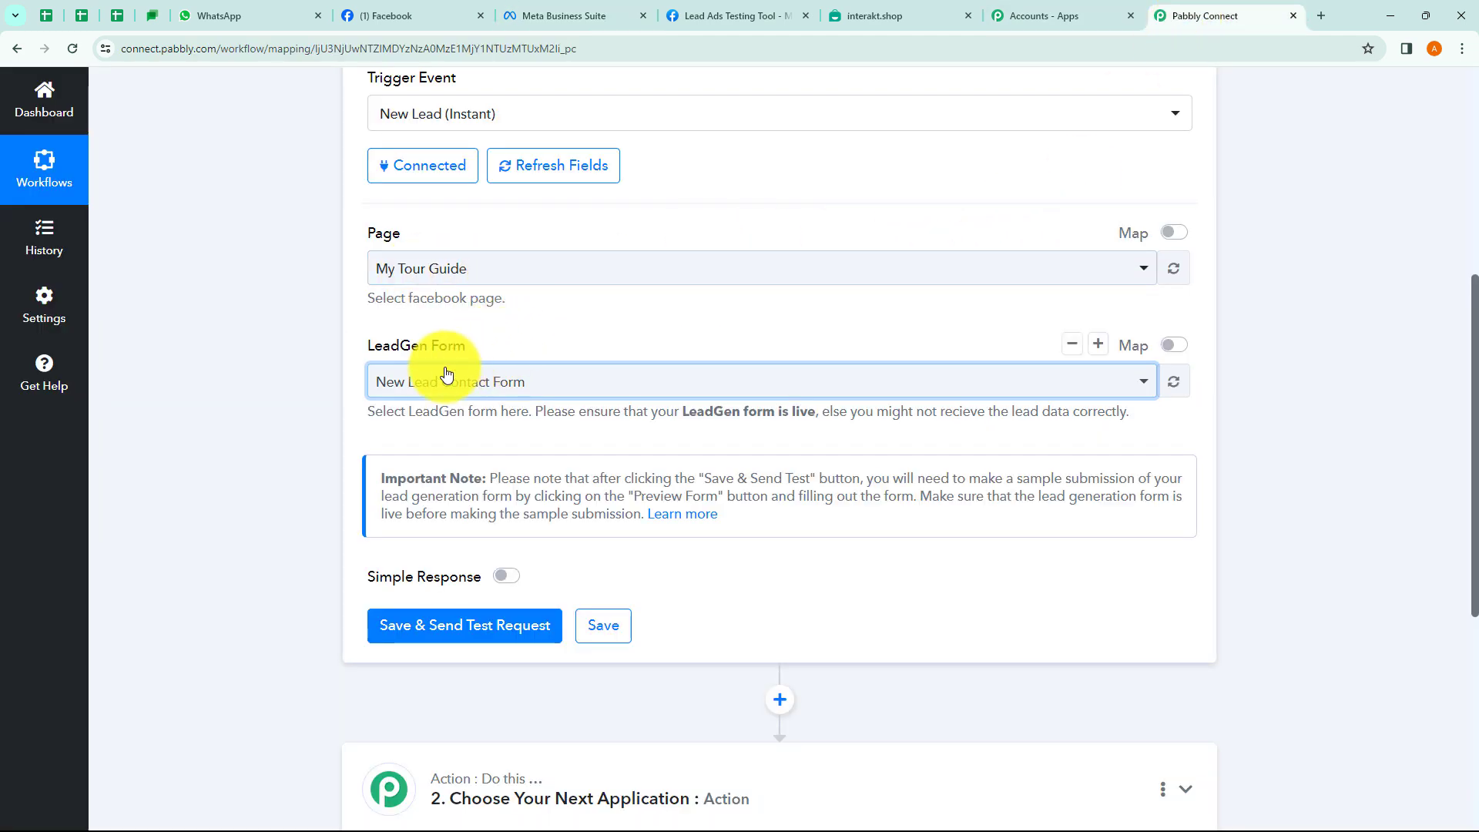
Save the Facebook Lead Ads trigger and confirm resending its test request.
{"action": "scroll", "coordinate": [1078, 454], "scroll_direction": "down", "scroll_amount": 1}
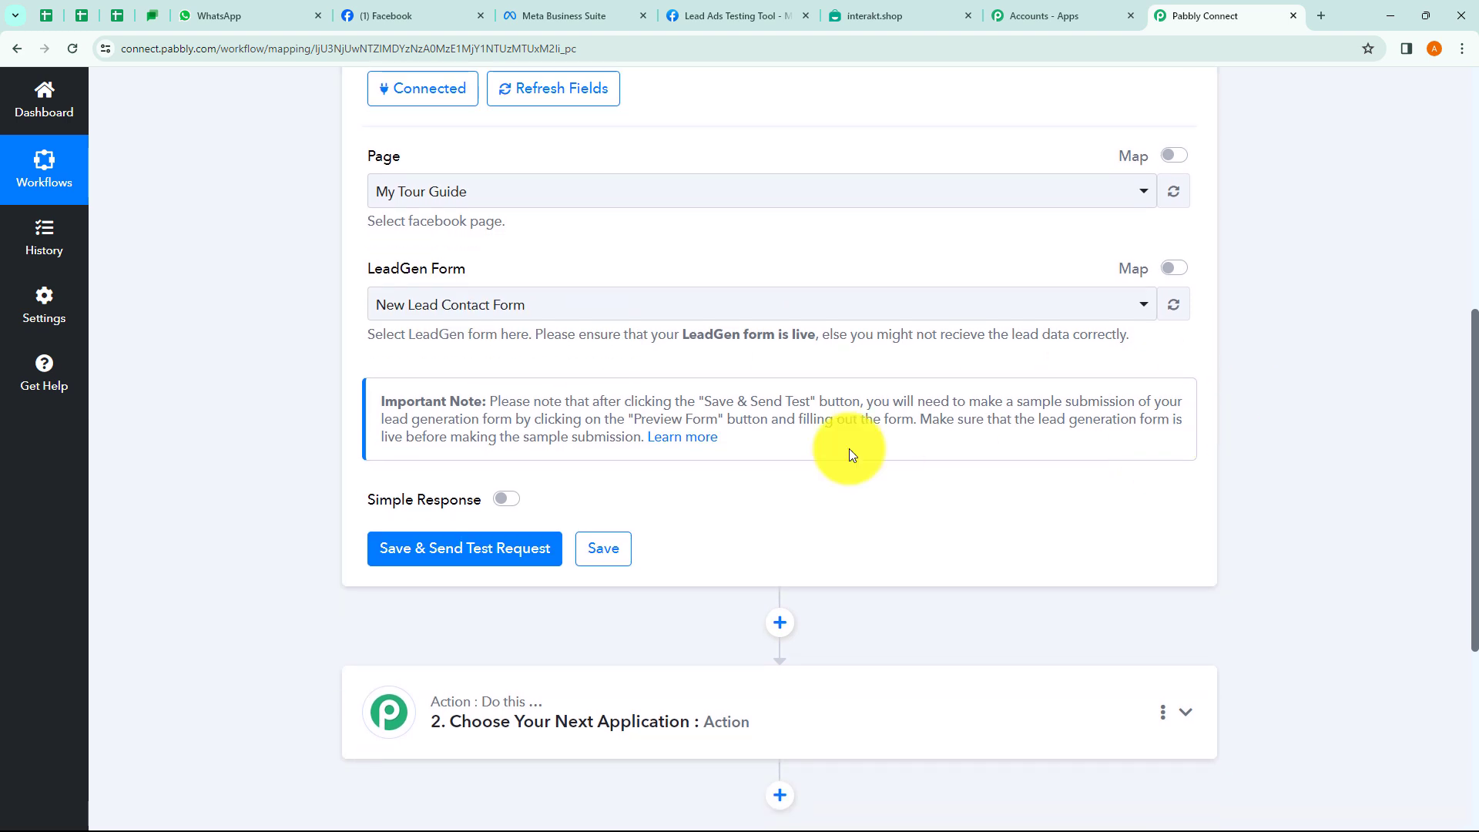
{"action": "left_click_drag", "start_coordinate": [490, 401], "coordinate": [633, 436]}
{"action": "left_click", "coordinate": [782, 444]}
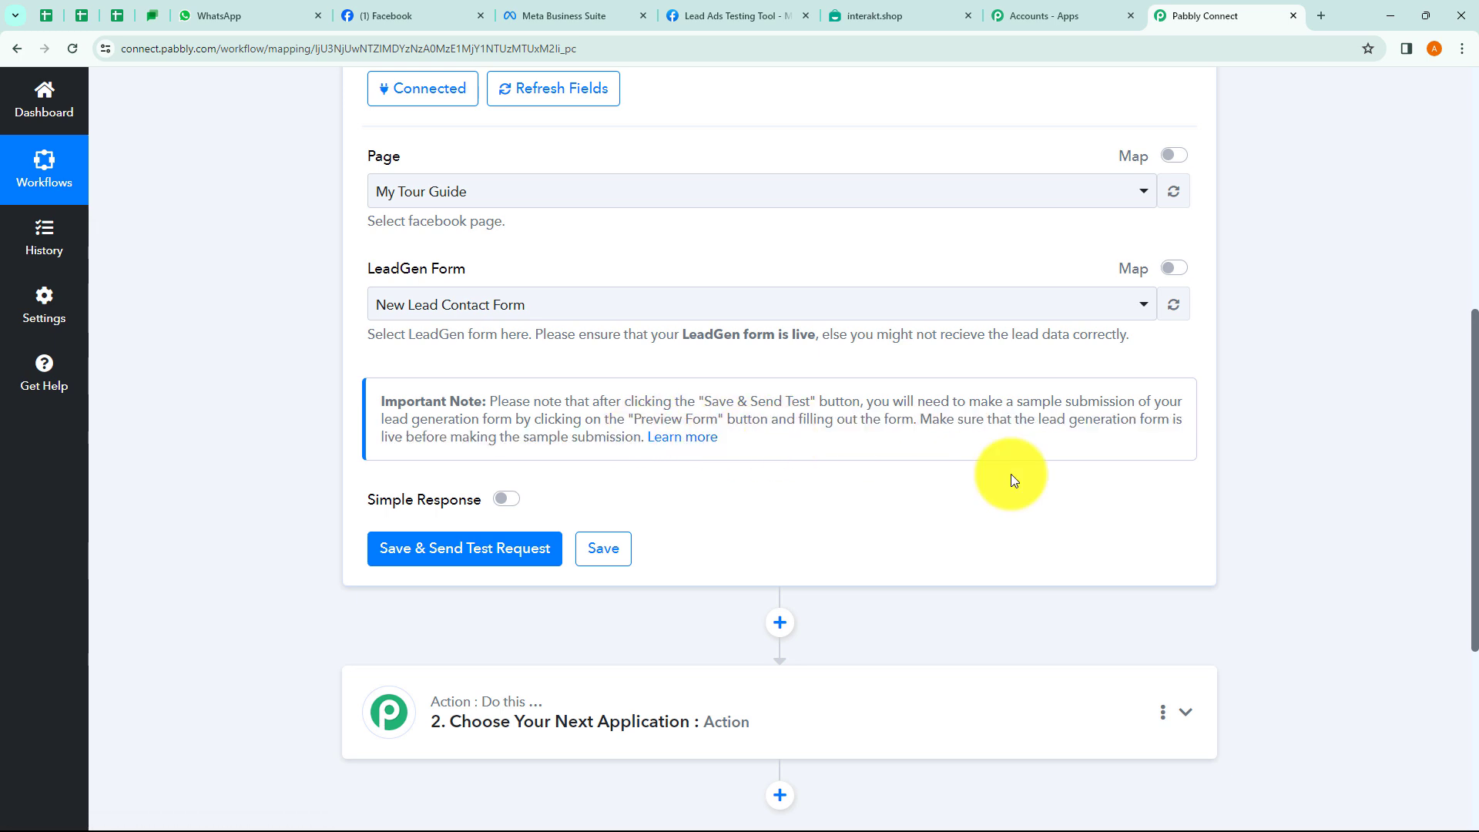
{"action": "left_click_drag", "start_coordinate": [1049, 422], "coordinate": [1138, 422]}
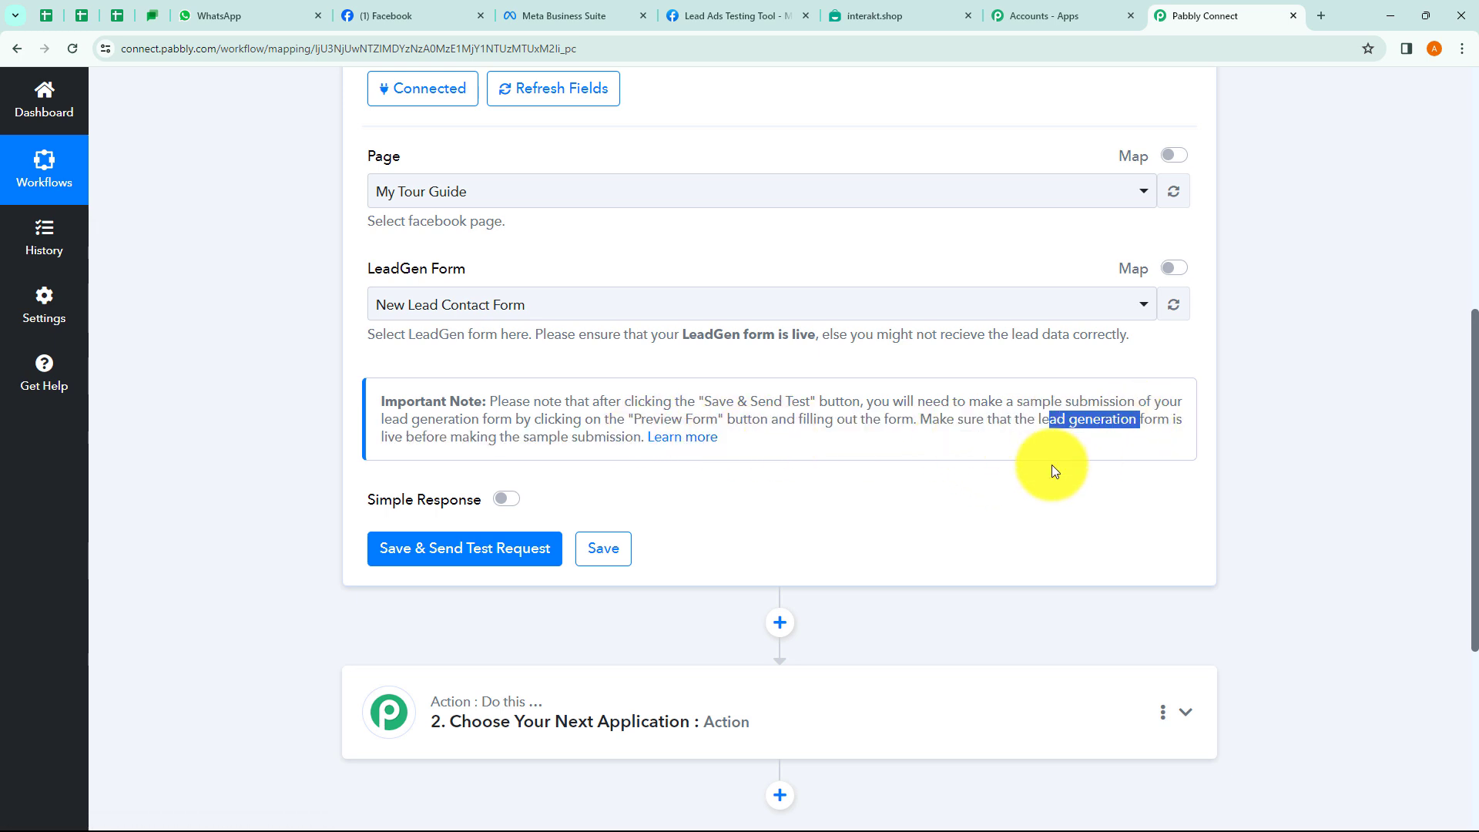
{"action": "left_click", "coordinate": [843, 459]}
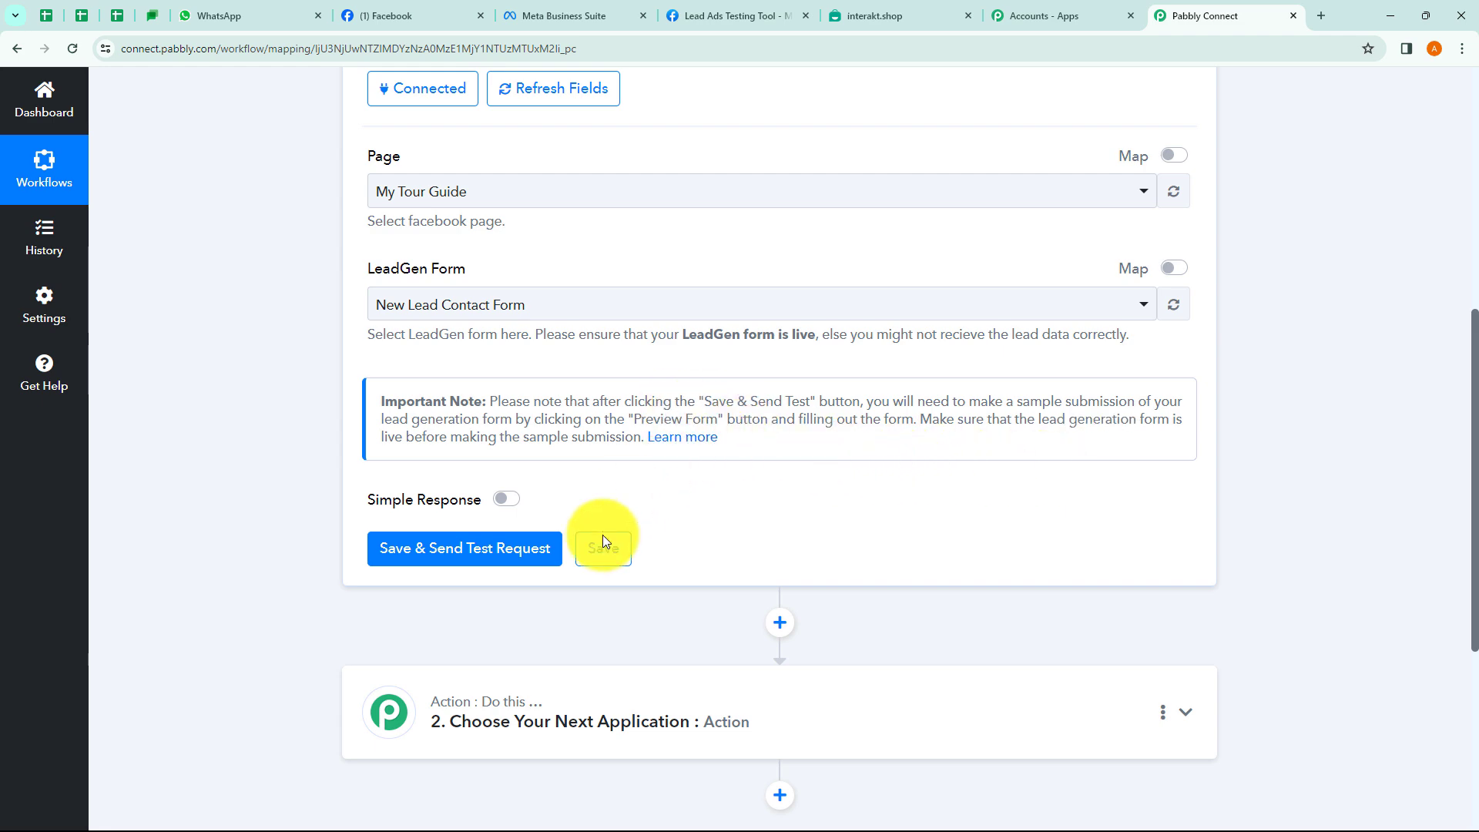
{"action": "left_click", "coordinate": [452, 556]}
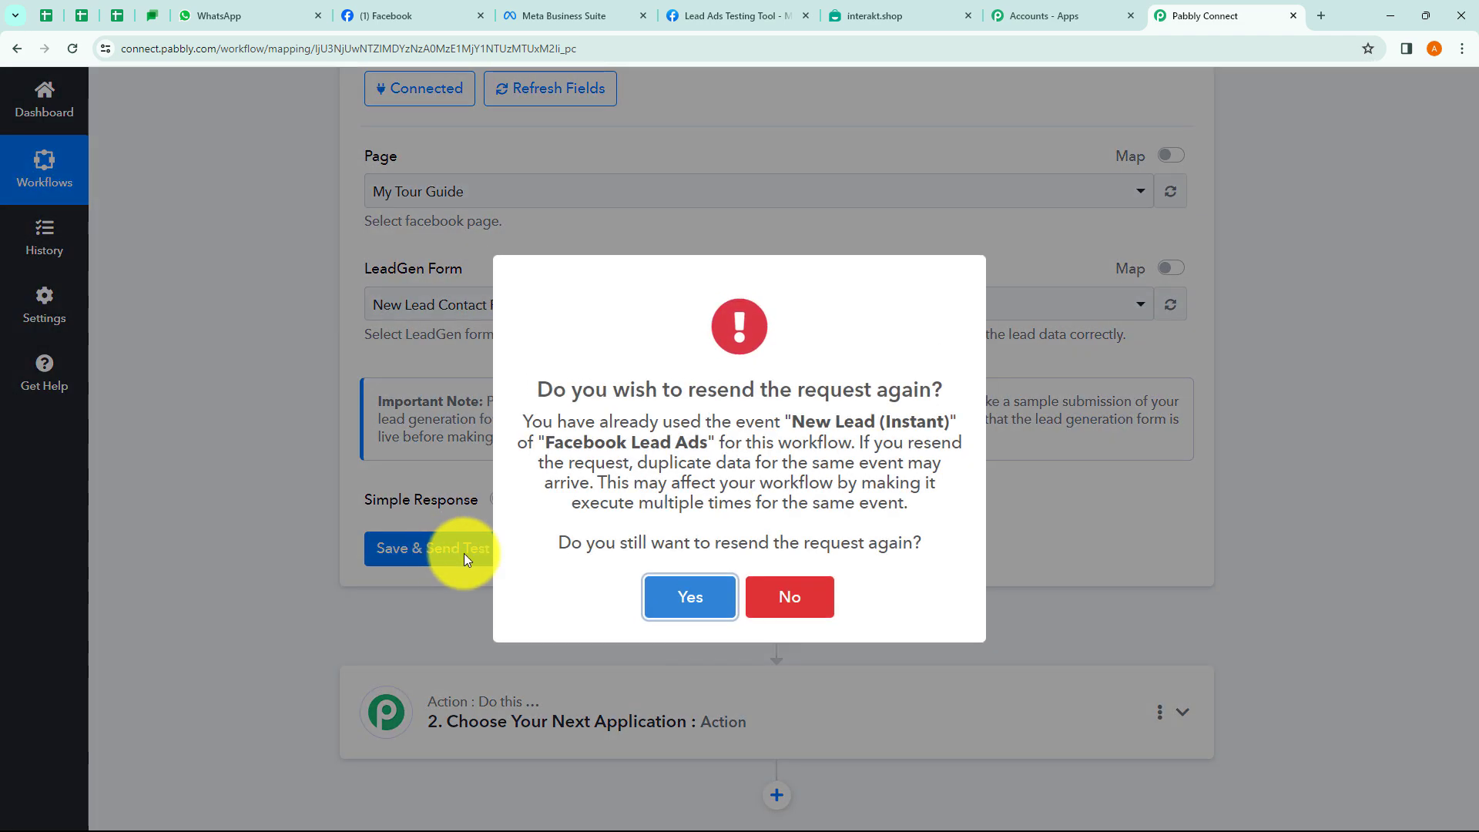
{"action": "left_click", "coordinate": [676, 598]}
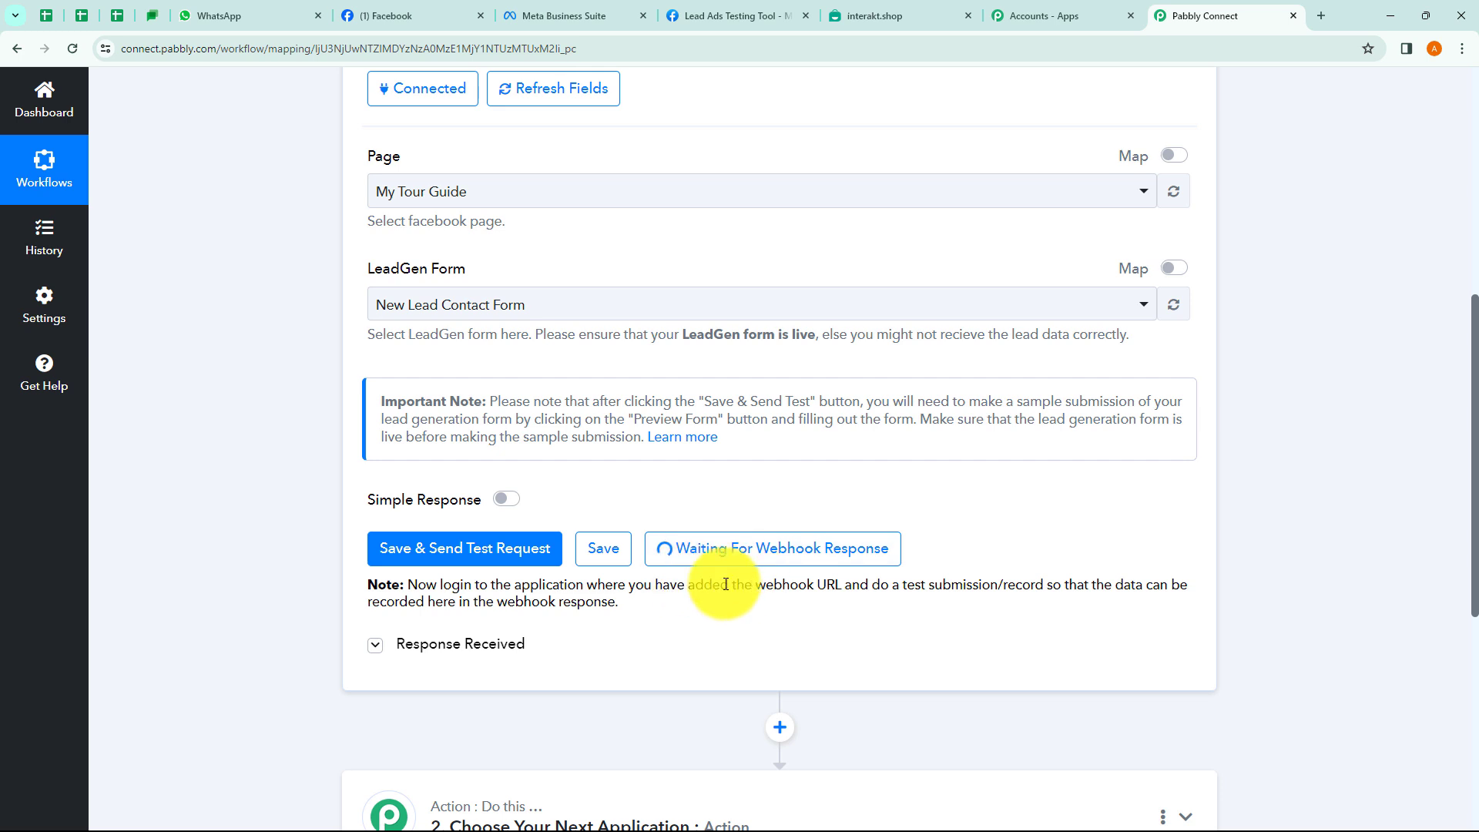
{"action": "left_click_drag", "start_coordinate": [756, 585], "coordinate": [1026, 551]}
{"action": "left_click", "coordinate": [994, 510]}
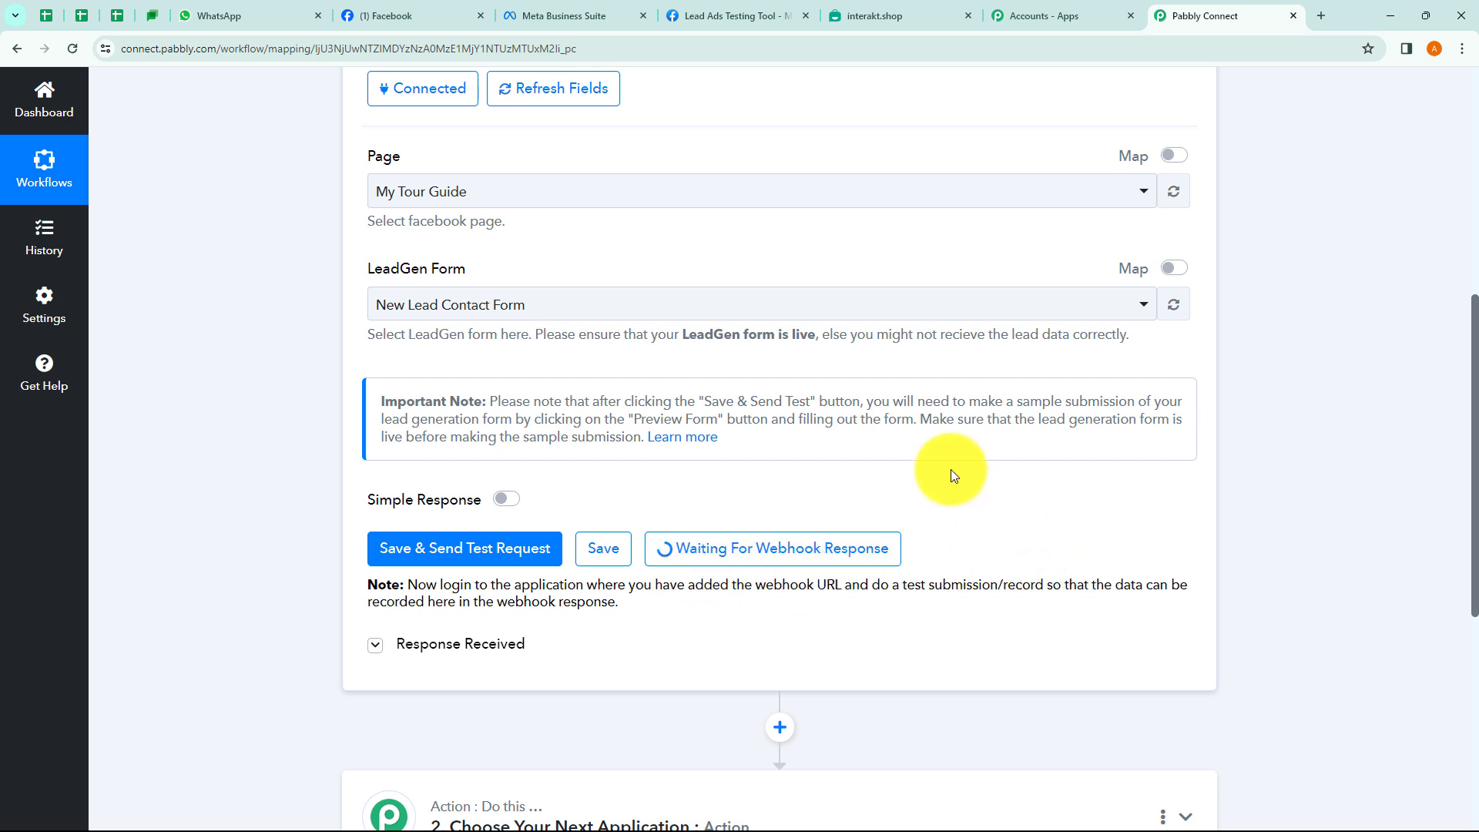
{"action": "left_click_drag", "start_coordinate": [1039, 420], "coordinate": [1137, 426]}
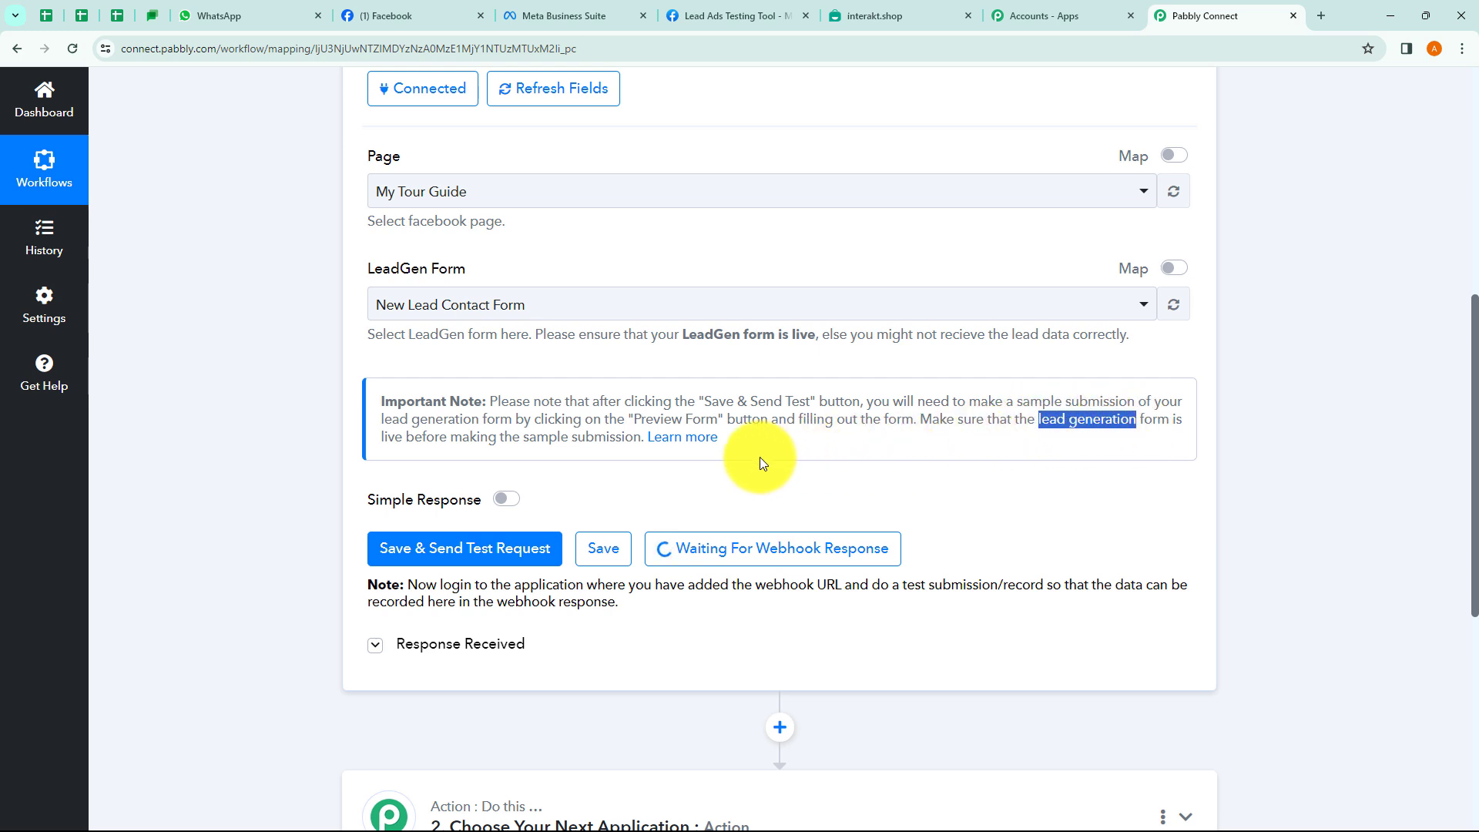
Open the Learn more forum thread and follow its link to Meta's Lead Ads Testing Tool.
{"action": "left_click", "coordinate": [692, 447]}
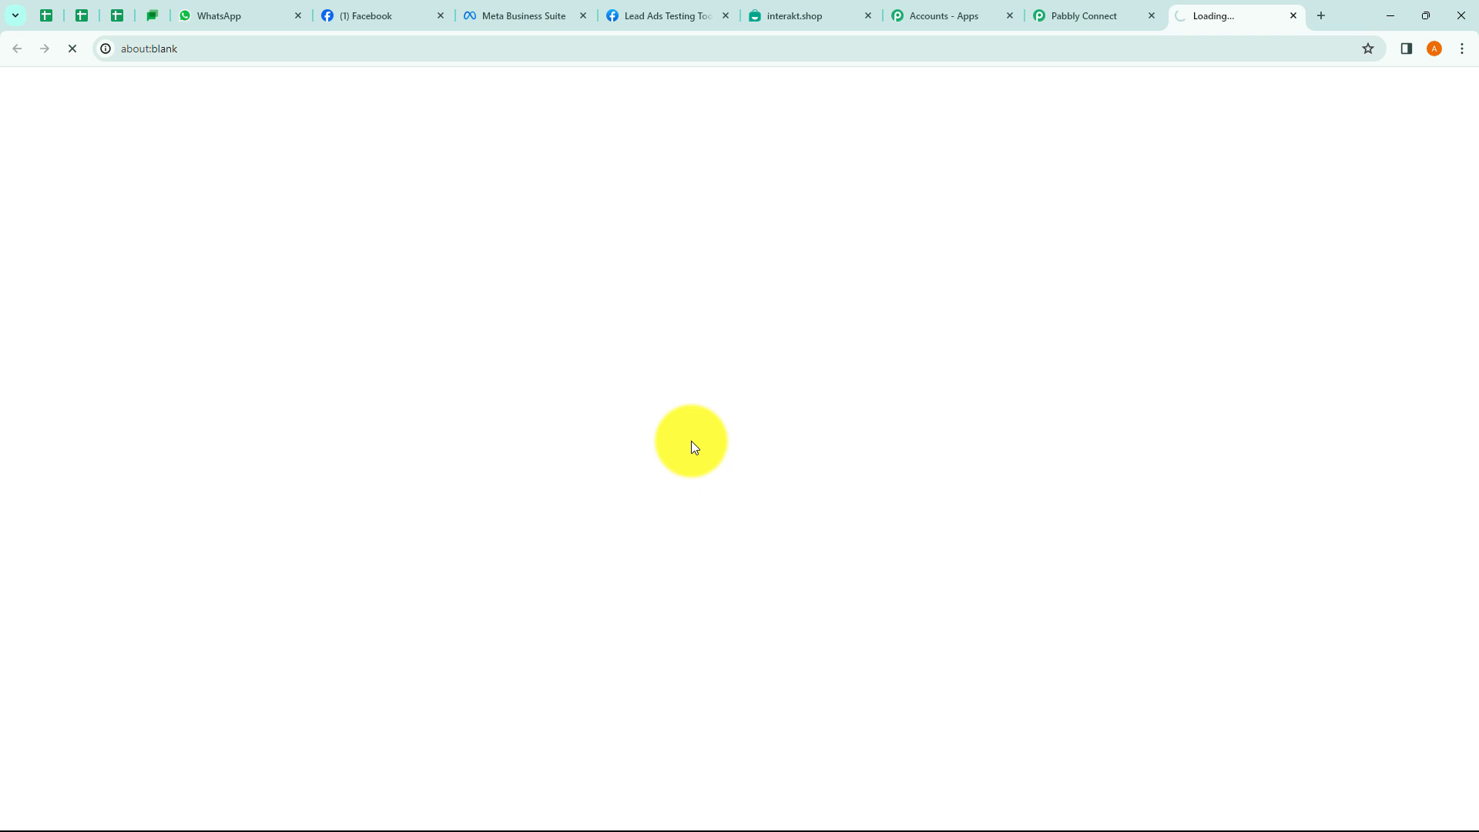
{"action": "scroll", "coordinate": [917, 366], "scroll_direction": "down", "scroll_amount": 9}
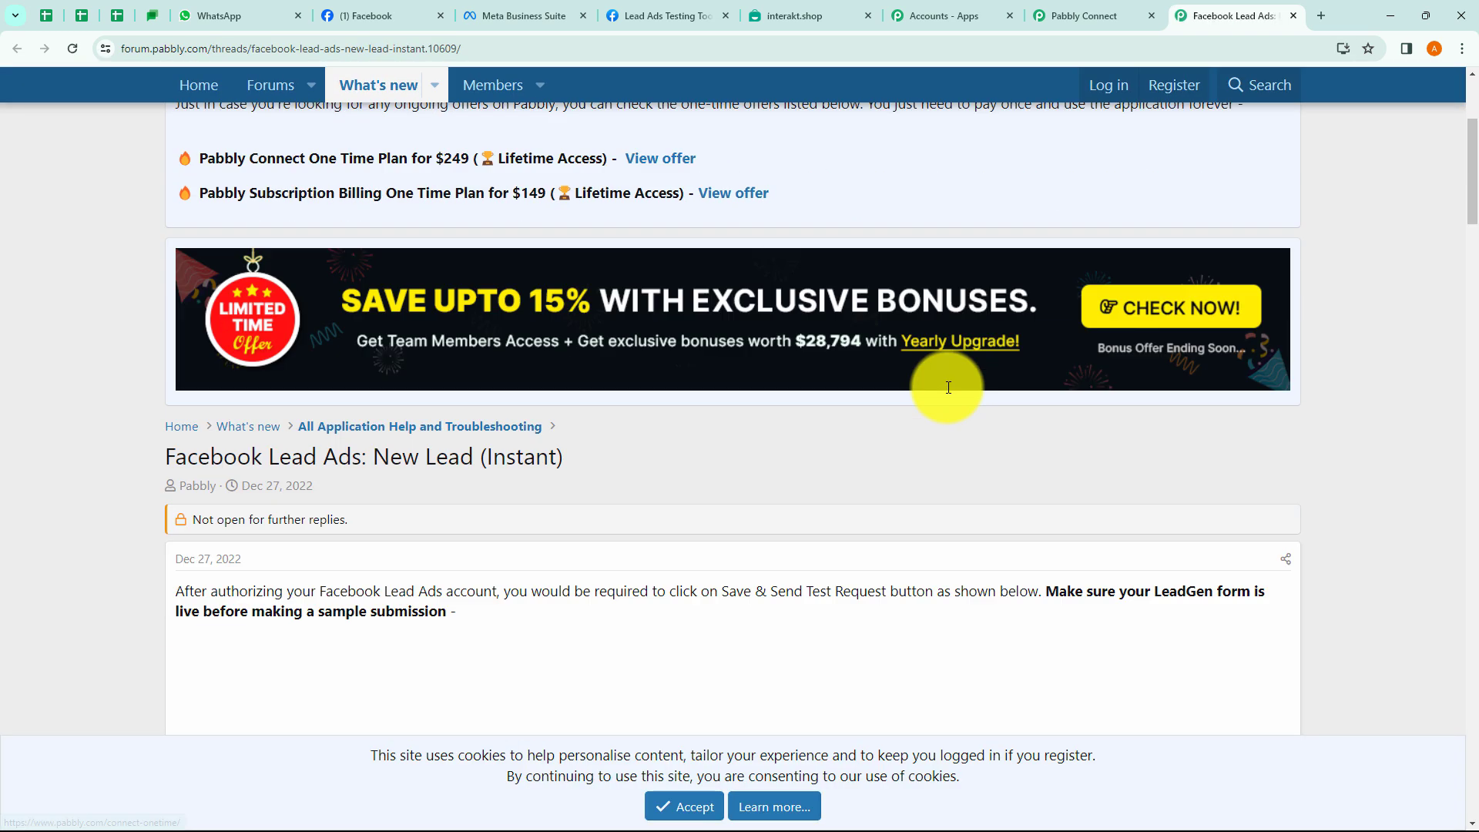
{"action": "scroll", "coordinate": [782, 551], "scroll_direction": "down", "scroll_amount": 10}
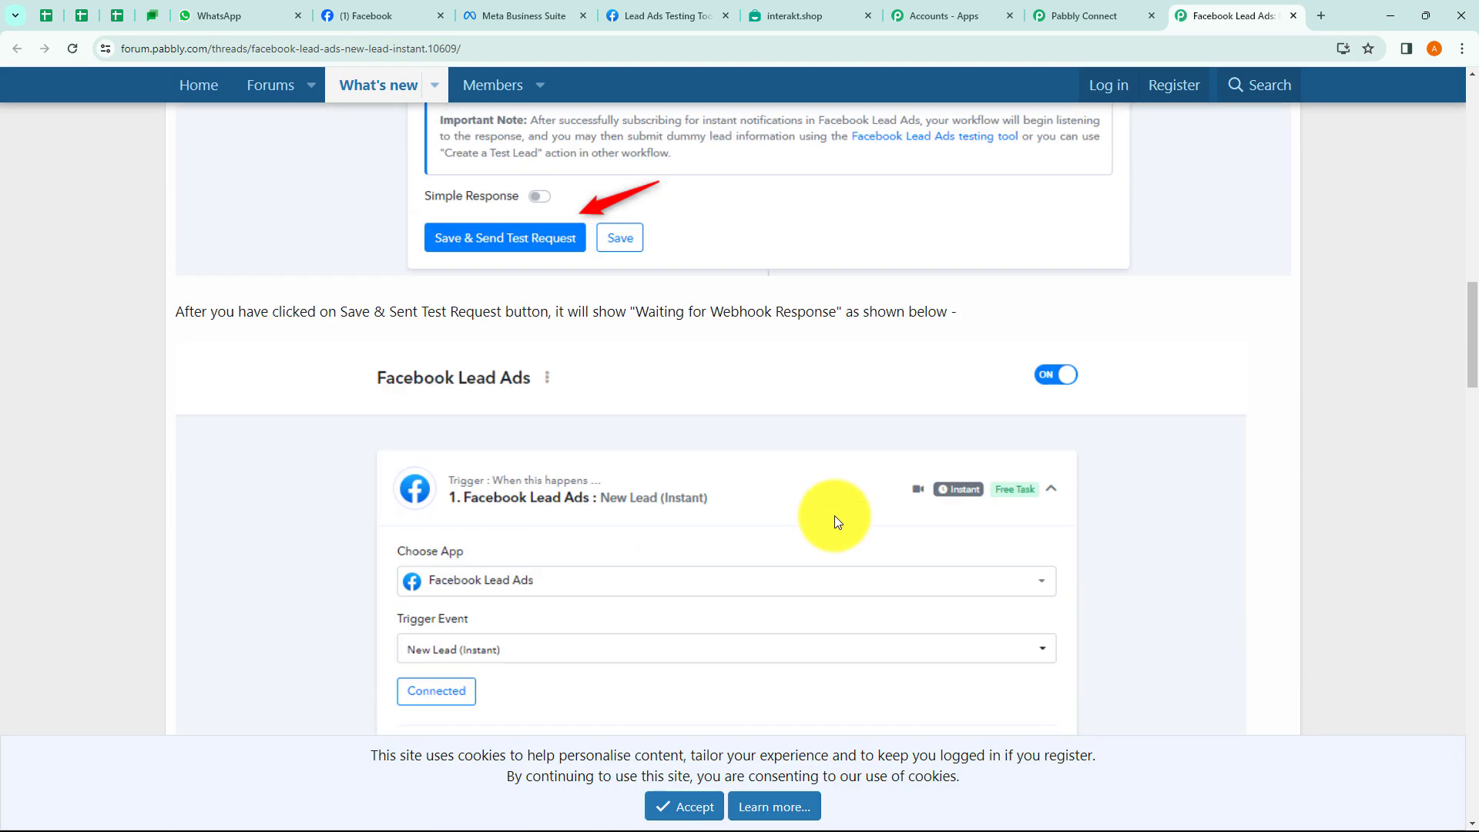
{"action": "scroll", "coordinate": [836, 515], "scroll_direction": "down", "scroll_amount": 6}
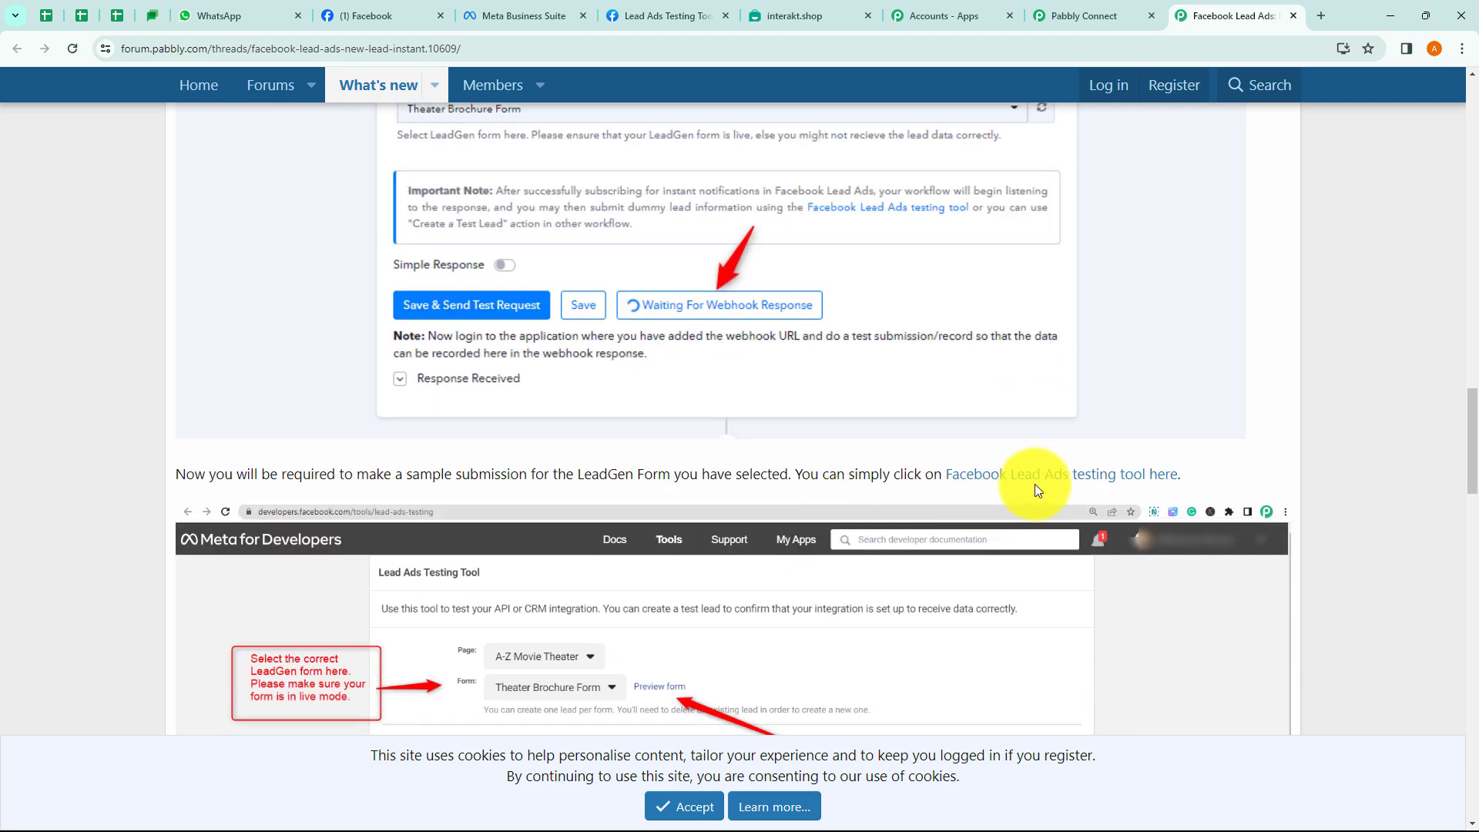
{"action": "left_click", "coordinate": [1069, 483]}
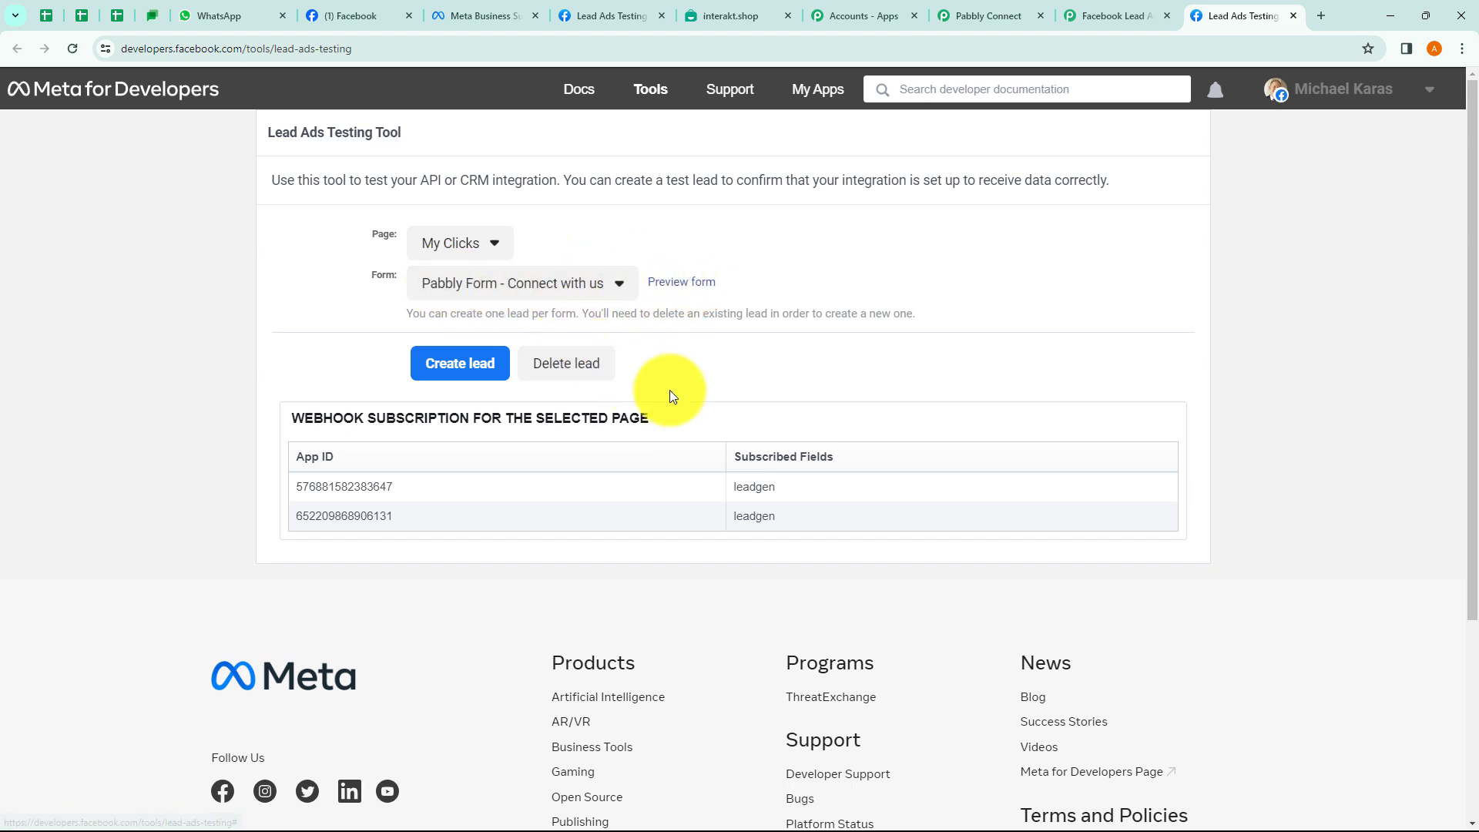
Close the extra tabs and preview the New Lead Contact Form in the testing tool.
{"action": "left_click", "coordinate": [1294, 15]}
{"action": "left_click", "coordinate": [1294, 15]}
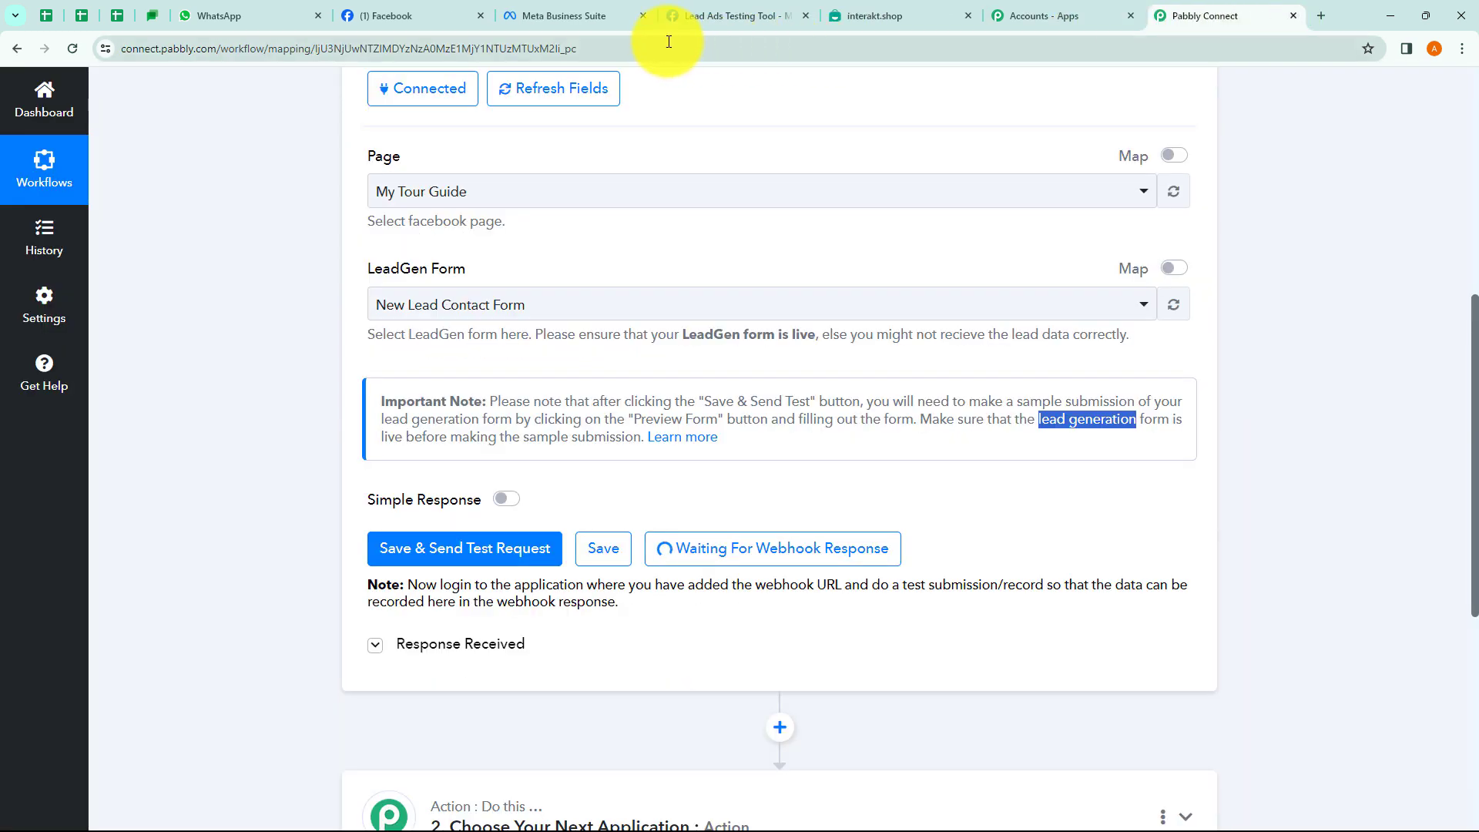
{"action": "left_click", "coordinate": [715, 15]}
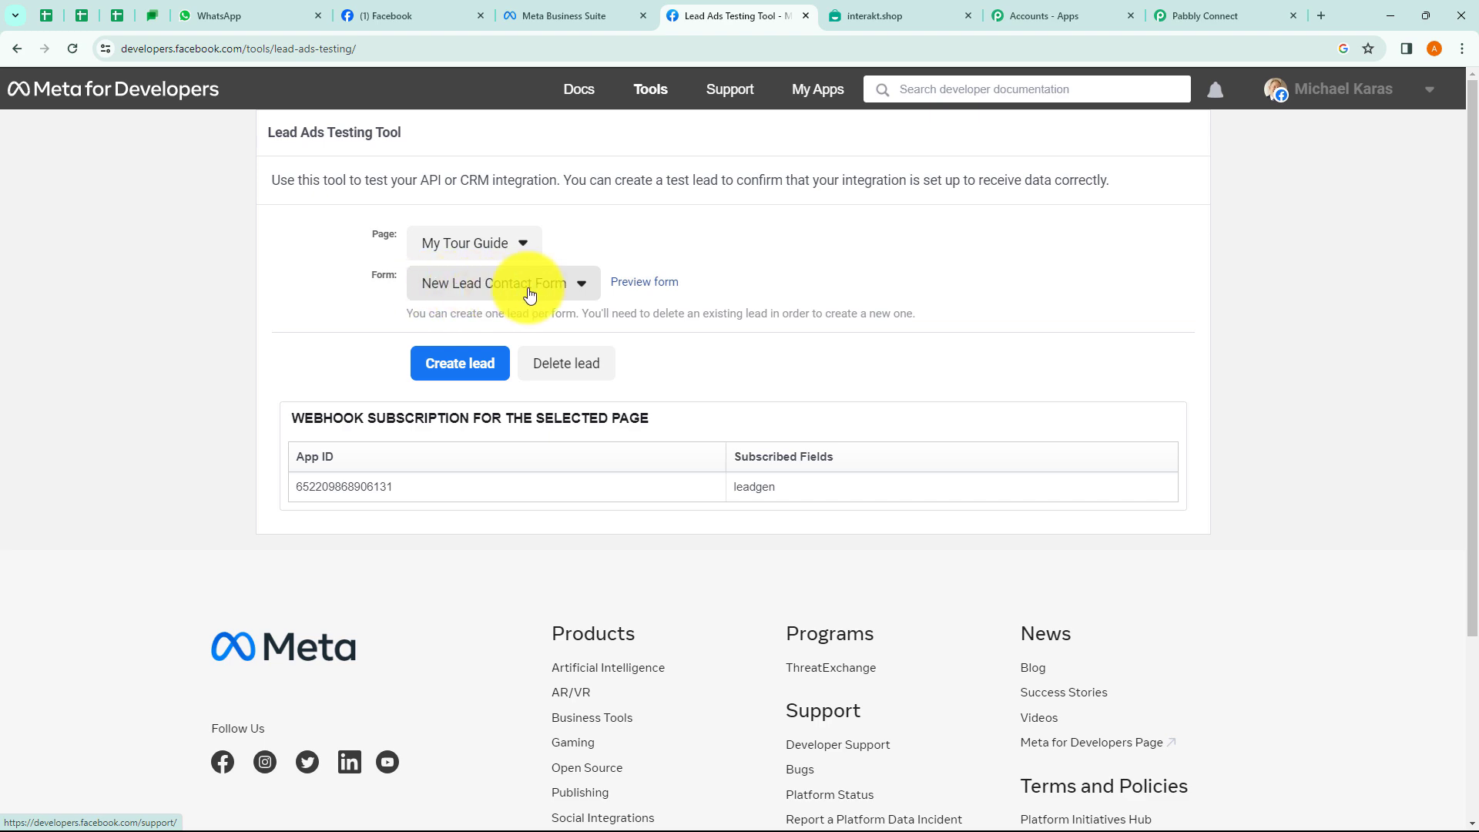
{"action": "left_click", "coordinate": [645, 283]}
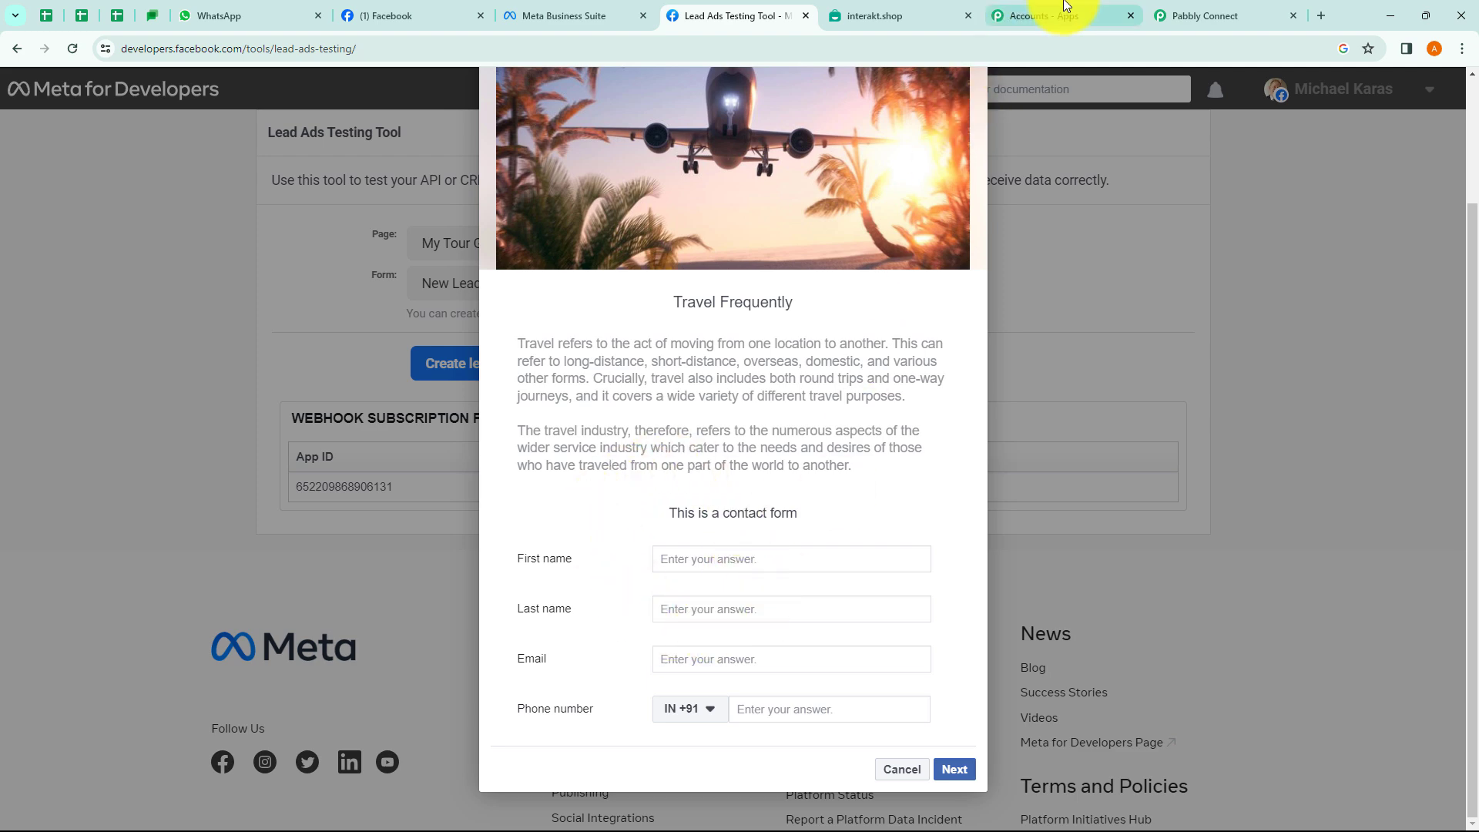
{"action": "left_click", "coordinate": [1186, 20]}
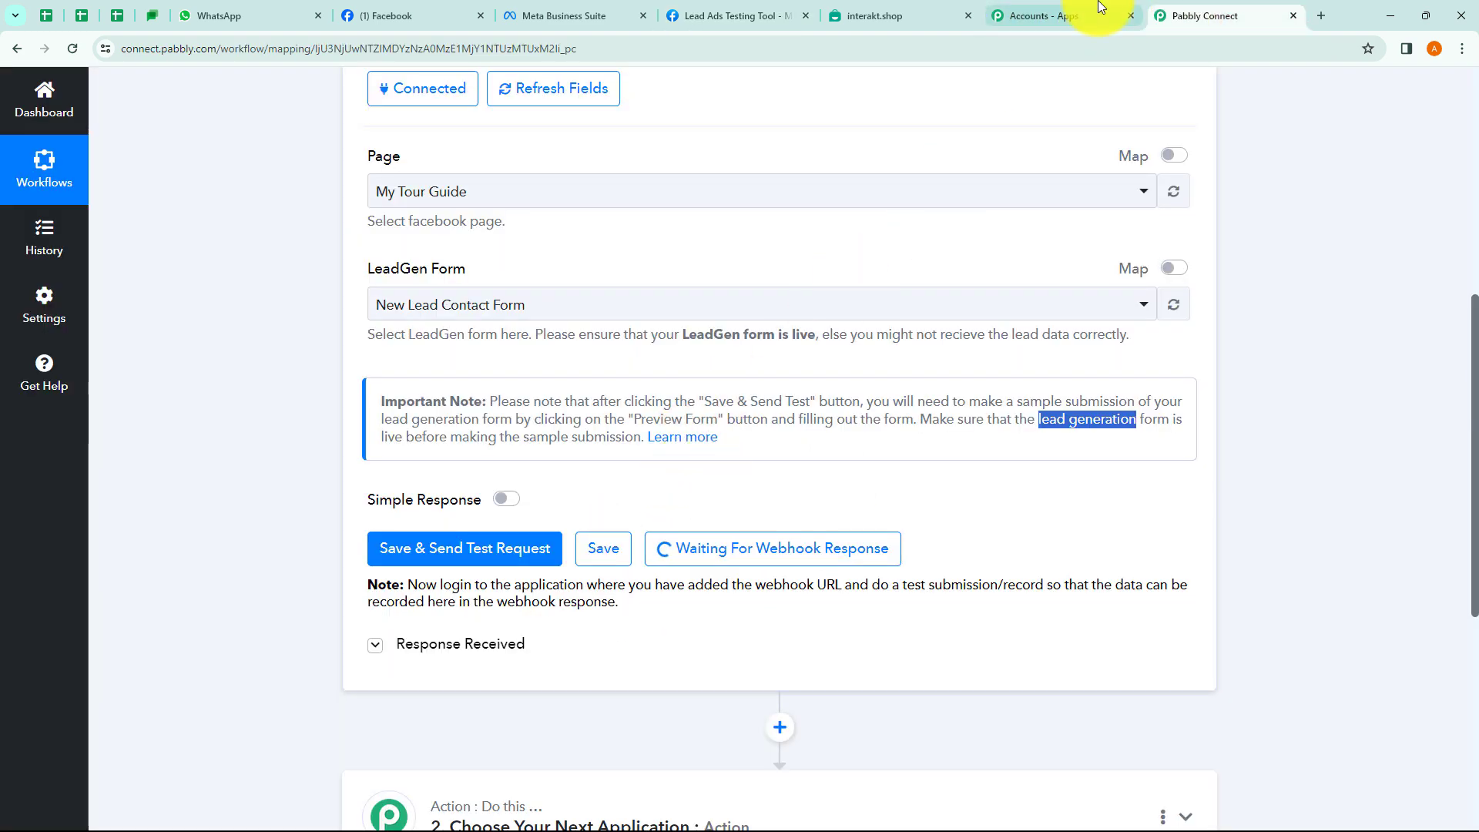
{"action": "left_click", "coordinate": [1130, 14]}
{"action": "left_click", "coordinate": [727, 10]}
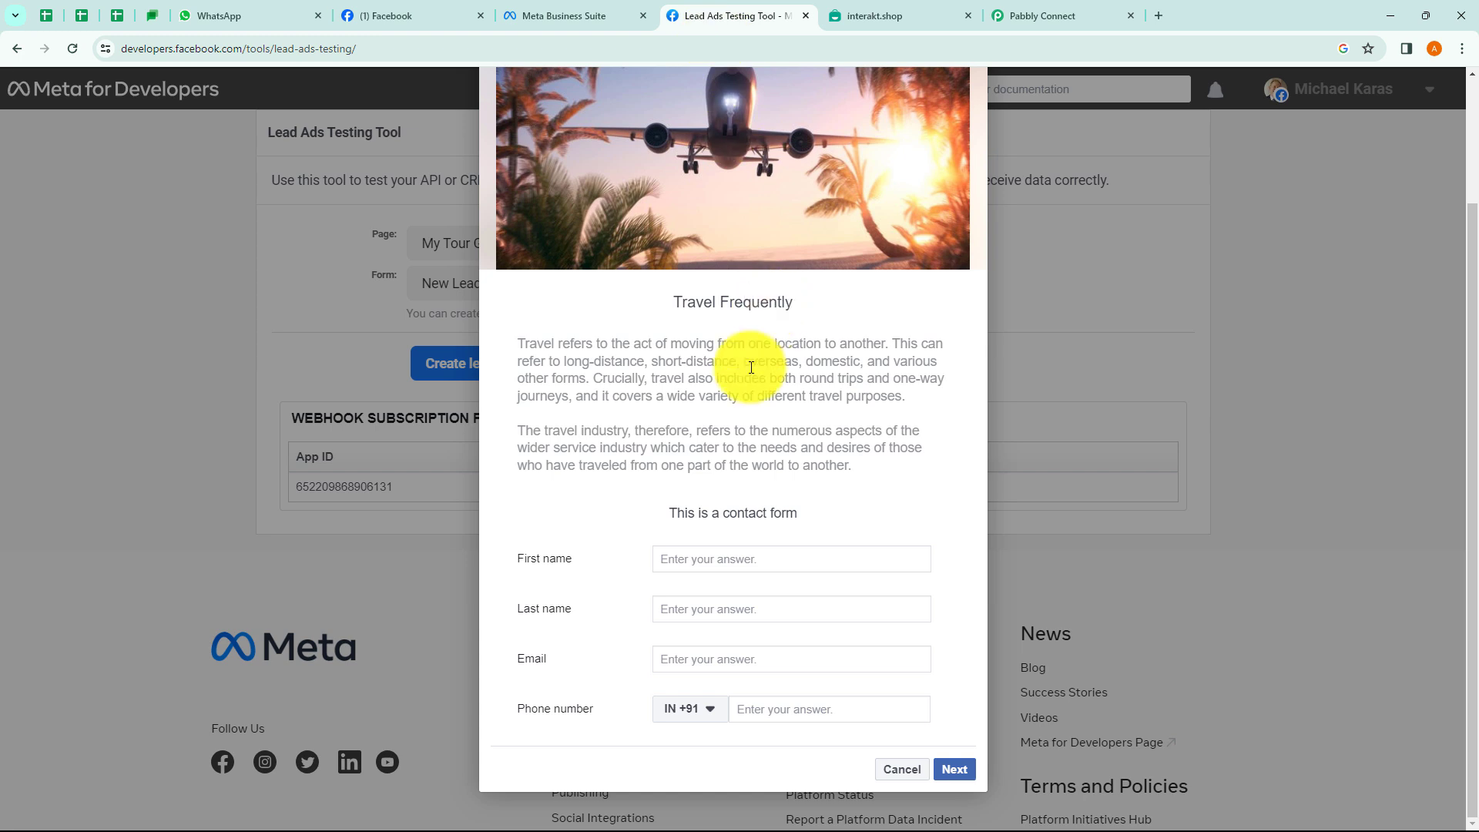
Fill in the lead's first name, last name, email and phone number, then submit the test lead.
{"action": "left_click", "coordinate": [717, 560]}
{"action": "left_click", "coordinate": [683, 608]}
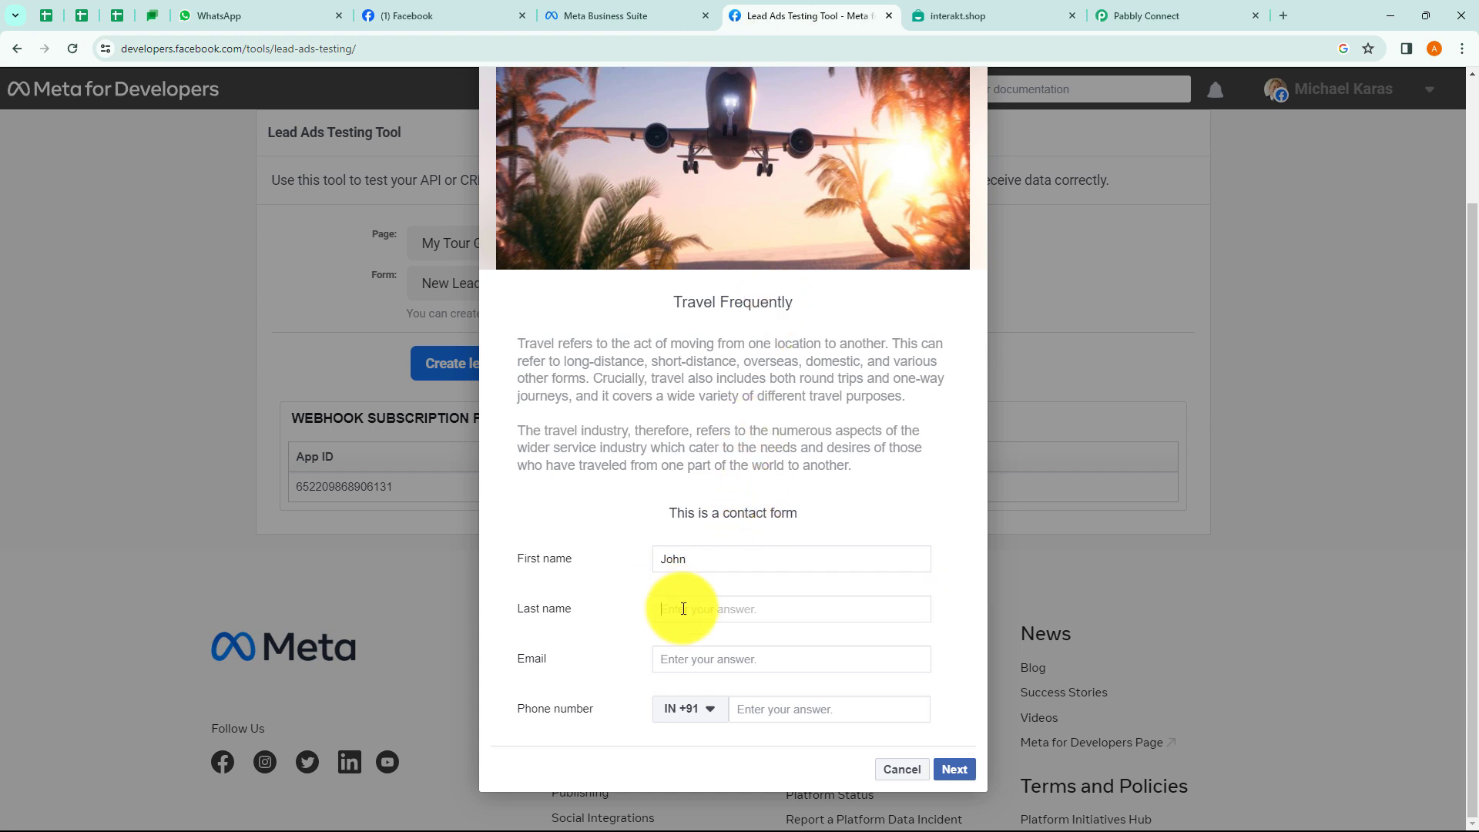
{"action": "left_click", "coordinate": [674, 666]}
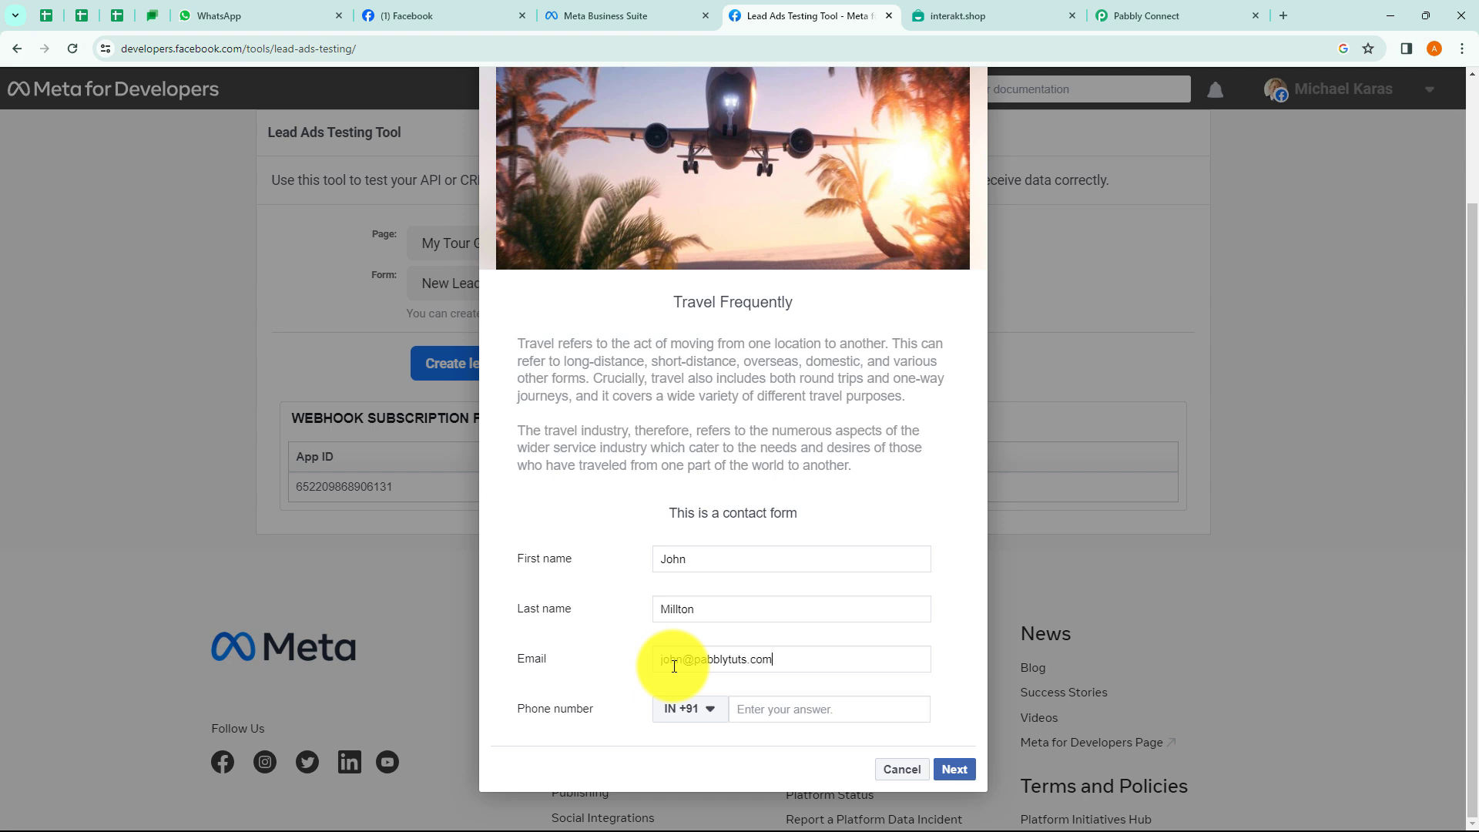
{"action": "left_click", "coordinate": [747, 701]}
{"action": "type", "text": "99999 99999"}
{"action": "left_click", "coordinate": [949, 764]}
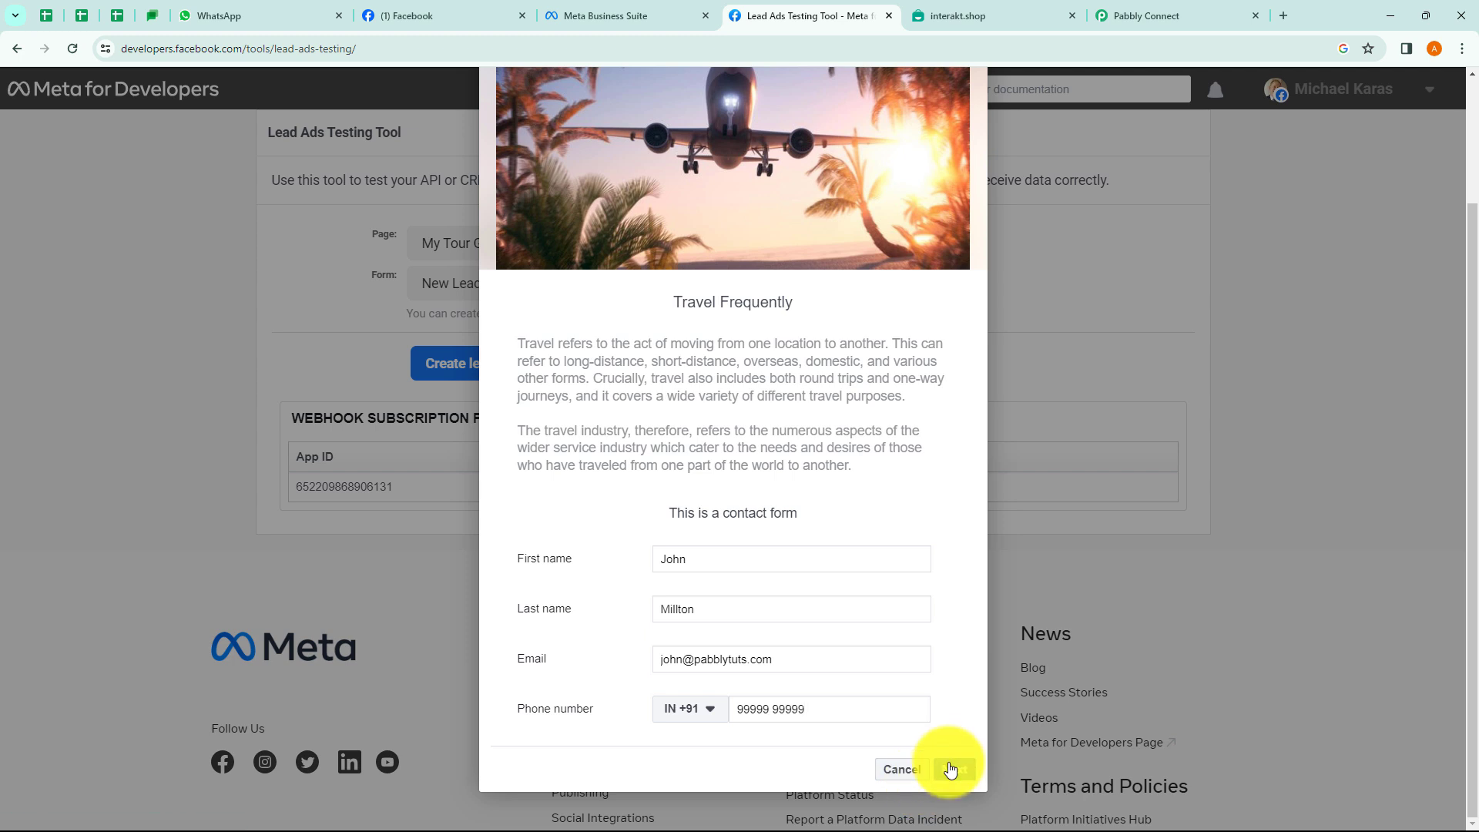
{"action": "left_click", "coordinate": [952, 589]}
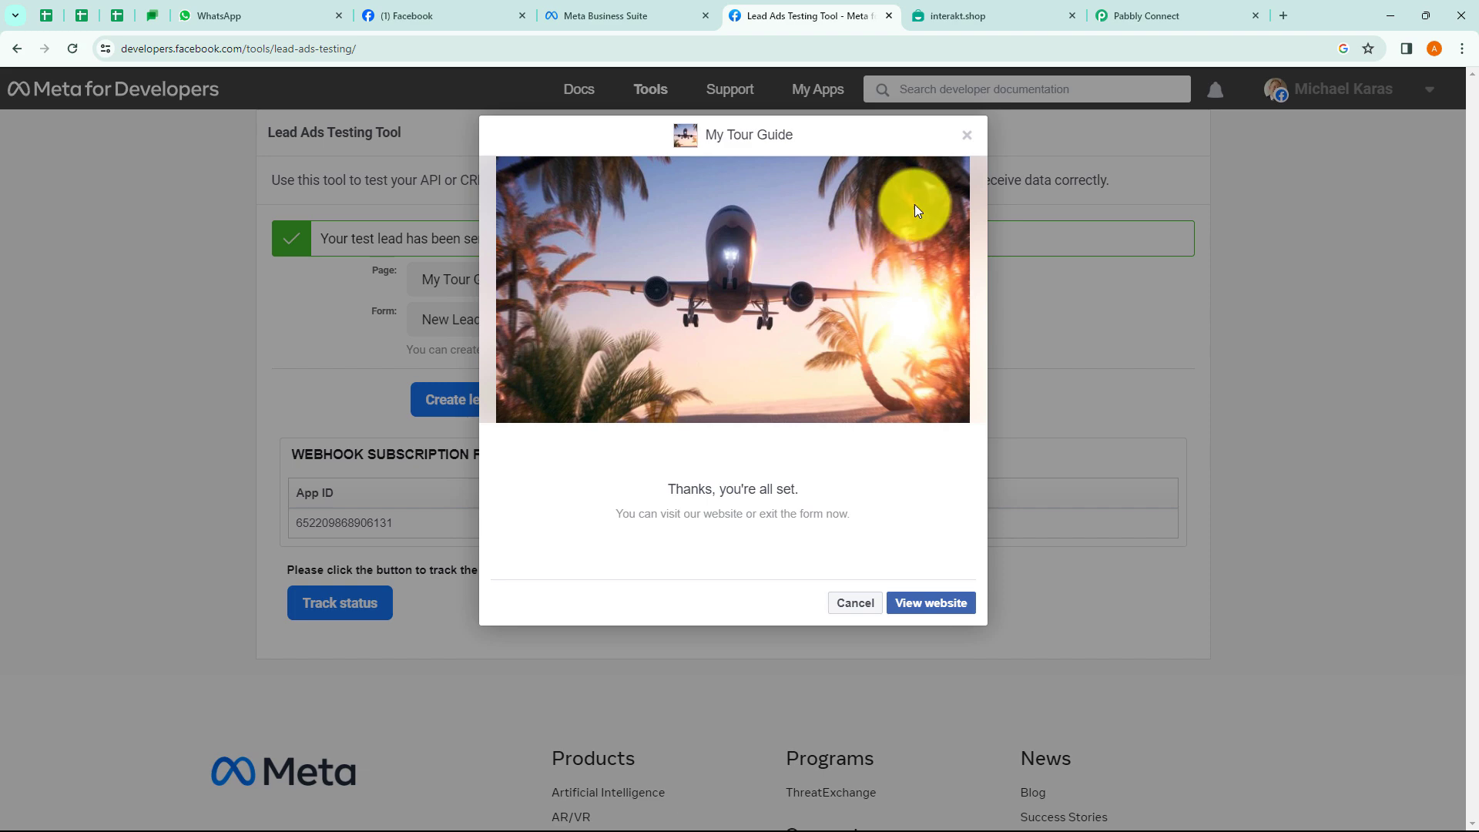
{"action": "left_click", "coordinate": [960, 136]}
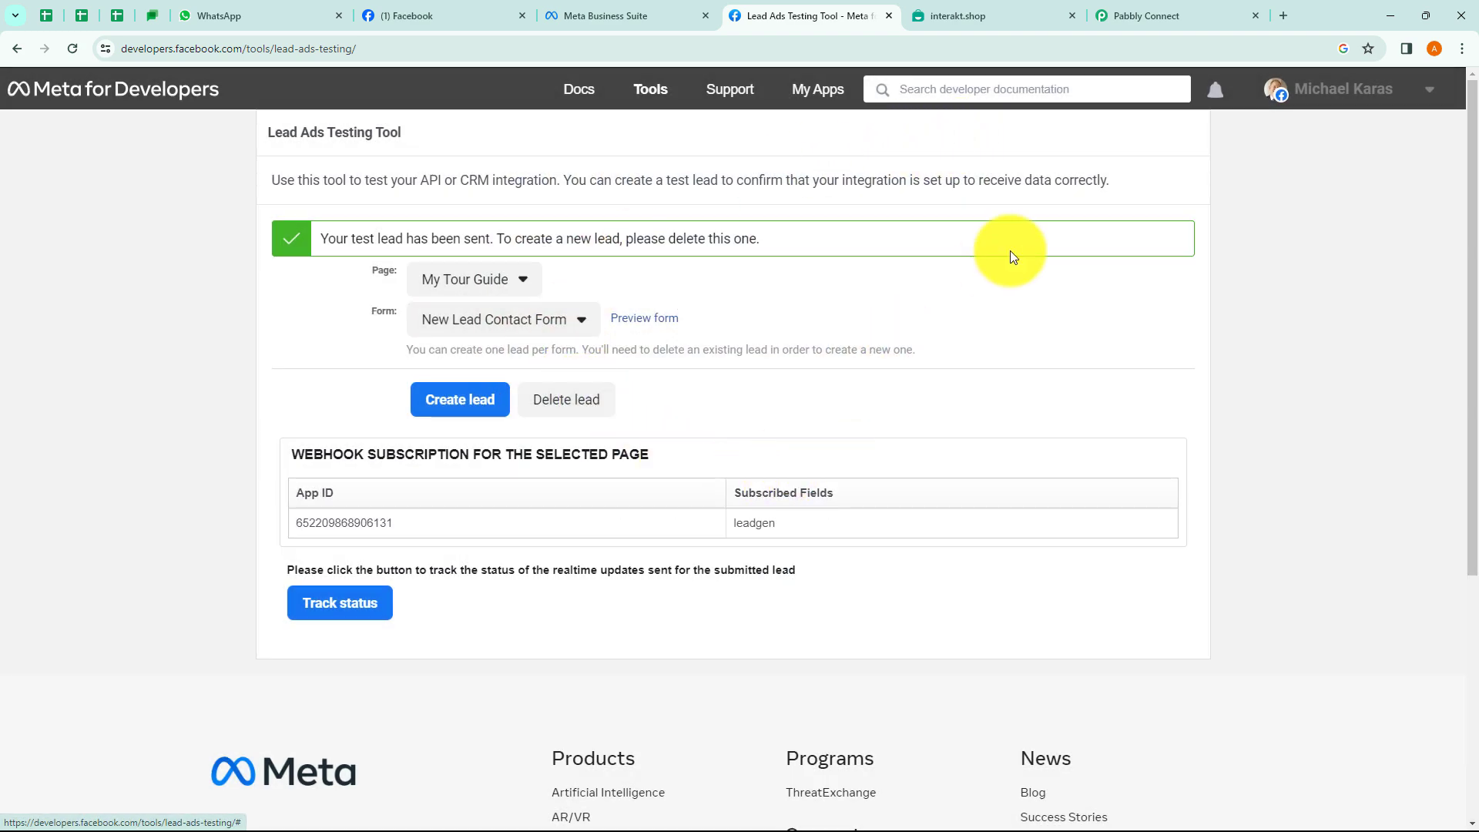
Review the received lead's name, email, phone and form data, then collapse the trigger step.
{"action": "left_click", "coordinate": [1144, 18]}
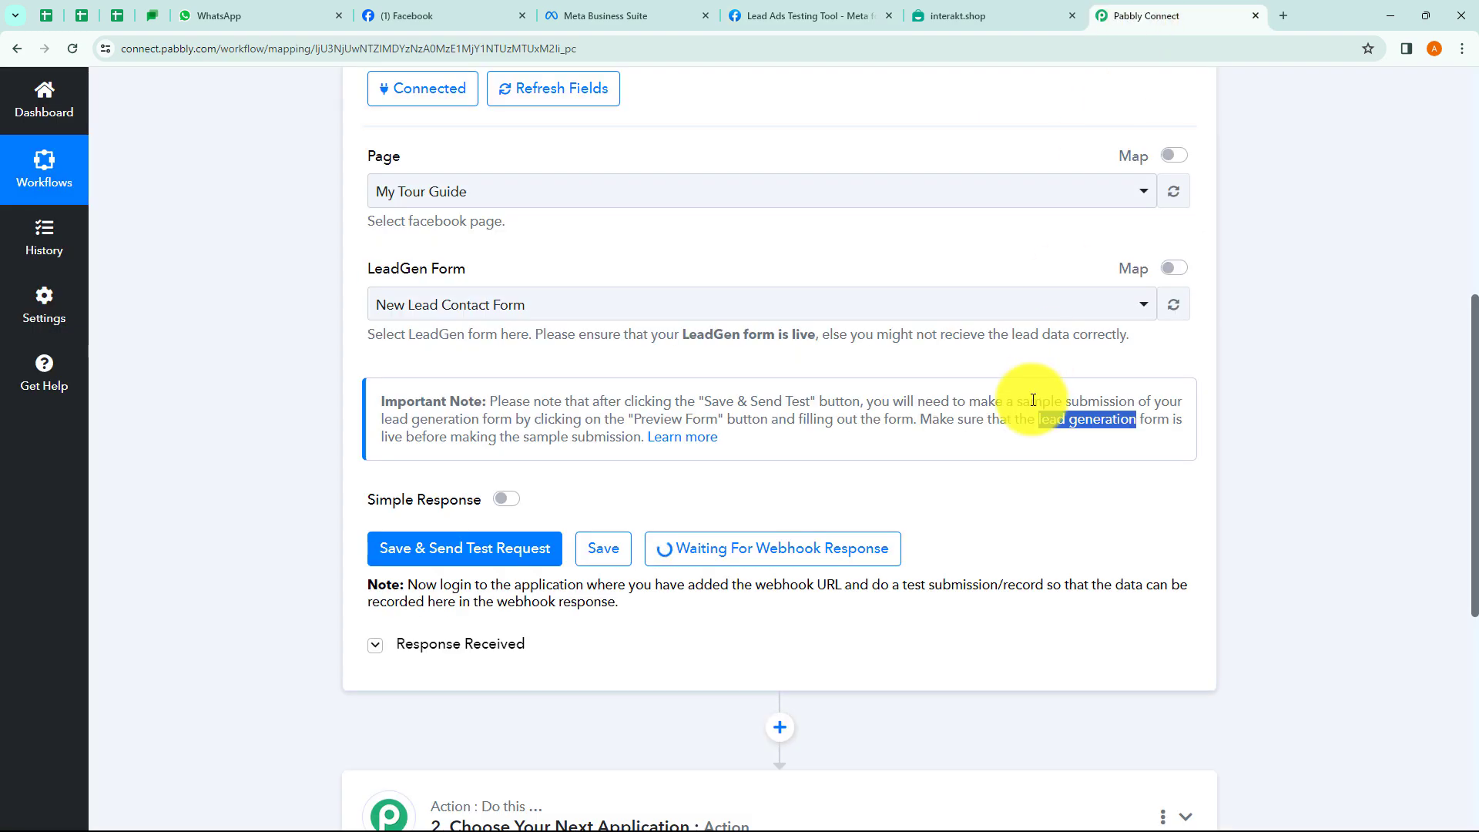
{"action": "scroll", "coordinate": [1032, 400], "scroll_direction": "down", "scroll_amount": 3}
{"action": "scroll", "coordinate": [966, 538], "scroll_direction": "down", "scroll_amount": 1}
{"action": "scroll", "coordinate": [943, 462], "scroll_direction": "down", "scroll_amount": 4}
{"action": "scroll", "coordinate": [926, 400], "scroll_direction": "up", "scroll_amount": 3}
{"action": "left_click_drag", "start_coordinate": [806, 248], "coordinate": [799, 313]}
{"action": "left_click_drag", "start_coordinate": [991, 351], "coordinate": [793, 380]}
{"action": "left_click_drag", "start_coordinate": [934, 400], "coordinate": [797, 463]}
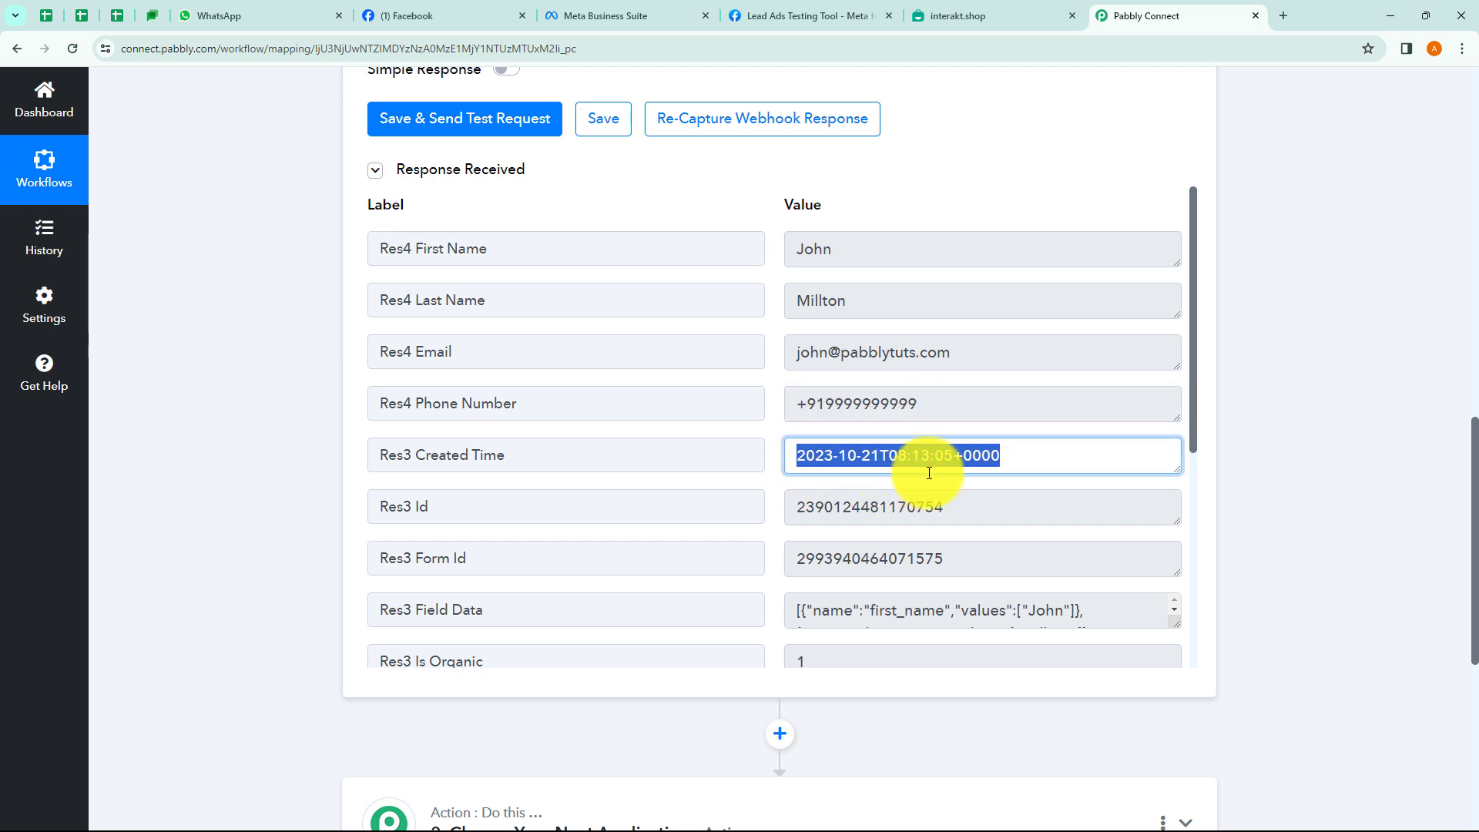
{"action": "scroll", "coordinate": [911, 472], "scroll_direction": "down", "scroll_amount": 1}
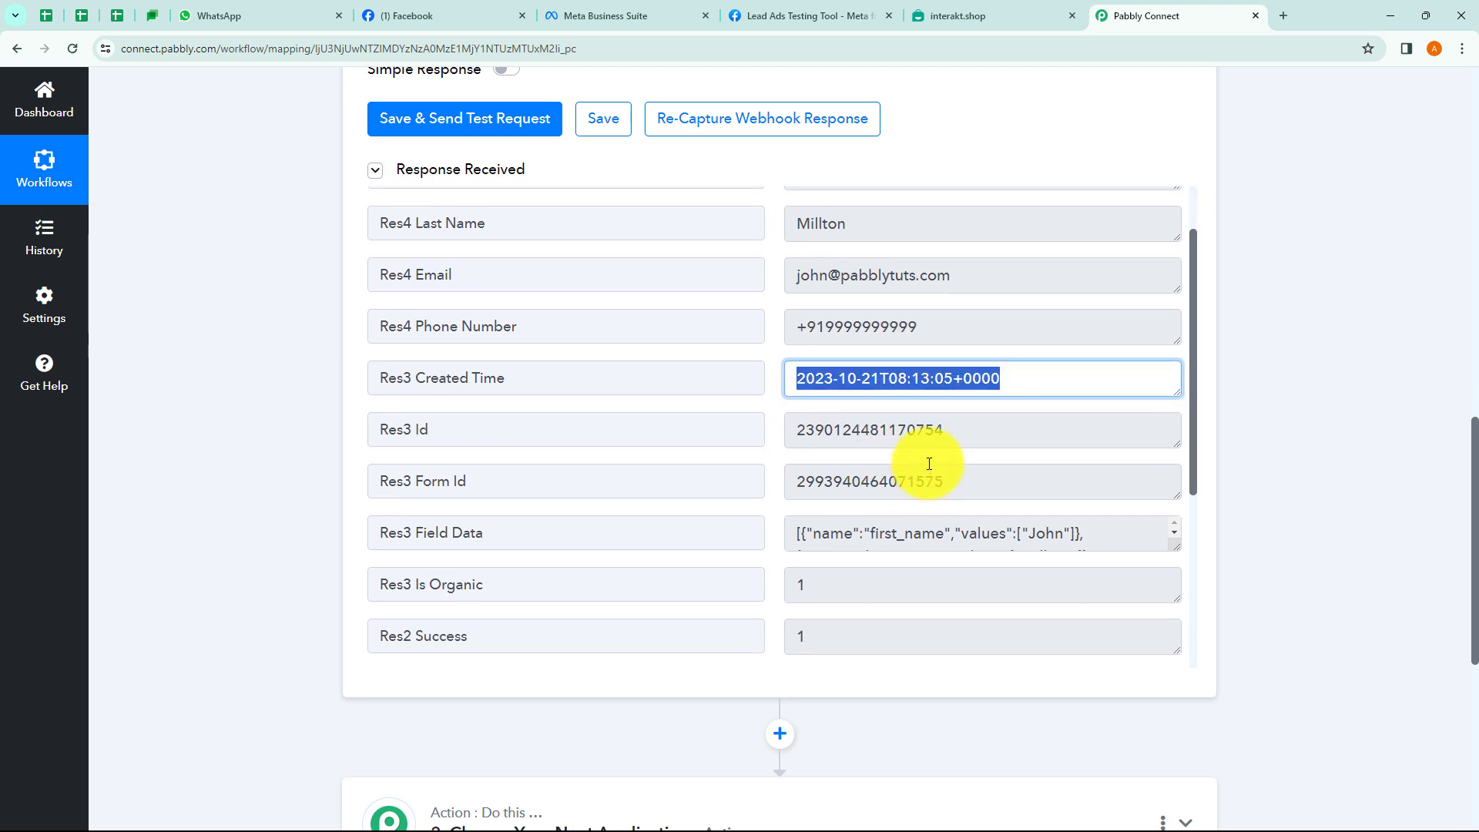
{"action": "left_click_drag", "start_coordinate": [941, 426], "coordinate": [780, 439]}
{"action": "scroll", "coordinate": [963, 493], "scroll_direction": "down", "scroll_amount": 1}
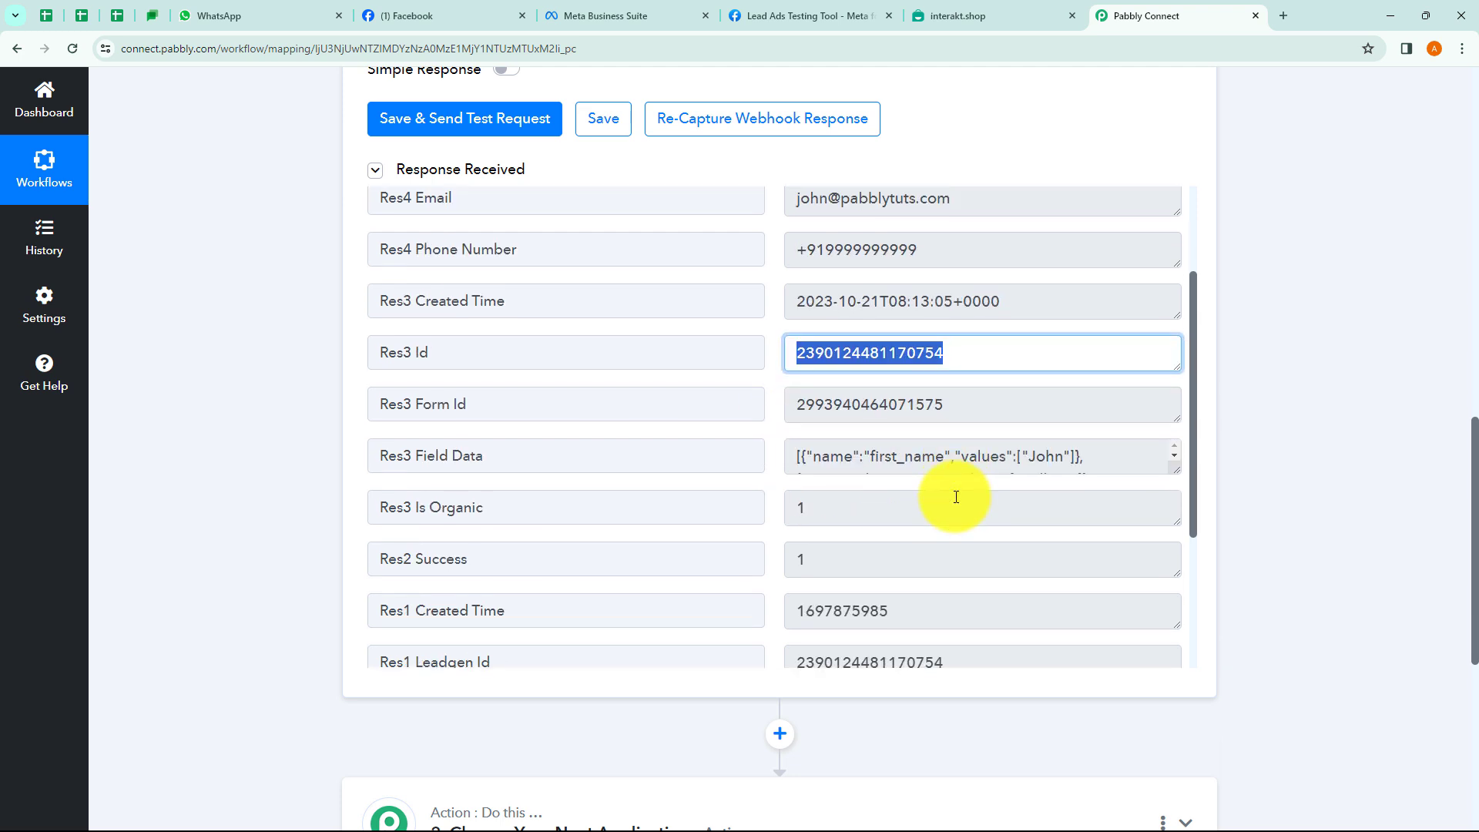
{"action": "left_click_drag", "start_coordinate": [1013, 405], "coordinate": [780, 419]}
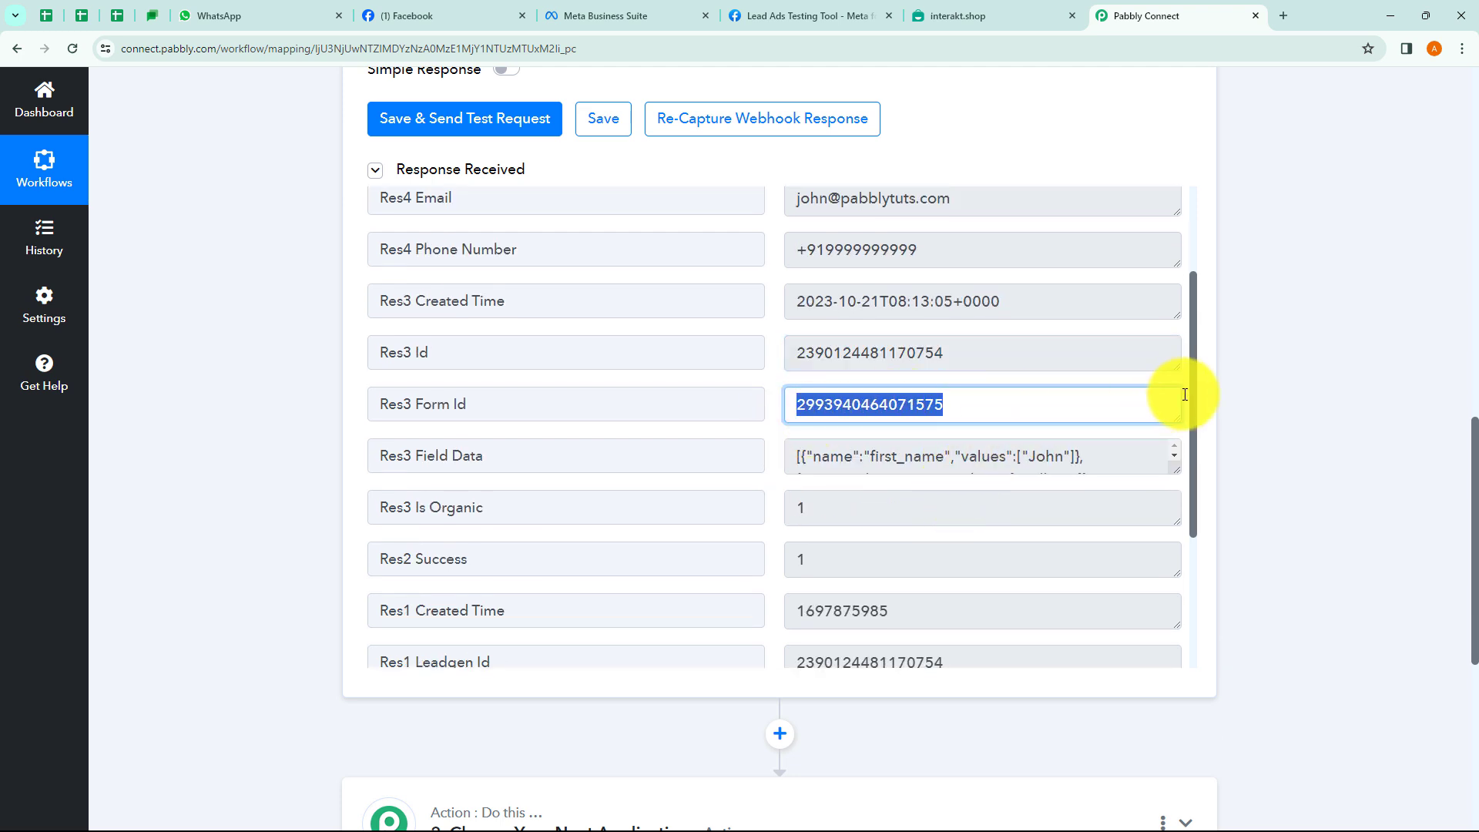
{"action": "scroll", "coordinate": [1268, 416], "scroll_direction": "up", "scroll_amount": 3}
{"action": "scroll", "coordinate": [1208, 408], "scroll_direction": "up", "scroll_amount": 4}
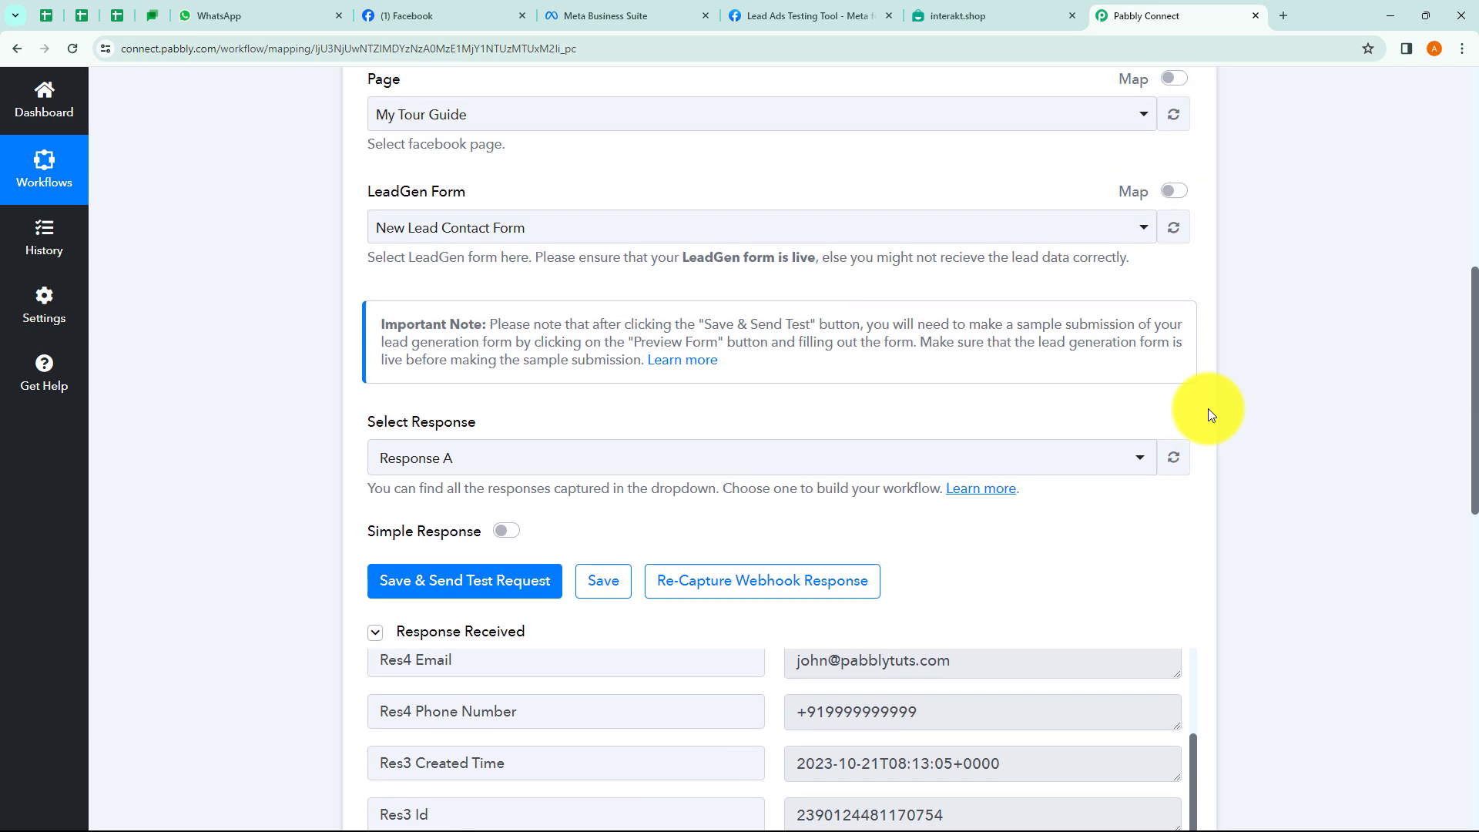
{"action": "scroll", "coordinate": [1207, 408], "scroll_direction": "up", "scroll_amount": 5}
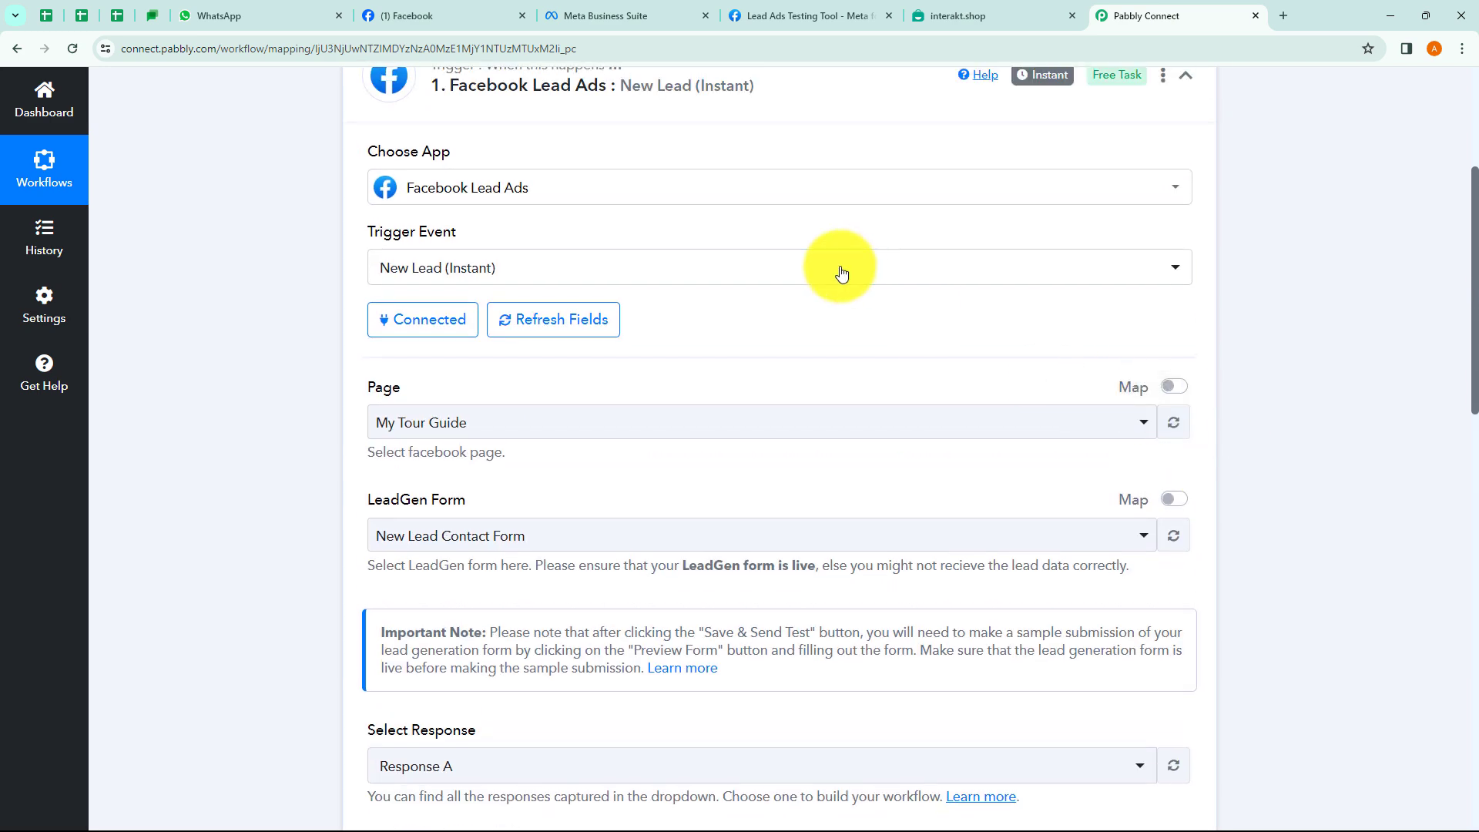
{"action": "left_click", "coordinate": [795, 241]}
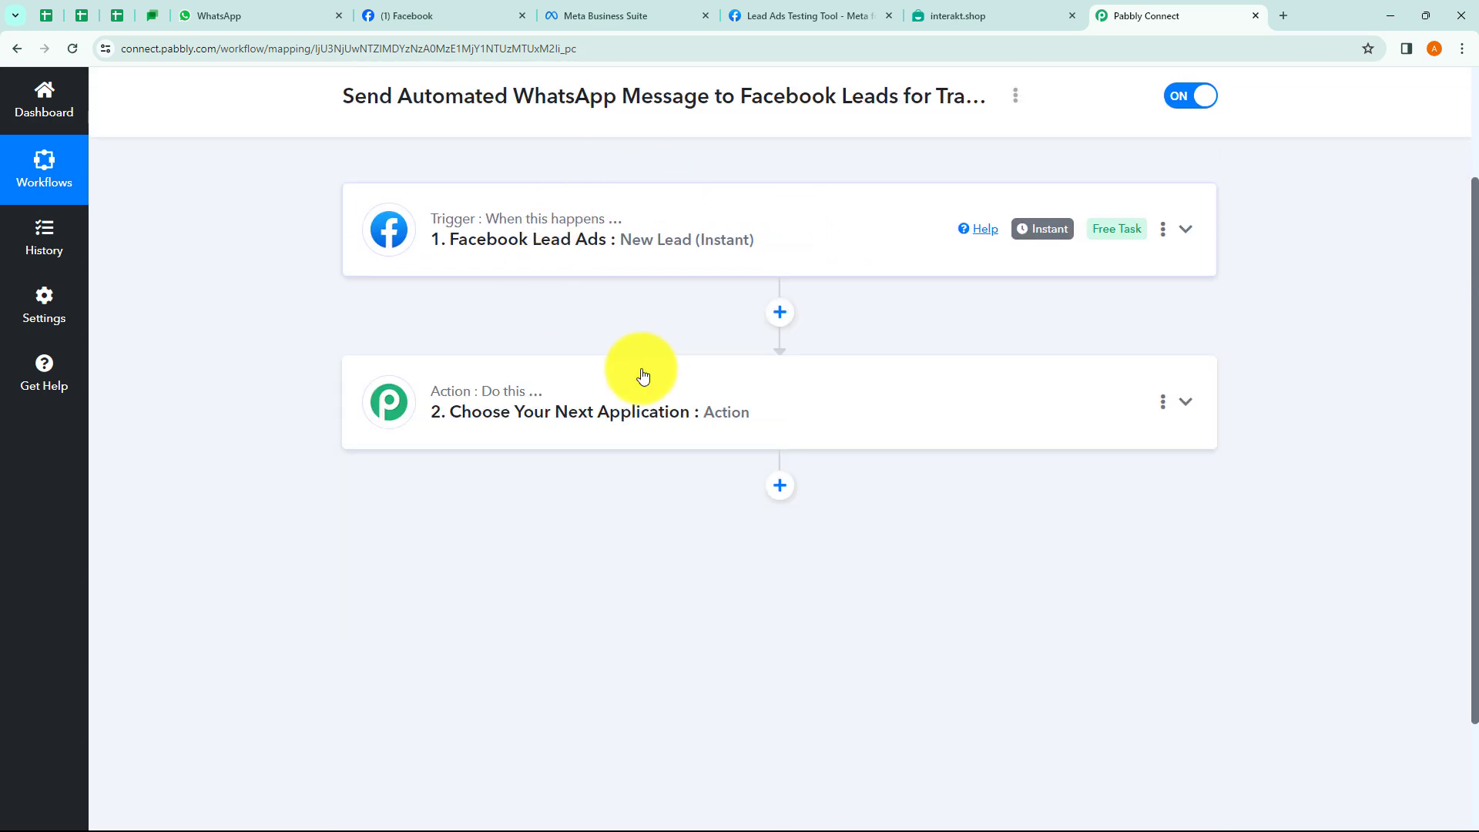
Highlight the workflow's name at the top of the Pabbly Connect page.
{"action": "scroll", "coordinate": [616, 355], "scroll_direction": "up", "scroll_amount": 2}
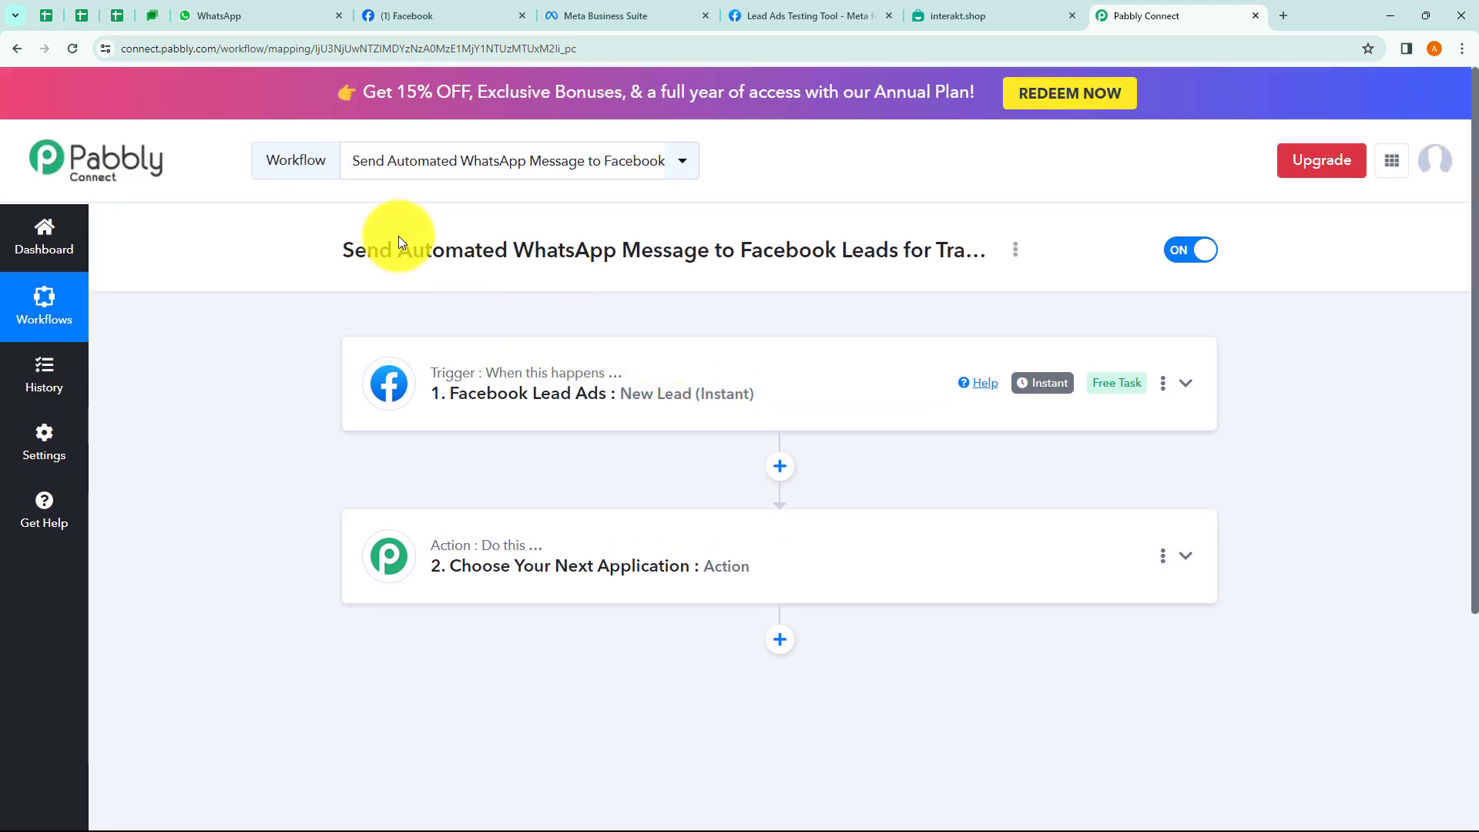
{"action": "left_click_drag", "start_coordinate": [445, 252], "coordinate": [933, 257]}
{"action": "left_click", "coordinate": [861, 284]}
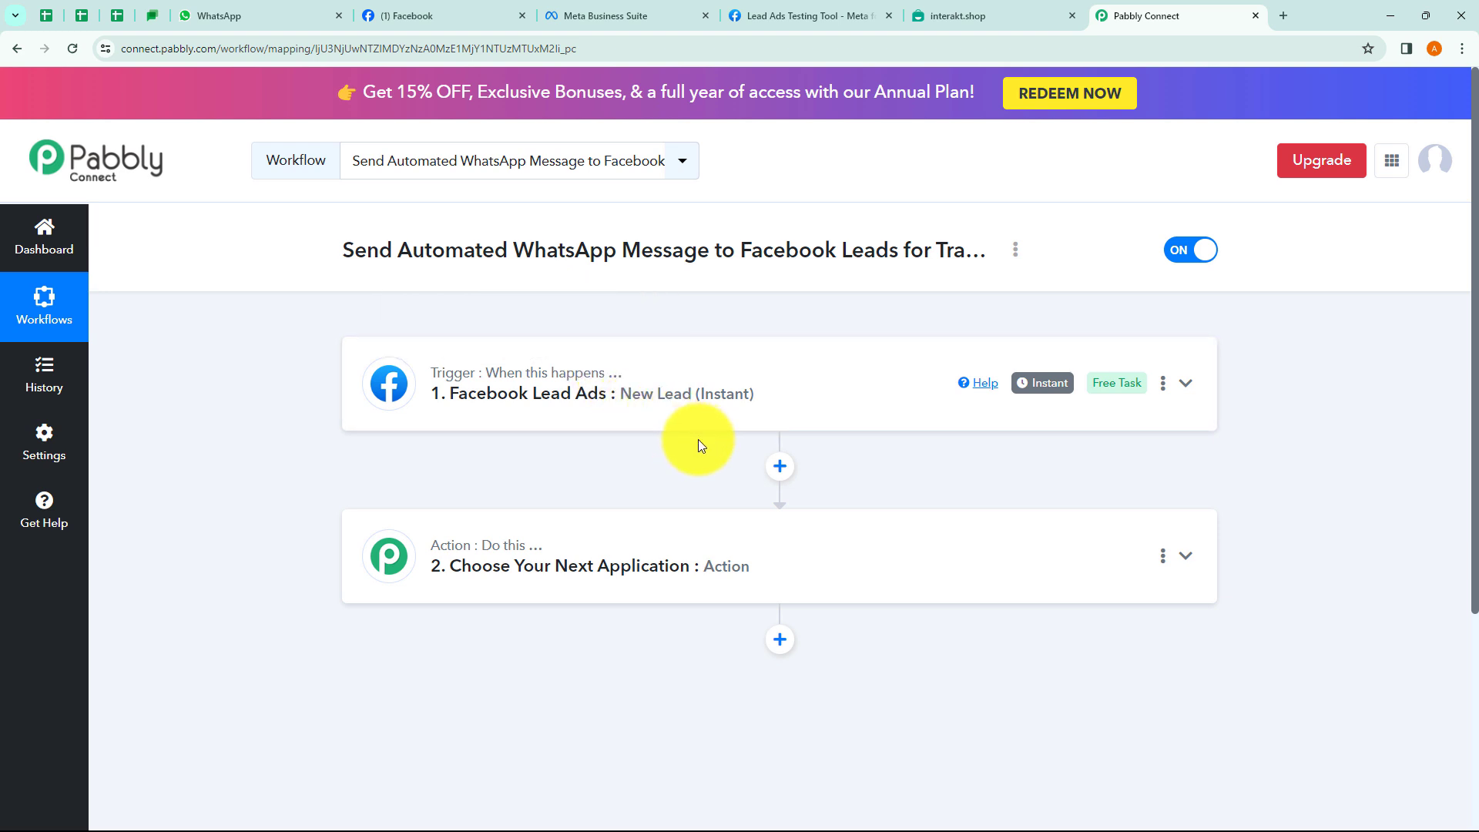
Search 'Intera' in the action step's app list and choose Interakt.
{"action": "scroll", "coordinate": [654, 372], "scroll_direction": "down", "scroll_amount": 1}
{"action": "left_click", "coordinate": [554, 479]}
{"action": "scroll", "coordinate": [566, 439], "scroll_direction": "down", "scroll_amount": 2}
{"action": "left_click", "coordinate": [453, 447]}
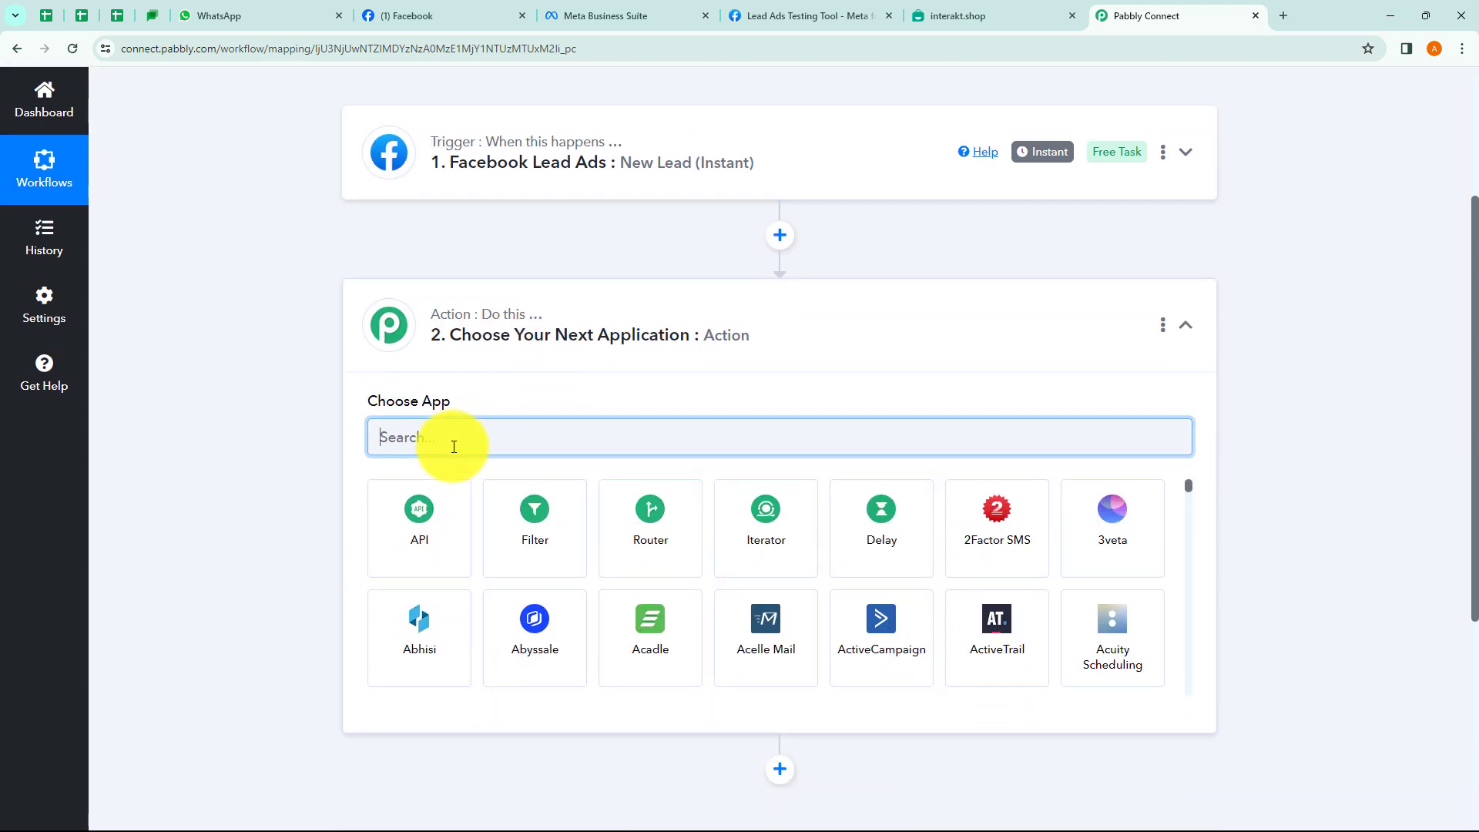
{"action": "type", "text": "Intera"}
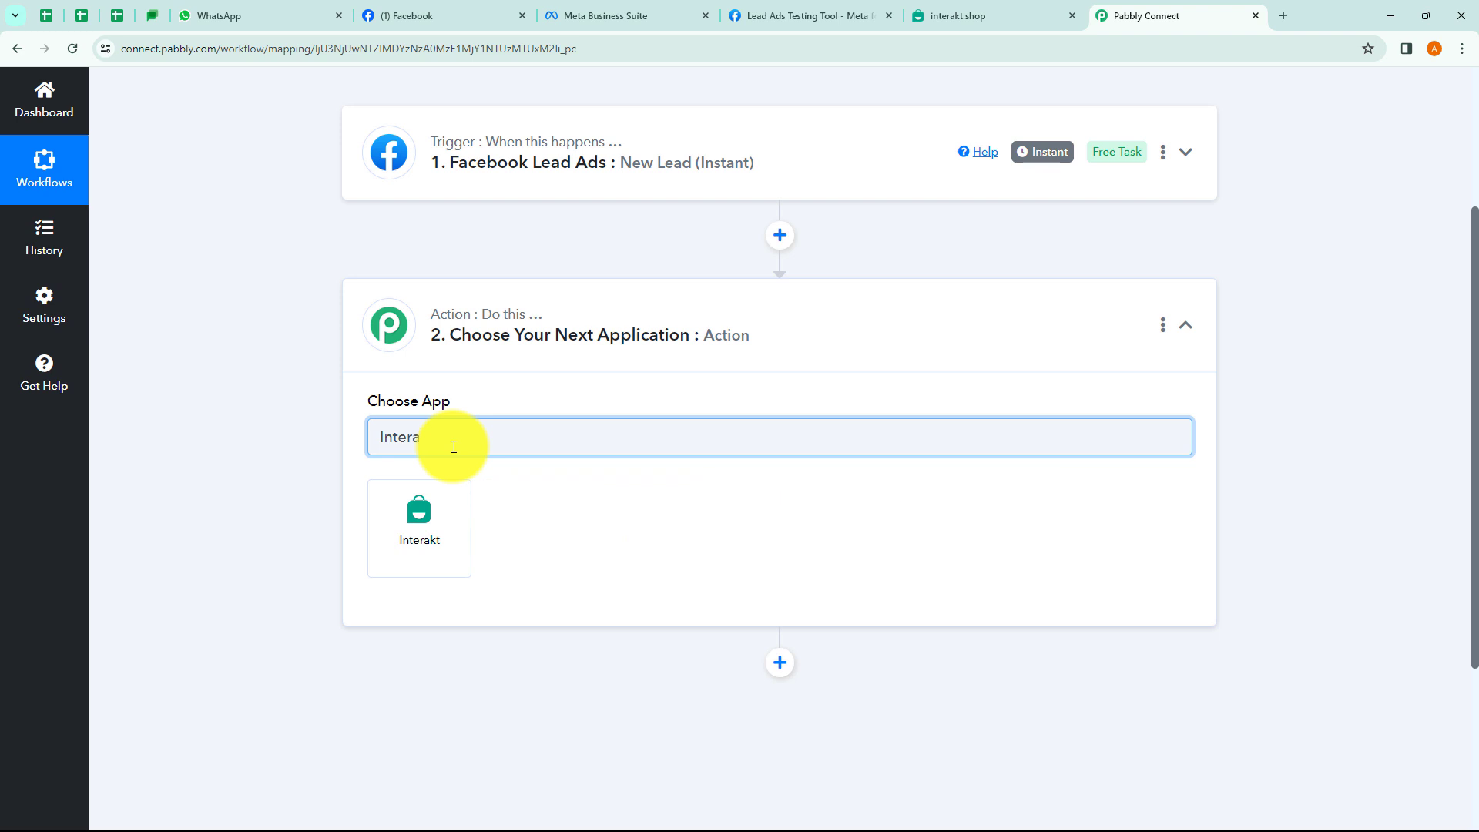
{"action": "left_click", "coordinate": [426, 535]}
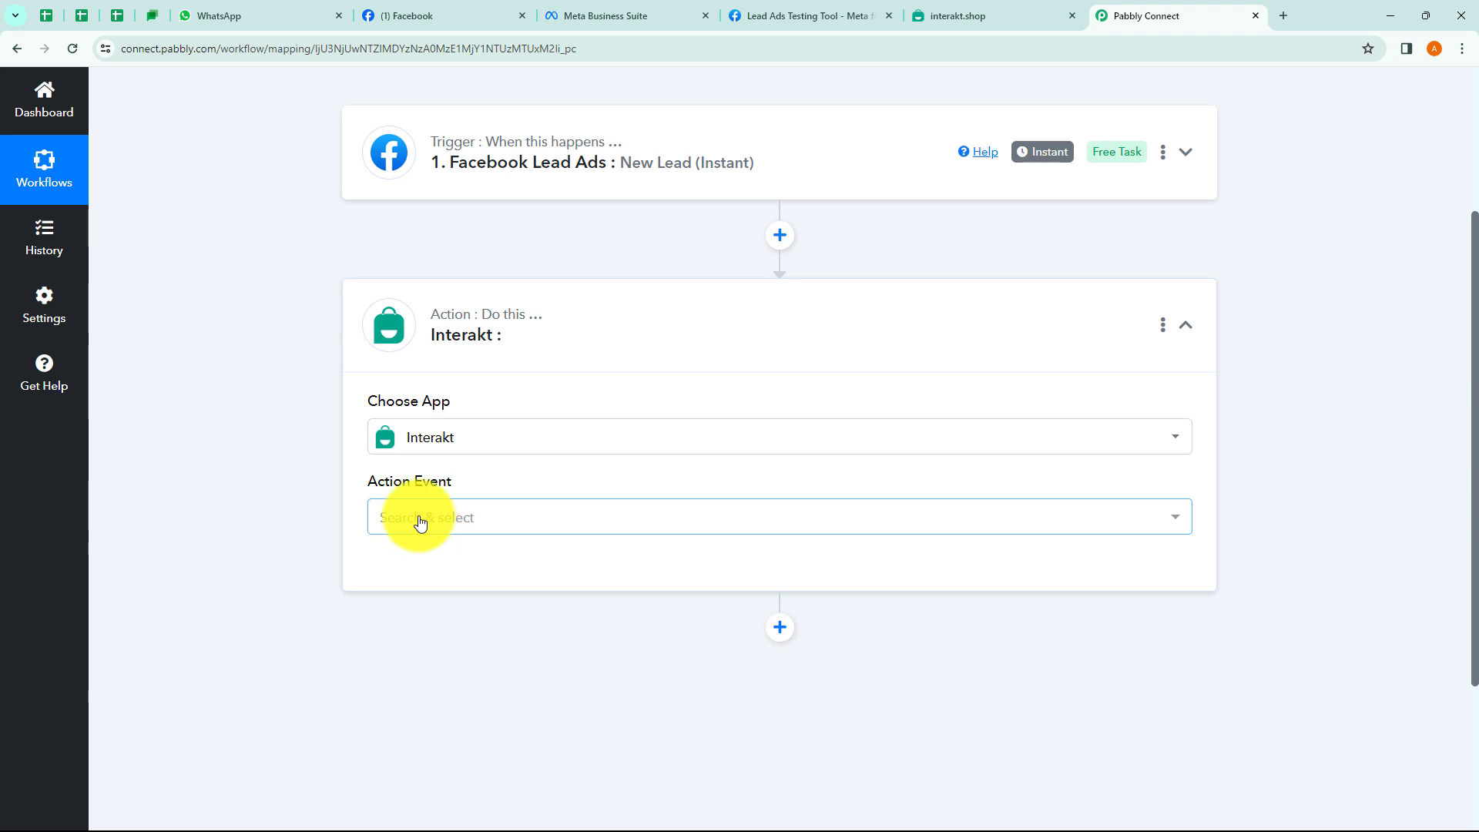
{"action": "left_click", "coordinate": [410, 518]}
Set the action event to Send WhatsApp Template Message and view the existing Interakt #12 connection.
{"action": "left_click", "coordinate": [449, 621]}
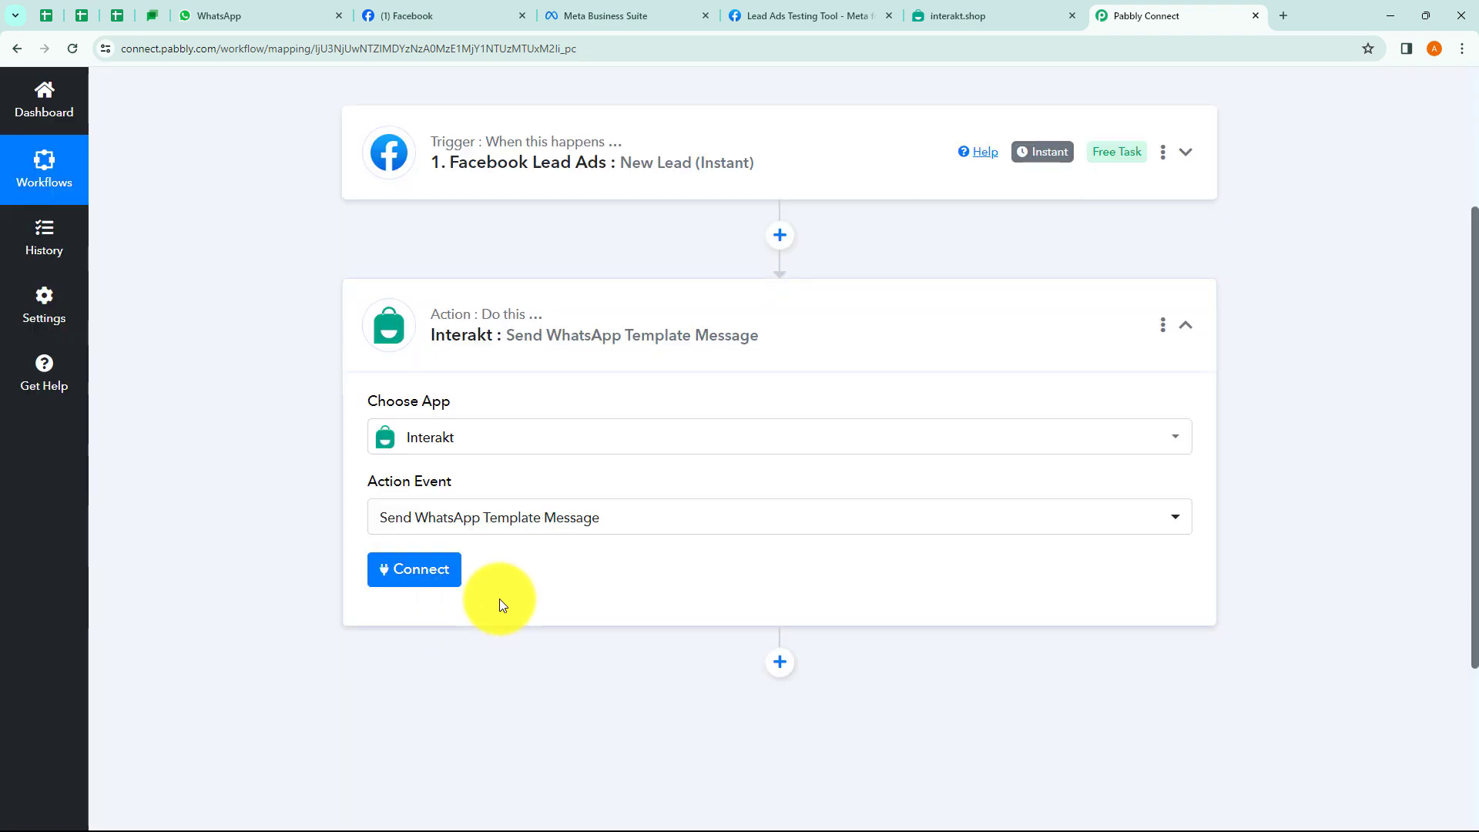
{"action": "left_click", "coordinate": [426, 576]}
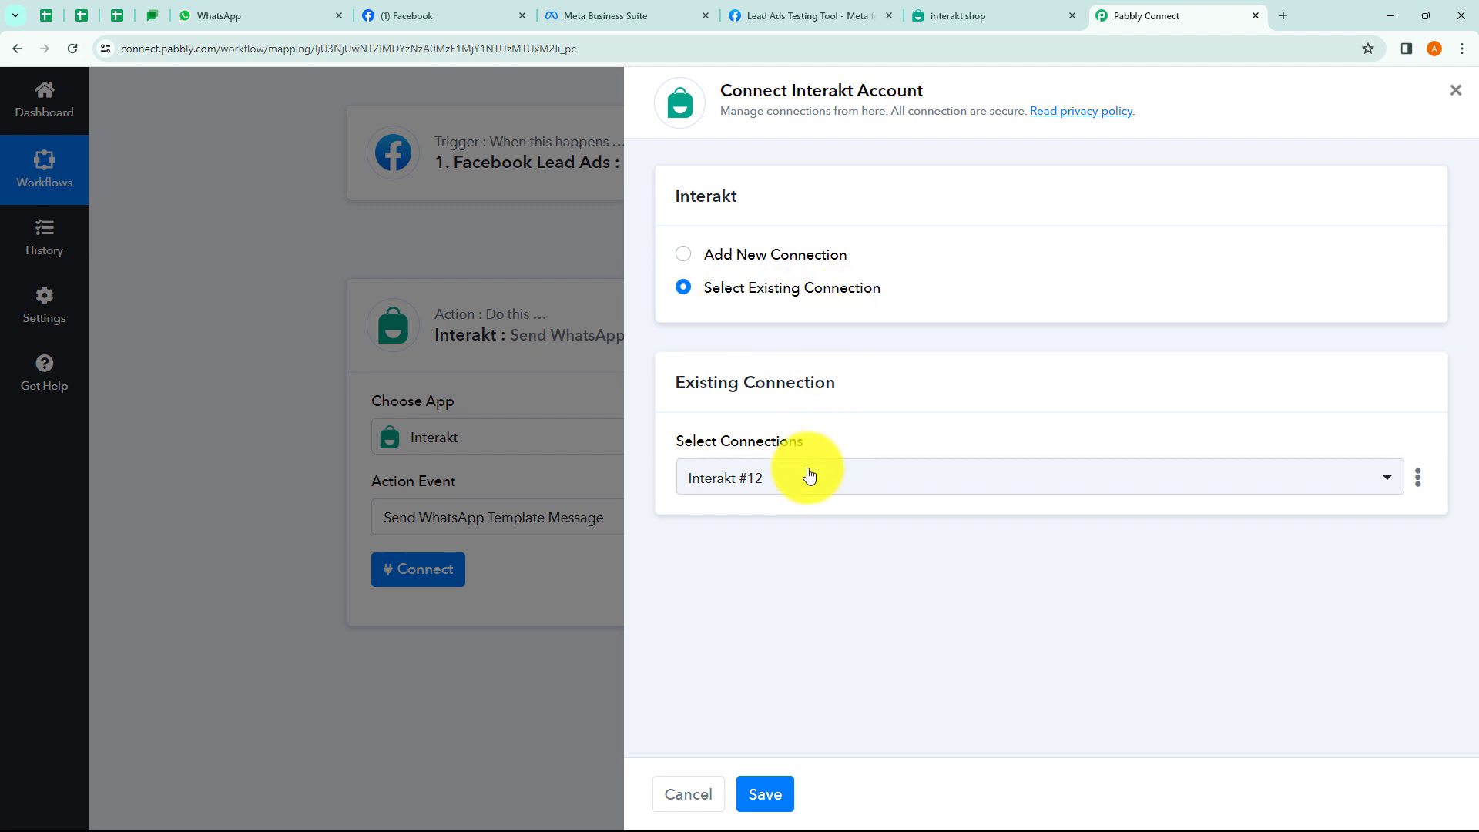
{"action": "left_click", "coordinate": [795, 479]}
{"action": "left_click", "coordinate": [798, 486]}
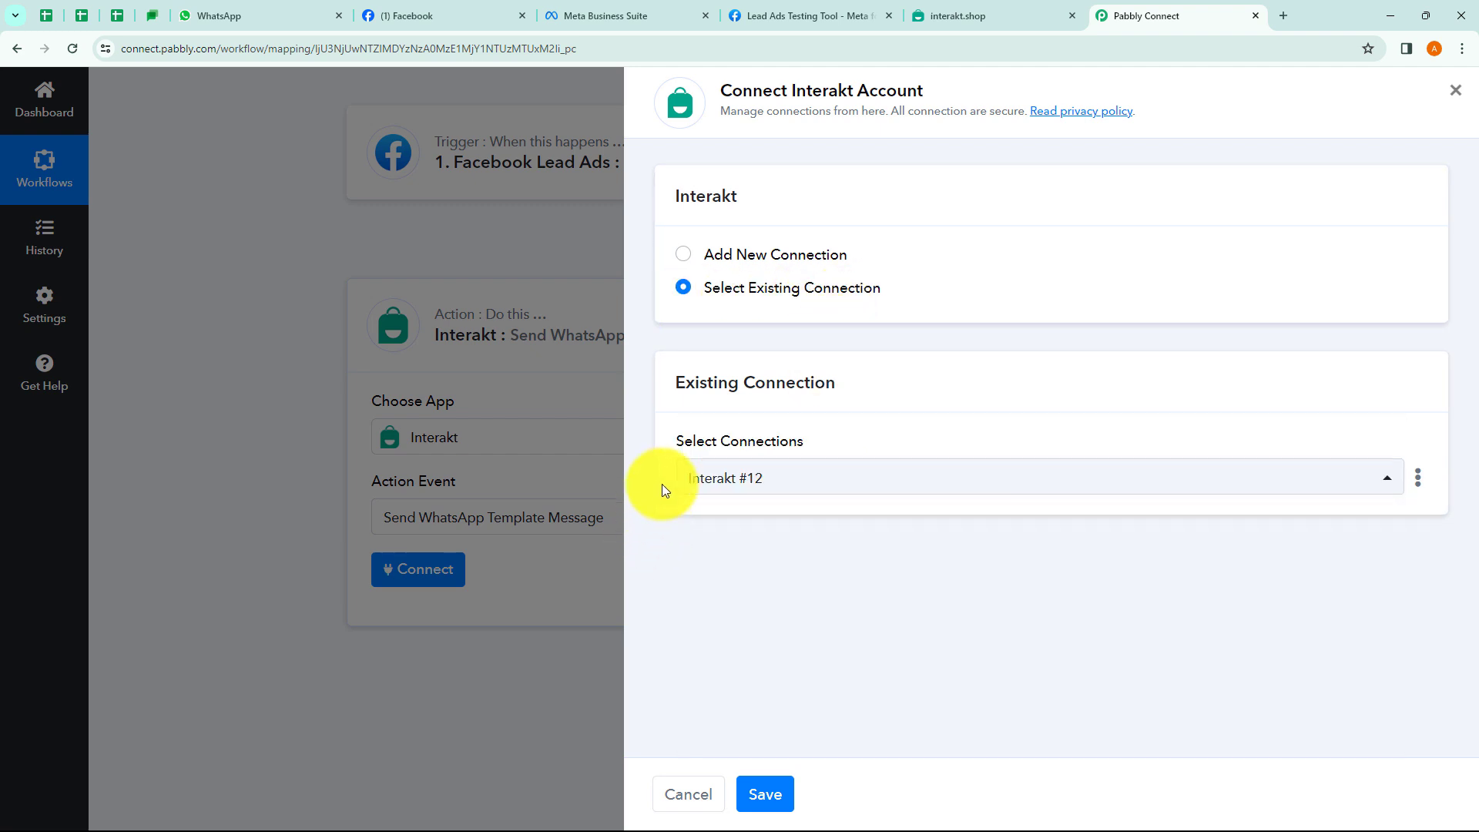
Switch to adding a new Interakt connection and highlight where its secret key is found.
{"action": "left_click", "coordinate": [684, 256]}
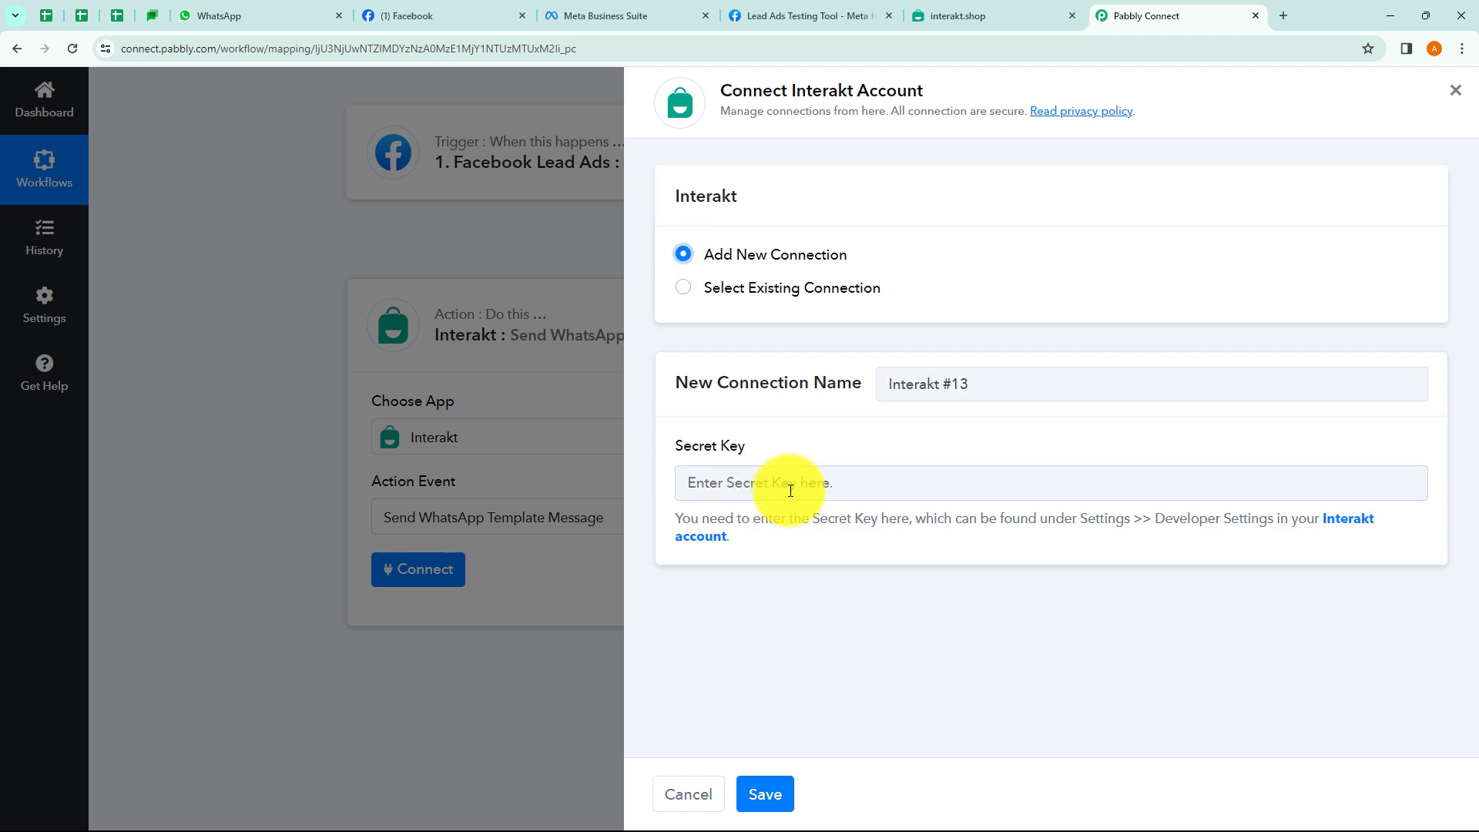
{"action": "left_click_drag", "start_coordinate": [781, 522], "coordinate": [1333, 524]}
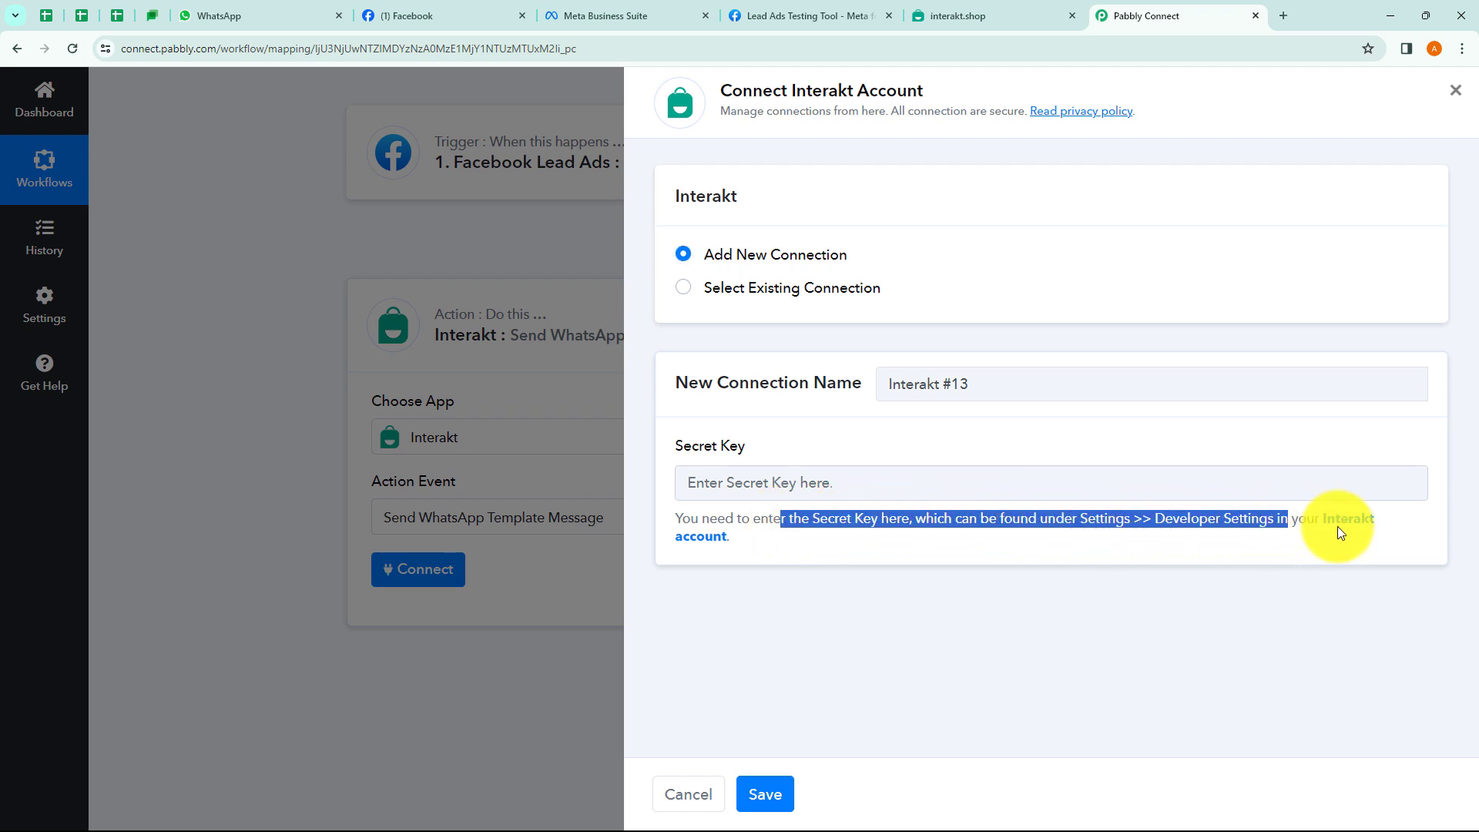
{"action": "left_click", "coordinate": [1052, 590]}
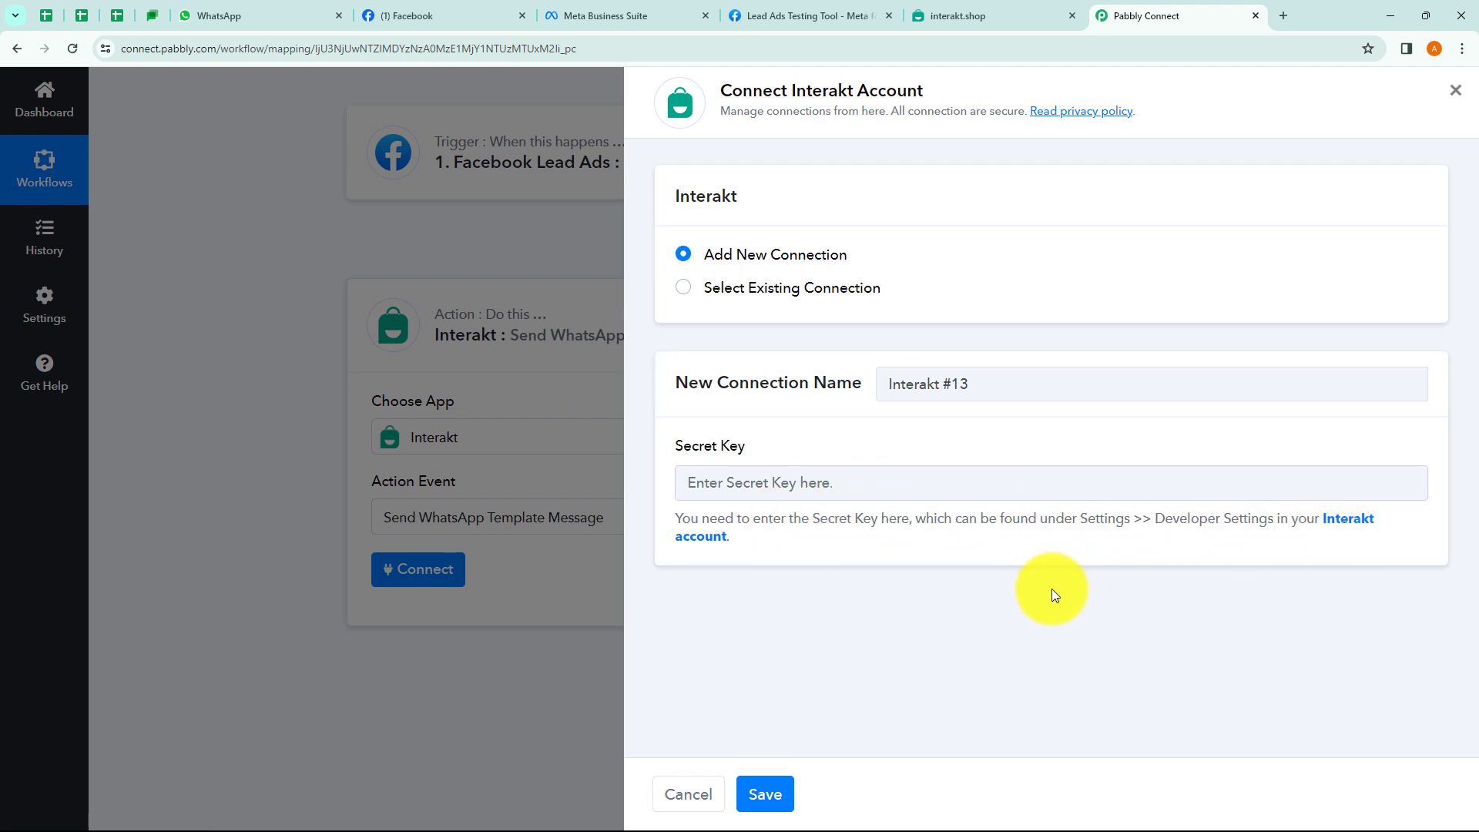
Reveal and copy the secret key from Interakt's Developer Settings, then close that tab.
{"action": "left_click", "coordinate": [1350, 530]}
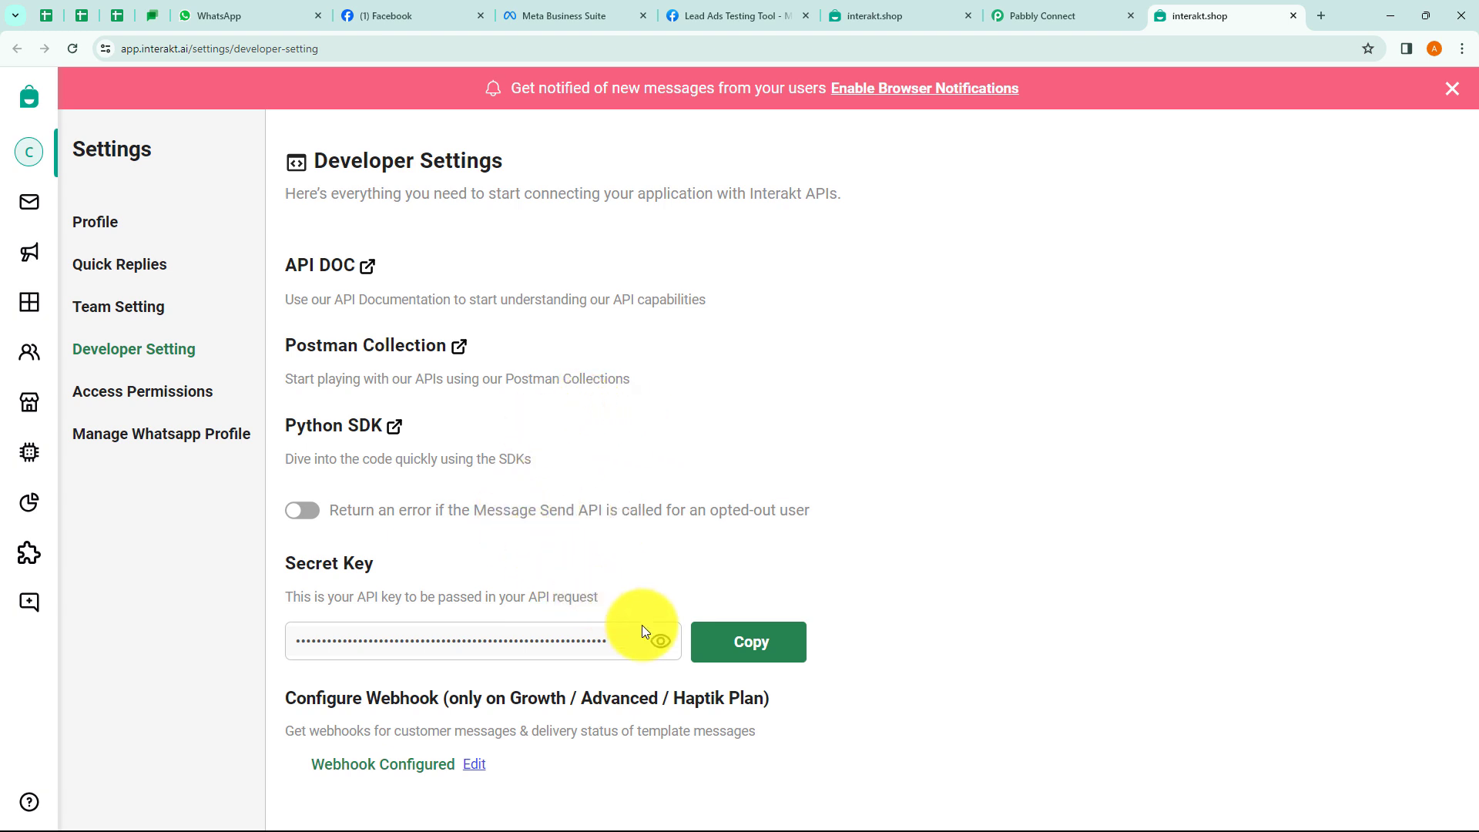
{"action": "left_click", "coordinate": [661, 644]}
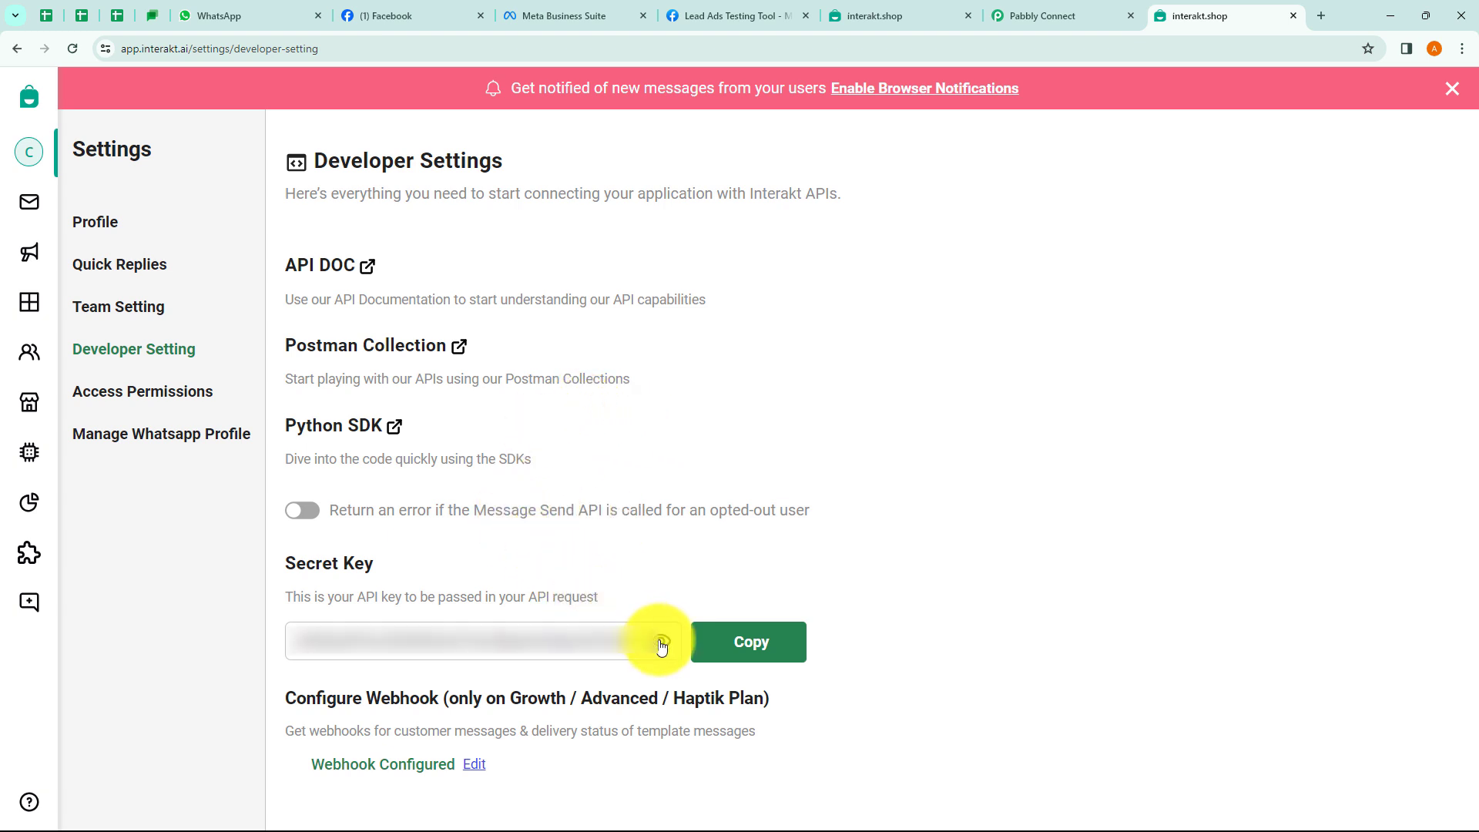
{"action": "left_click", "coordinate": [754, 651]}
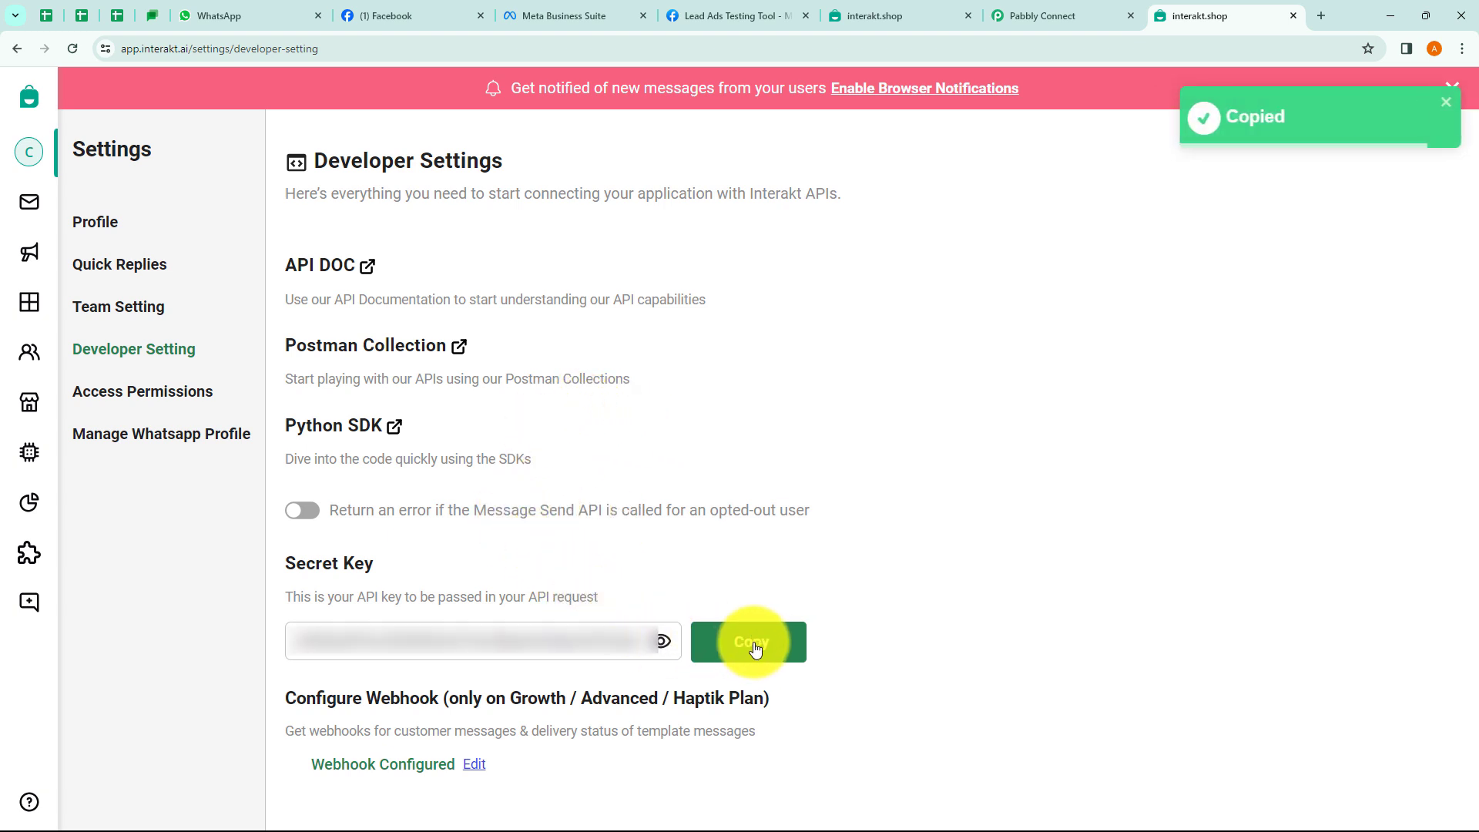
{"action": "left_click", "coordinate": [1295, 15]}
{"action": "left_click", "coordinate": [802, 482]}
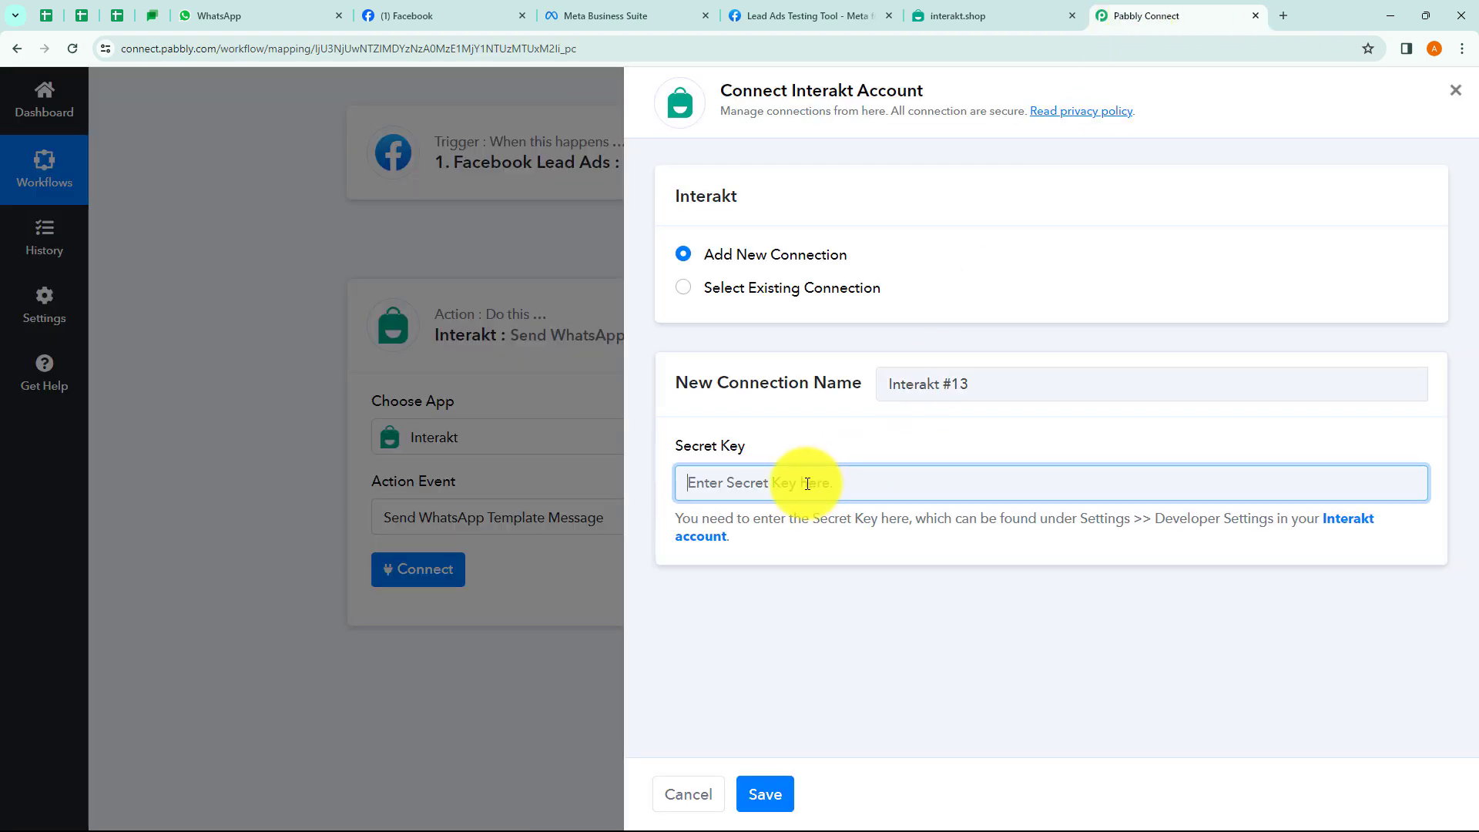
Paste the secret key, save the new Interakt connection, and review the empty message fields.
{"action": "key", "text": "ctrl+v"}
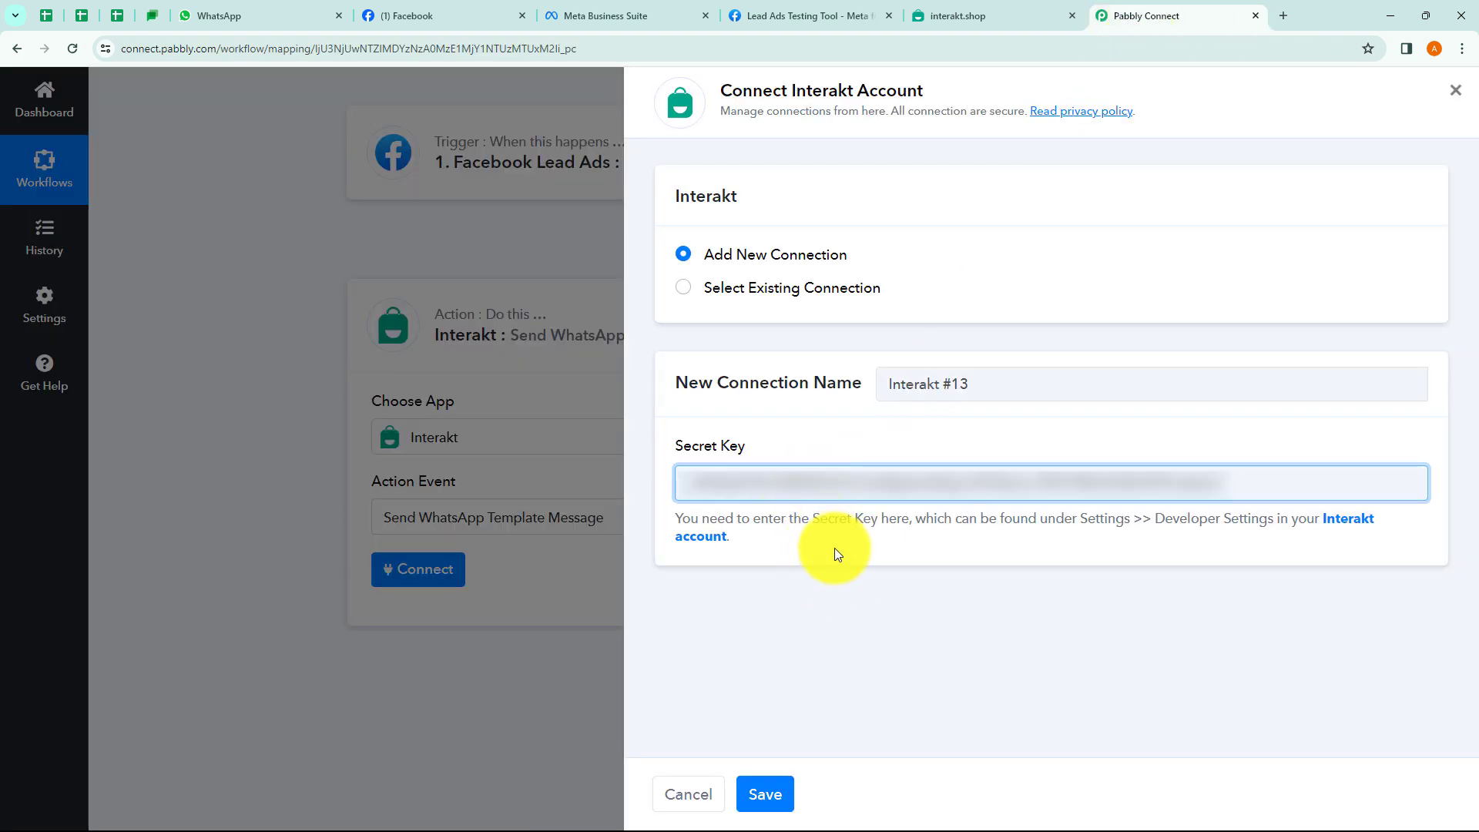
{"action": "left_click", "coordinate": [765, 791]}
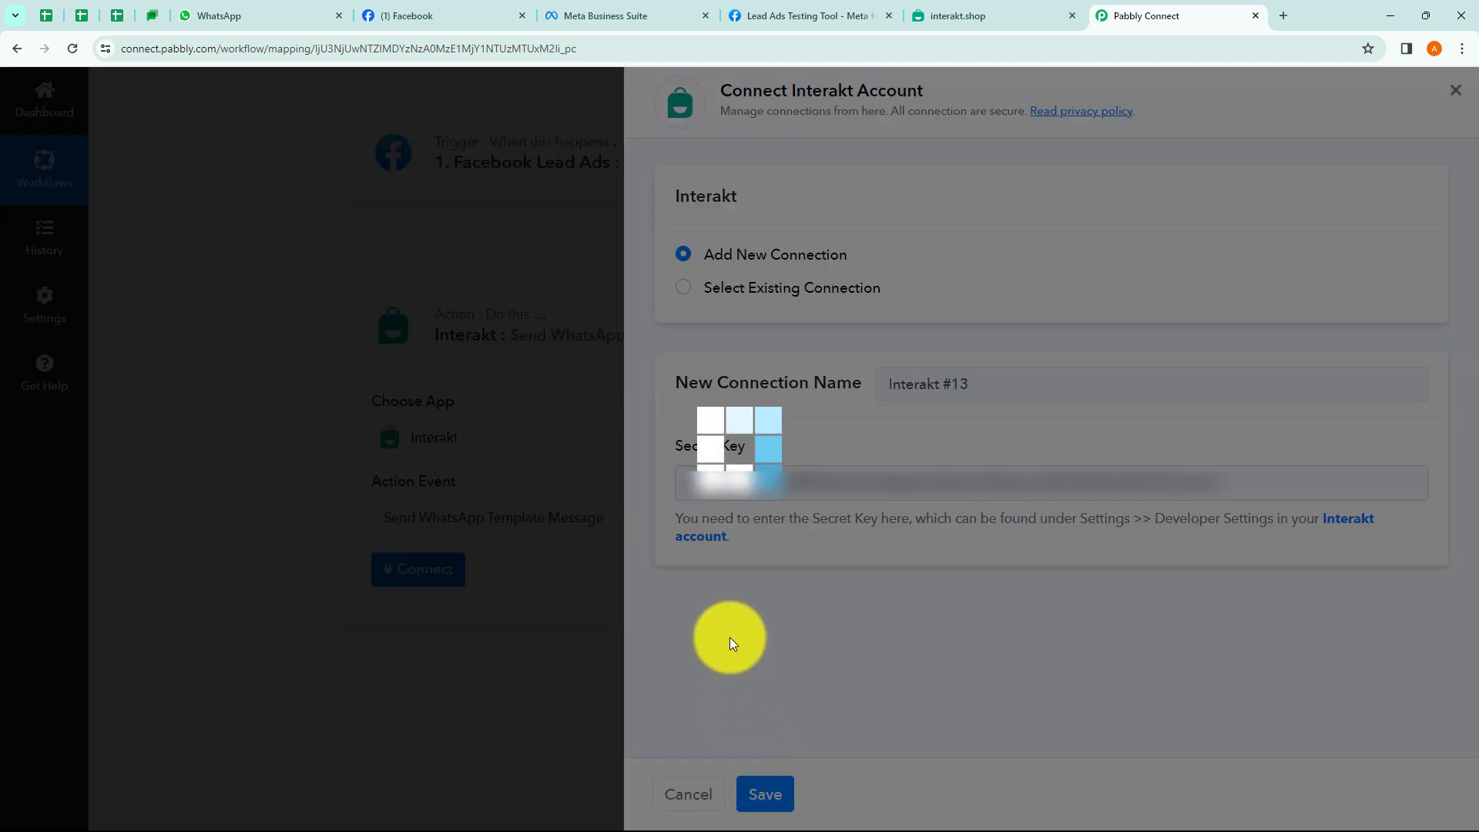
{"action": "scroll", "coordinate": [462, 317], "scroll_direction": "down", "scroll_amount": 1}
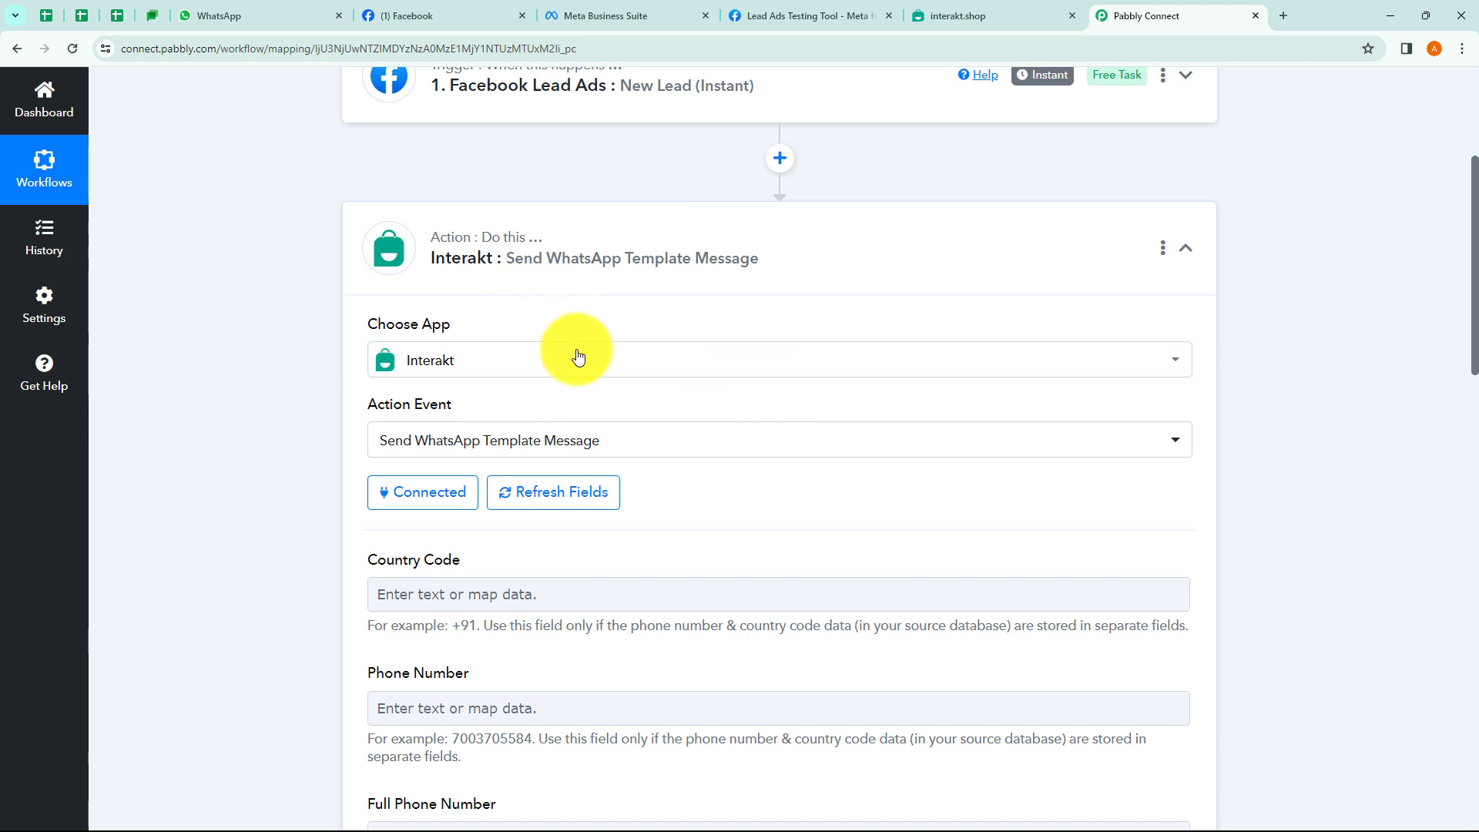
{"action": "scroll", "coordinate": [724, 357], "scroll_direction": "down", "scroll_amount": 2}
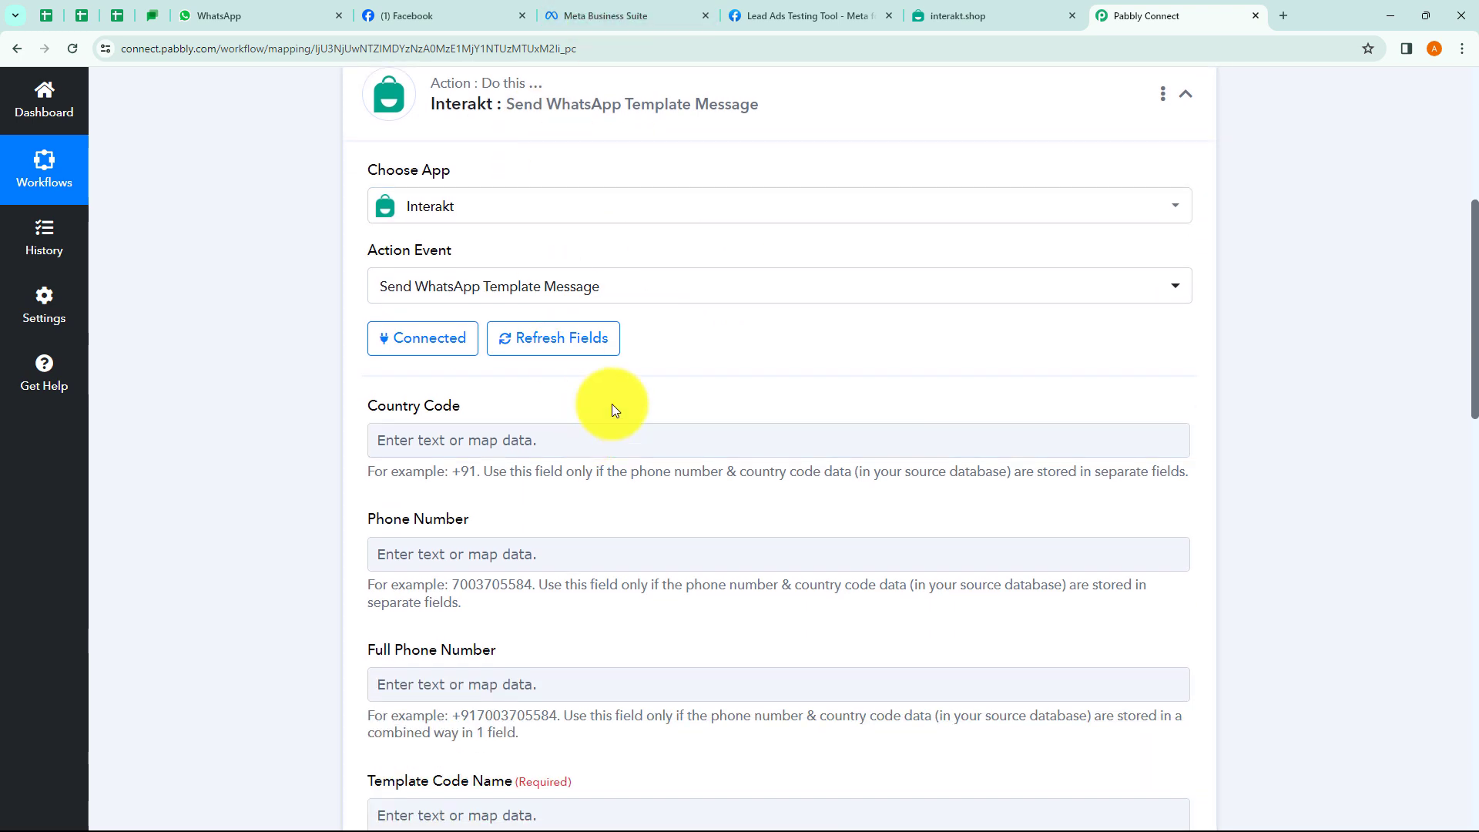
{"action": "scroll", "coordinate": [616, 385], "scroll_direction": "down", "scroll_amount": 3}
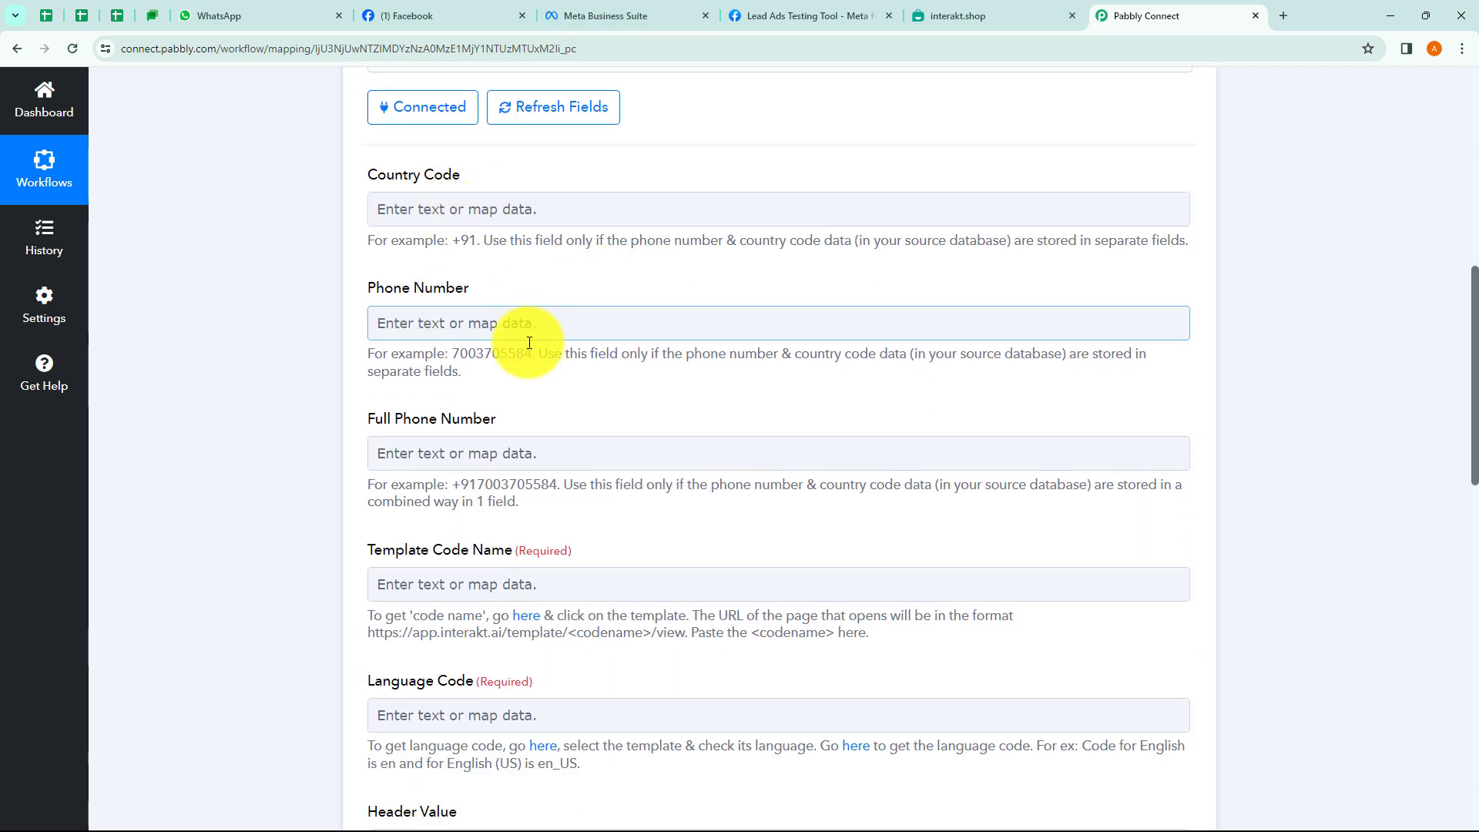
{"action": "scroll", "coordinate": [611, 452], "scroll_direction": "down", "scroll_amount": 1}
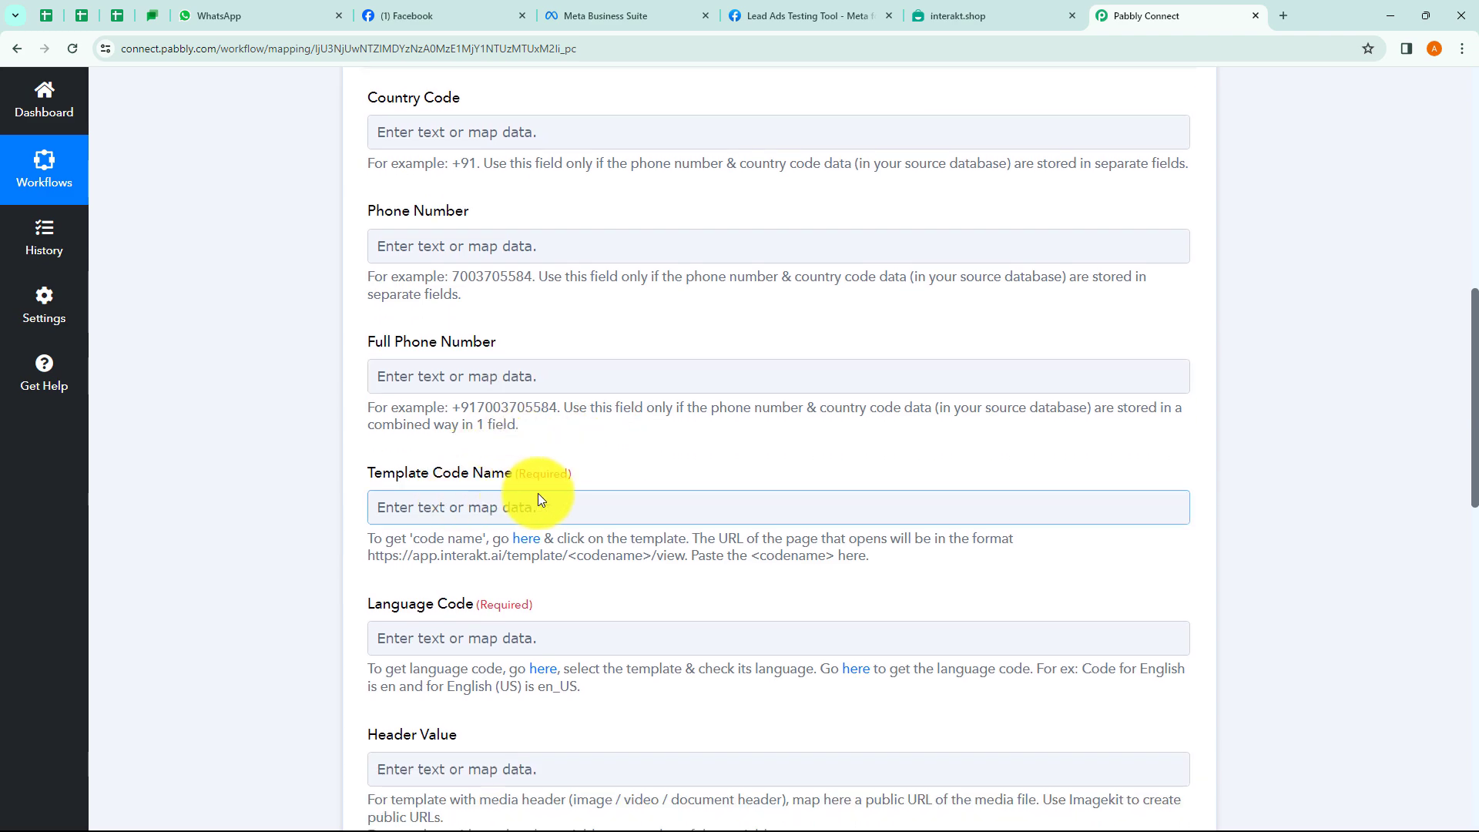
{"action": "scroll", "coordinate": [539, 499], "scroll_direction": "down", "scroll_amount": 8}
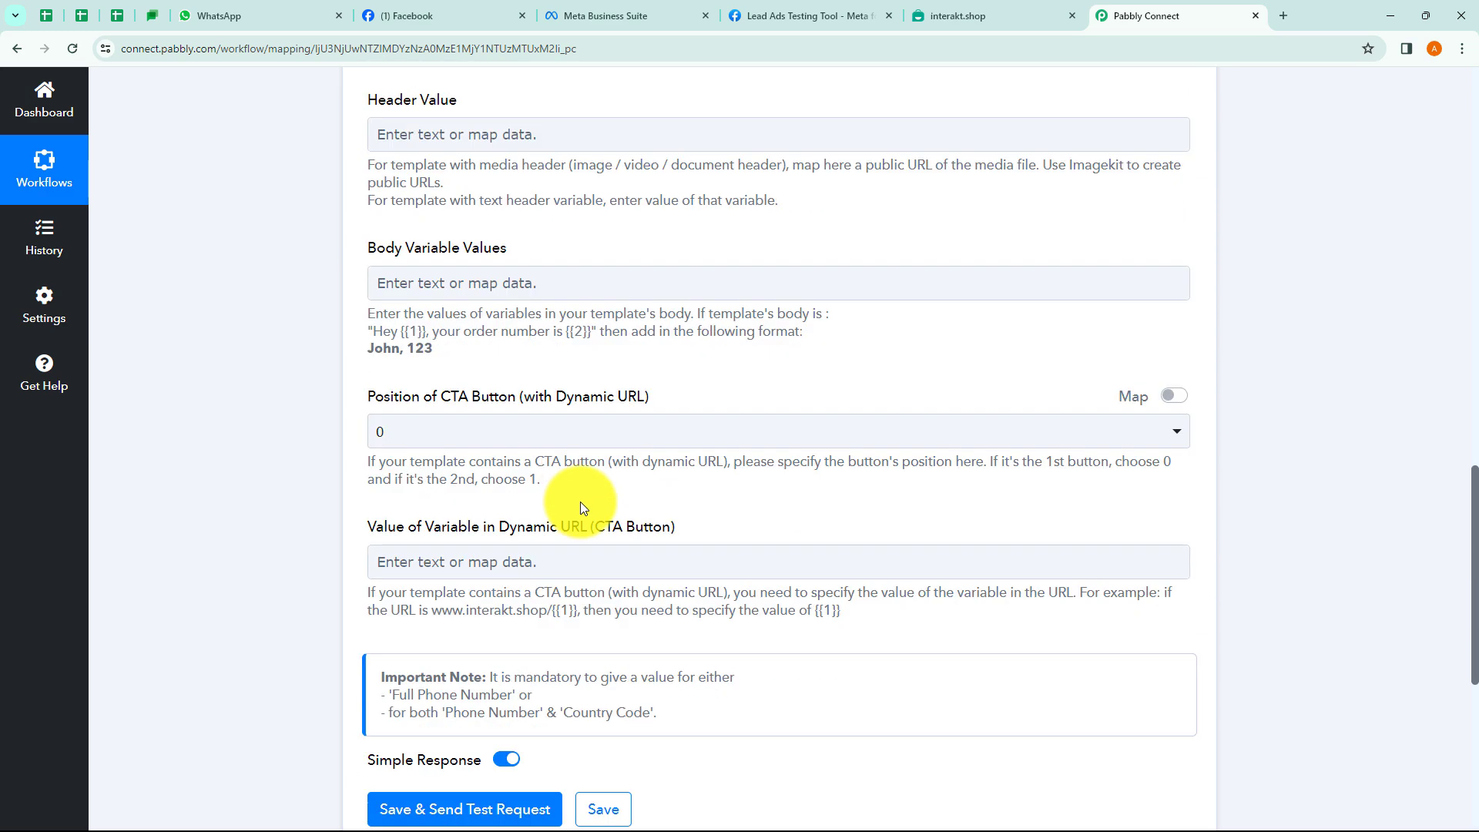
{"action": "scroll", "coordinate": [579, 509], "scroll_direction": "down", "scroll_amount": 2}
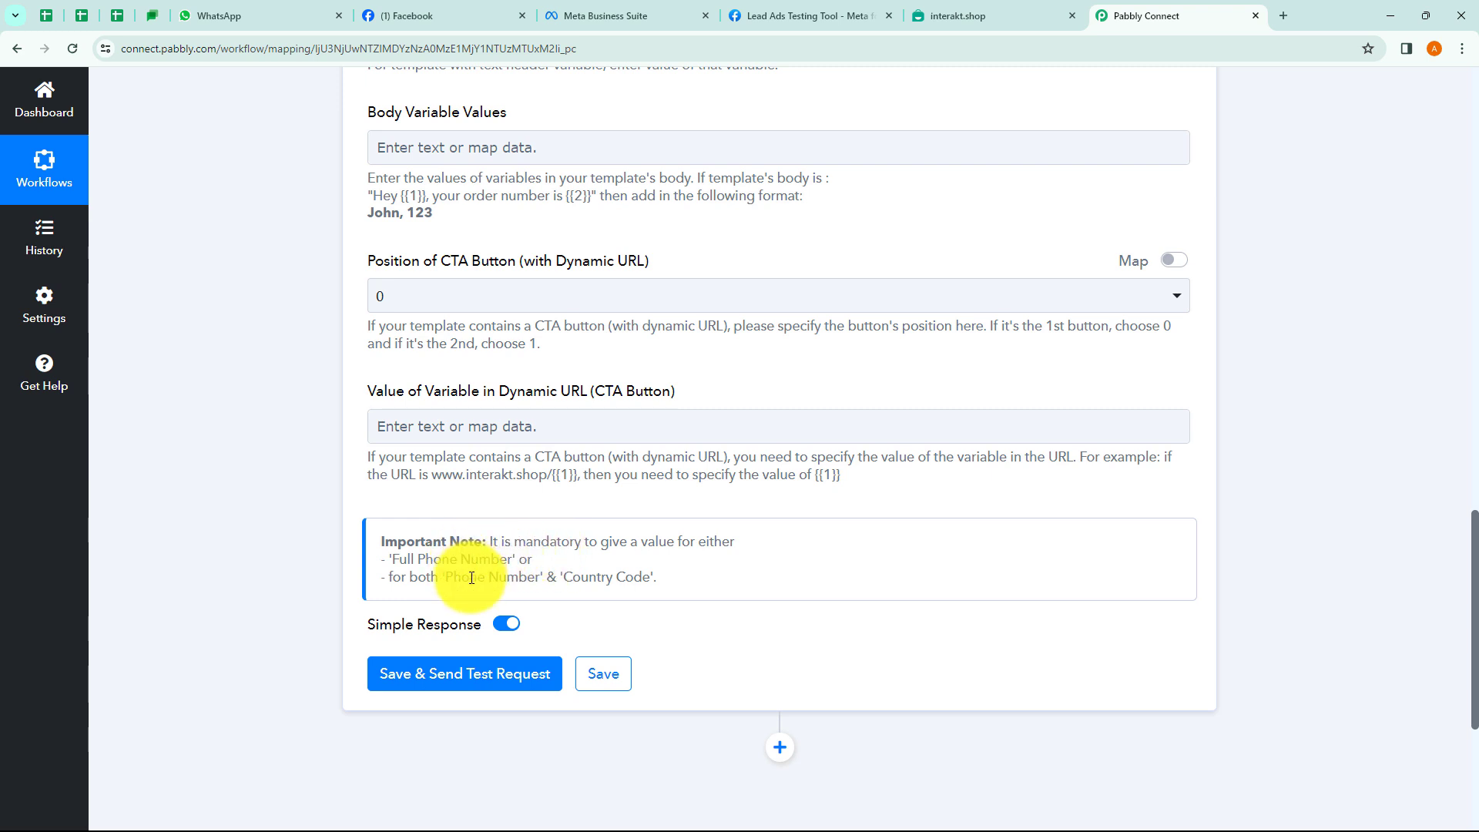
{"action": "scroll", "coordinate": [623, 531], "scroll_direction": "up", "scroll_amount": 10}
{"action": "scroll", "coordinate": [622, 531], "scroll_direction": "up", "scroll_amount": 4}
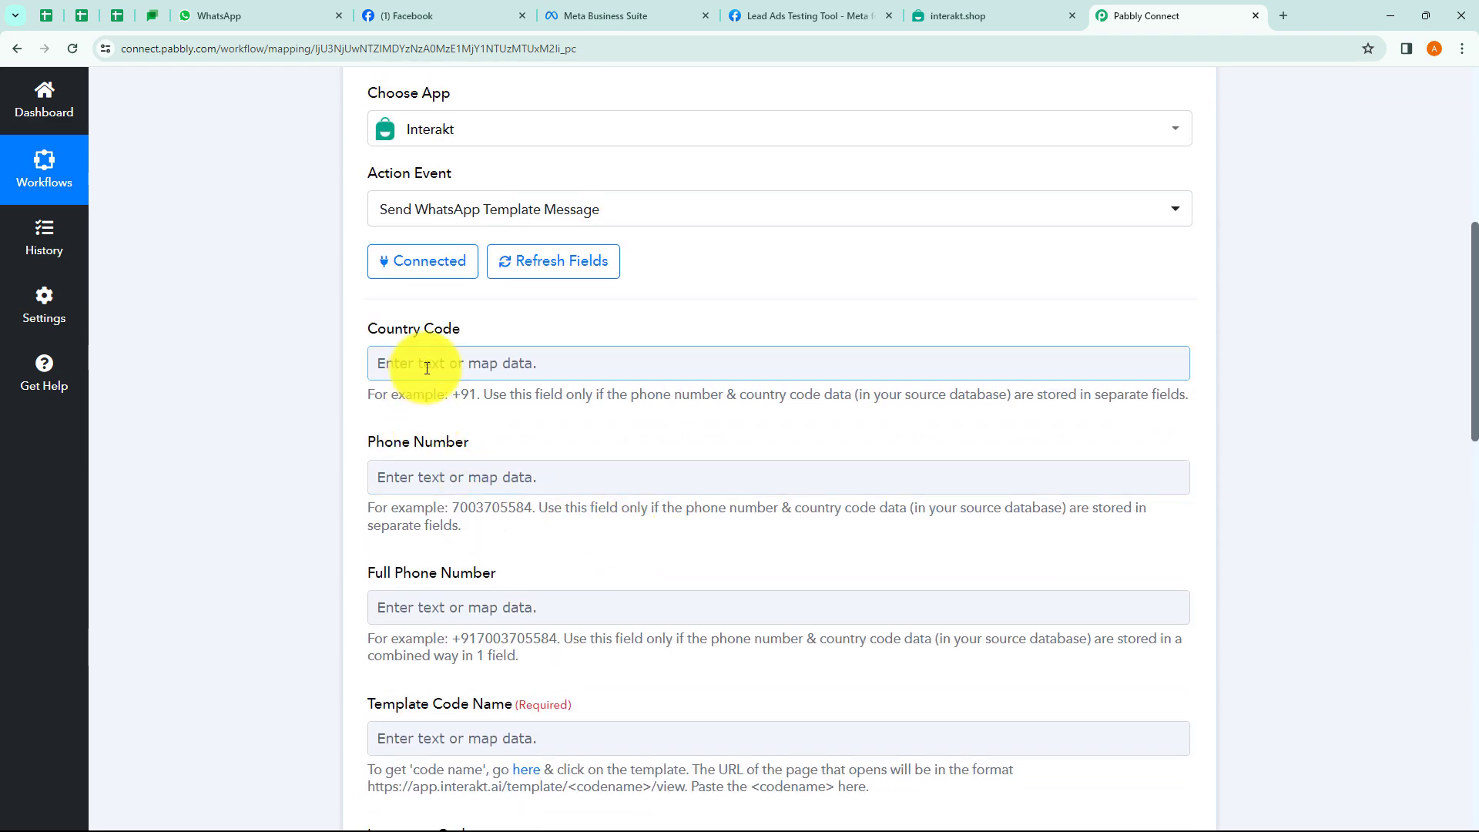
{"action": "left_click", "coordinate": [427, 368]}
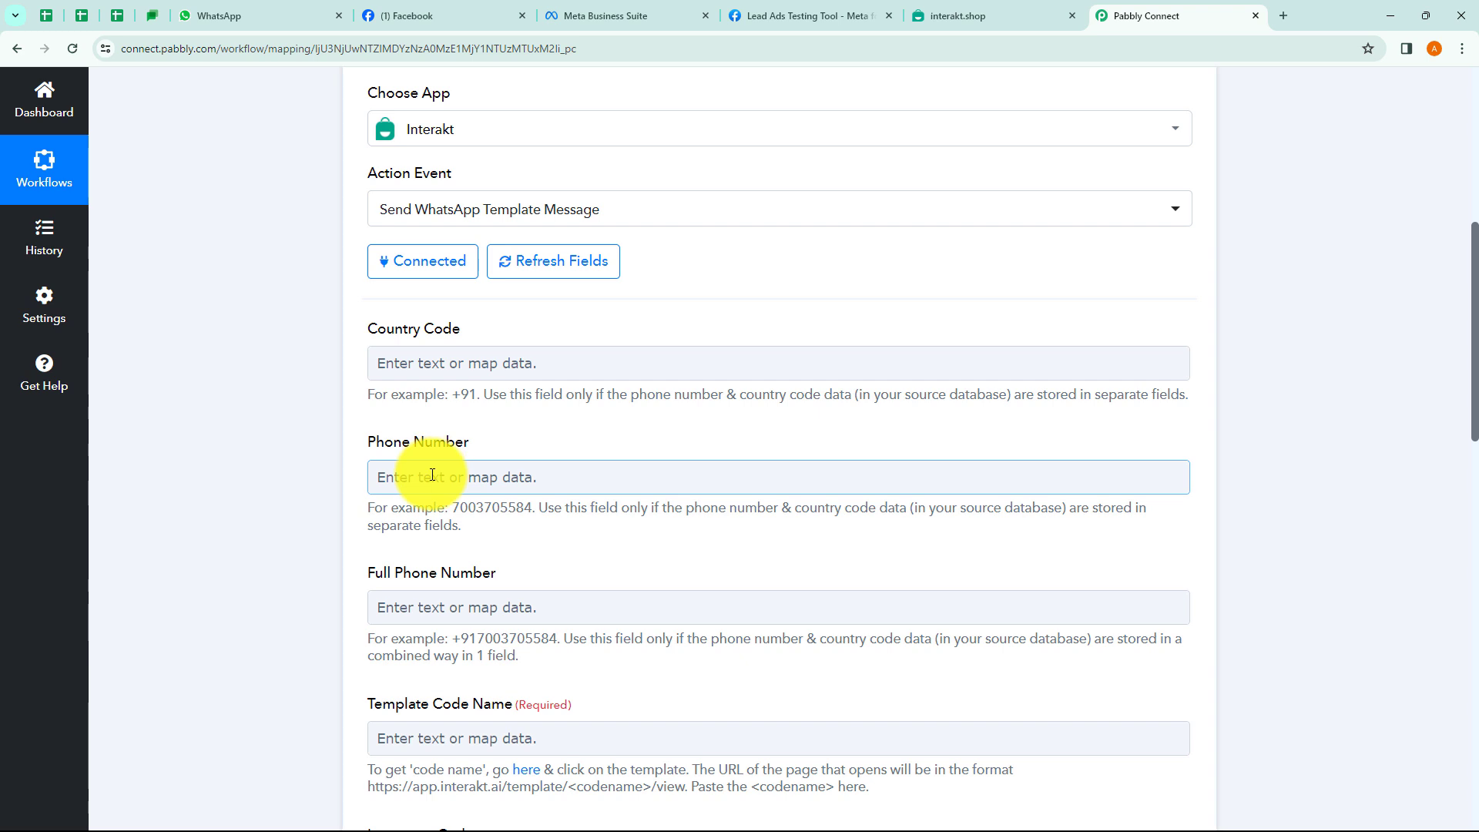
{"action": "left_click", "coordinate": [413, 477]}
{"action": "left_click", "coordinate": [335, 479]}
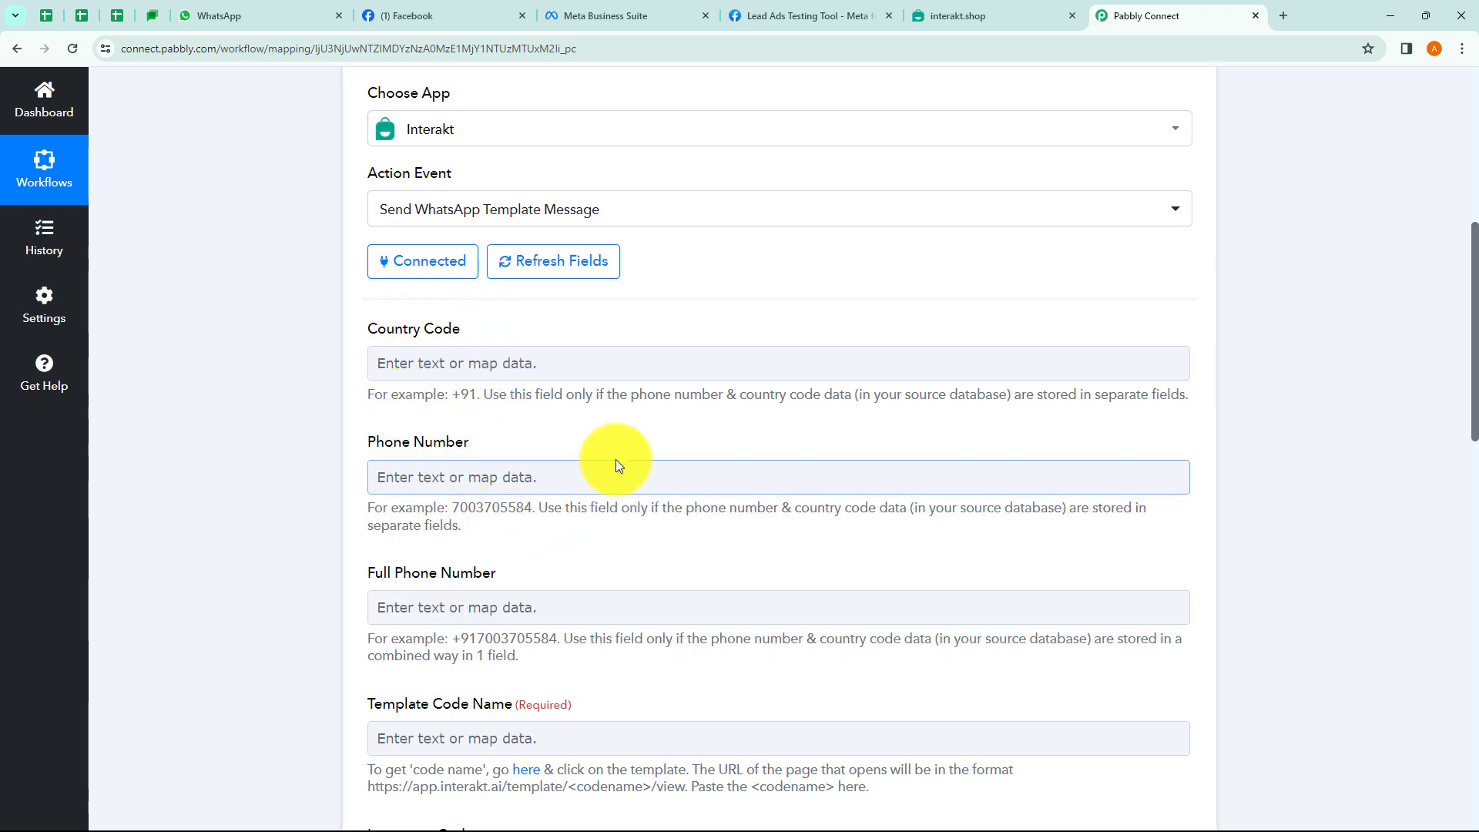
{"action": "scroll", "coordinate": [616, 459], "scroll_direction": "down", "scroll_amount": 2}
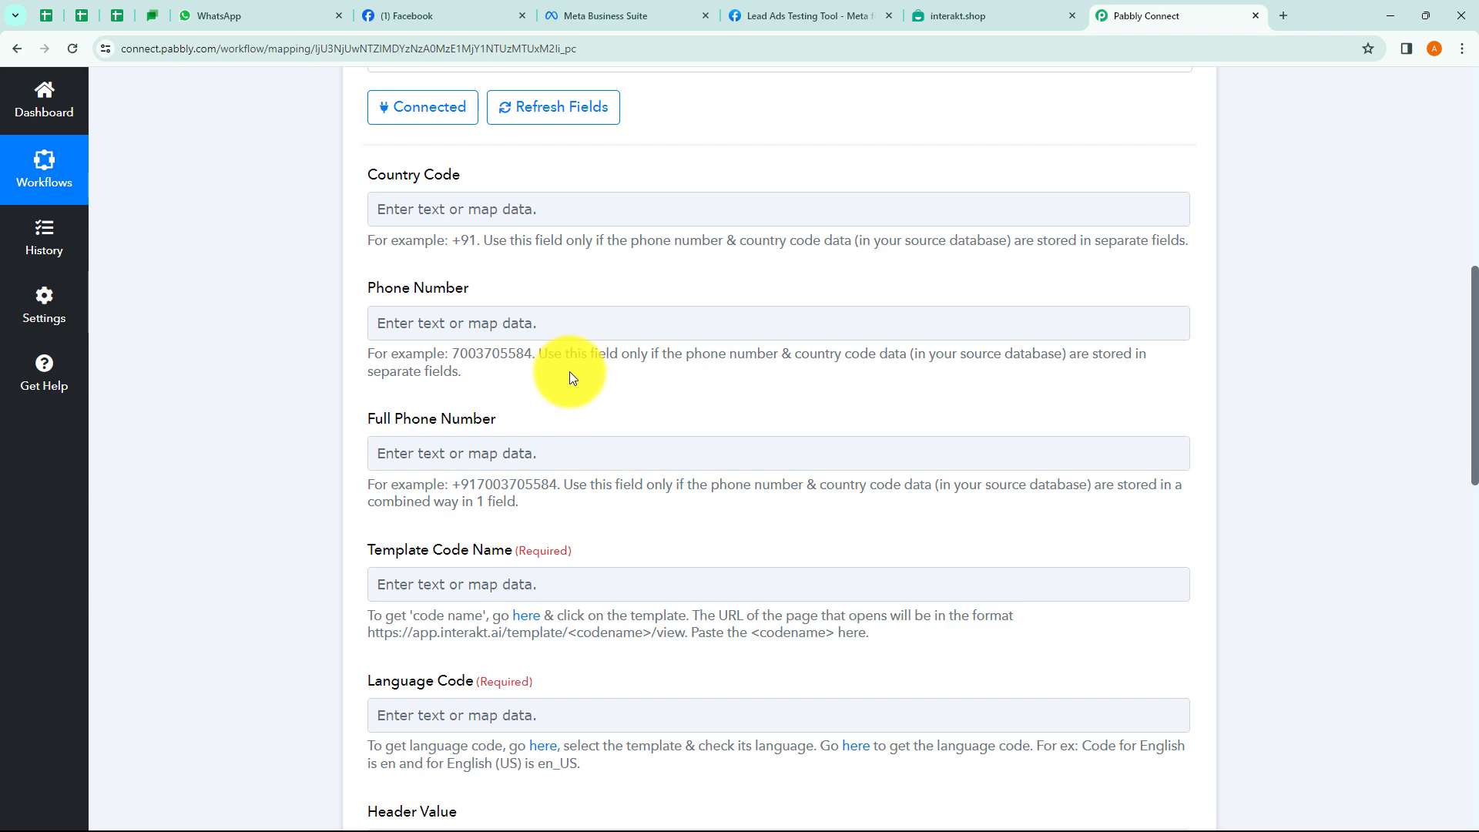
{"action": "scroll", "coordinate": [570, 371], "scroll_direction": "up", "scroll_amount": 8}
{"action": "left_click", "coordinate": [563, 339]}
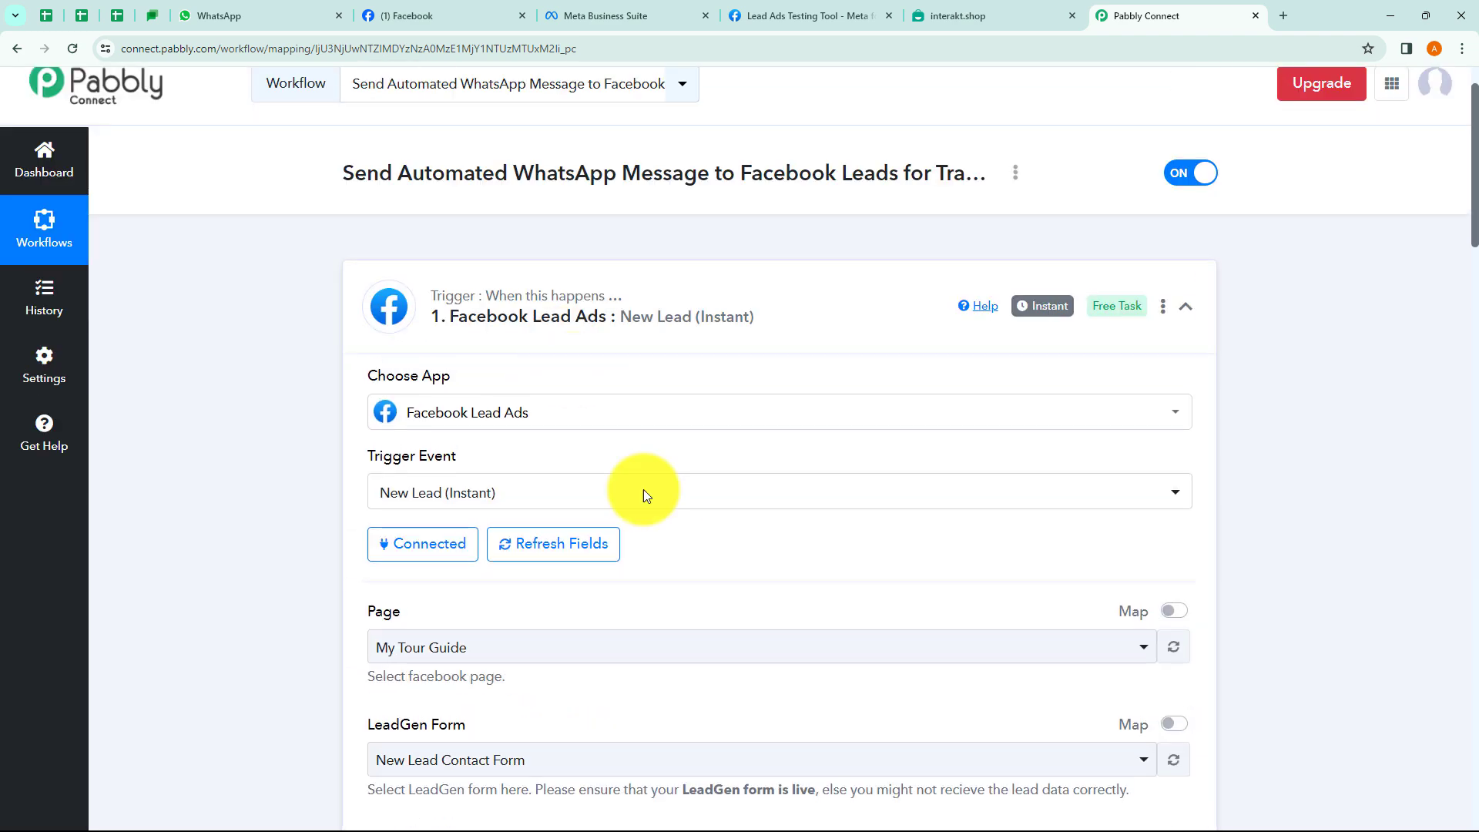
{"action": "scroll", "coordinate": [605, 424], "scroll_direction": "down", "scroll_amount": 10}
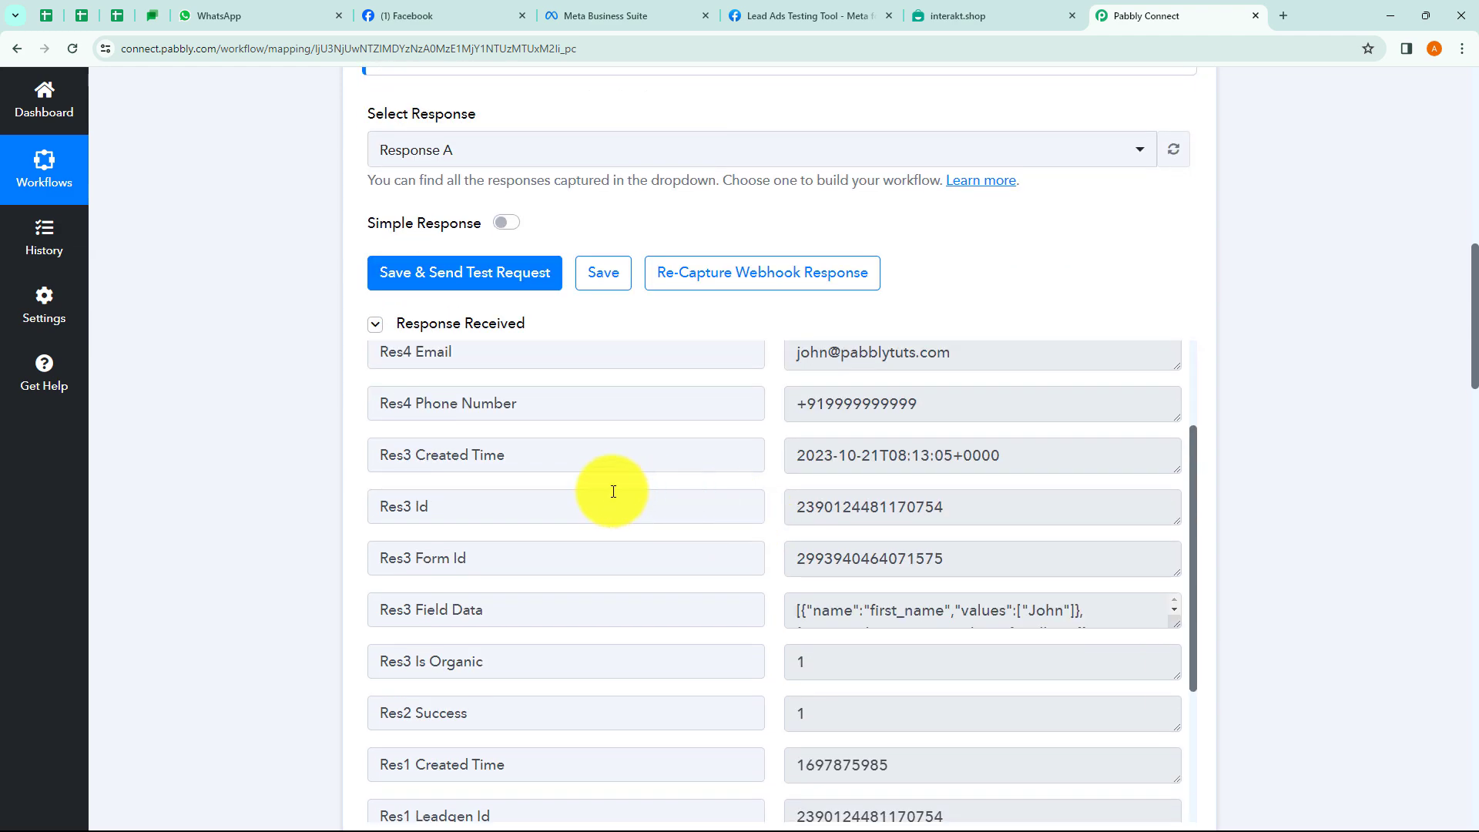
{"action": "scroll", "coordinate": [252, 424], "scroll_direction": "up", "scroll_amount": 12}
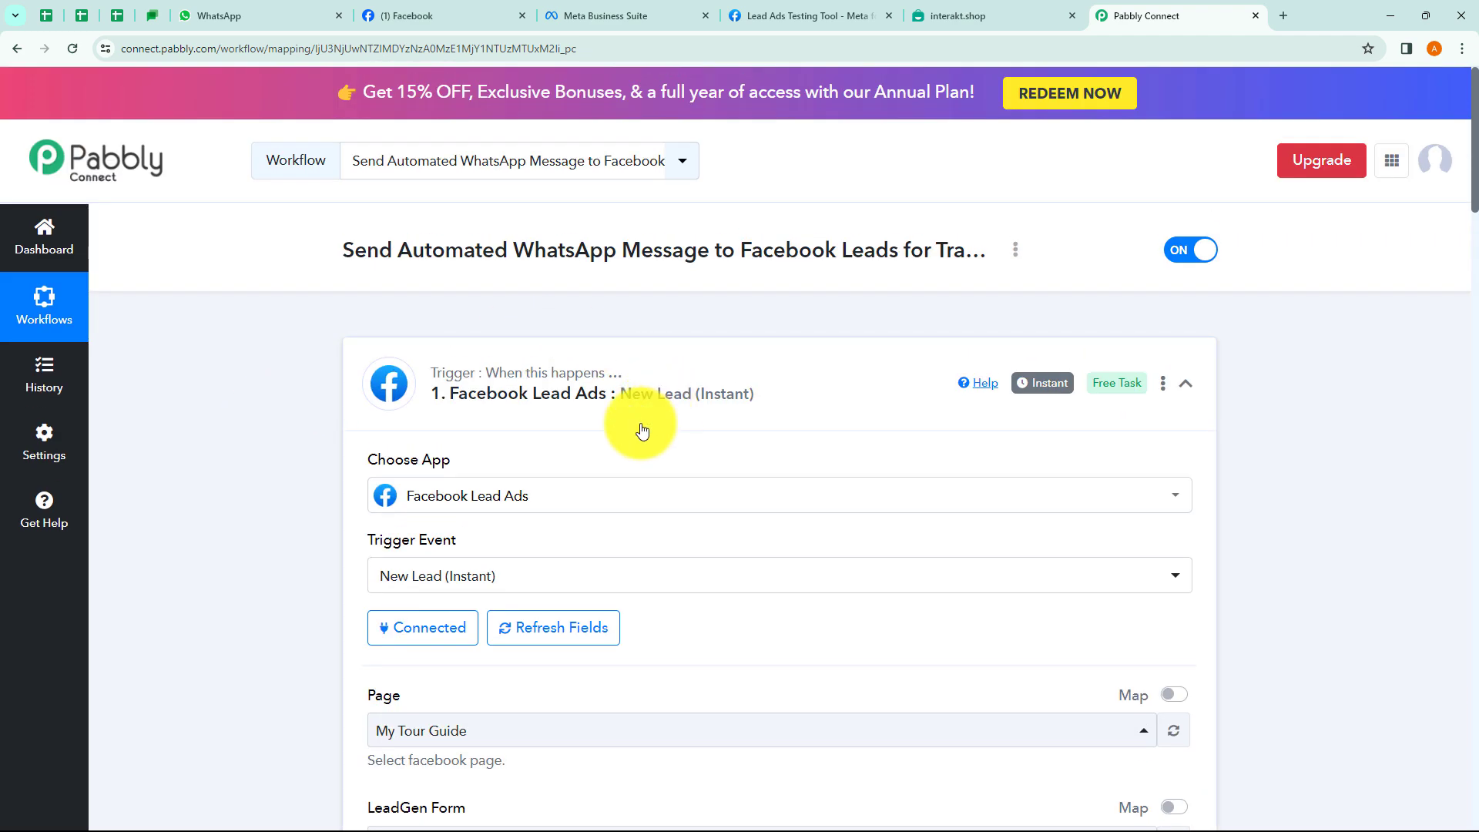
{"action": "left_click", "coordinate": [643, 430]}
{"action": "scroll", "coordinate": [643, 430], "scroll_direction": "down", "scroll_amount": 6}
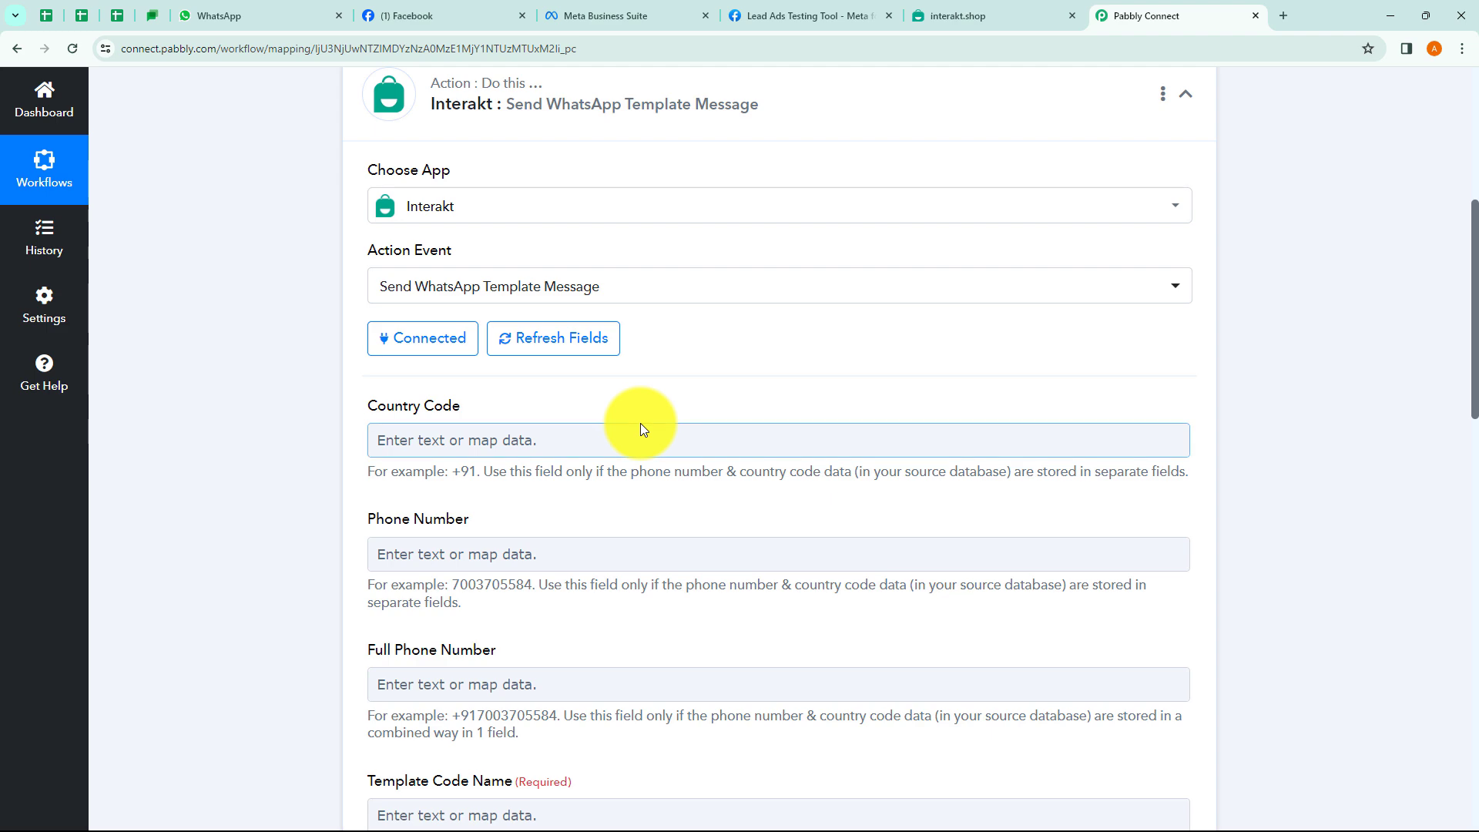
{"action": "scroll", "coordinate": [640, 423], "scroll_direction": "down", "scroll_amount": 1}
{"action": "scroll", "coordinate": [762, 409], "scroll_direction": "down", "scroll_amount": 3}
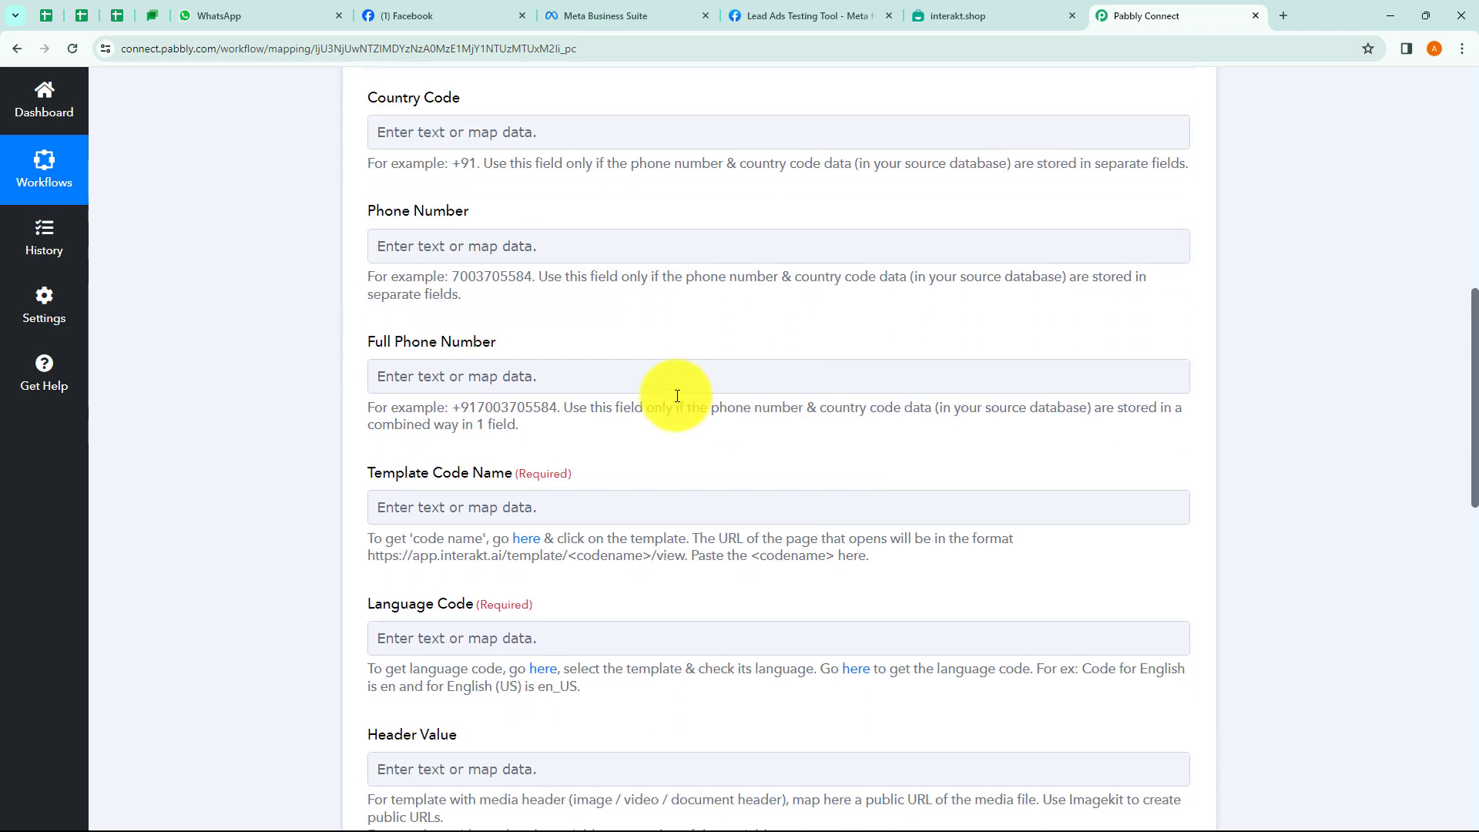
Map the Facebook lead's Res4 Phone Number into the Full Phone Number field.
{"action": "left_click", "coordinate": [488, 381]}
{"action": "left_click", "coordinate": [529, 521]}
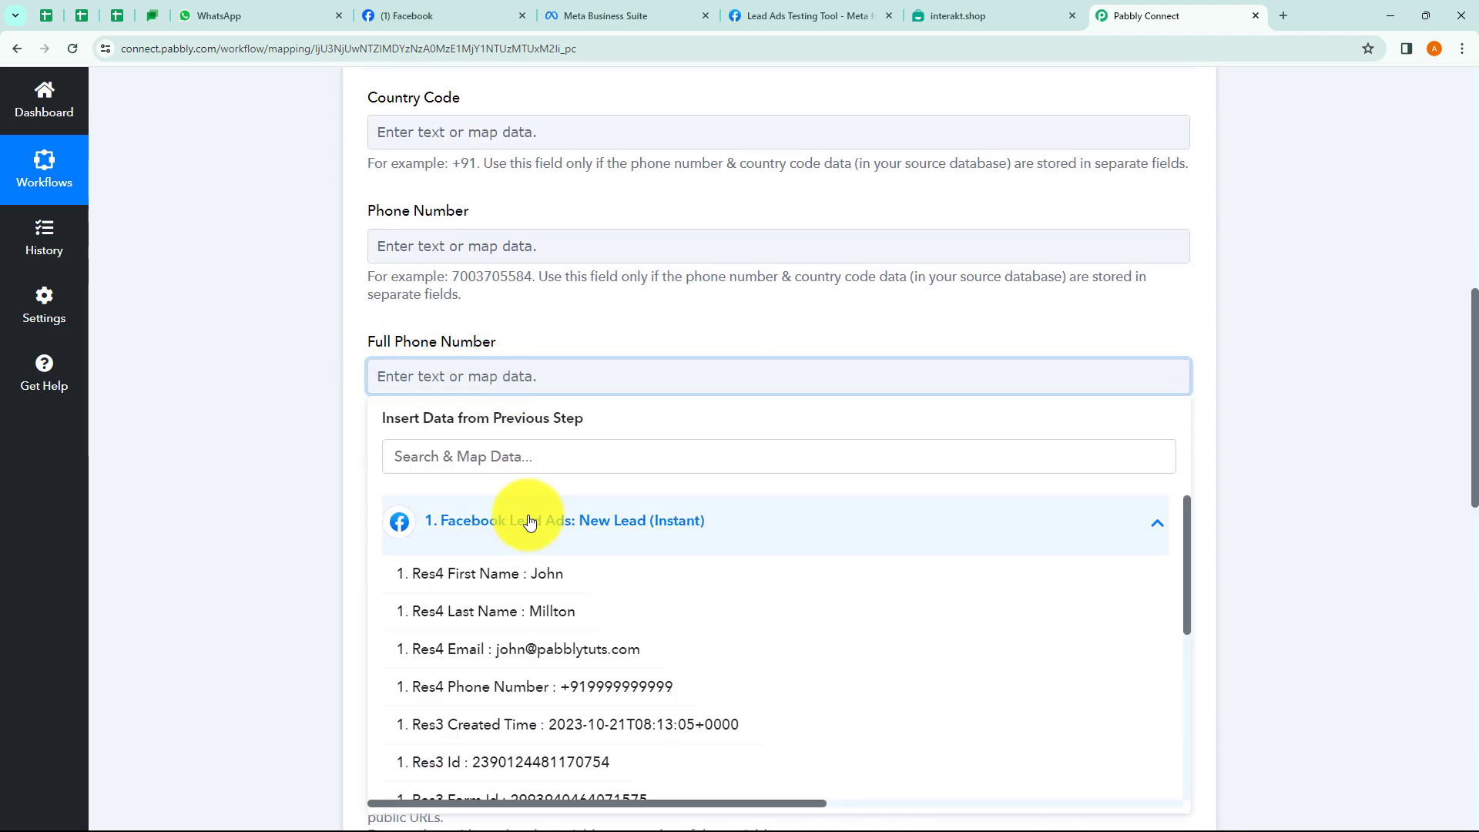
{"action": "left_click", "coordinate": [550, 691]}
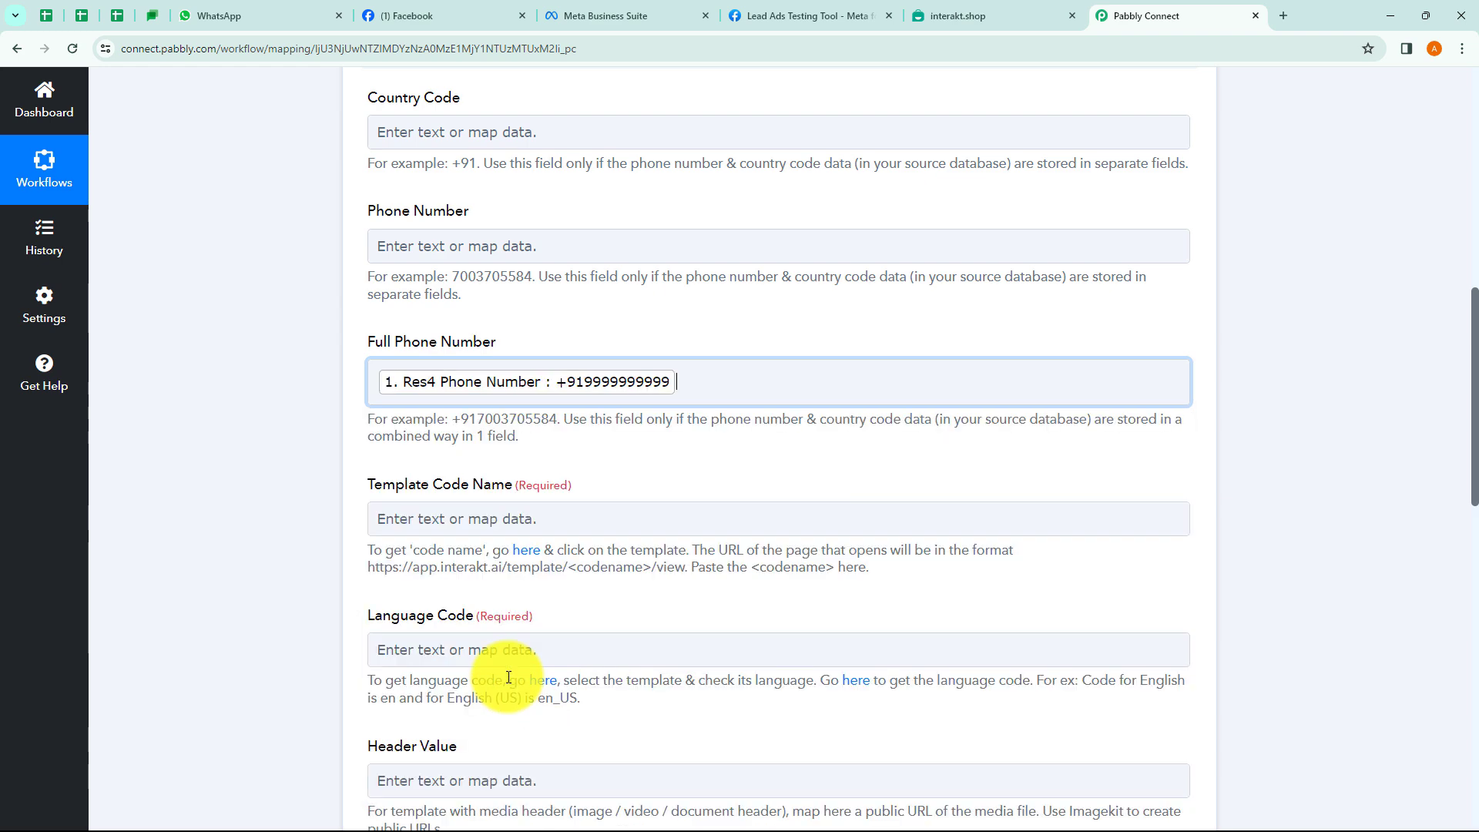
{"action": "left_click", "coordinate": [299, 533]}
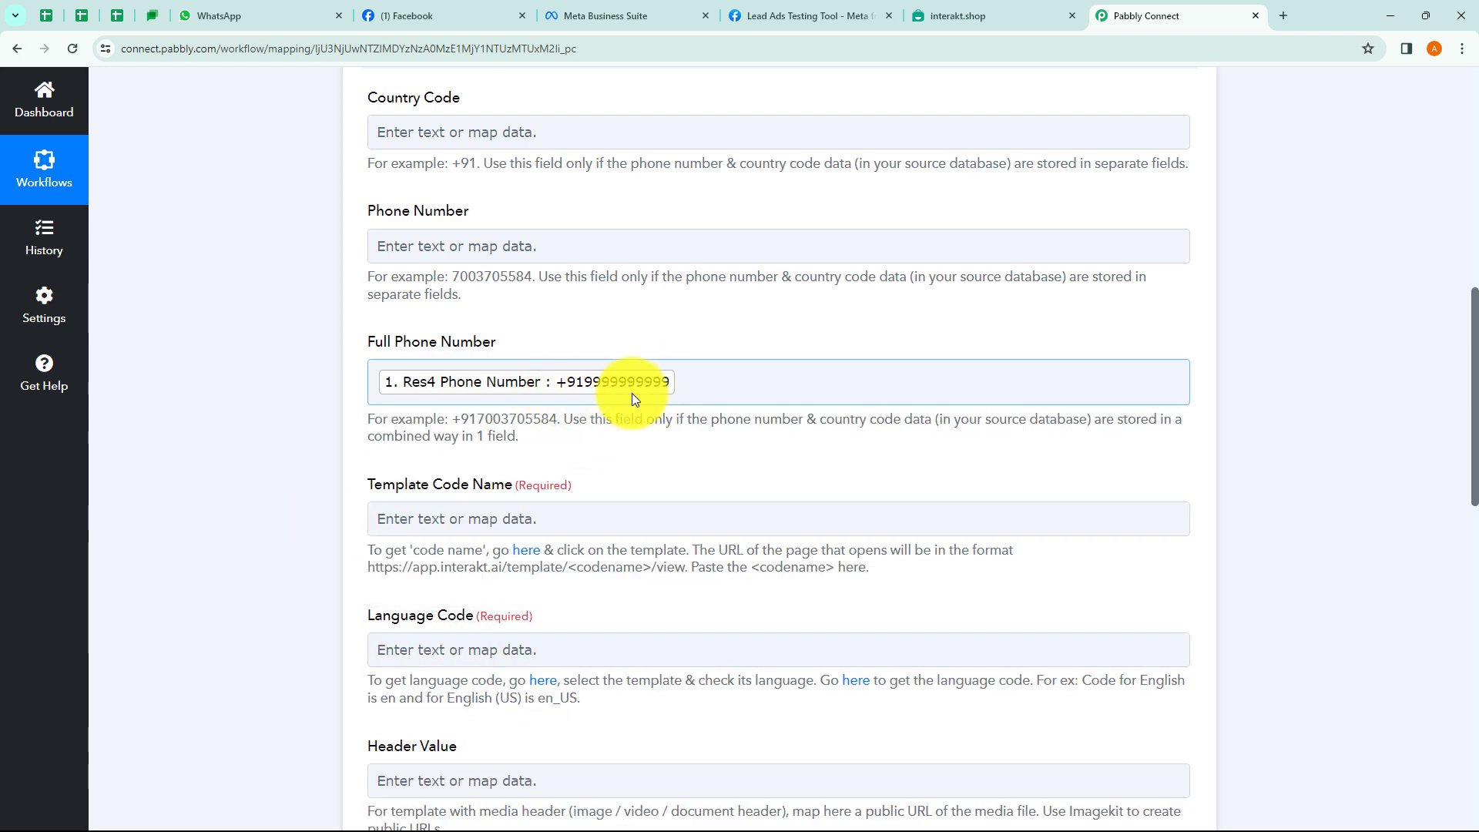
{"action": "scroll", "coordinate": [597, 393], "scroll_direction": "down", "scroll_amount": 3}
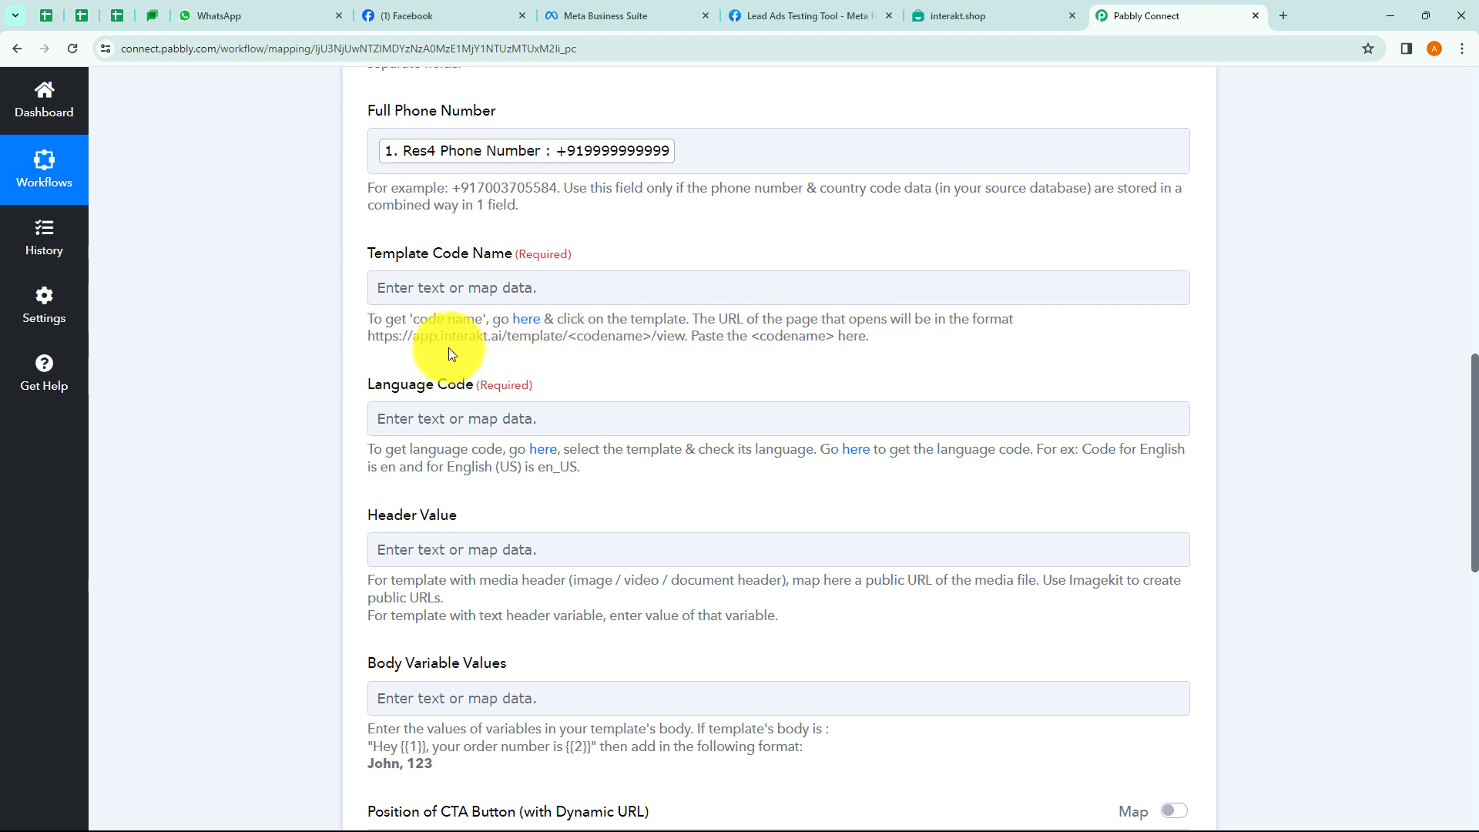
Highlight the codename part of the template URL in the help text, then go to Interakt's templates.
{"action": "left_click_drag", "start_coordinate": [571, 336], "coordinate": [653, 336]}
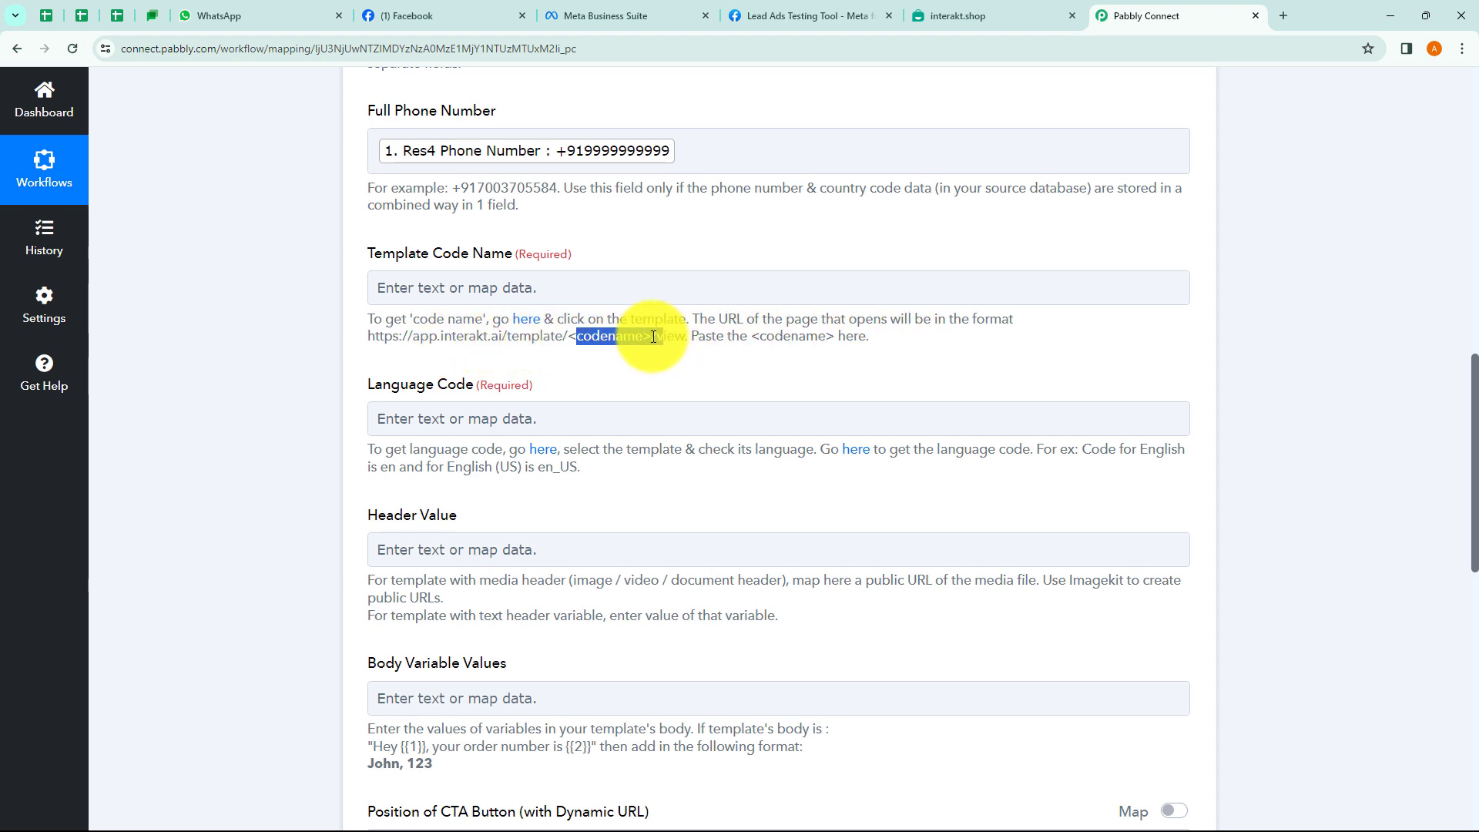
{"action": "left_click", "coordinate": [283, 318]}
{"action": "scroll", "coordinate": [428, 293], "scroll_direction": "down", "scroll_amount": 1}
{"action": "left_click", "coordinate": [482, 220]}
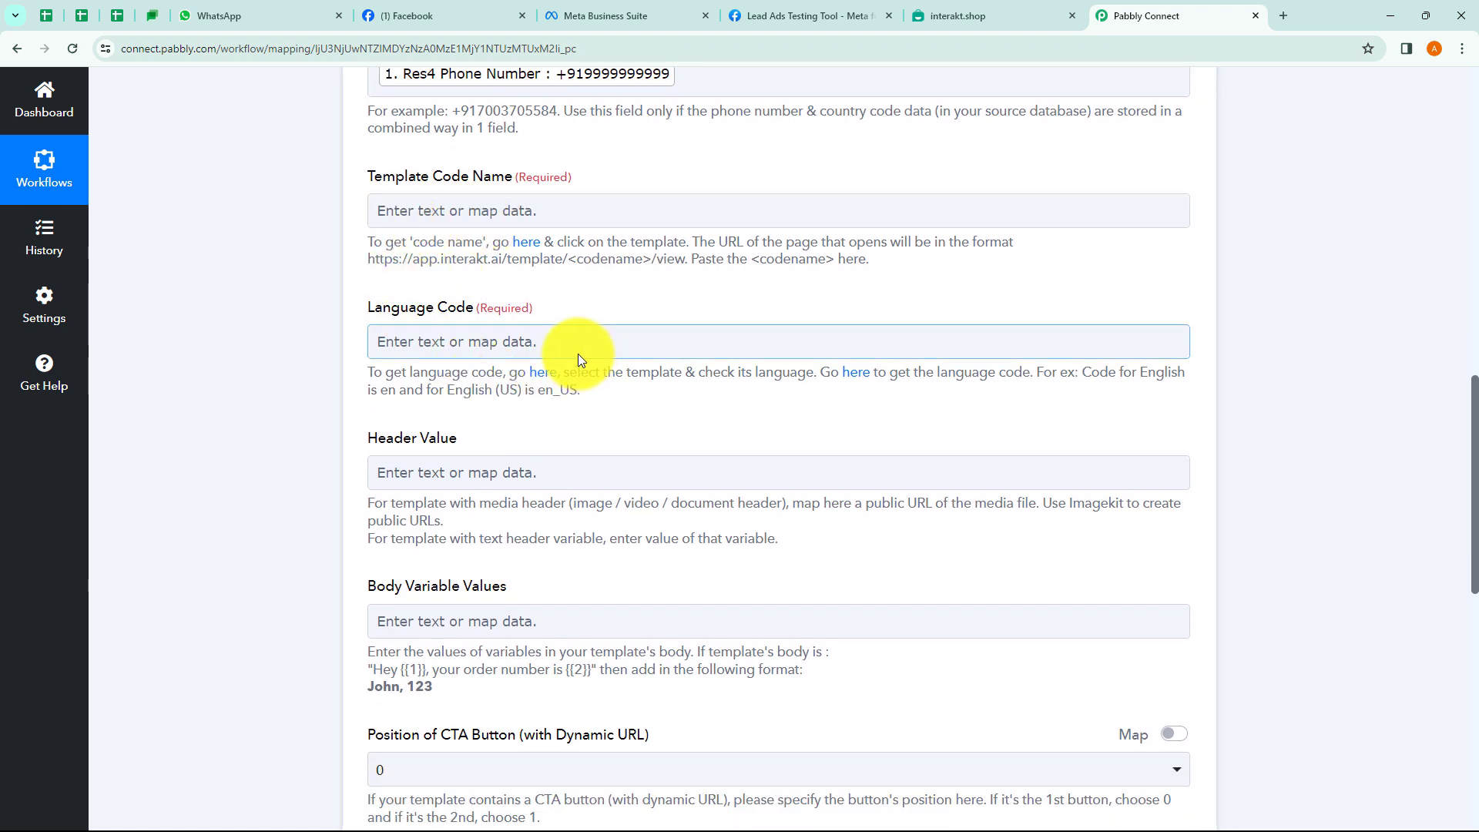
{"action": "left_click", "coordinate": [949, 19]}
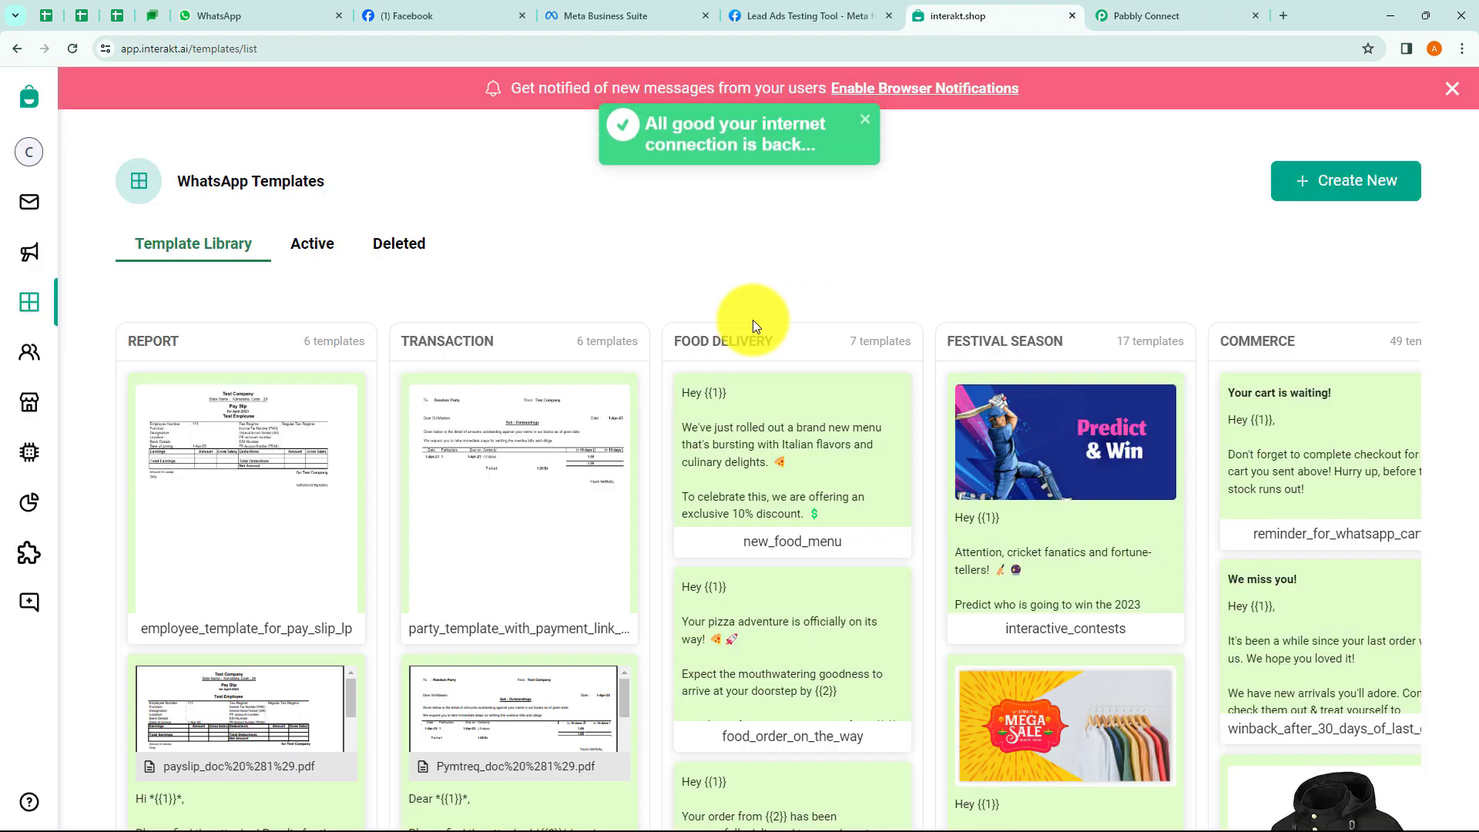
Open the My Tour Guide template and copy my_tour_guide from its web address.
{"action": "left_click", "coordinate": [308, 244]}
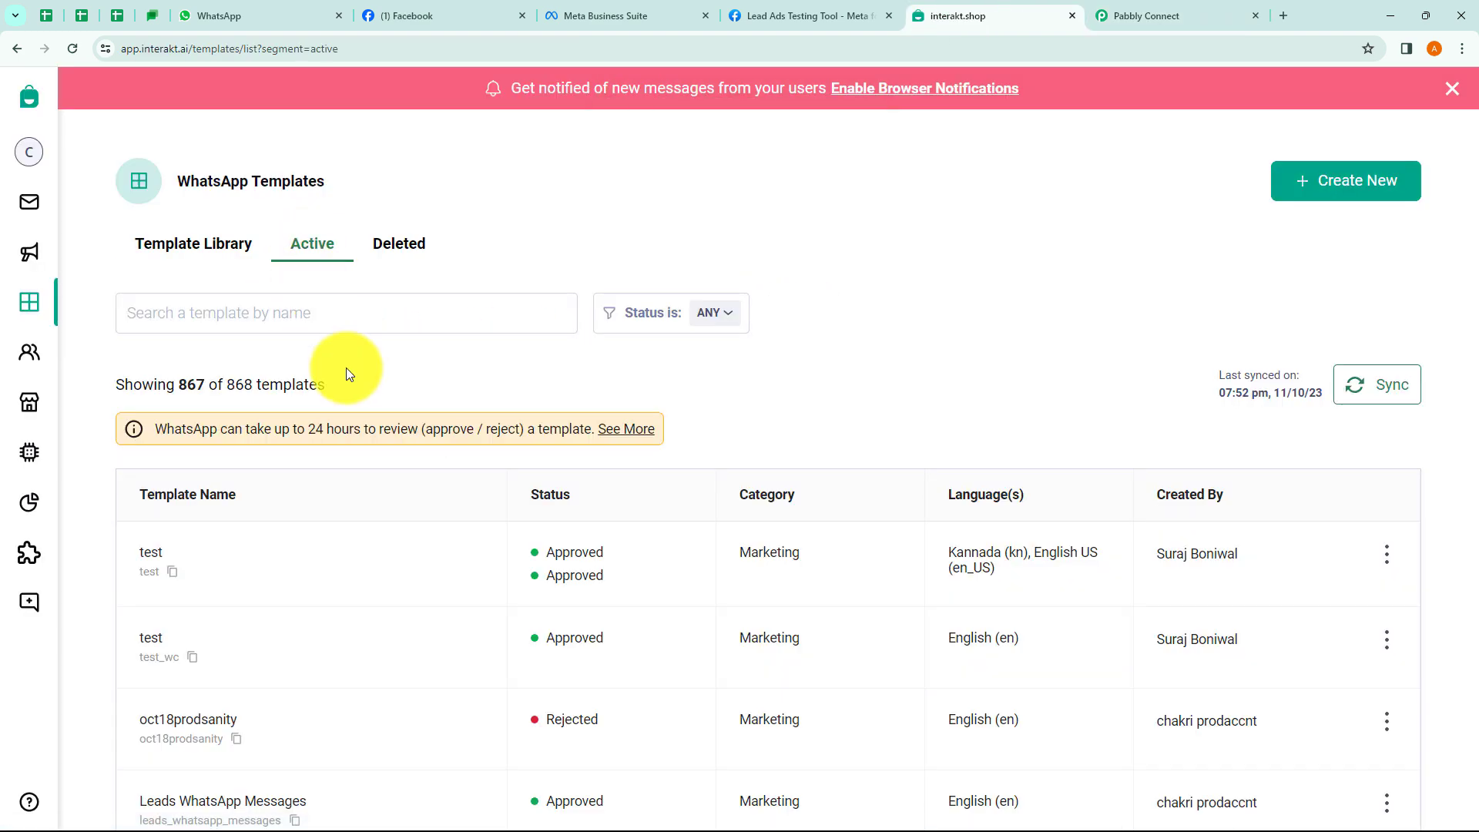
{"action": "scroll", "coordinate": [243, 426], "scroll_direction": "down", "scroll_amount": 1}
{"action": "scroll", "coordinate": [242, 425], "scroll_direction": "down", "scroll_amount": 5}
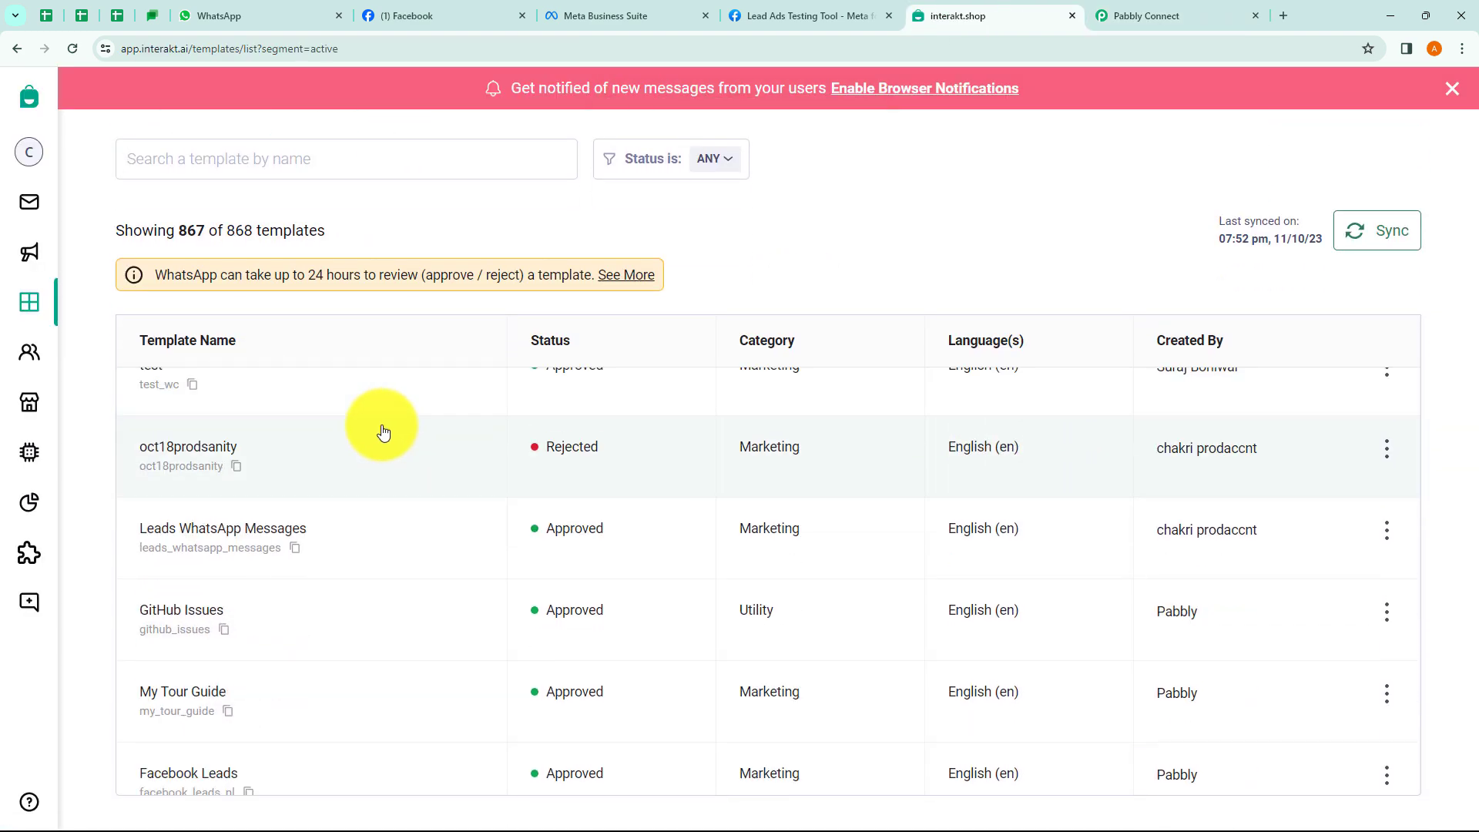
{"action": "left_click", "coordinate": [216, 593]}
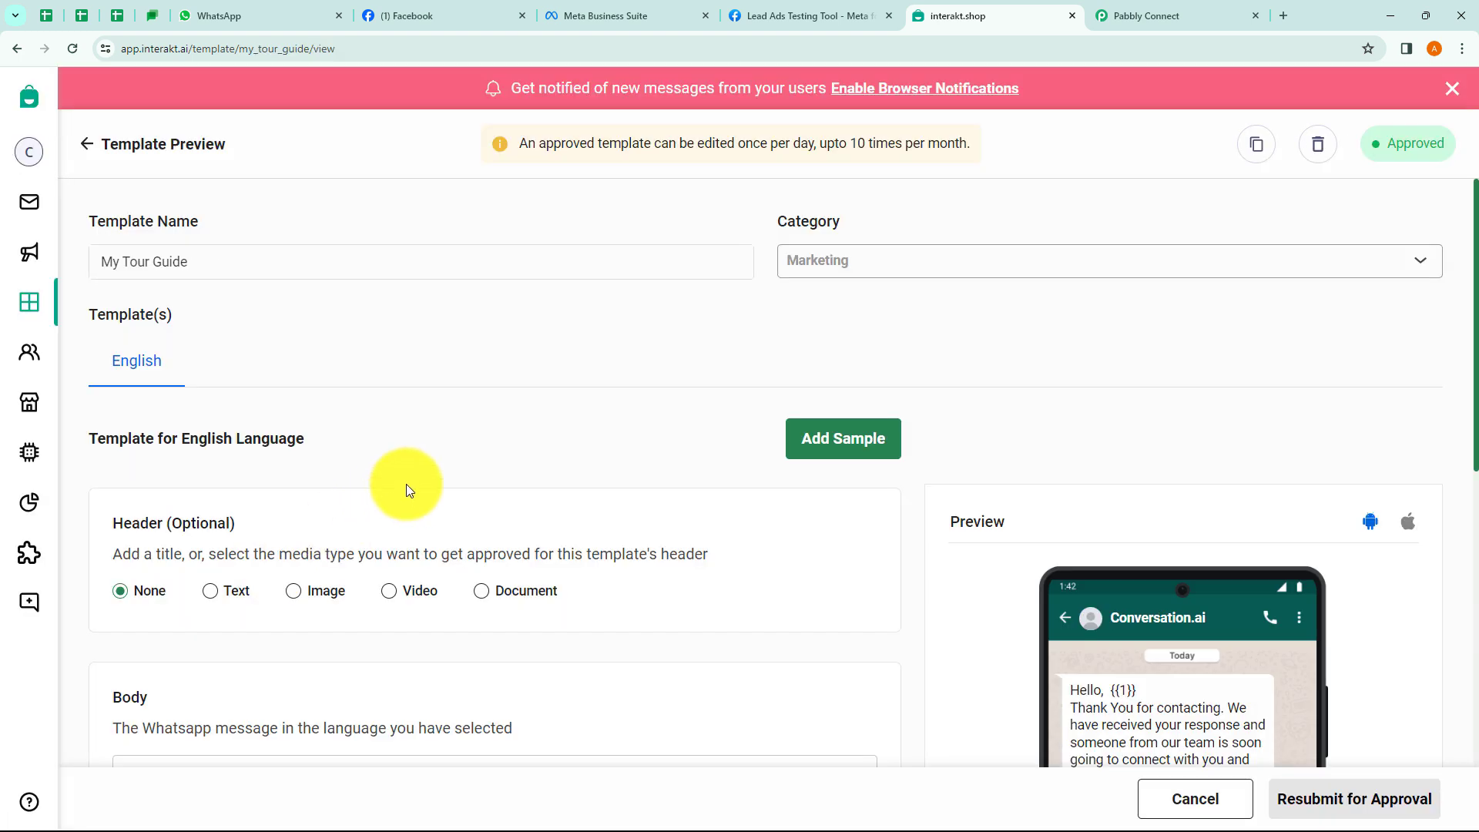
{"action": "left_click", "coordinate": [225, 49]}
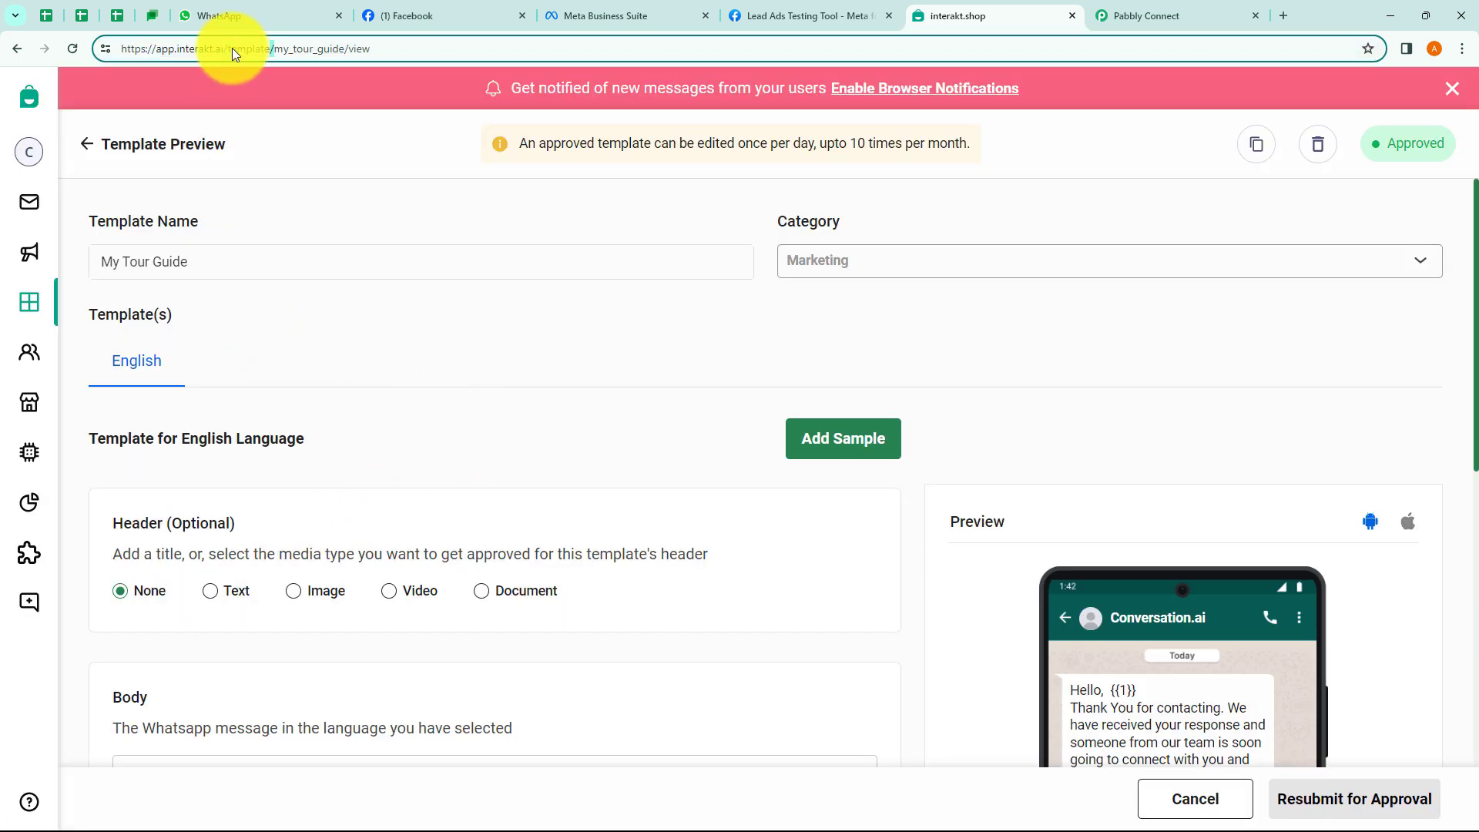
{"action": "double_click", "coordinate": [284, 52]}
{"action": "key", "text": "ctrl+c"}
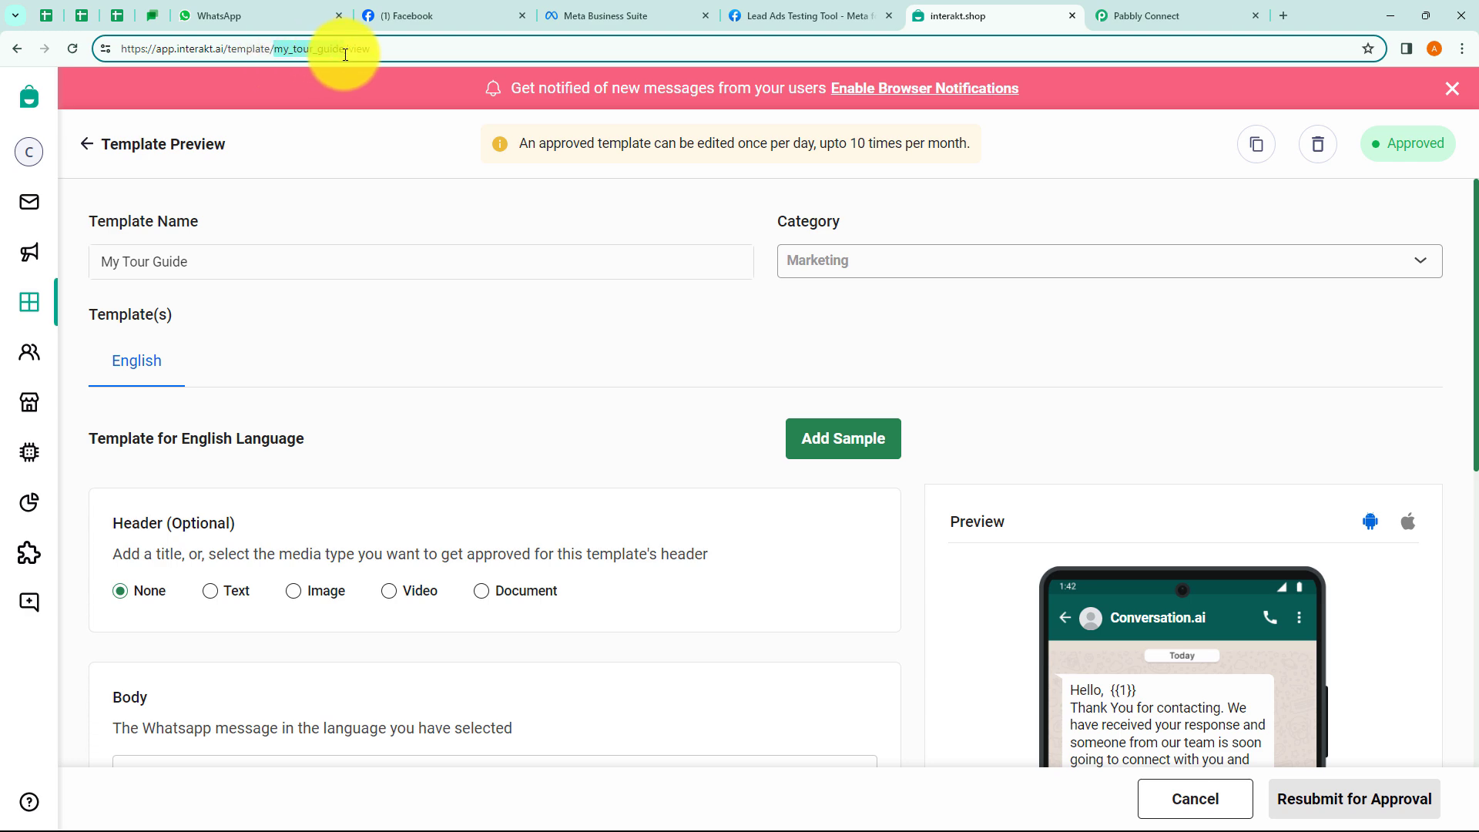
{"action": "left_click", "coordinate": [1138, 15]}
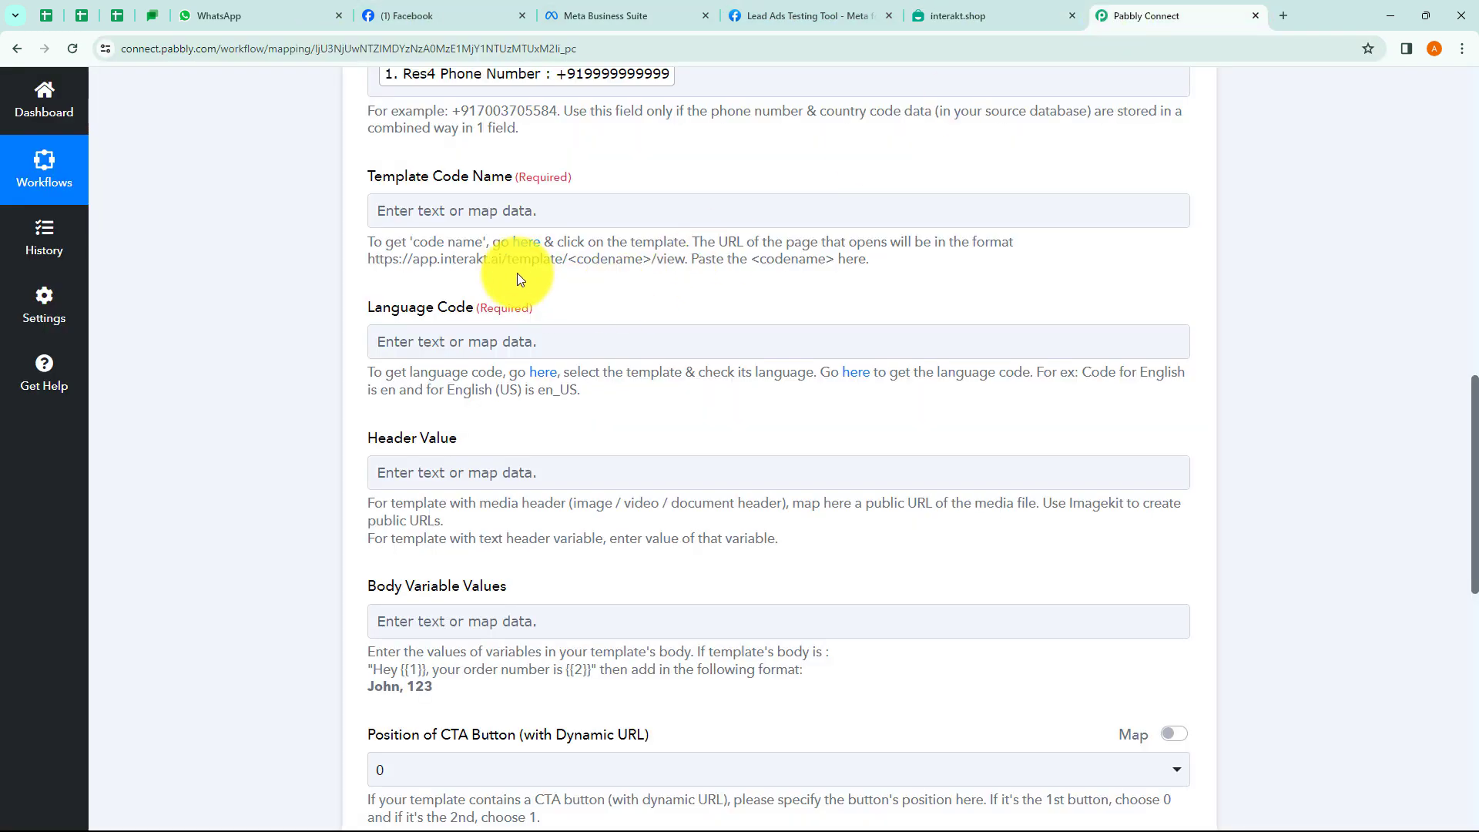
Paste my_tour_guide into the Template Code Name field.
{"action": "left_click", "coordinate": [477, 213]}
{"action": "key", "text": "ctrl+v"}
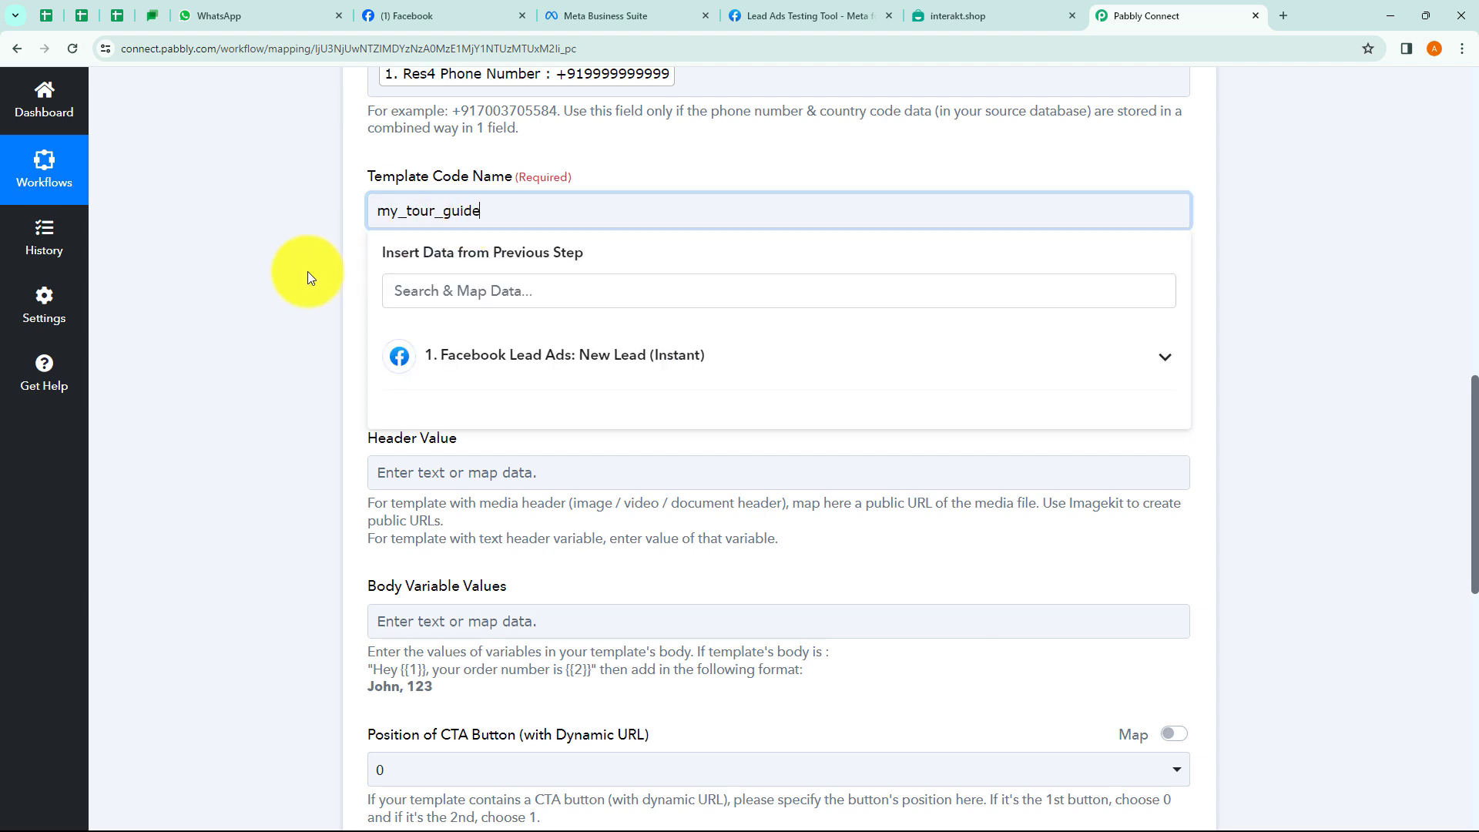
{"action": "left_click", "coordinate": [322, 268]}
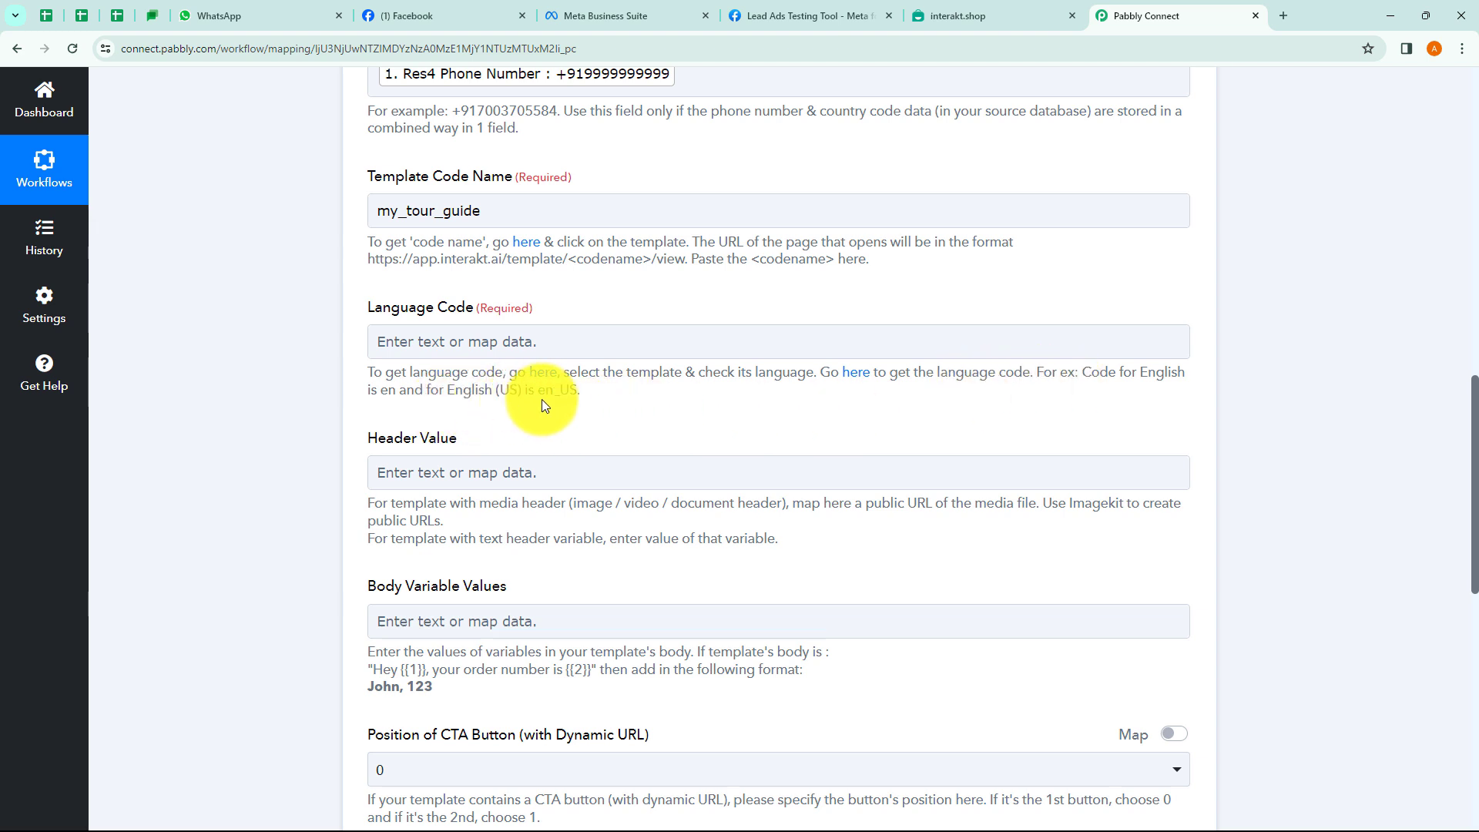
{"action": "left_click", "coordinate": [855, 377]}
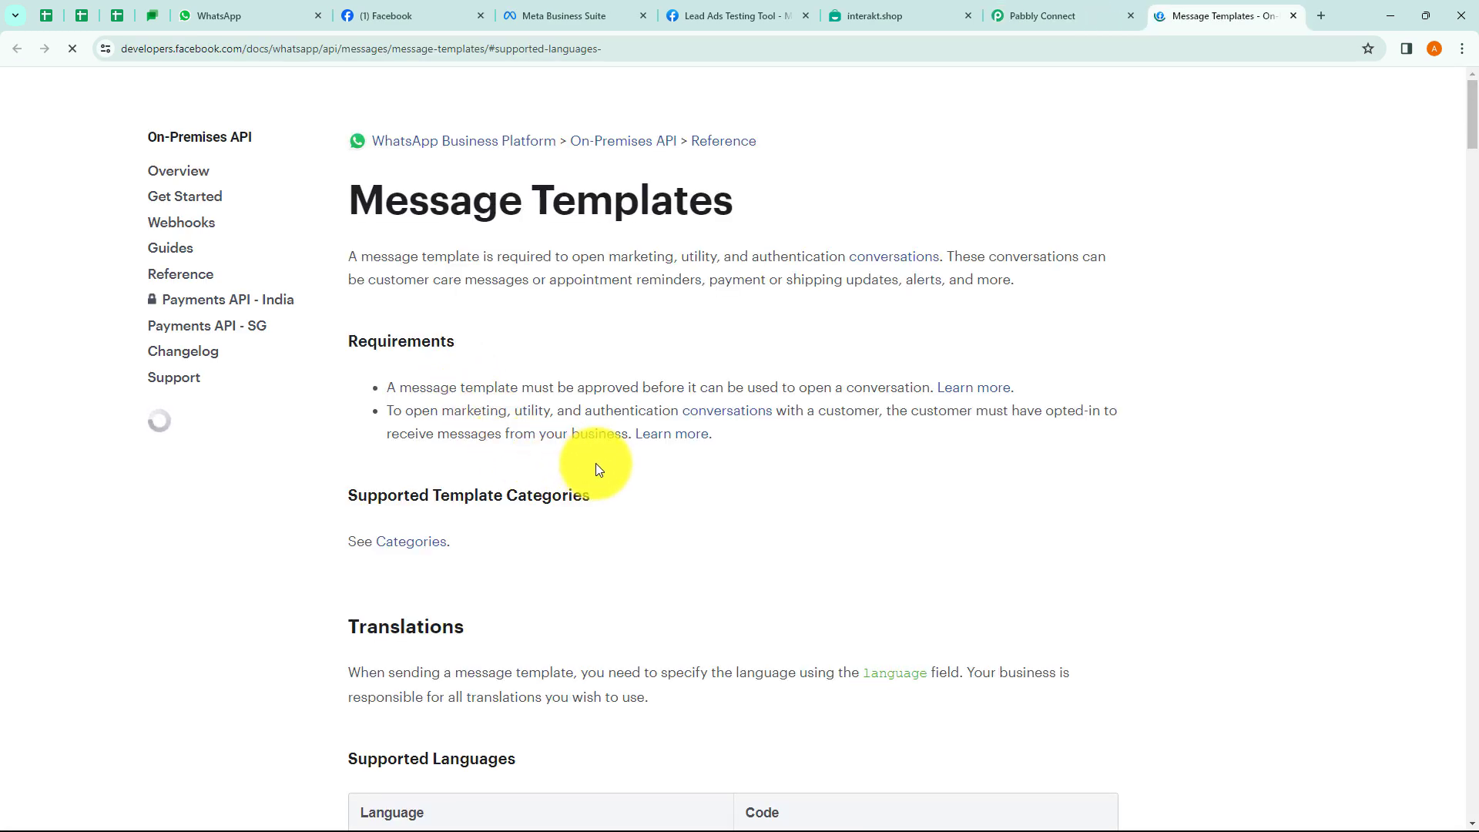
{"action": "scroll", "coordinate": [594, 433], "scroll_direction": "down", "scroll_amount": 10}
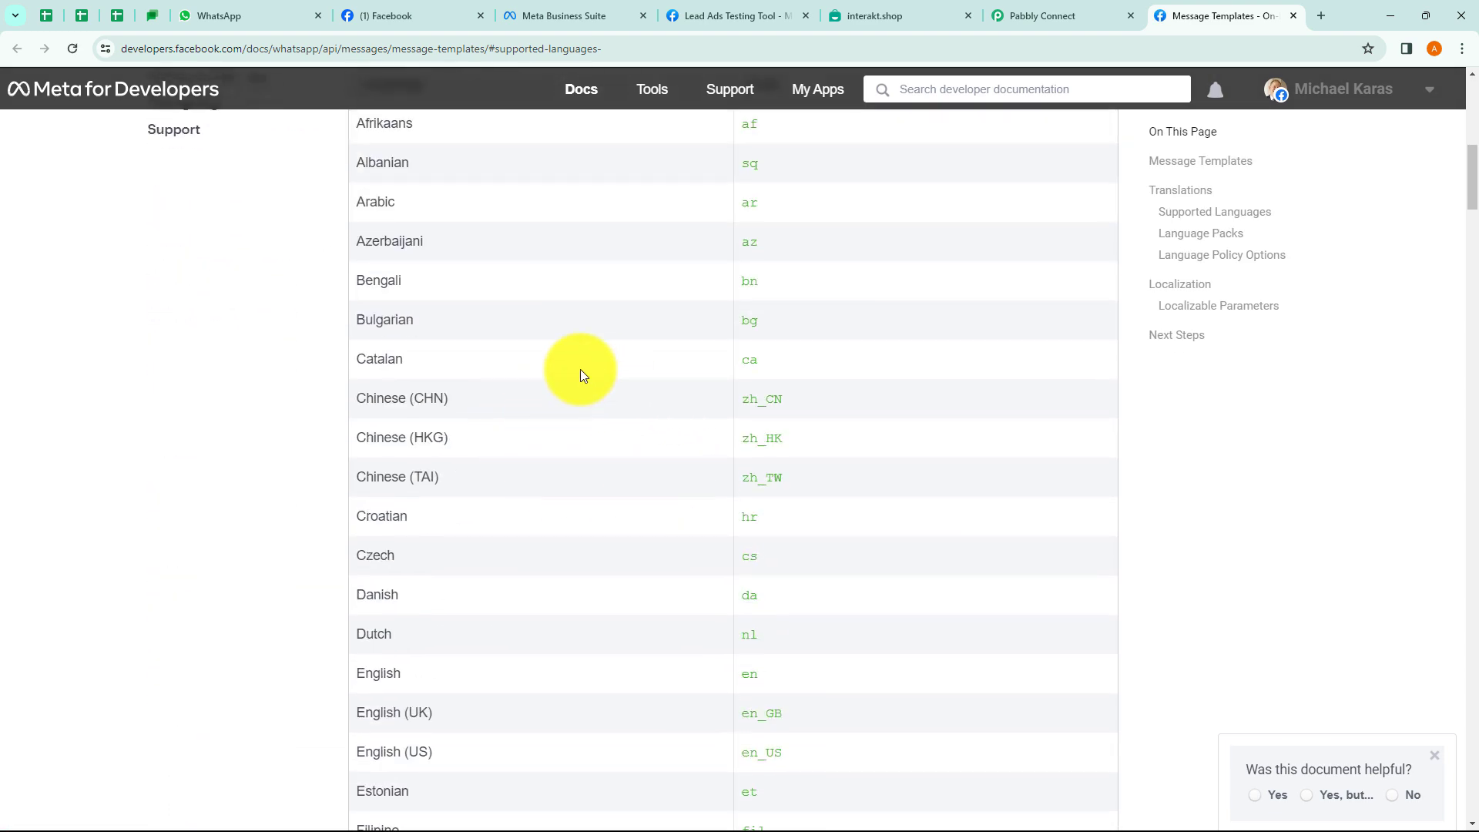
{"action": "left_click", "coordinate": [1292, 16]}
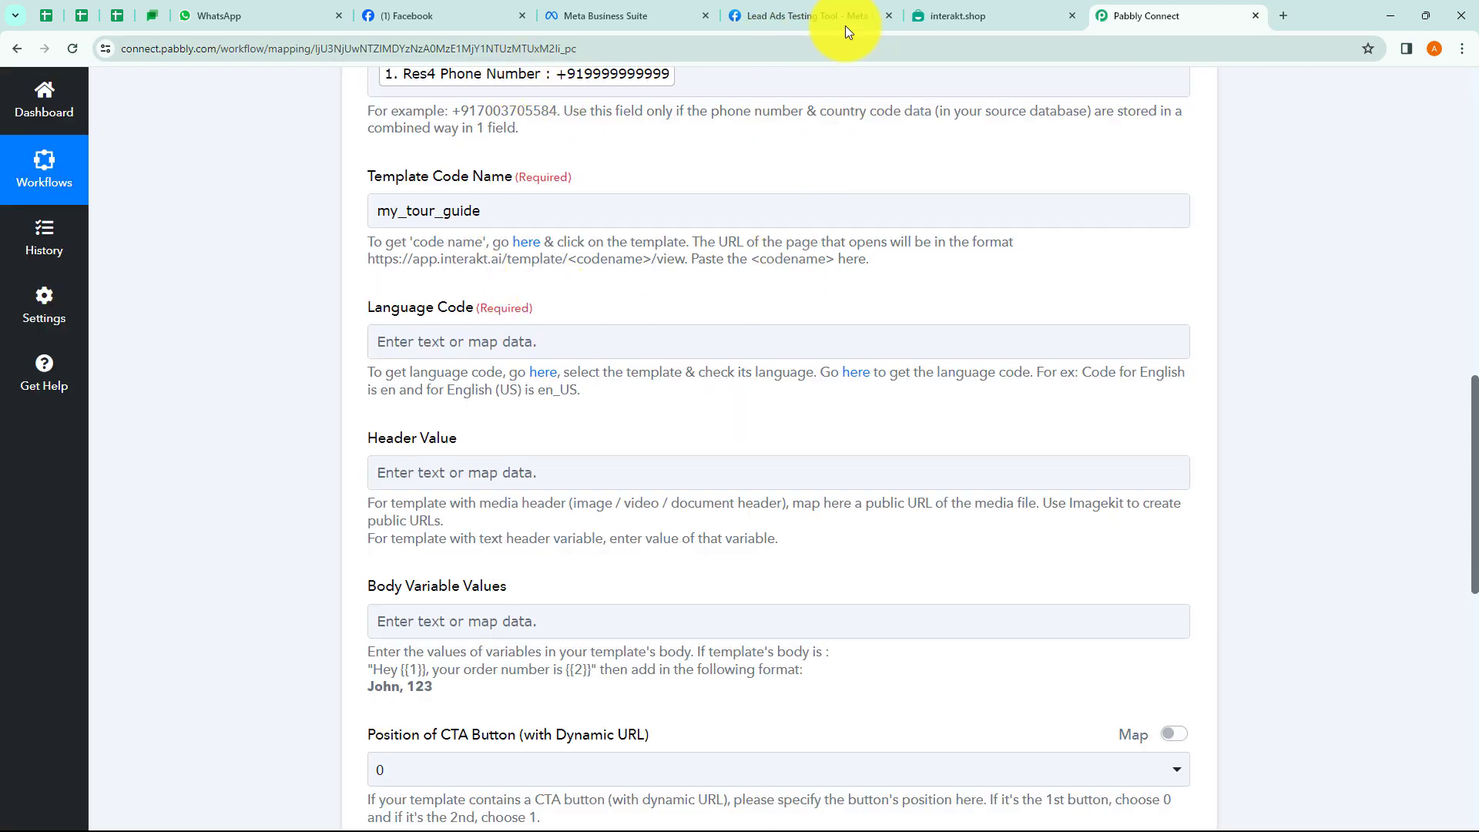
Confirm the template is in English, then enter en as the Language Code.
{"action": "left_click", "coordinate": [952, 14]}
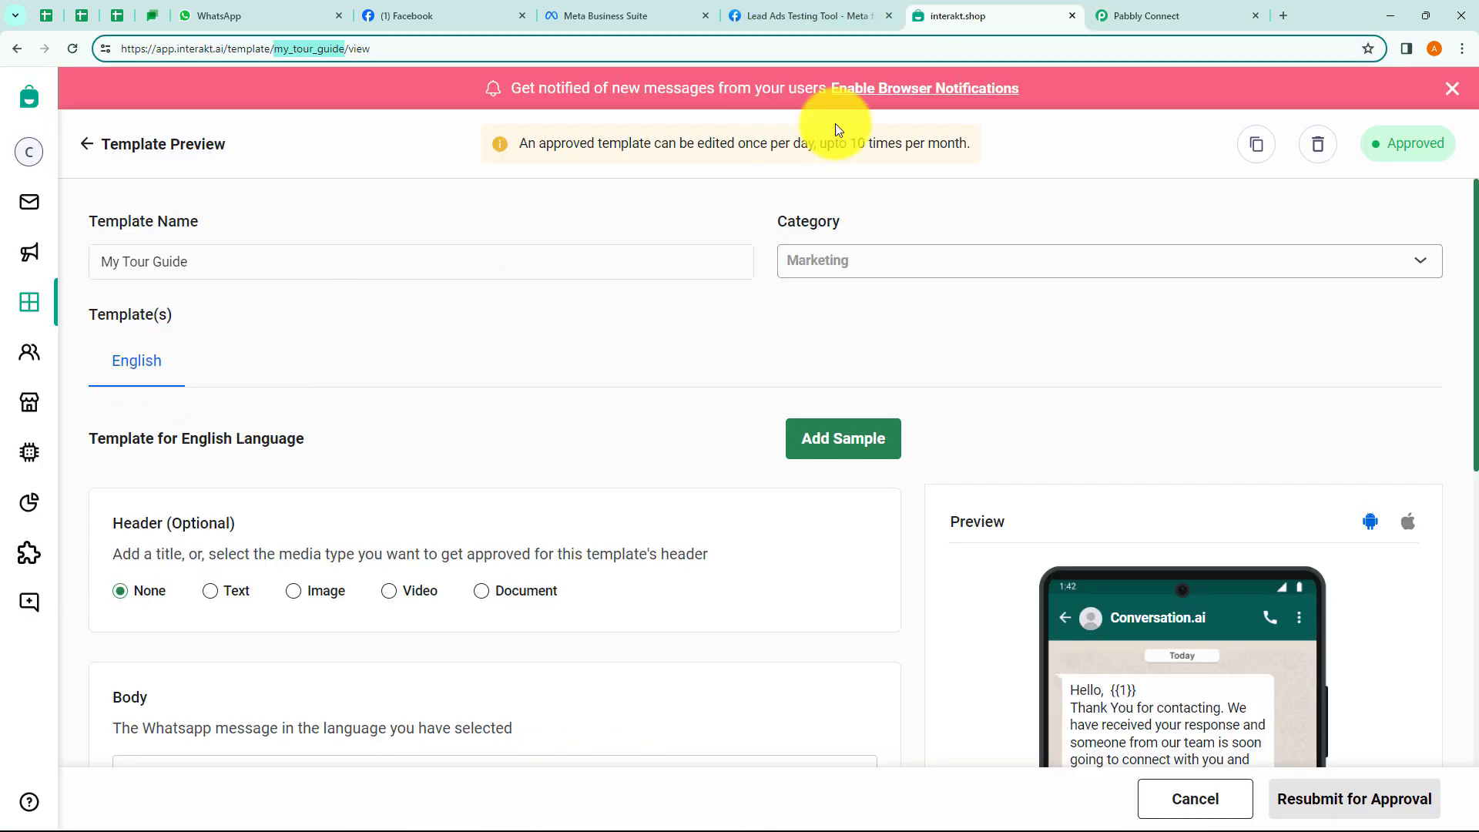
{"action": "left_click", "coordinate": [1151, 15]}
{"action": "left_click", "coordinate": [452, 345]}
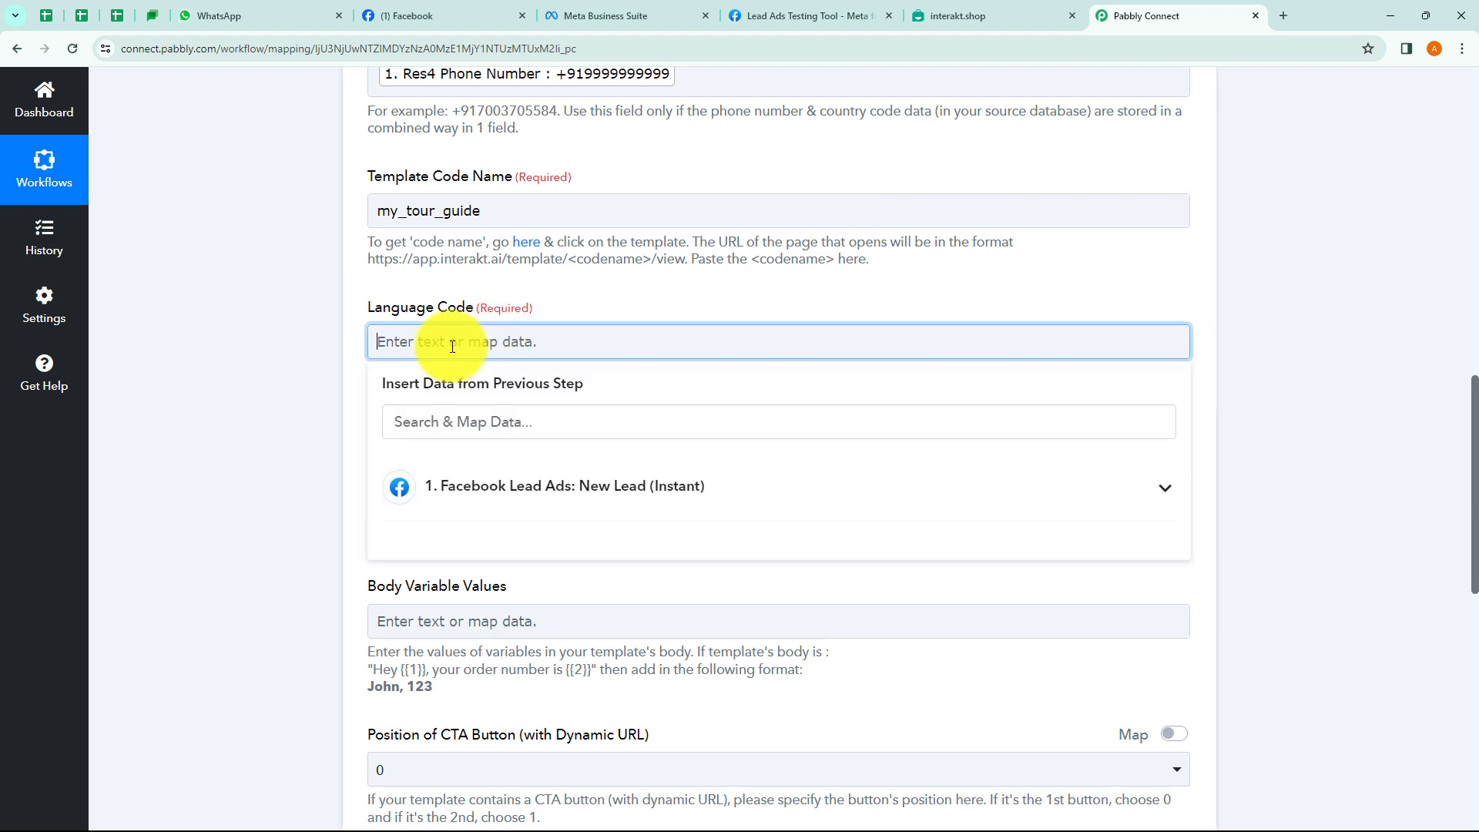
{"action": "type", "text": "en"}
{"action": "left_click", "coordinate": [211, 360]}
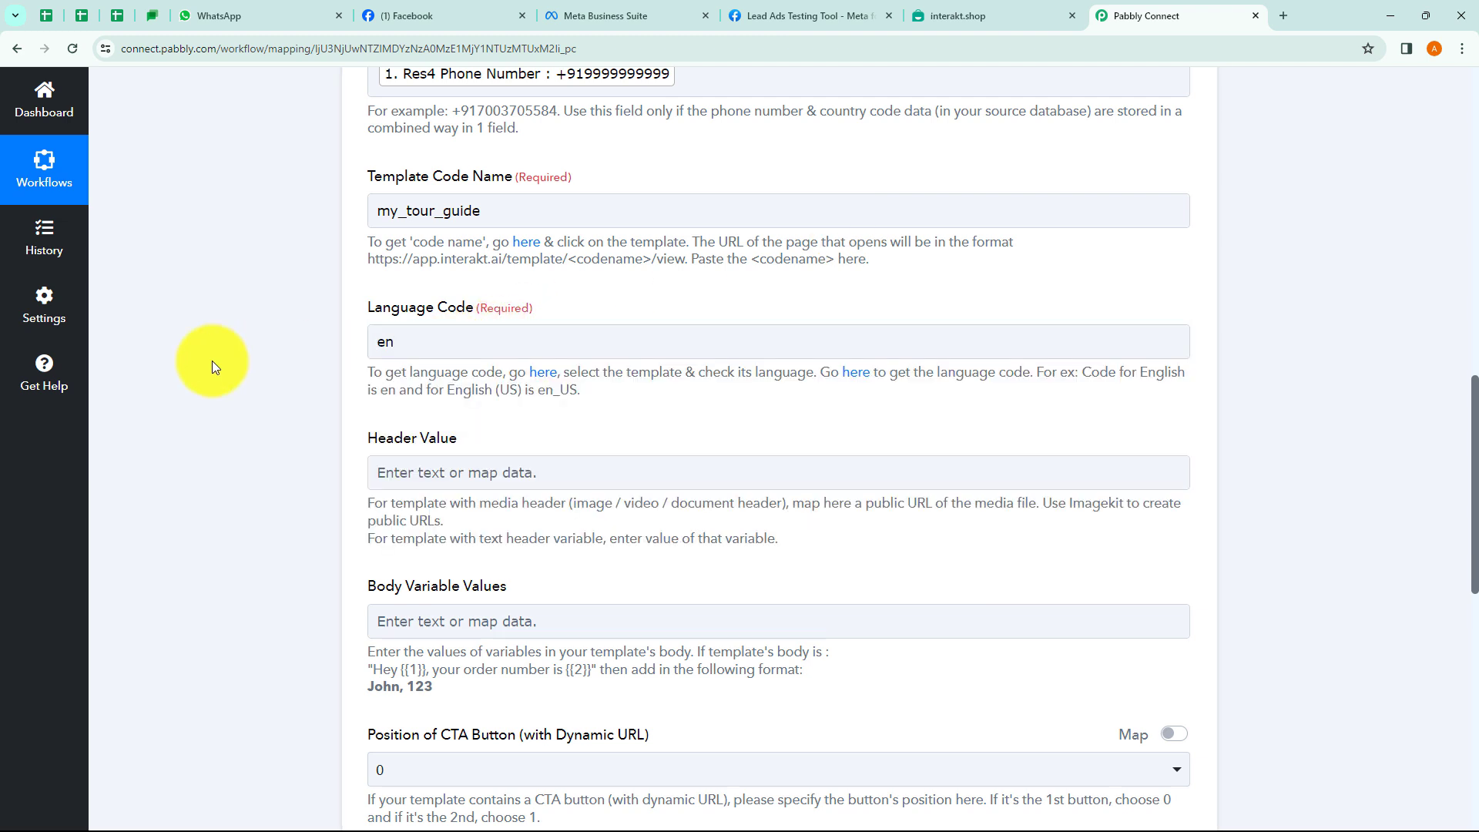
Look at the Body Variable Values field, then return to Interakt to check the template's variables.
{"action": "left_click", "coordinate": [483, 629]}
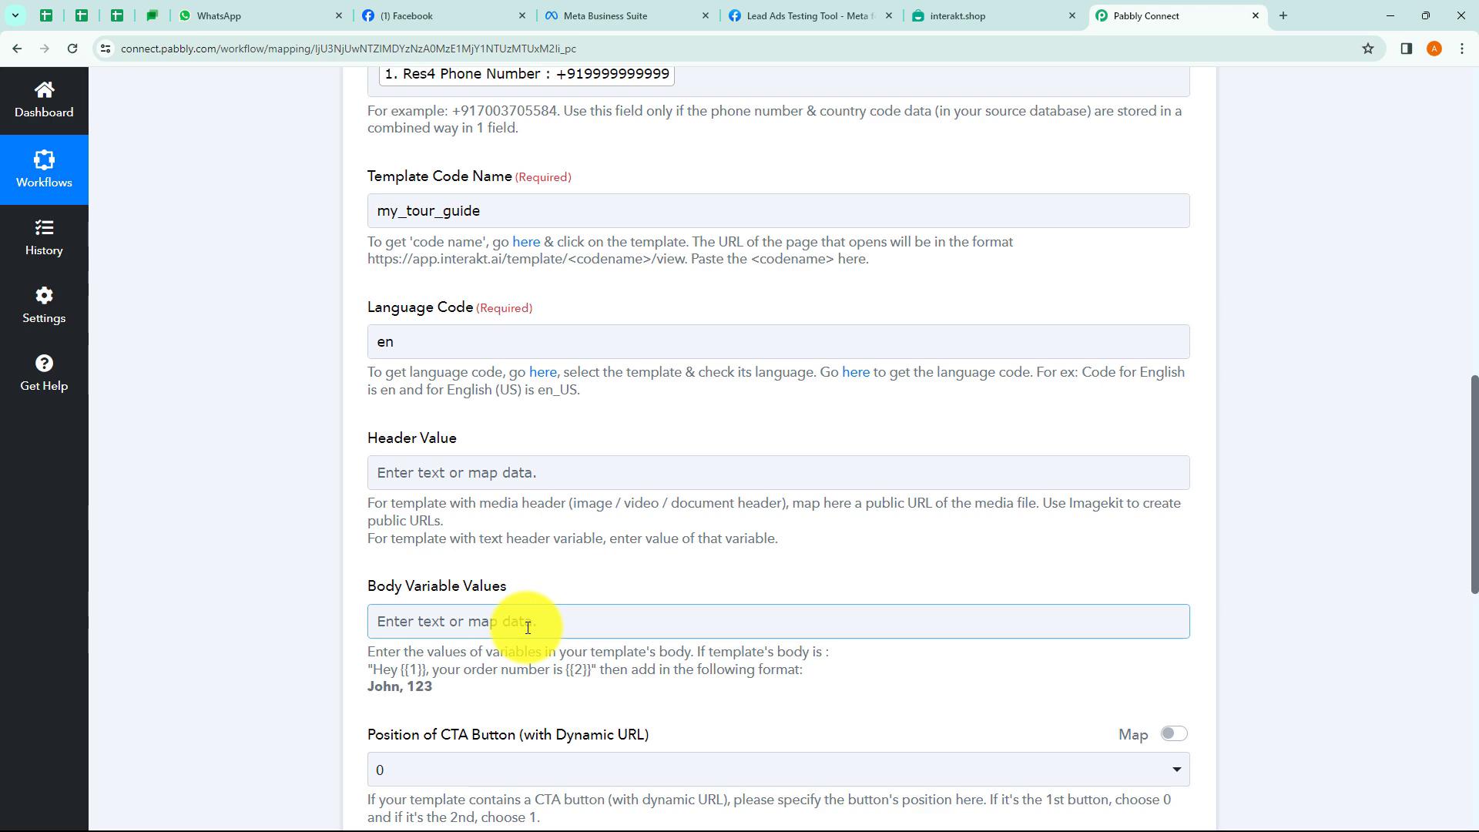
{"action": "left_click", "coordinate": [610, 400]}
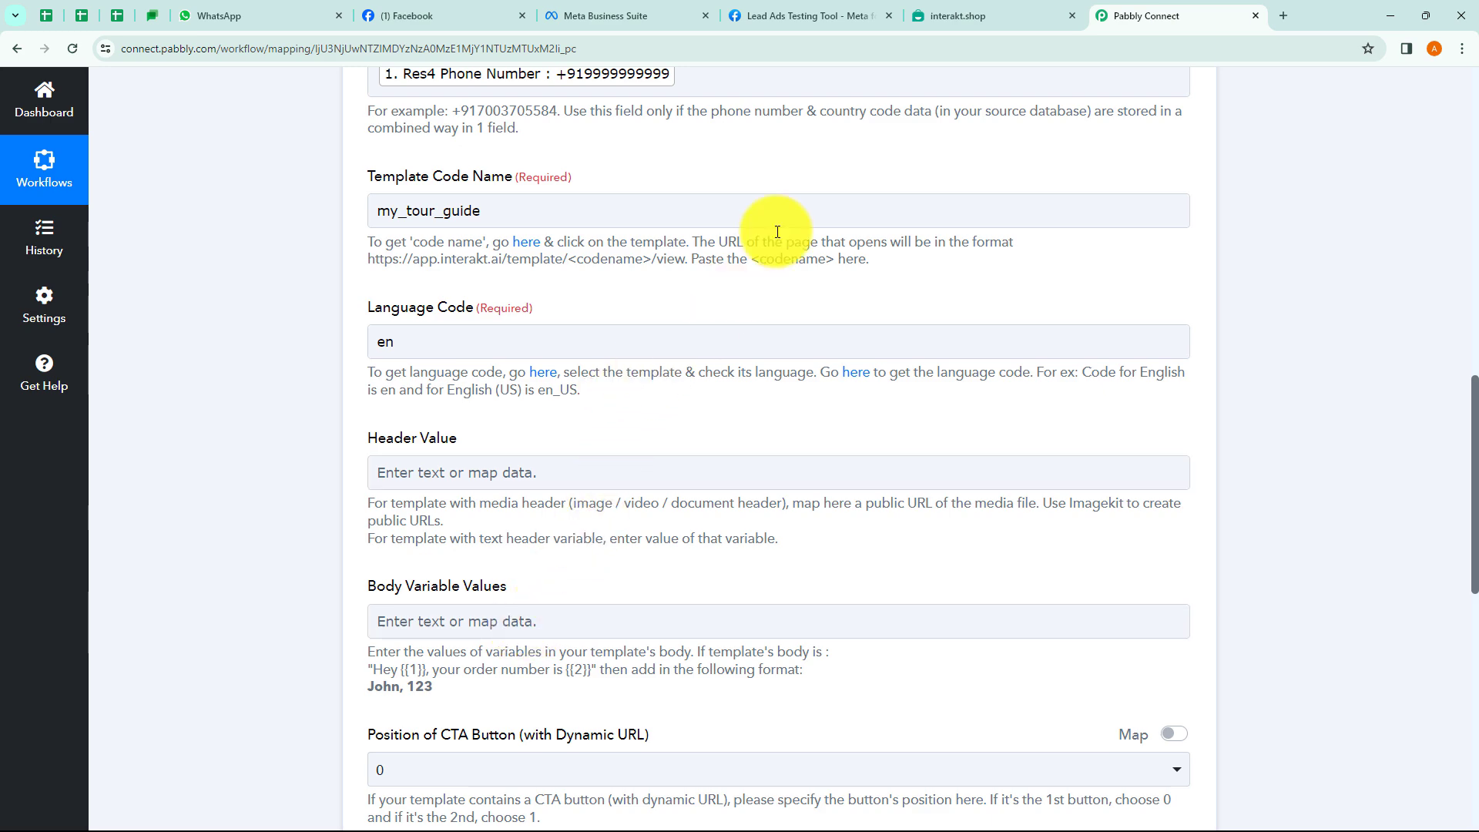
{"action": "left_click", "coordinate": [945, 13]}
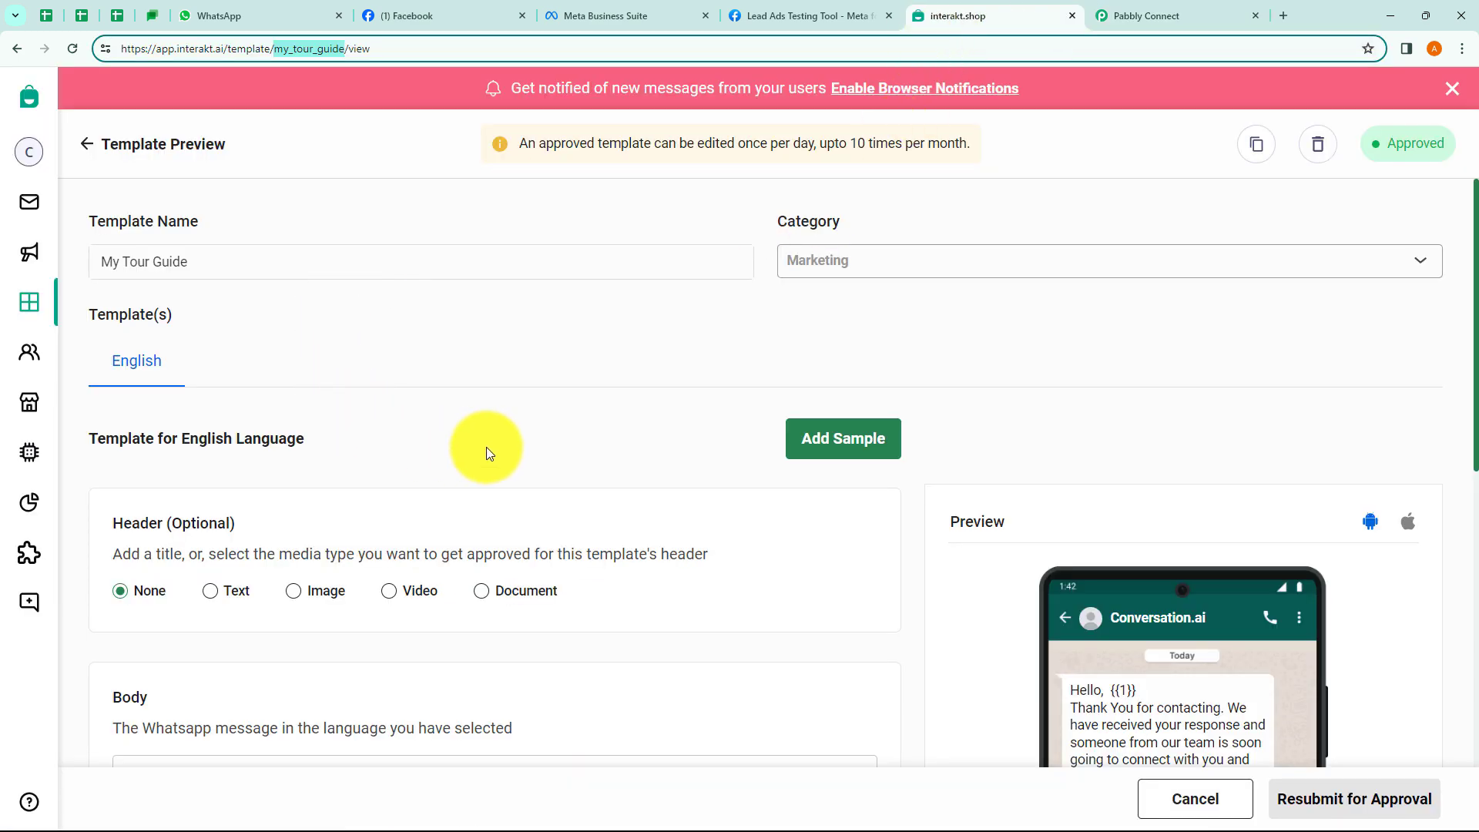
Review the My Tour Guide body text, close the notifications banner, and return to the templates list.
{"action": "scroll", "coordinate": [391, 391], "scroll_direction": "down", "scroll_amount": 3}
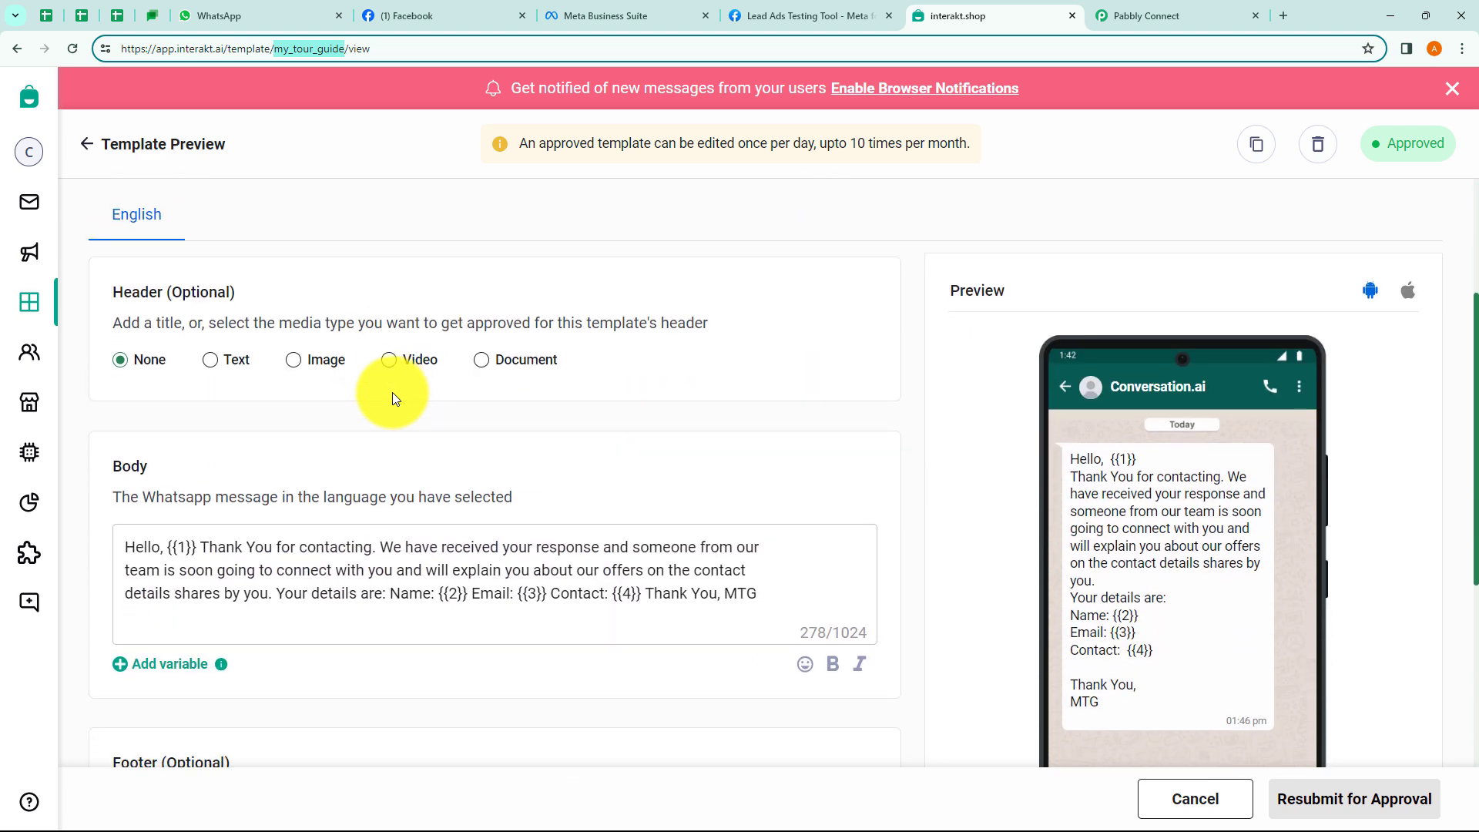
{"action": "scroll", "coordinate": [391, 391], "scroll_direction": "up", "scroll_amount": 3}
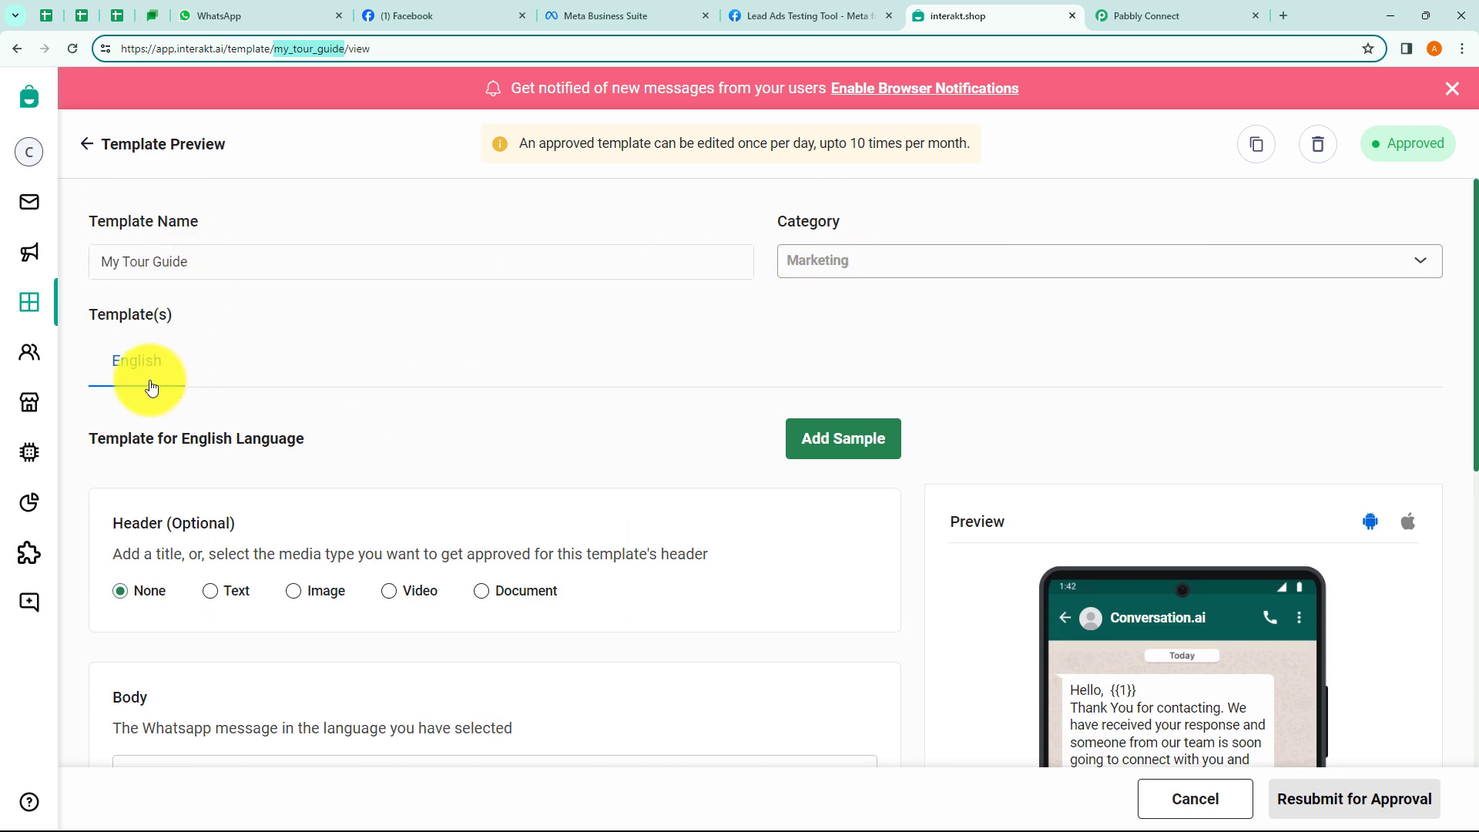
{"action": "scroll", "coordinate": [153, 448], "scroll_direction": "down", "scroll_amount": 2}
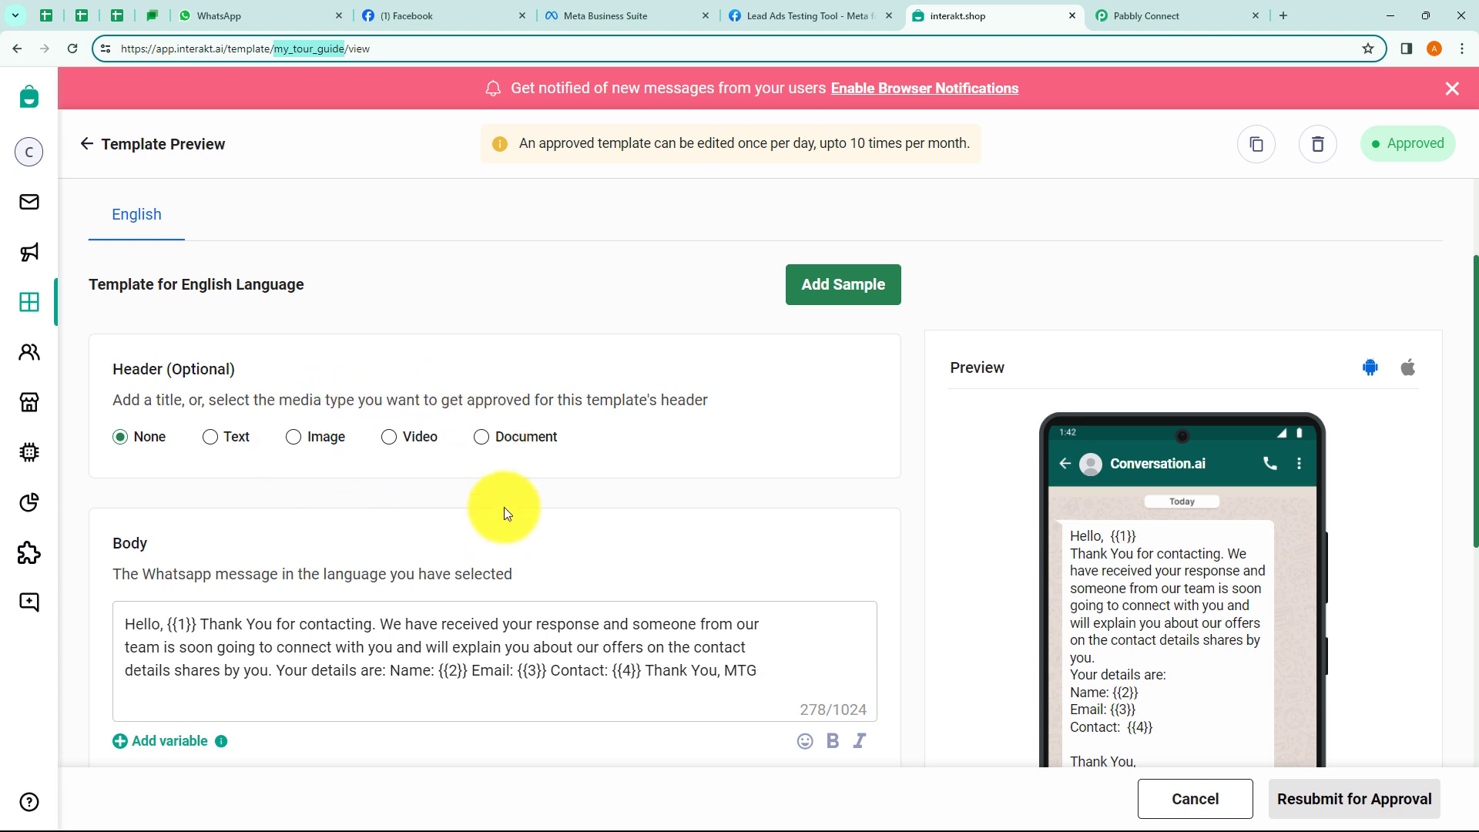
{"action": "scroll", "coordinate": [501, 501], "scroll_direction": "down", "scroll_amount": 2}
{"action": "left_click", "coordinate": [117, 470]}
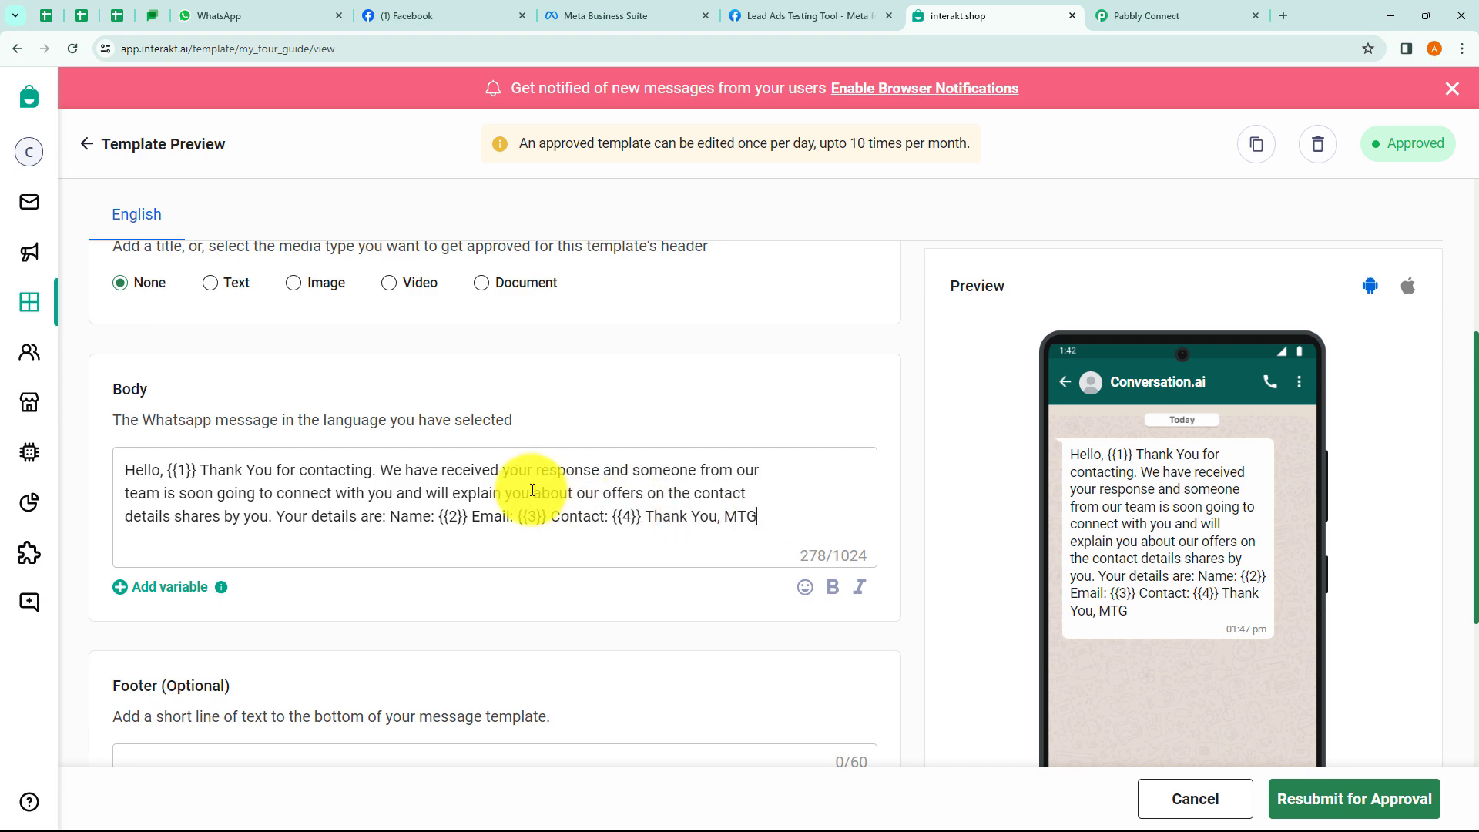
{"action": "scroll", "coordinate": [528, 481], "scroll_direction": "up", "scroll_amount": 4}
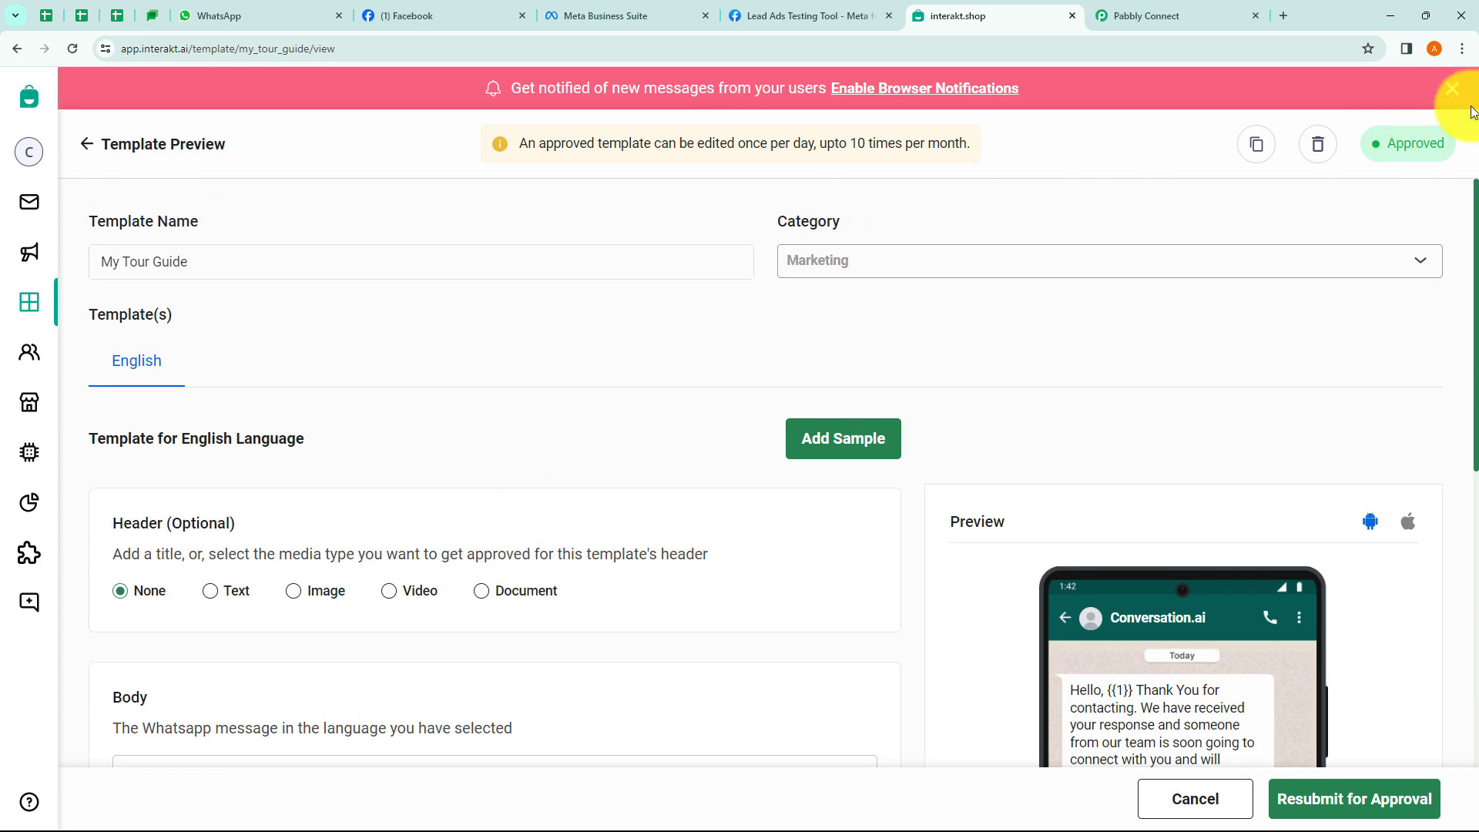
{"action": "left_click", "coordinate": [1452, 88]}
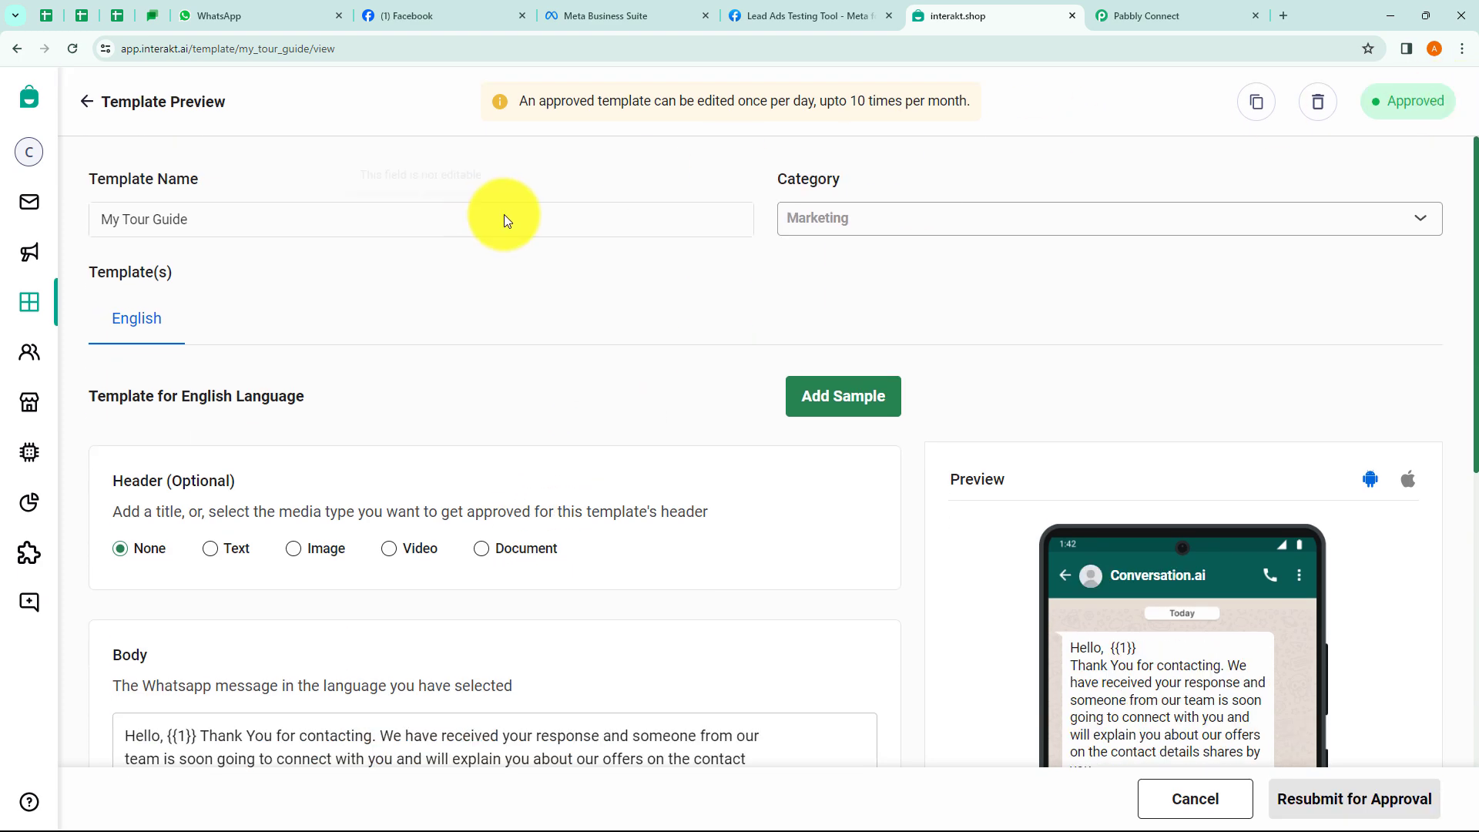
{"action": "left_click", "coordinate": [87, 104]}
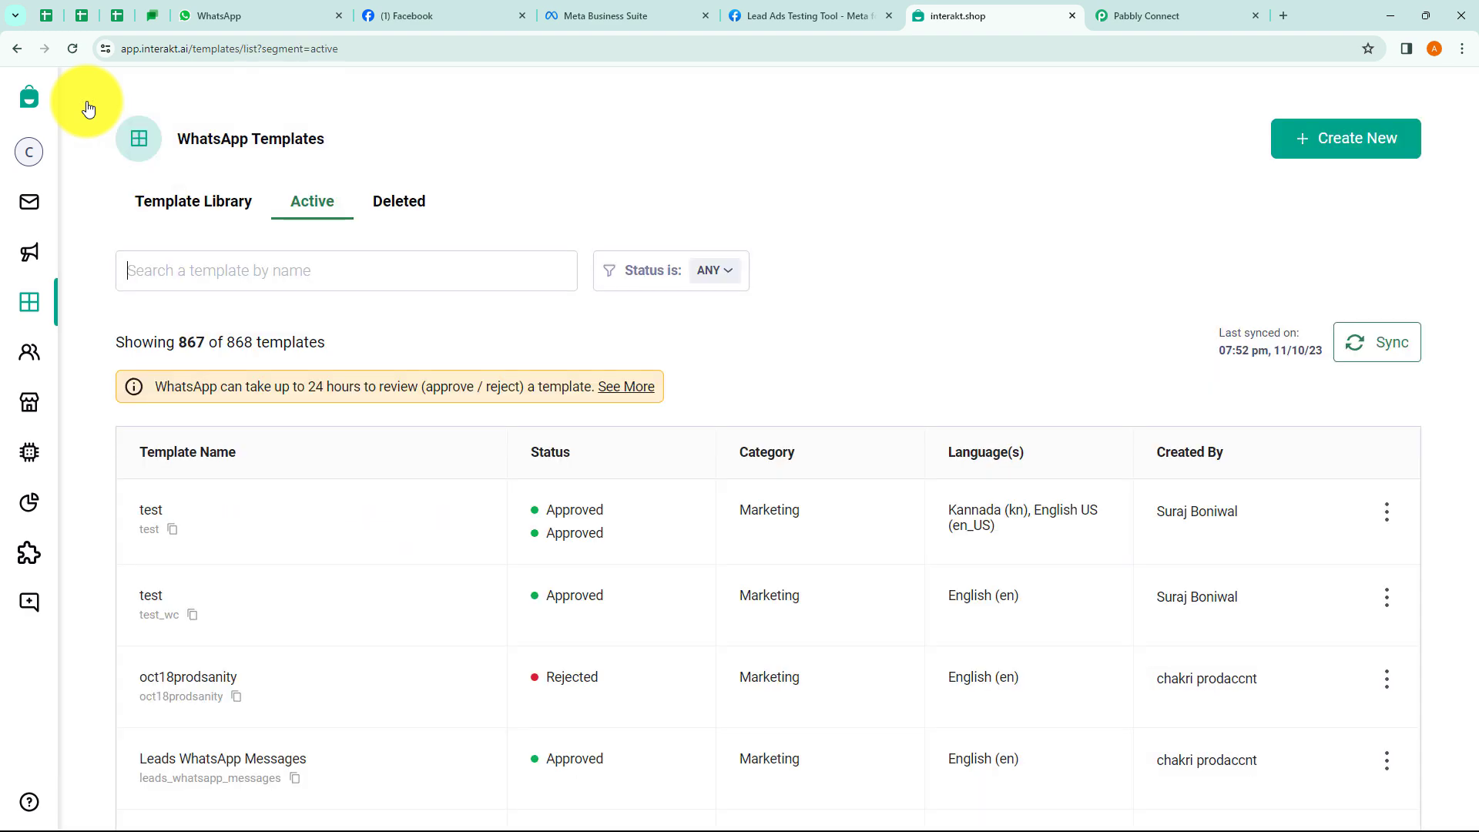
Start a new template named xyz with Marketing category and English language.
{"action": "left_click", "coordinate": [1348, 143]}
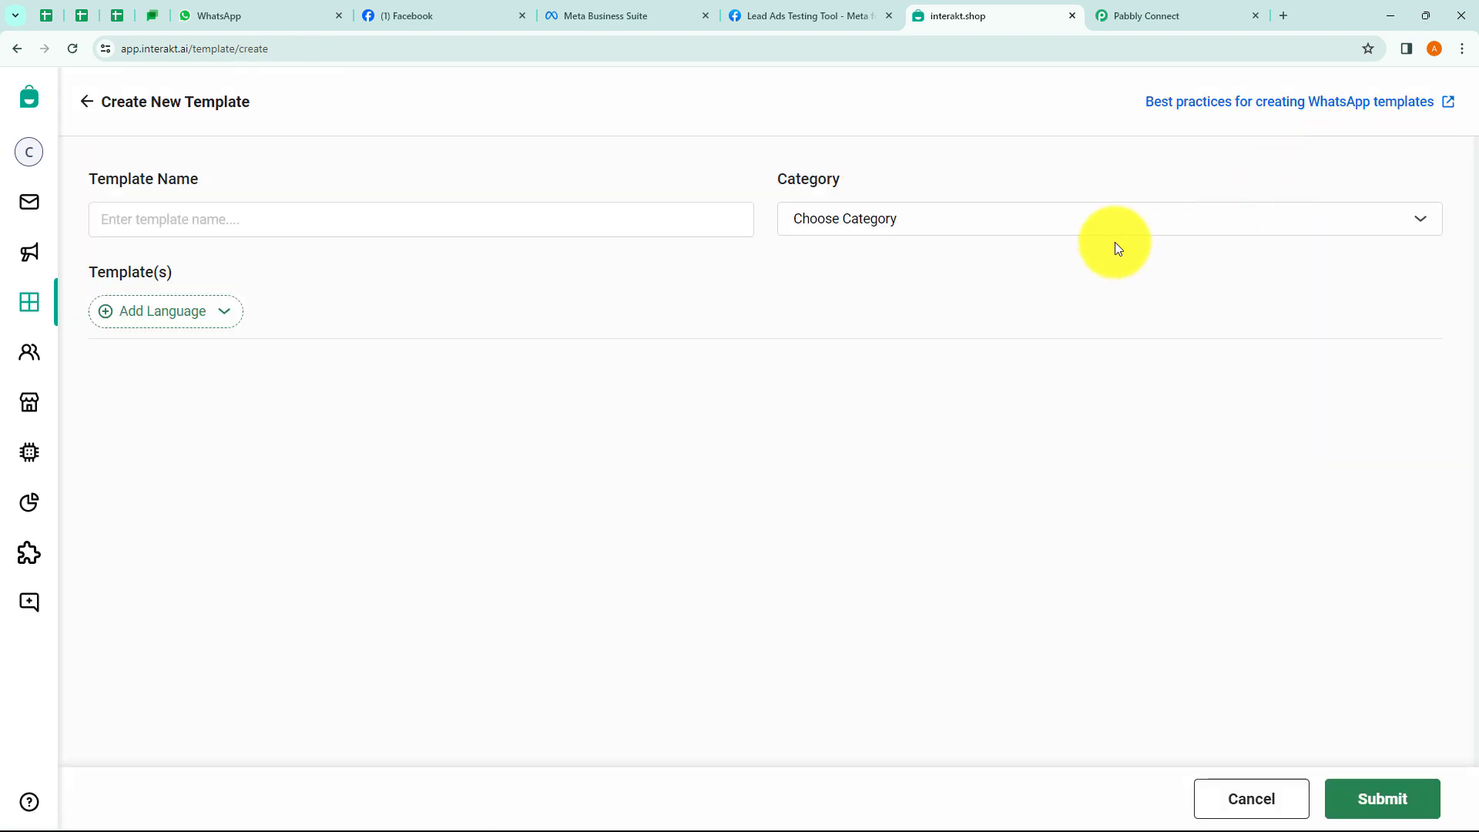
{"action": "left_click", "coordinate": [297, 227]}
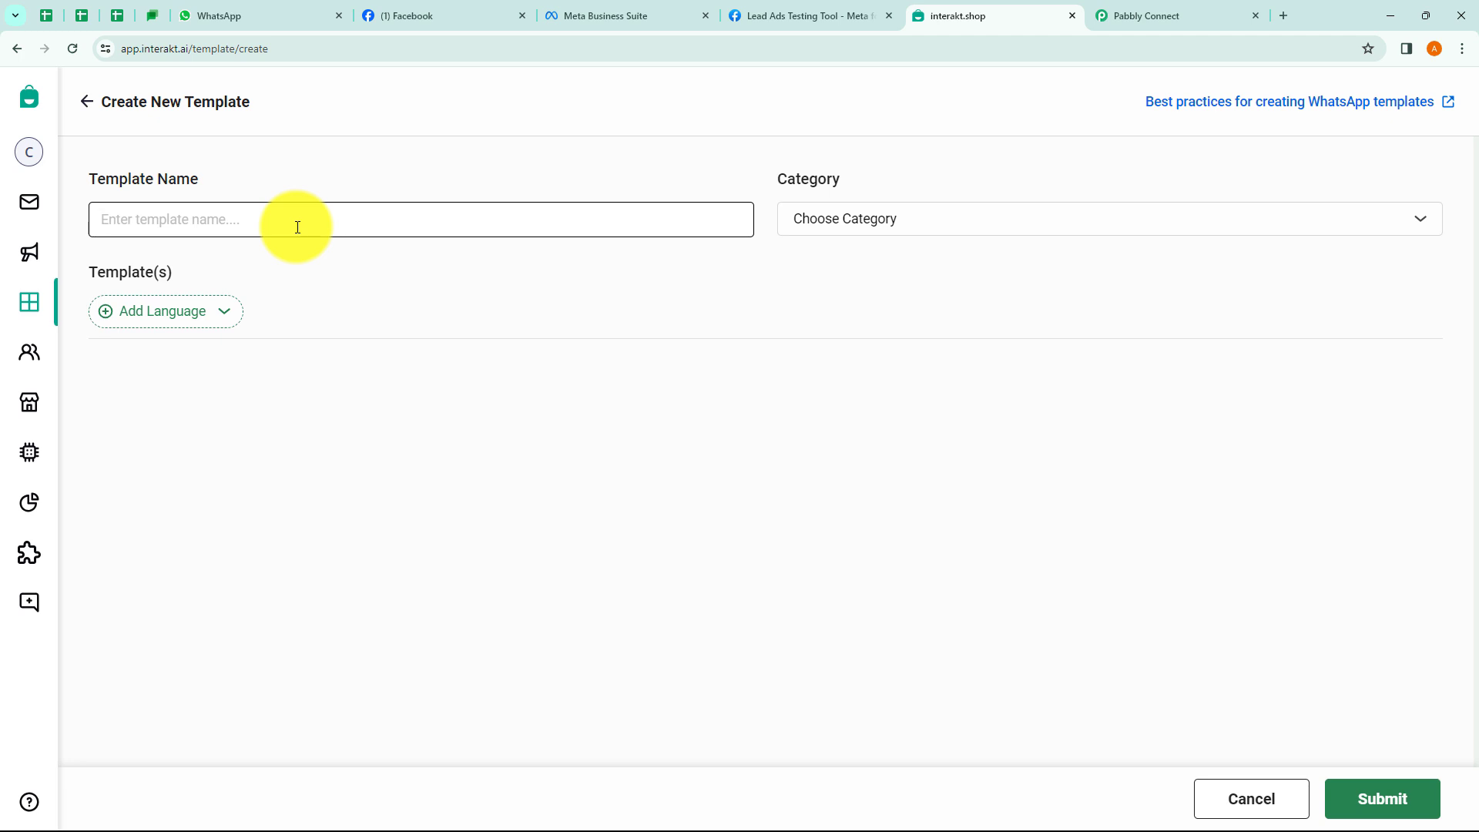
{"action": "type", "text": "xyz"}
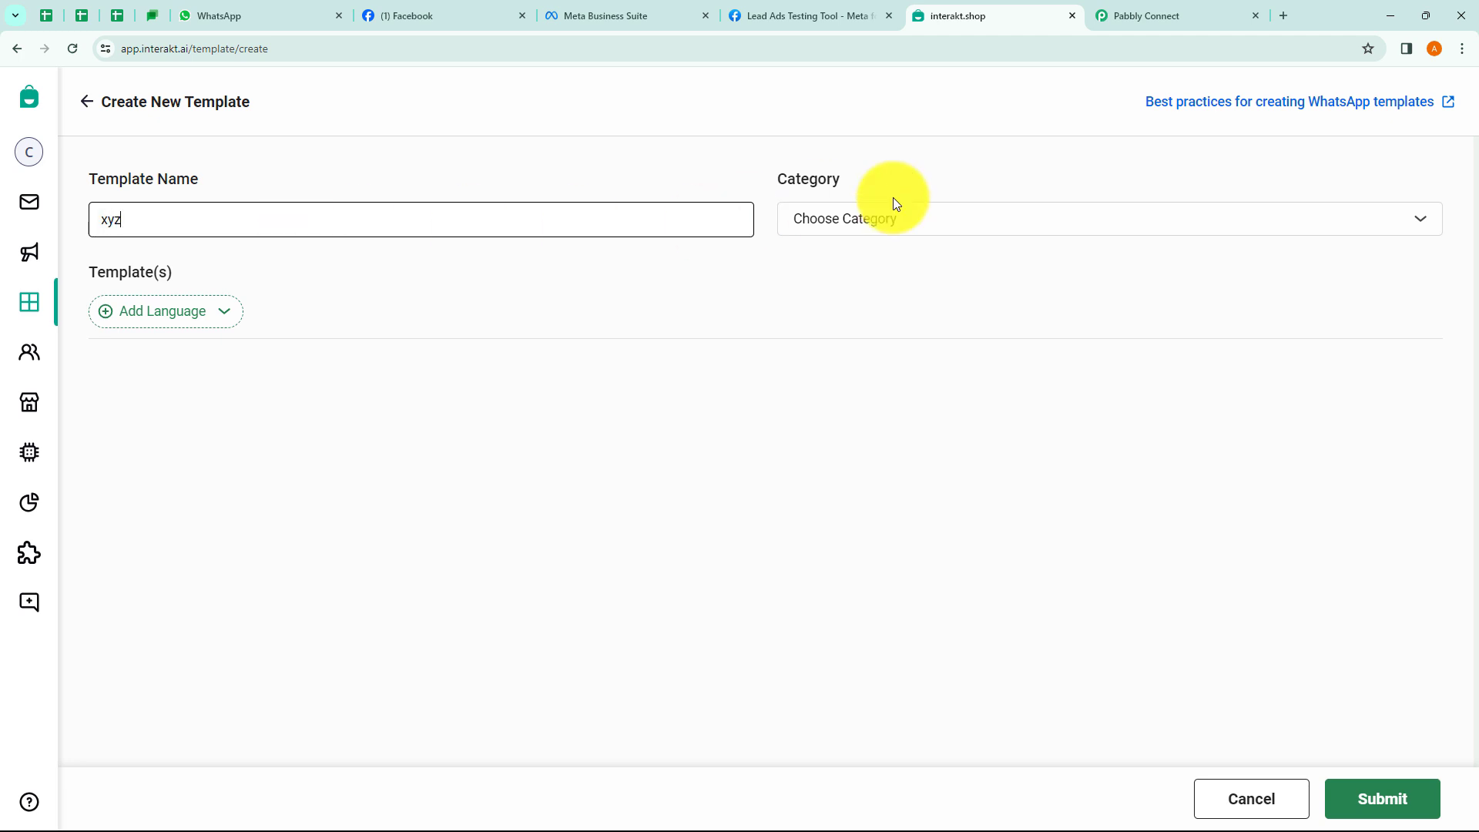
{"action": "left_click", "coordinate": [851, 229]}
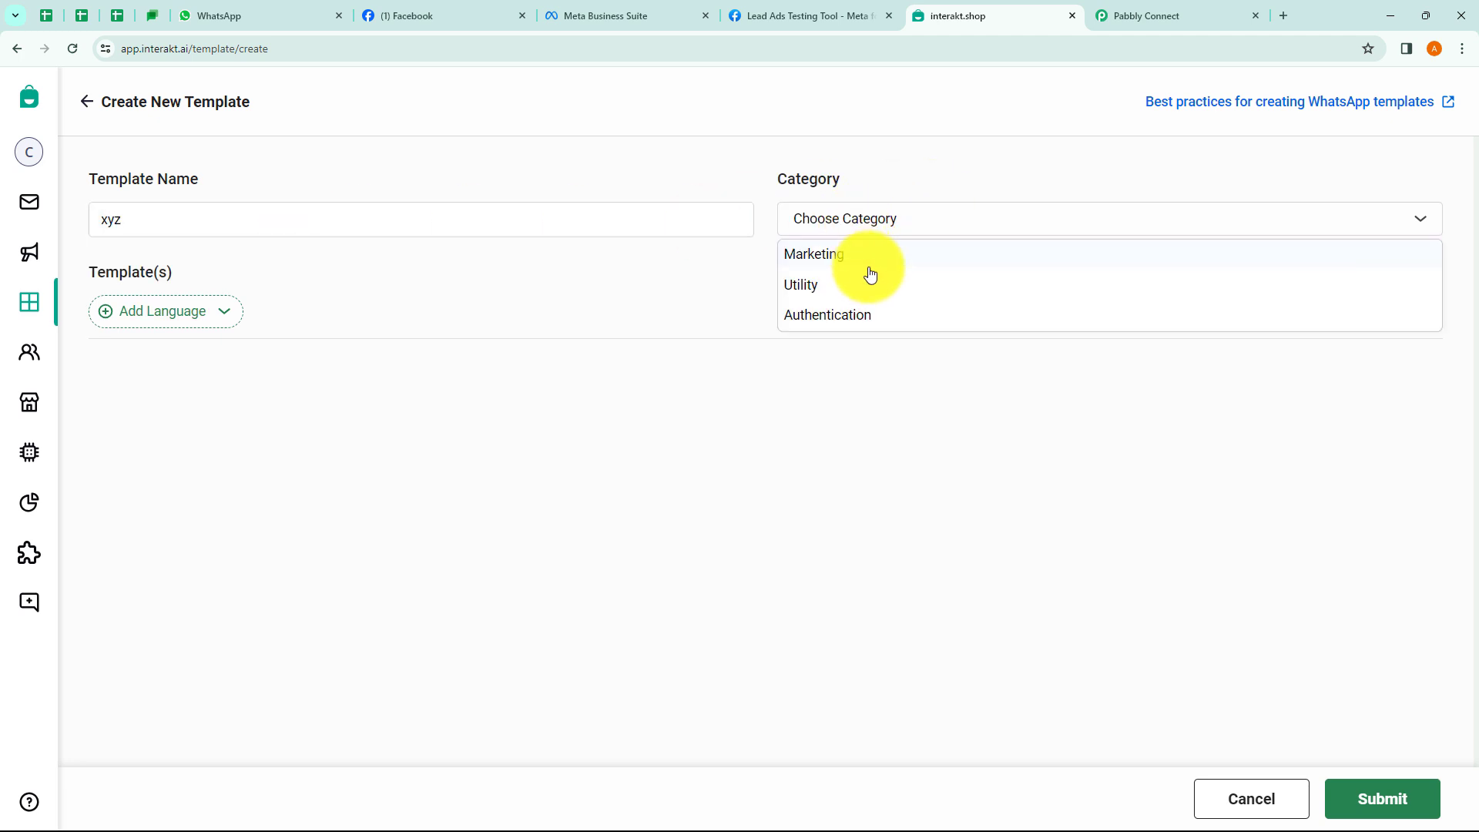
{"action": "left_click", "coordinate": [826, 258]}
{"action": "left_click", "coordinate": [212, 316]}
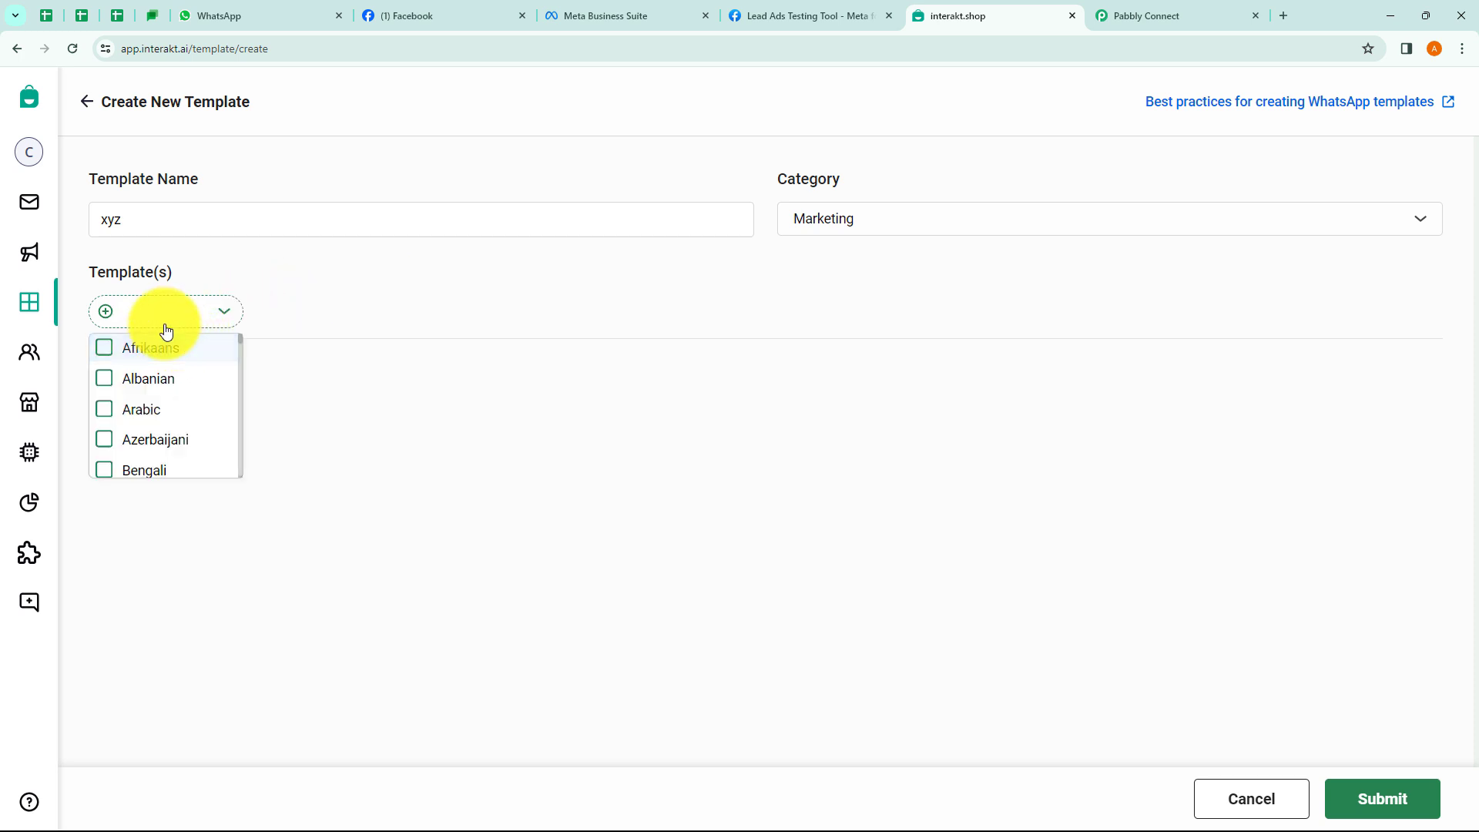
{"action": "type", "text": "eng"}
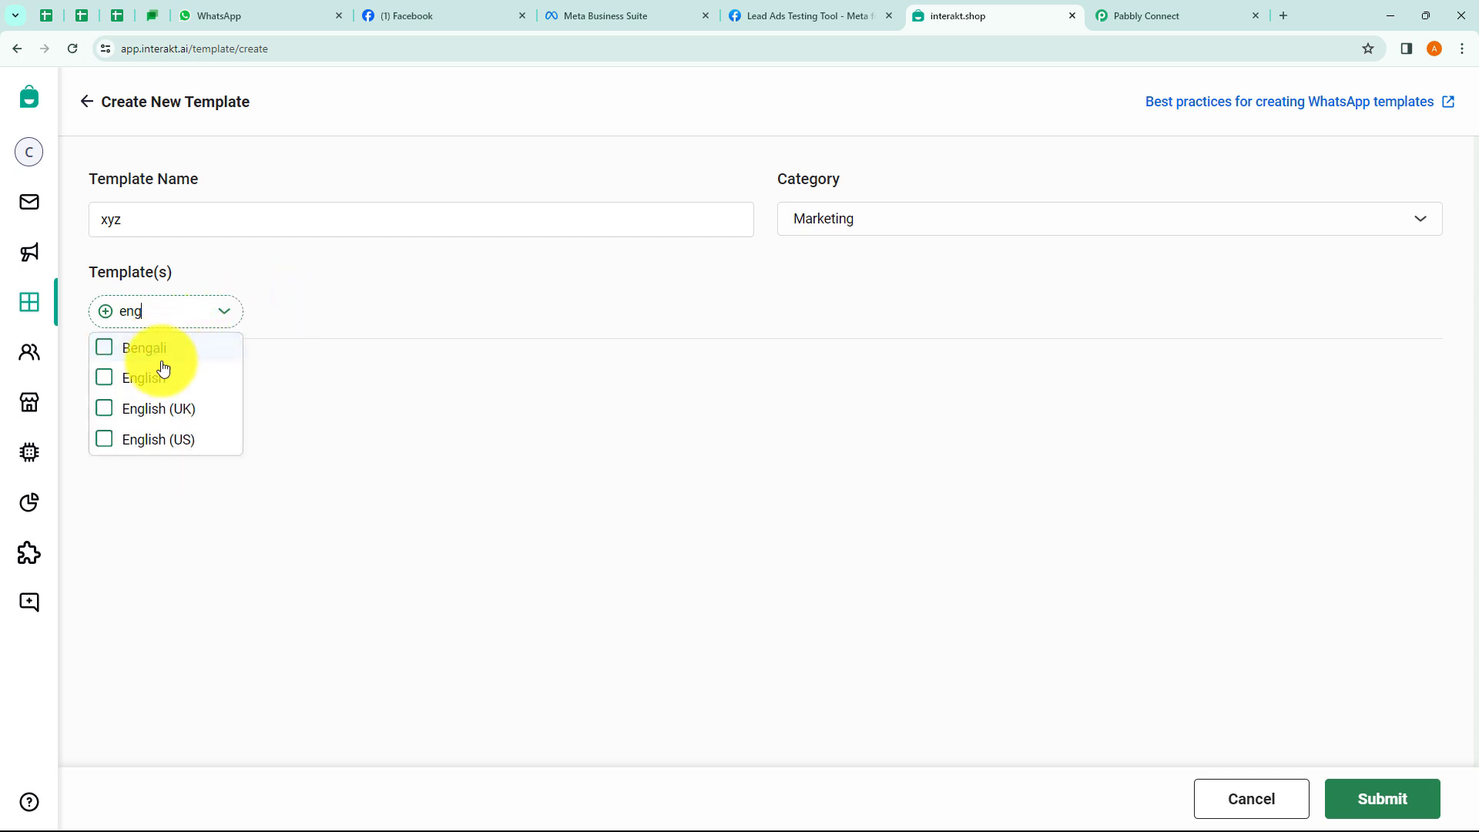
{"action": "left_click", "coordinate": [159, 377]}
{"action": "scroll", "coordinate": [493, 418], "scroll_direction": "down", "scroll_amount": 1}
{"action": "scroll", "coordinate": [493, 418], "scroll_direction": "down", "scroll_amount": 1}
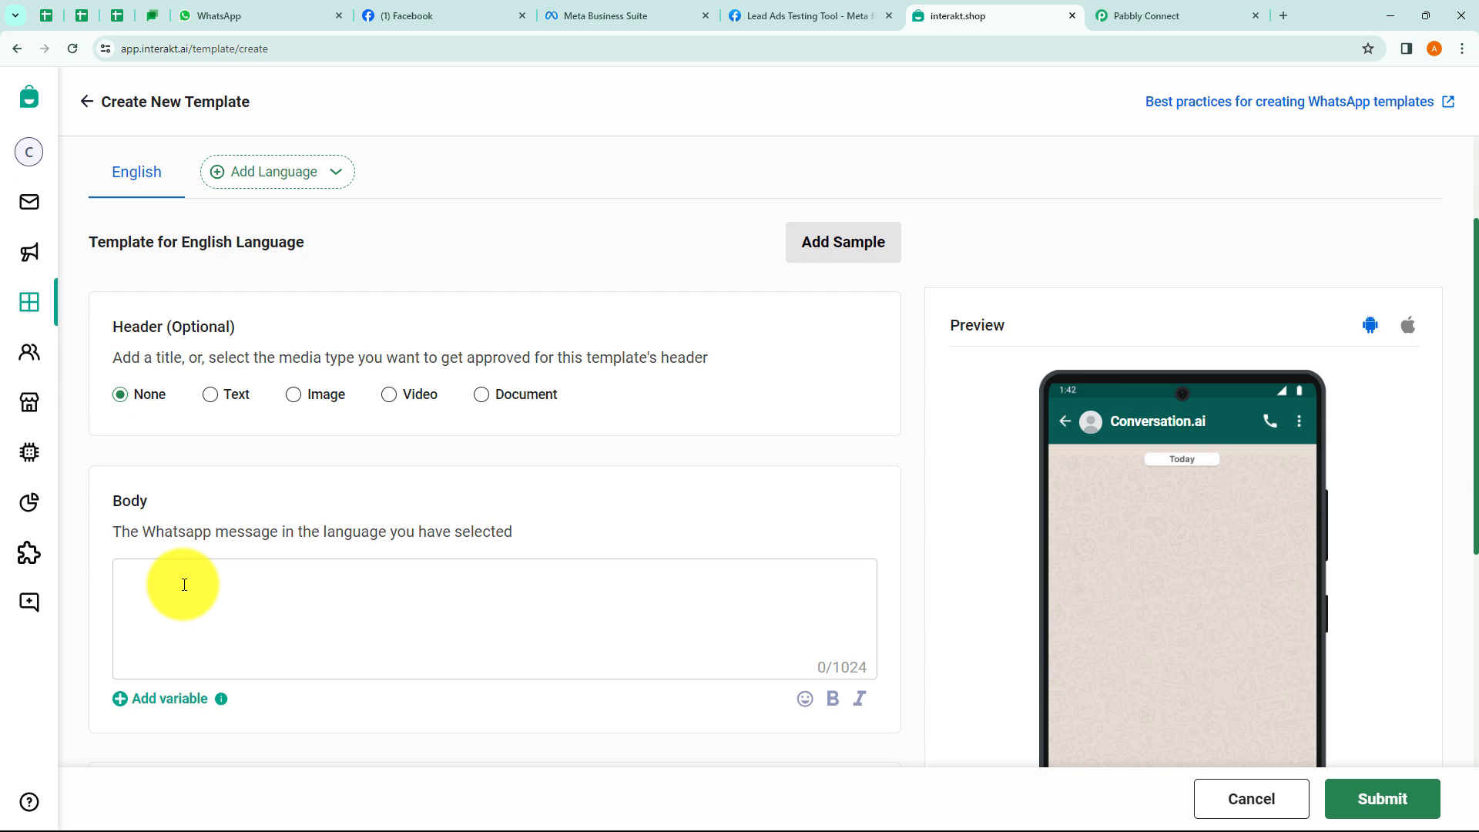
Write the body as "Hey {{1}}" with "Thanks for contacting." on a new line.
{"action": "type", "text": "Hey"}
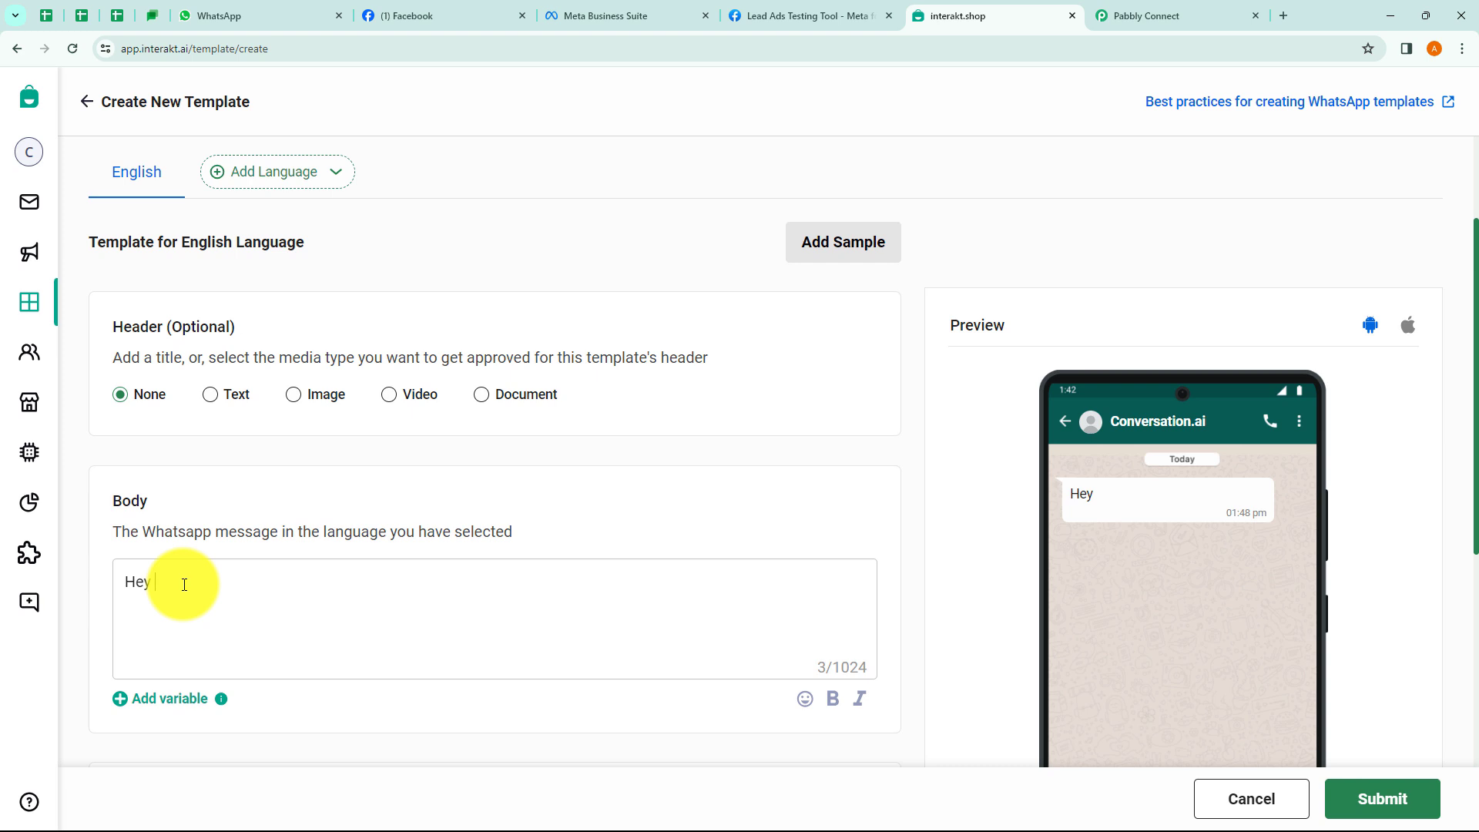
{"action": "type", "text": " {{1}}"}
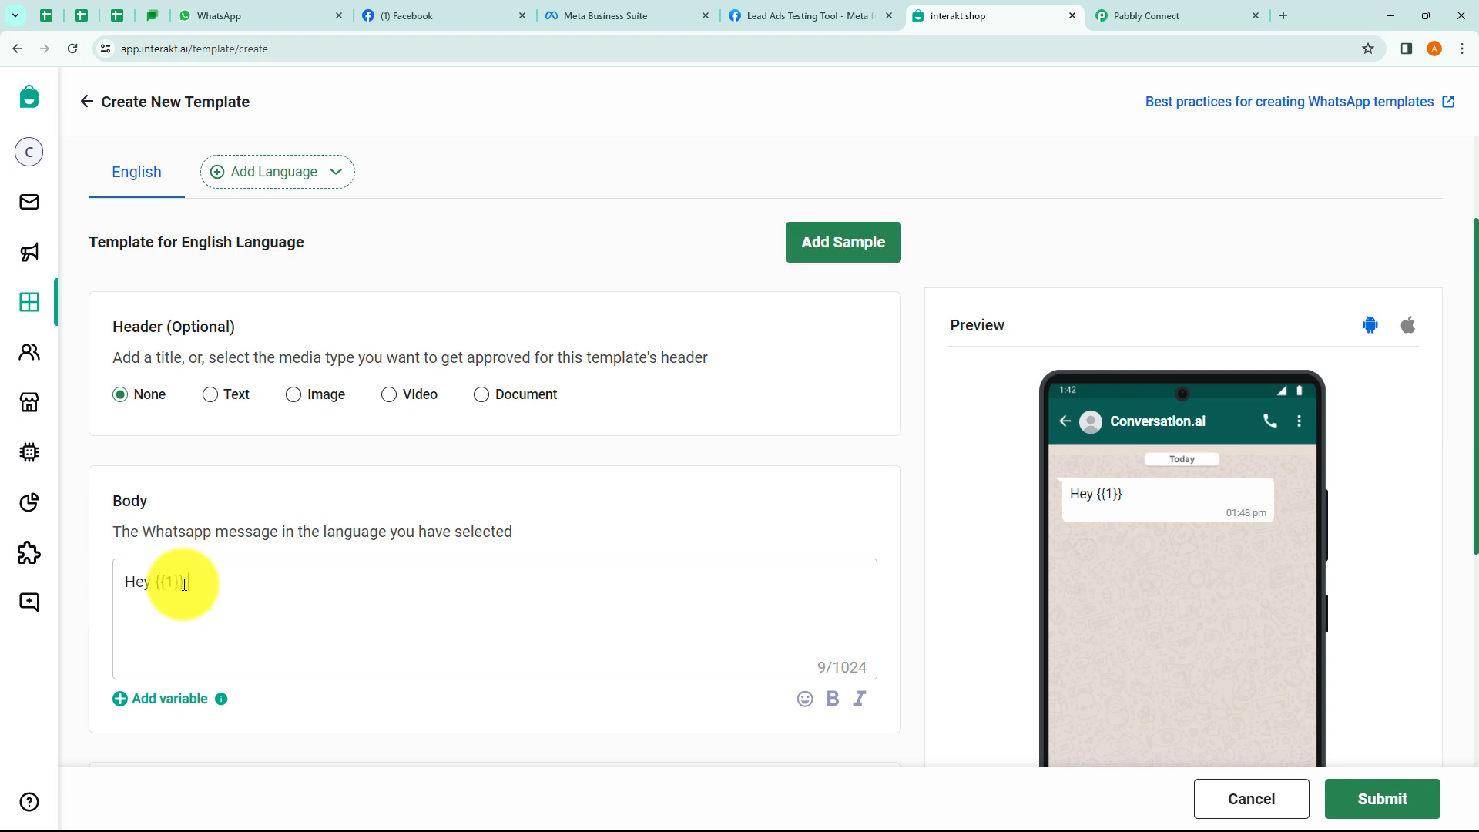
{"action": "key", "text": "Return"}
{"action": "key", "text": "Return"}
{"action": "type", "text": "Thanks fo"}
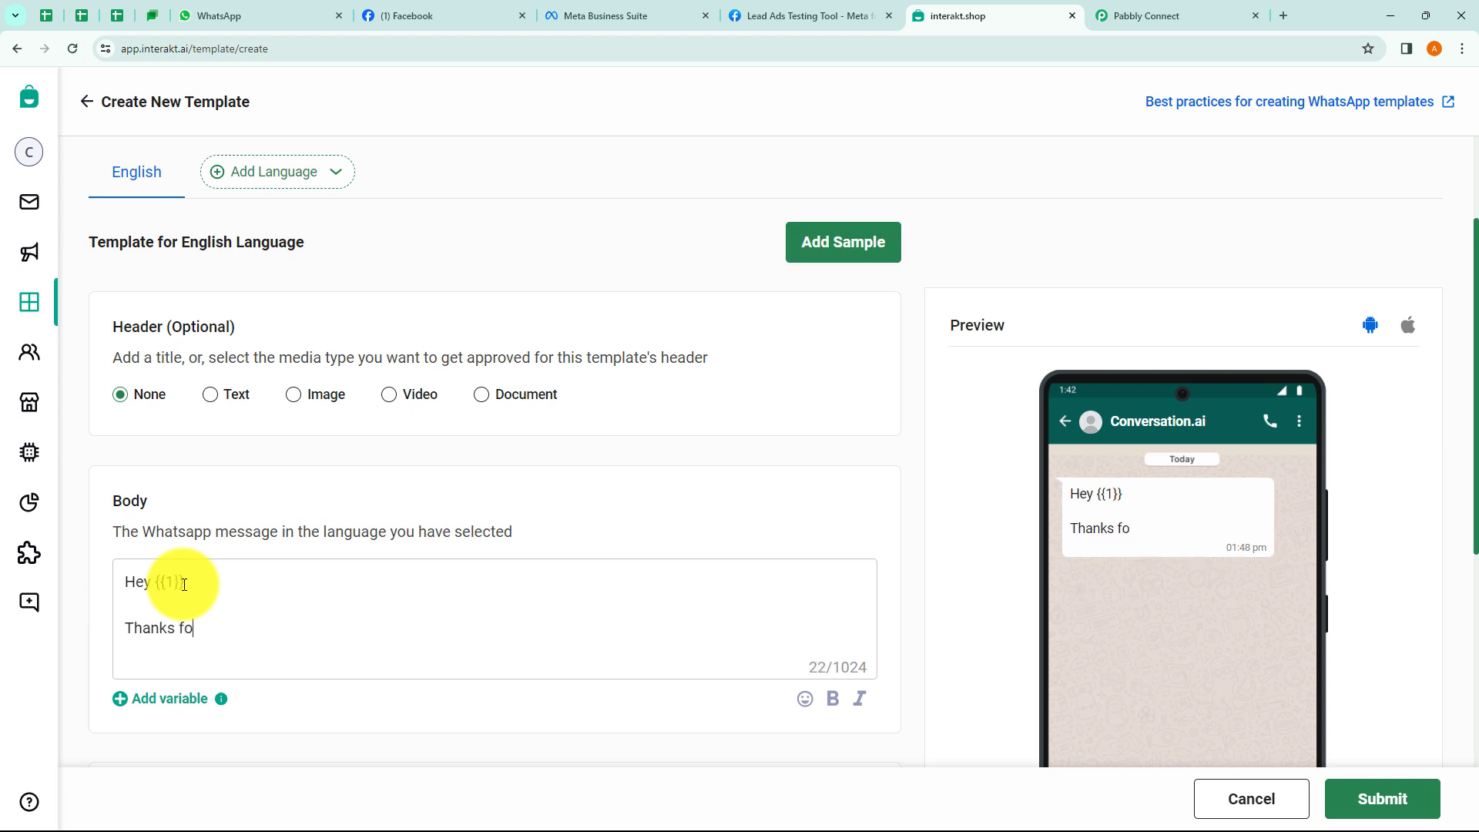
{"action": "key", "text": "BackSpace"}
{"action": "key", "text": "BackSpace"}
{"action": "type", "text": "cting."}
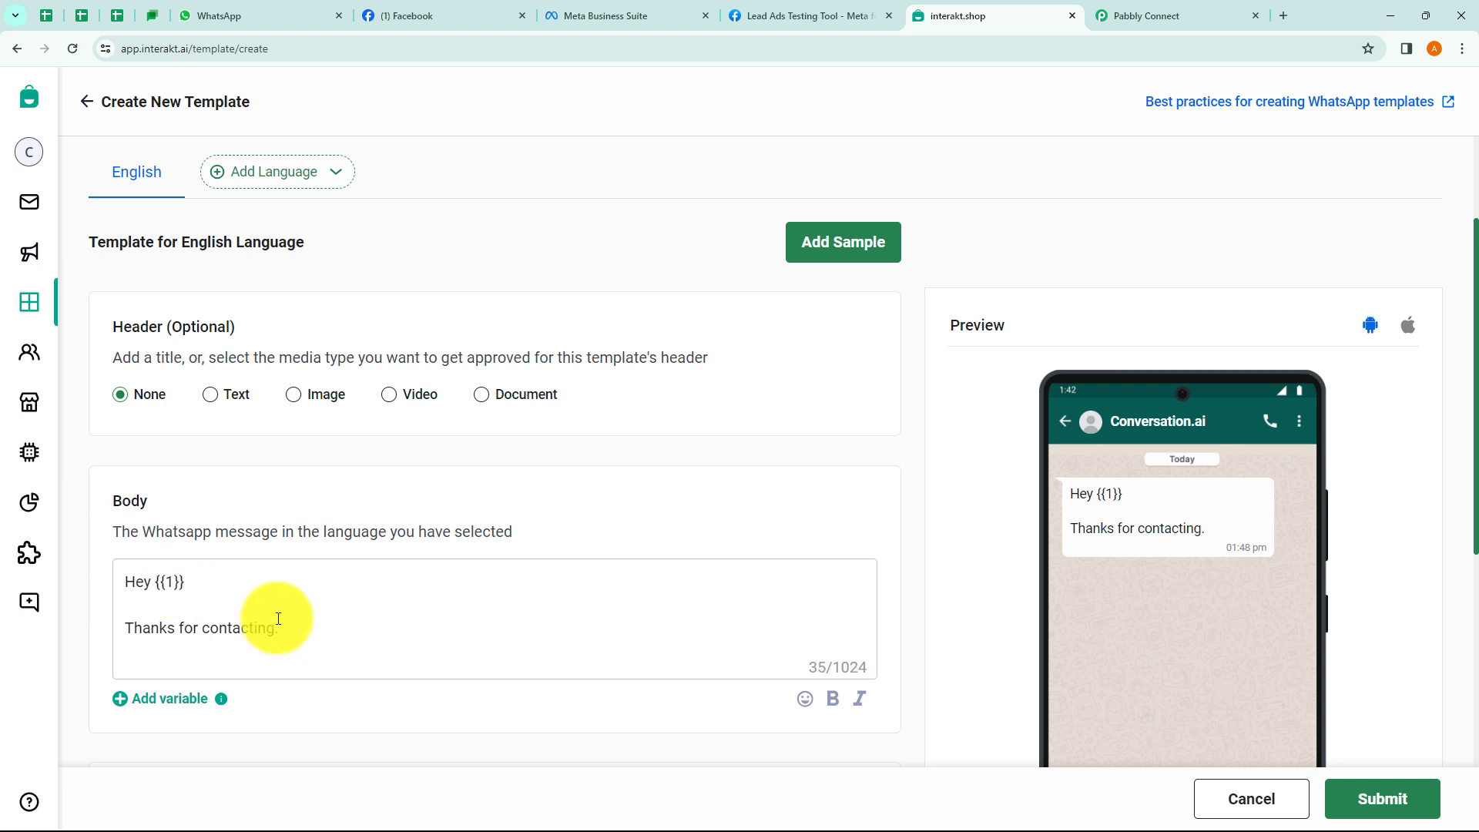
{"action": "left_click", "coordinate": [268, 610]}
{"action": "left_click", "coordinate": [194, 581]}
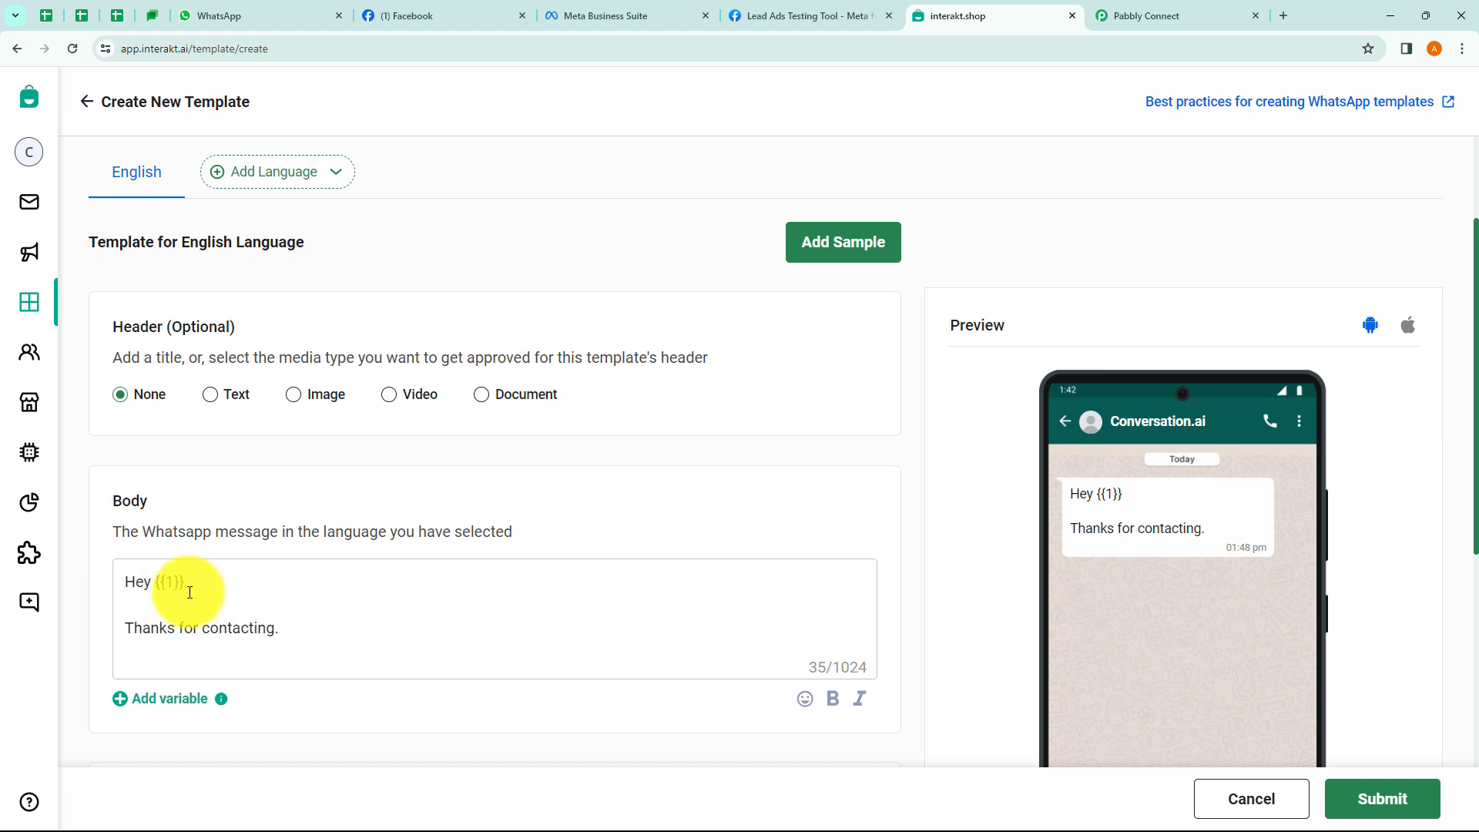
{"action": "left_click", "coordinate": [1156, 14]}
{"action": "scroll", "coordinate": [640, 444], "scroll_direction": "down", "scroll_amount": 1}
{"action": "scroll", "coordinate": [641, 444], "scroll_direction": "down", "scroll_amount": 1}
{"action": "left_click", "coordinate": [470, 471]}
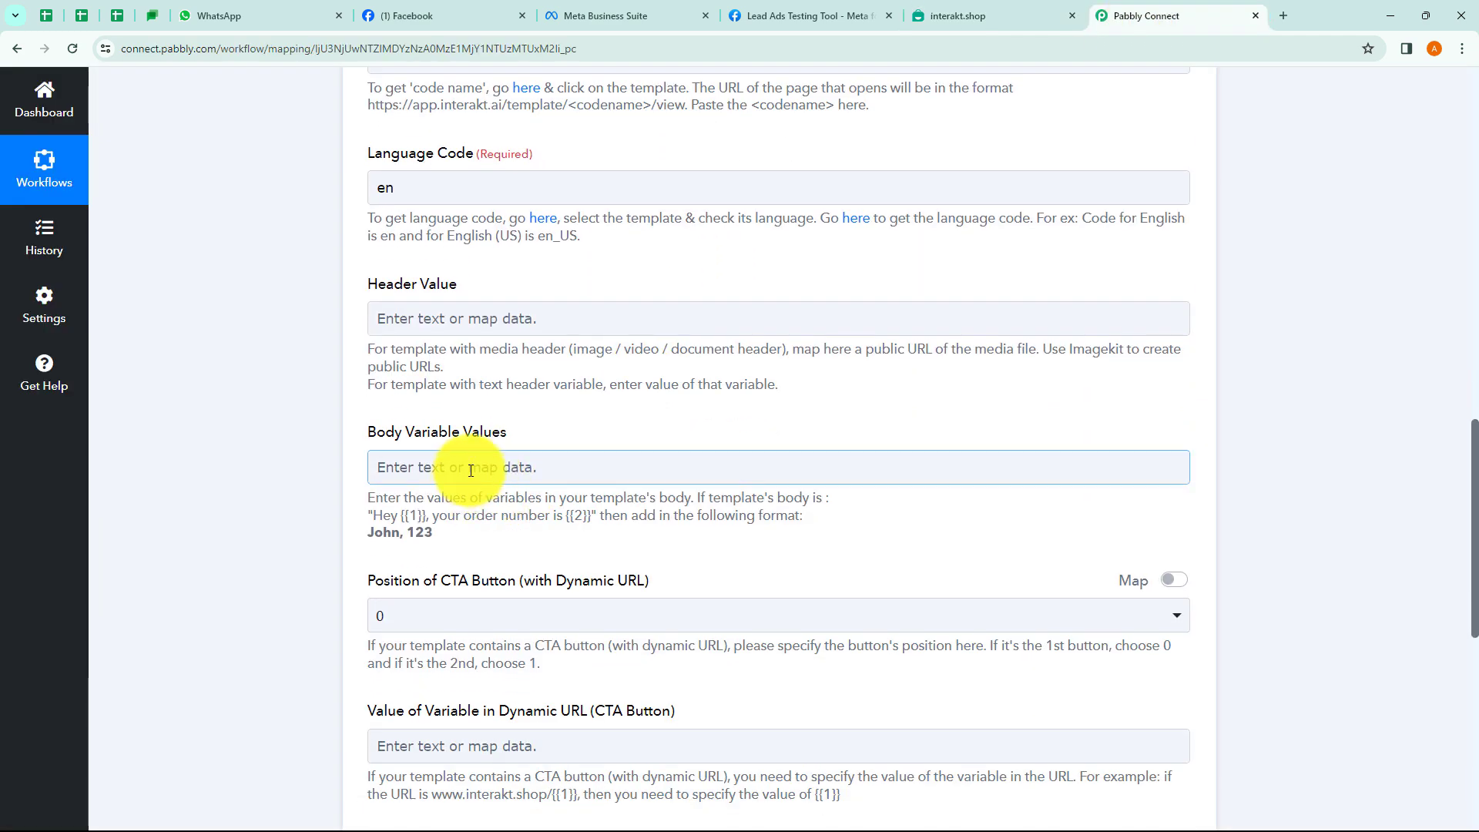
{"action": "left_click", "coordinate": [968, 12]}
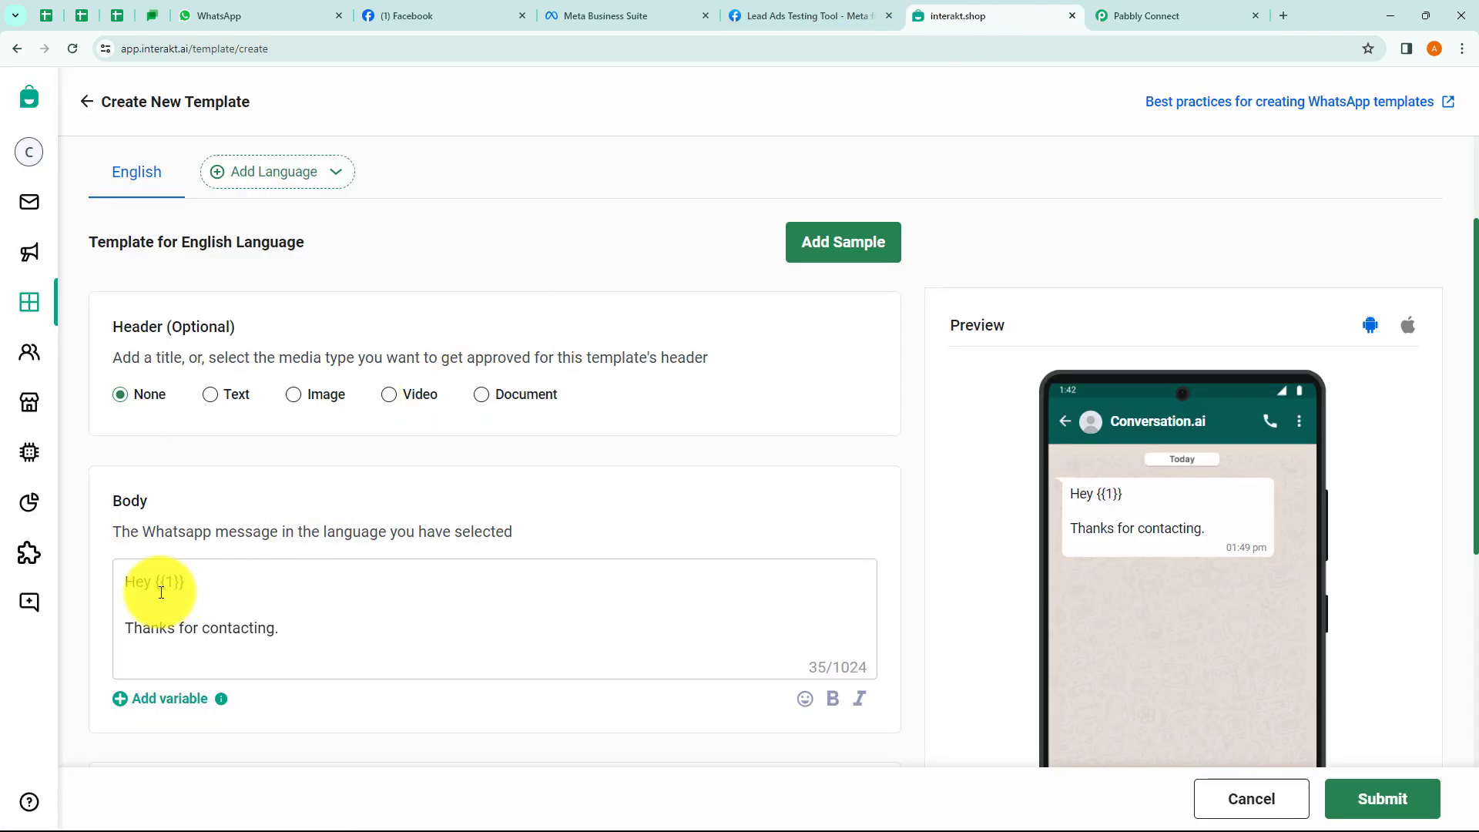
{"action": "left_click", "coordinate": [275, 628]}
{"action": "left_click", "coordinate": [125, 631]}
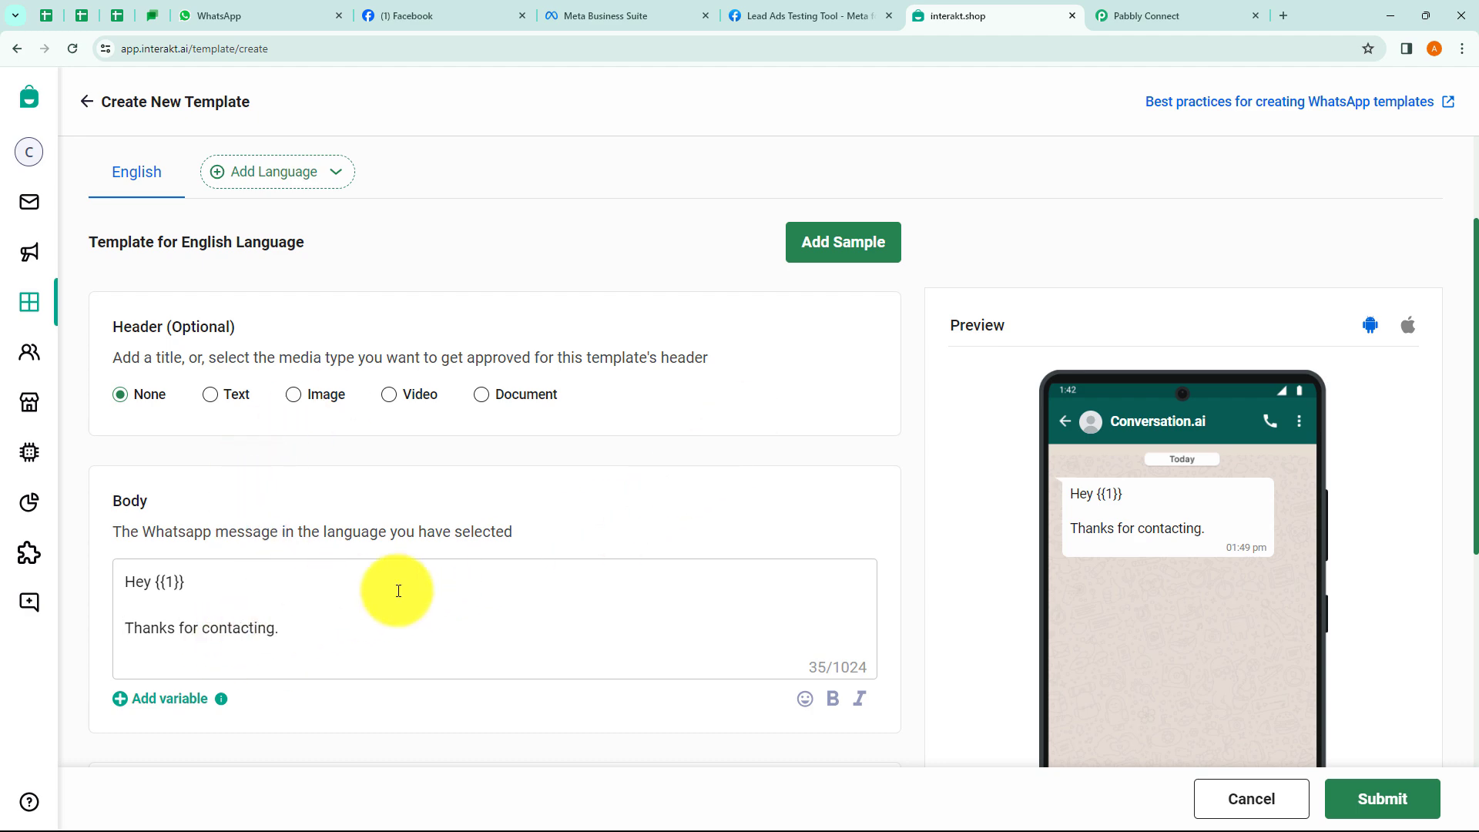
{"action": "left_click", "coordinate": [830, 245]}
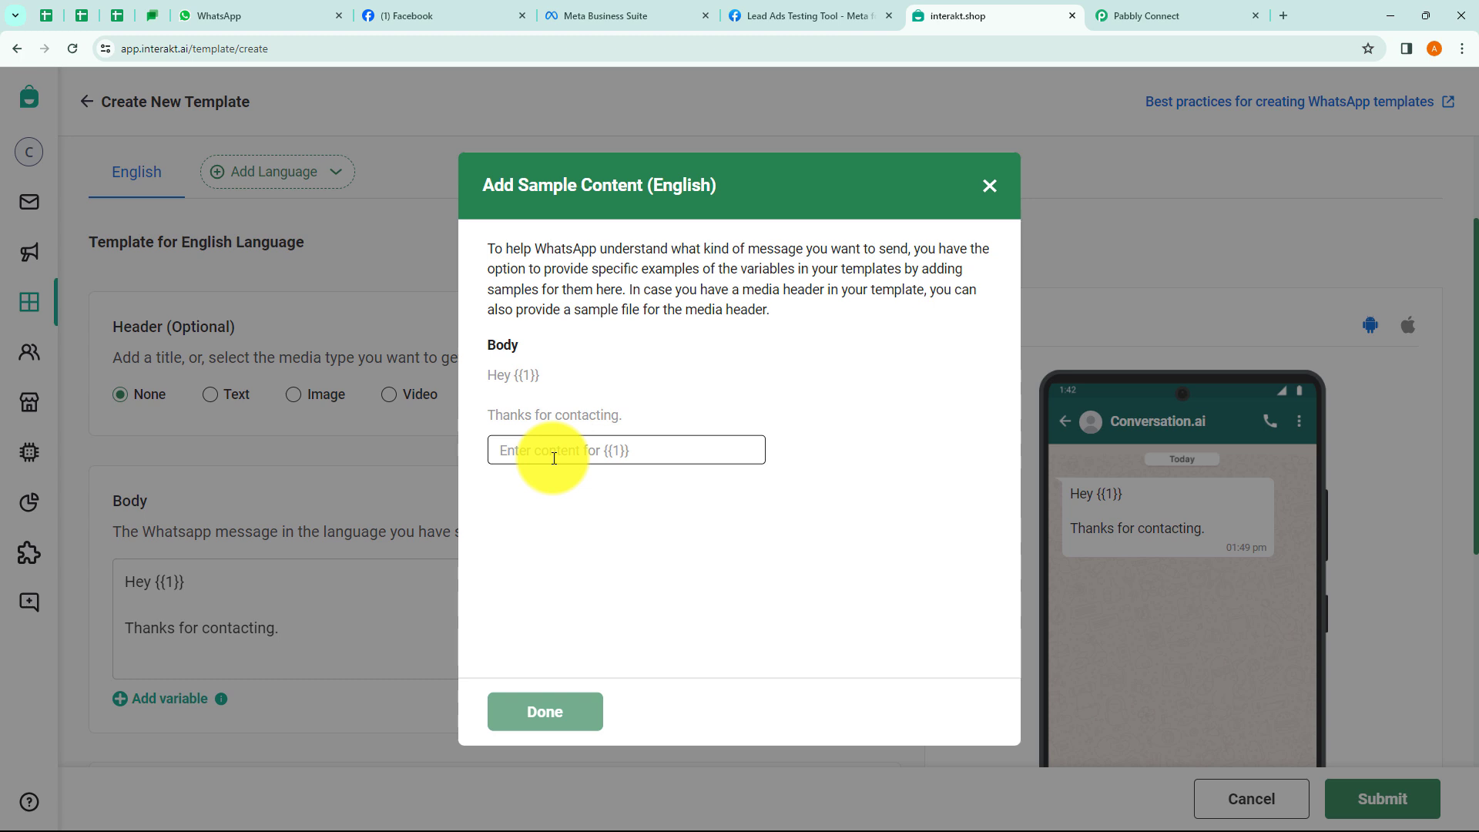
{"action": "type", "text": "name"}
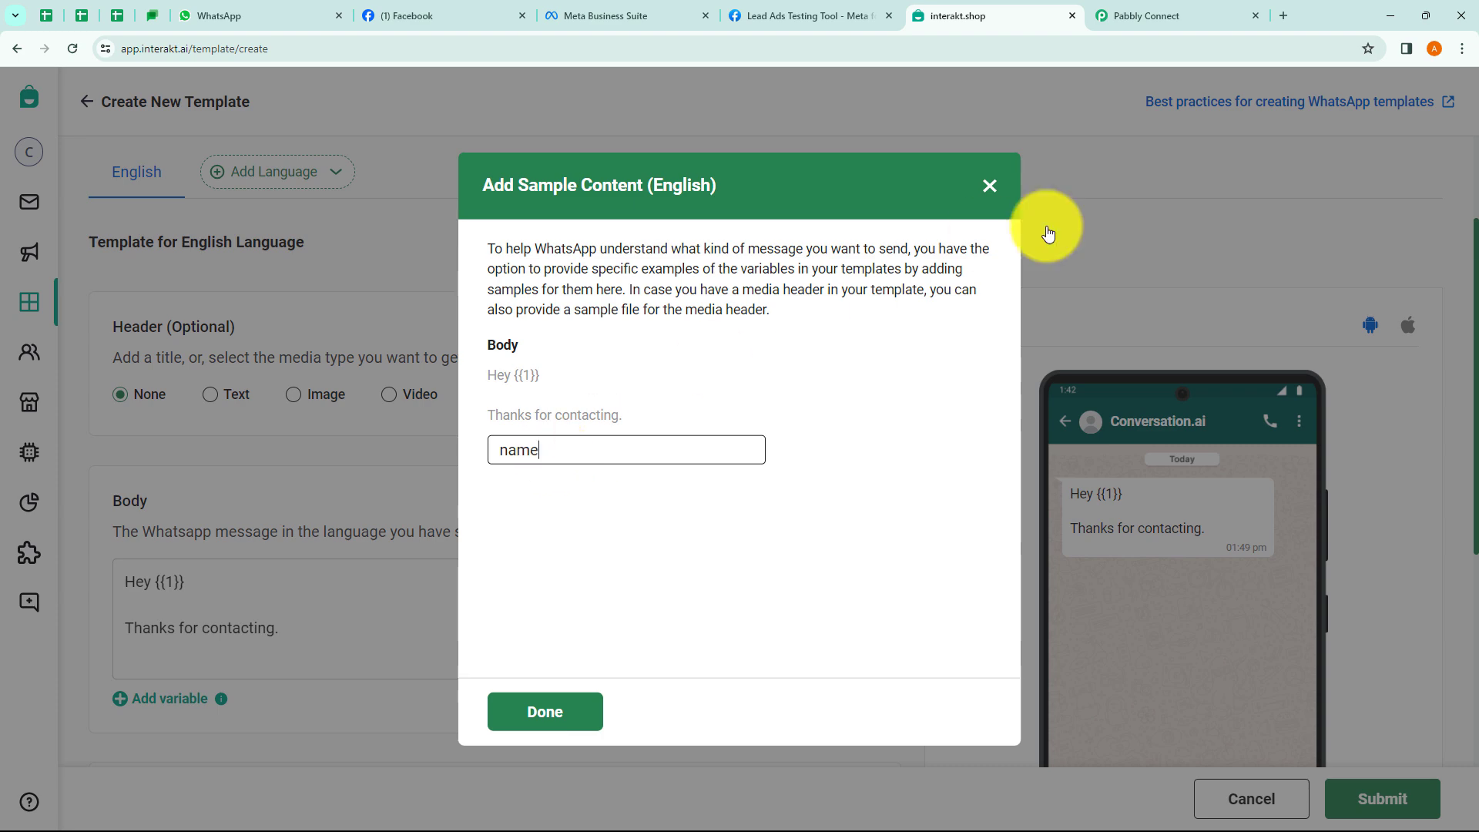
{"action": "left_click", "coordinate": [991, 189]}
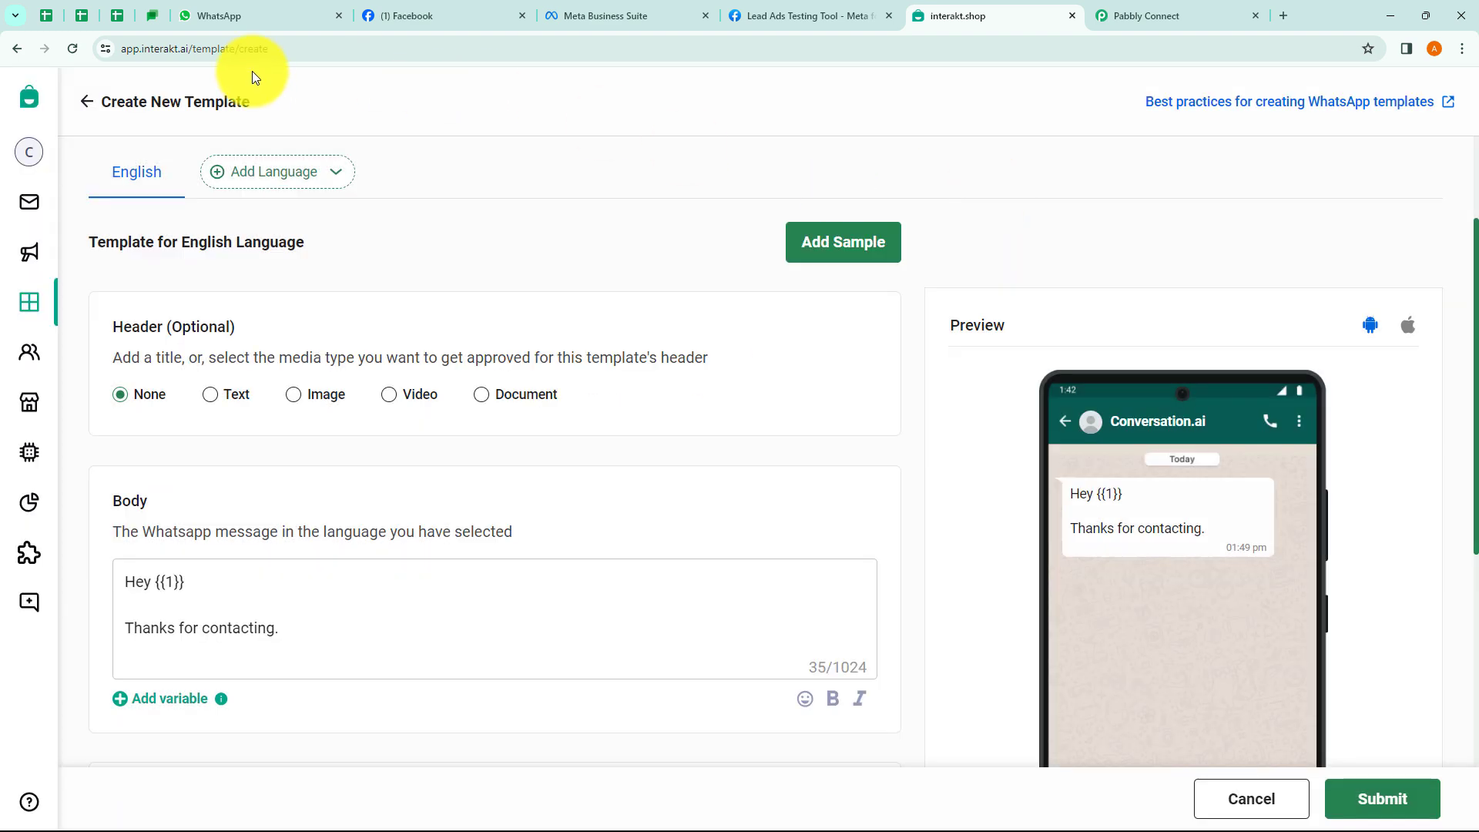
{"action": "left_click", "coordinate": [89, 108]}
Review the active my_tour_guide template's body variables {{1}} to {{4}} in Interakt, then return to Pabbly Connect.
{"action": "left_click", "coordinate": [311, 200]}
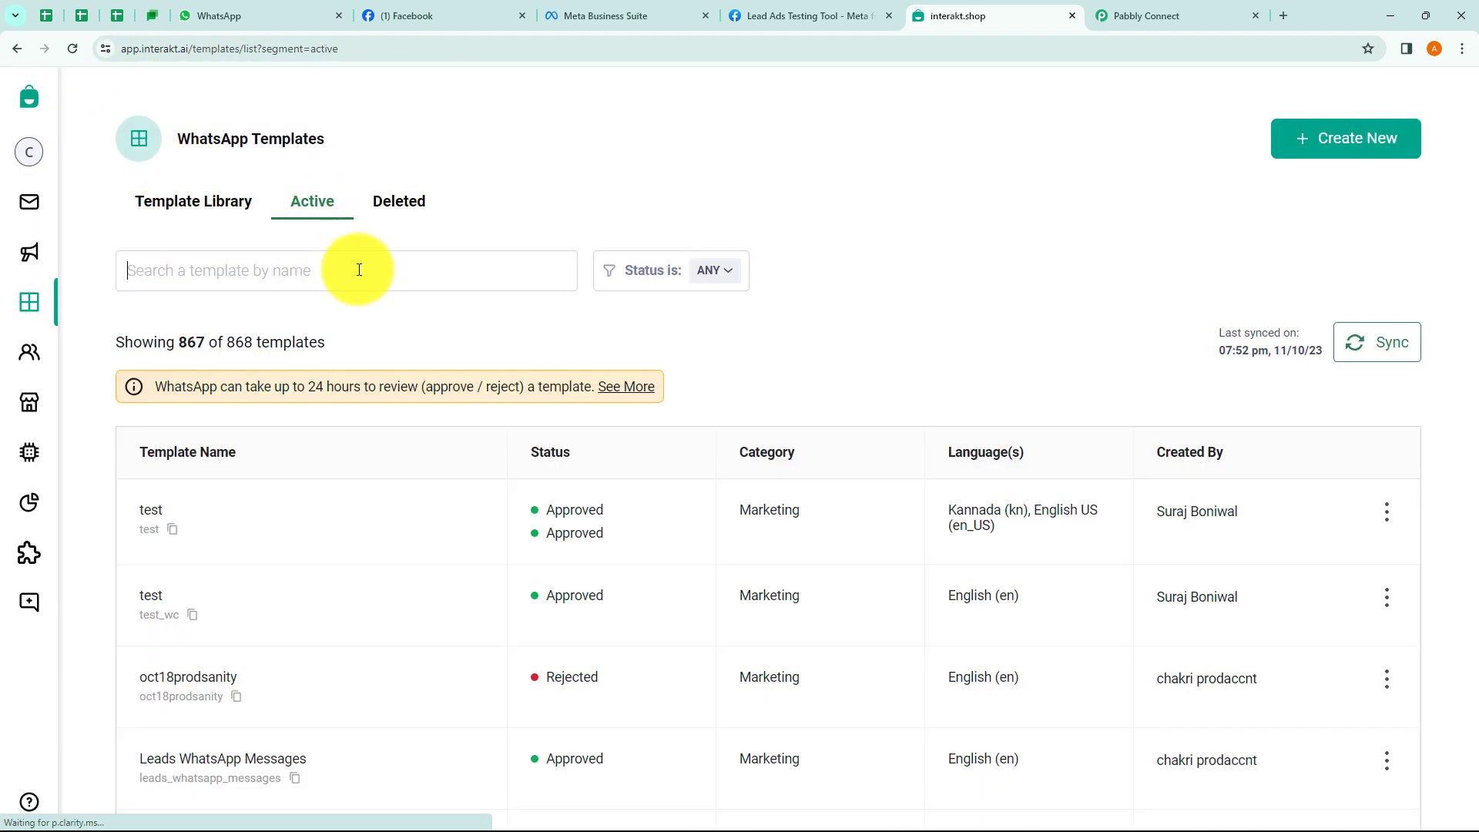
{"action": "scroll", "coordinate": [345, 613], "scroll_direction": "down", "scroll_amount": 4}
{"action": "left_click", "coordinate": [201, 636]}
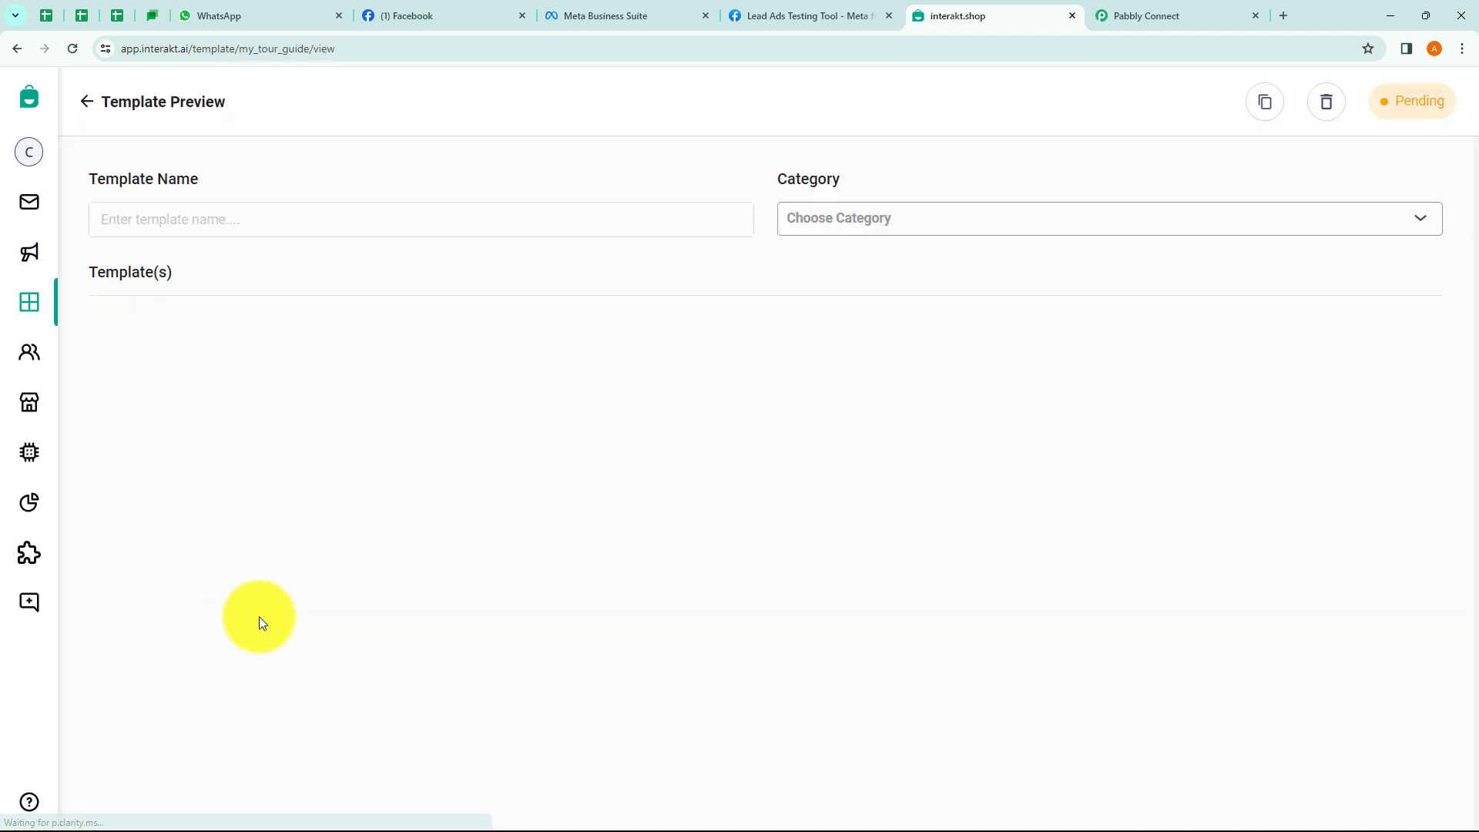
{"action": "scroll", "coordinate": [473, 583], "scroll_direction": "down", "scroll_amount": 3}
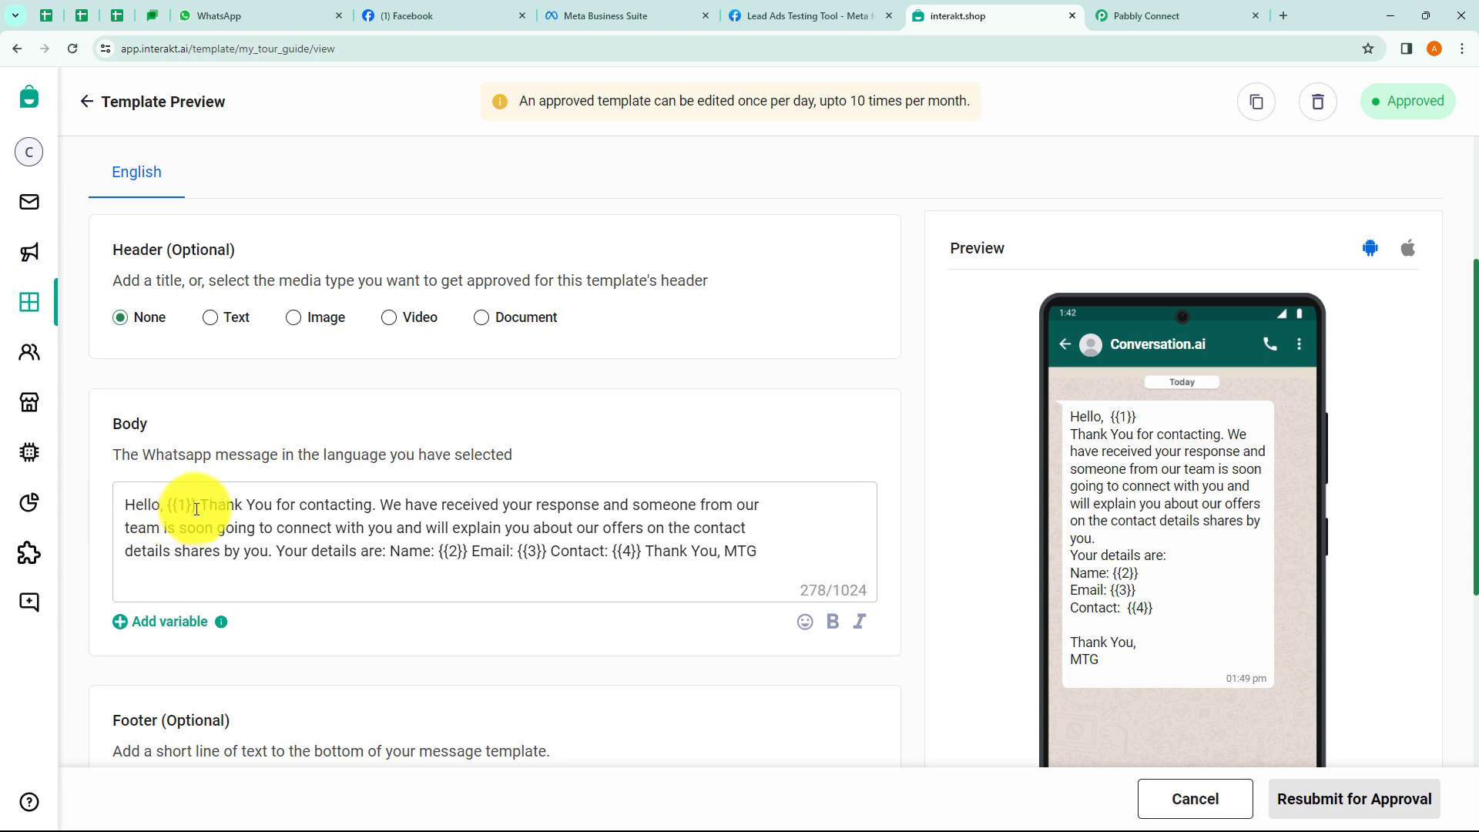
{"action": "left_click", "coordinate": [404, 513]}
{"action": "left_click", "coordinate": [613, 505]}
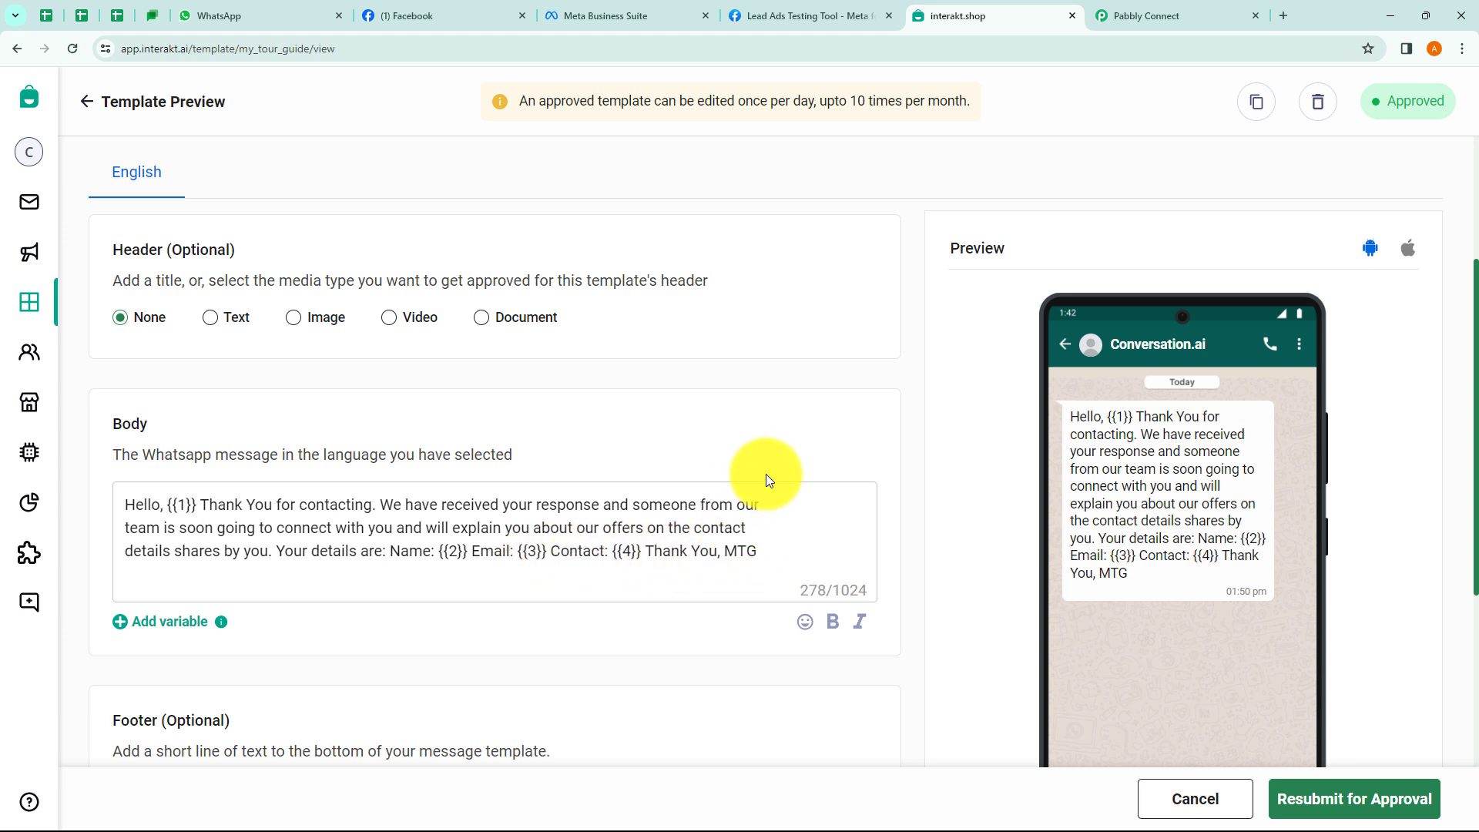
{"action": "left_click", "coordinate": [1095, 21]}
{"action": "scroll", "coordinate": [474, 385], "scroll_direction": "down", "scroll_amount": 1}
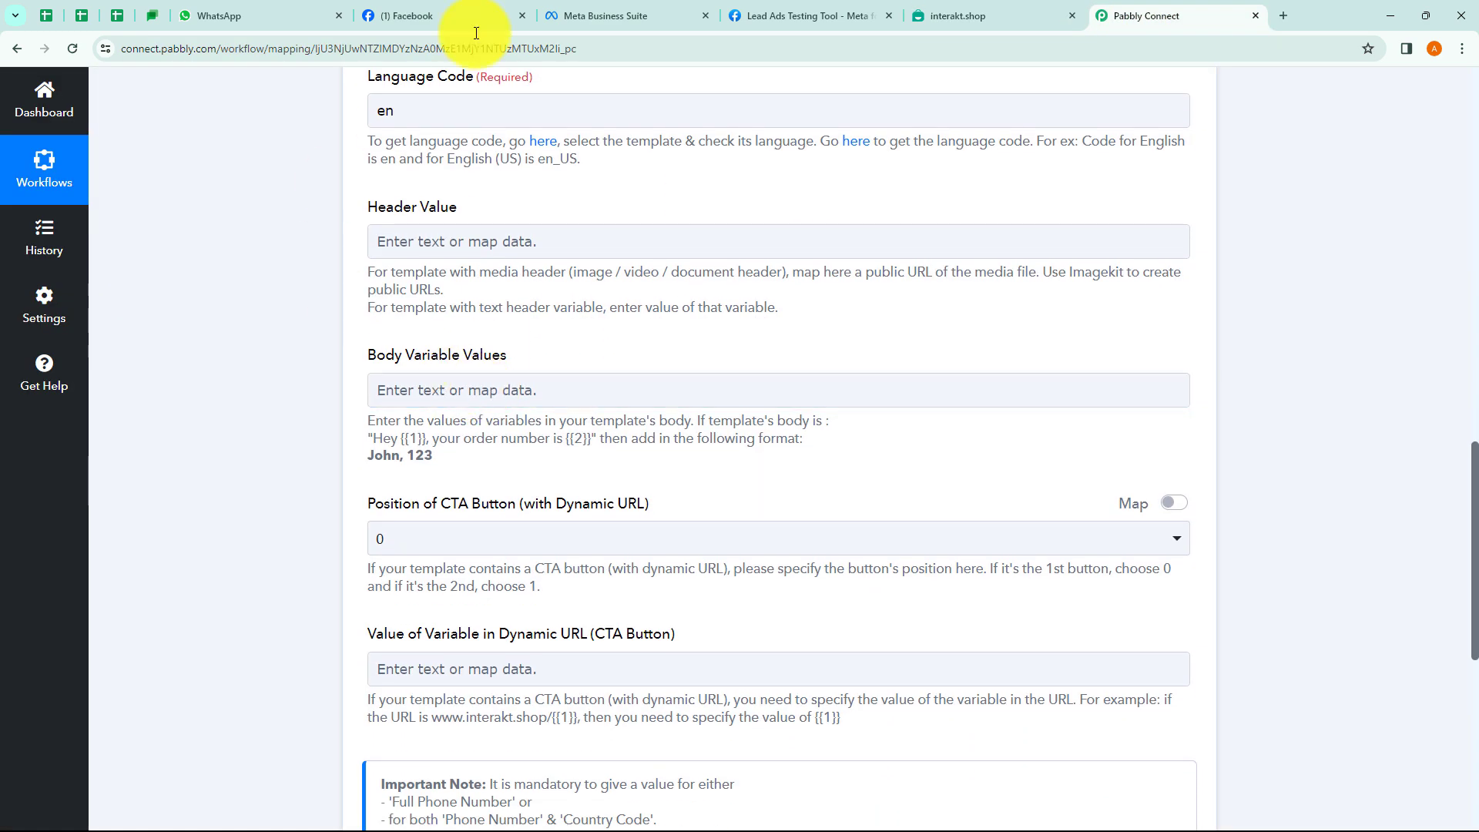
Map the Facebook lead's First Name and Last Name into Body Variable Values.
{"action": "left_click", "coordinate": [960, 12]}
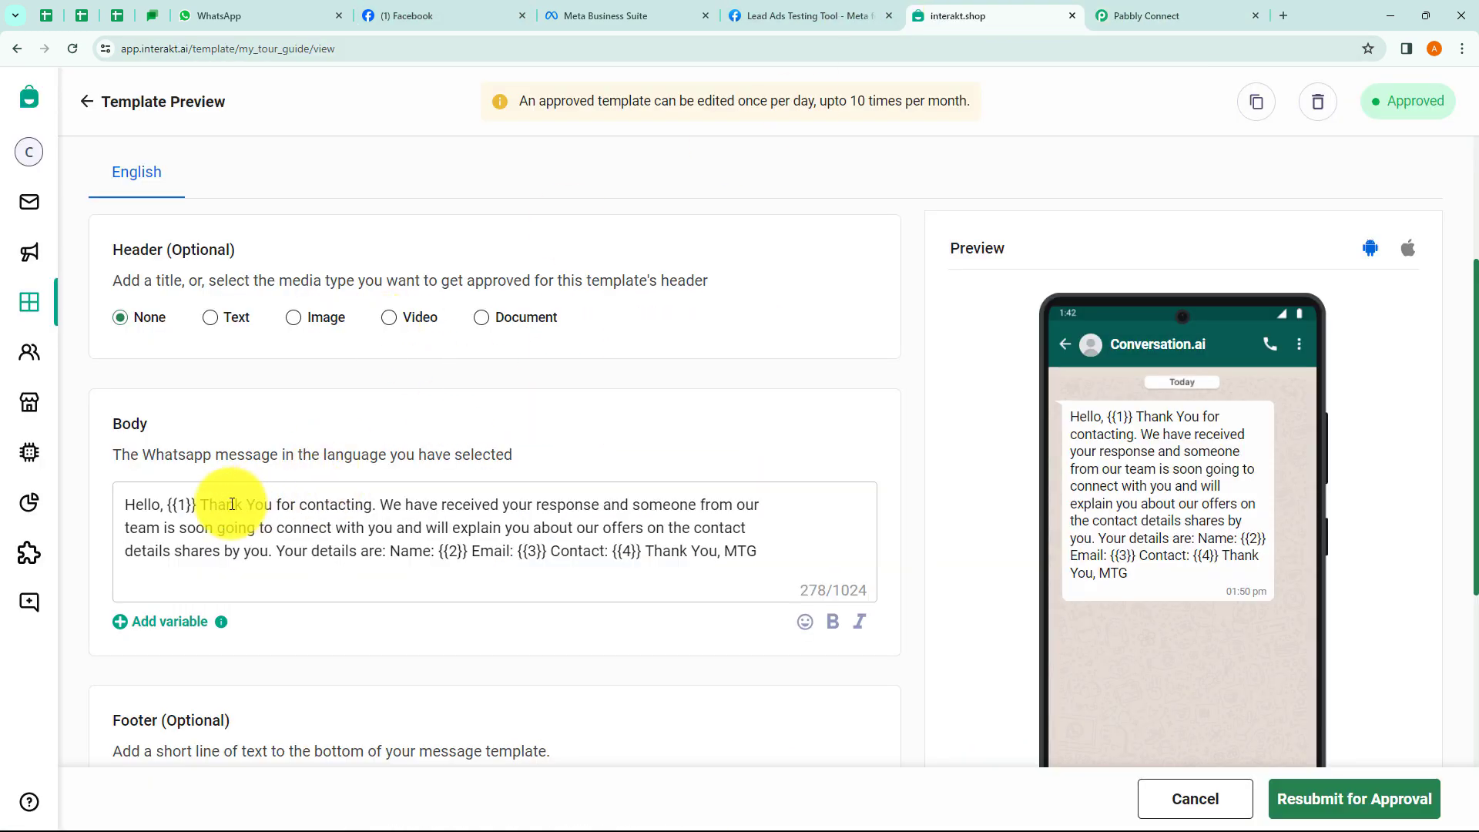
{"action": "left_click", "coordinate": [1136, 16]}
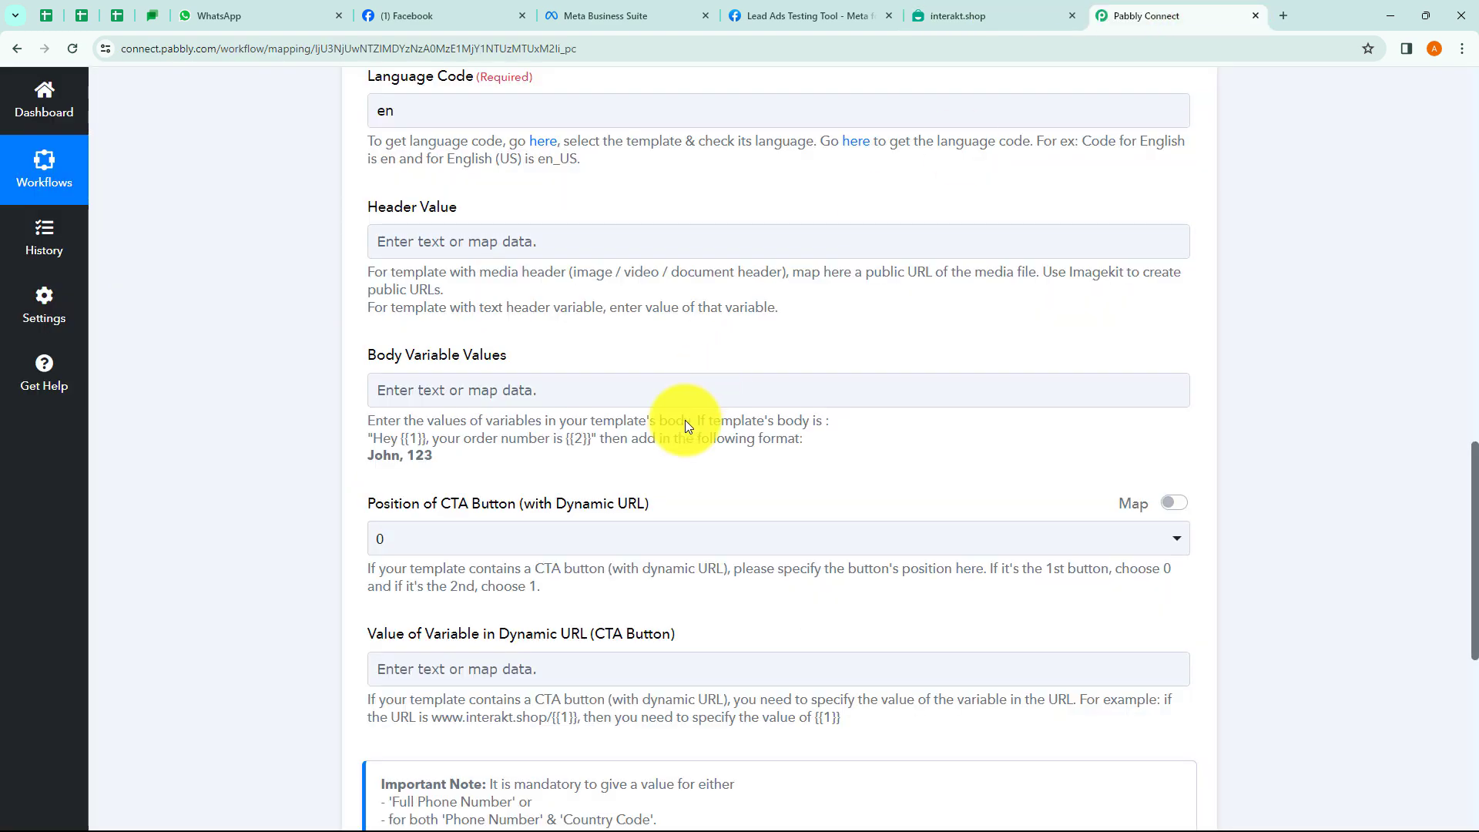
{"action": "left_click", "coordinate": [443, 386]}
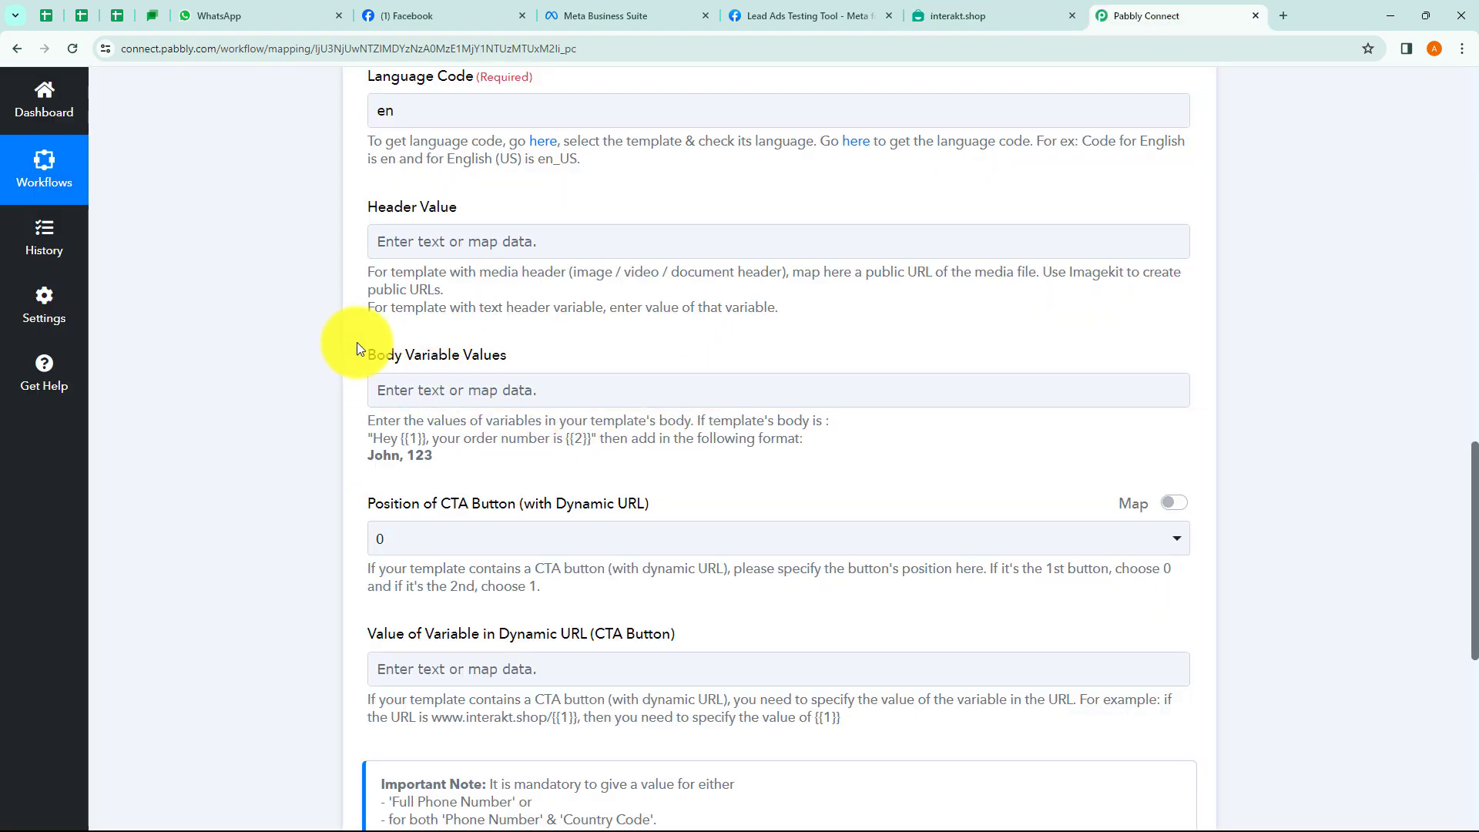
{"action": "scroll", "coordinate": [431, 367], "scroll_direction": "up", "scroll_amount": 2}
{"action": "scroll", "coordinate": [514, 316], "scroll_direction": "down", "scroll_amount": 2}
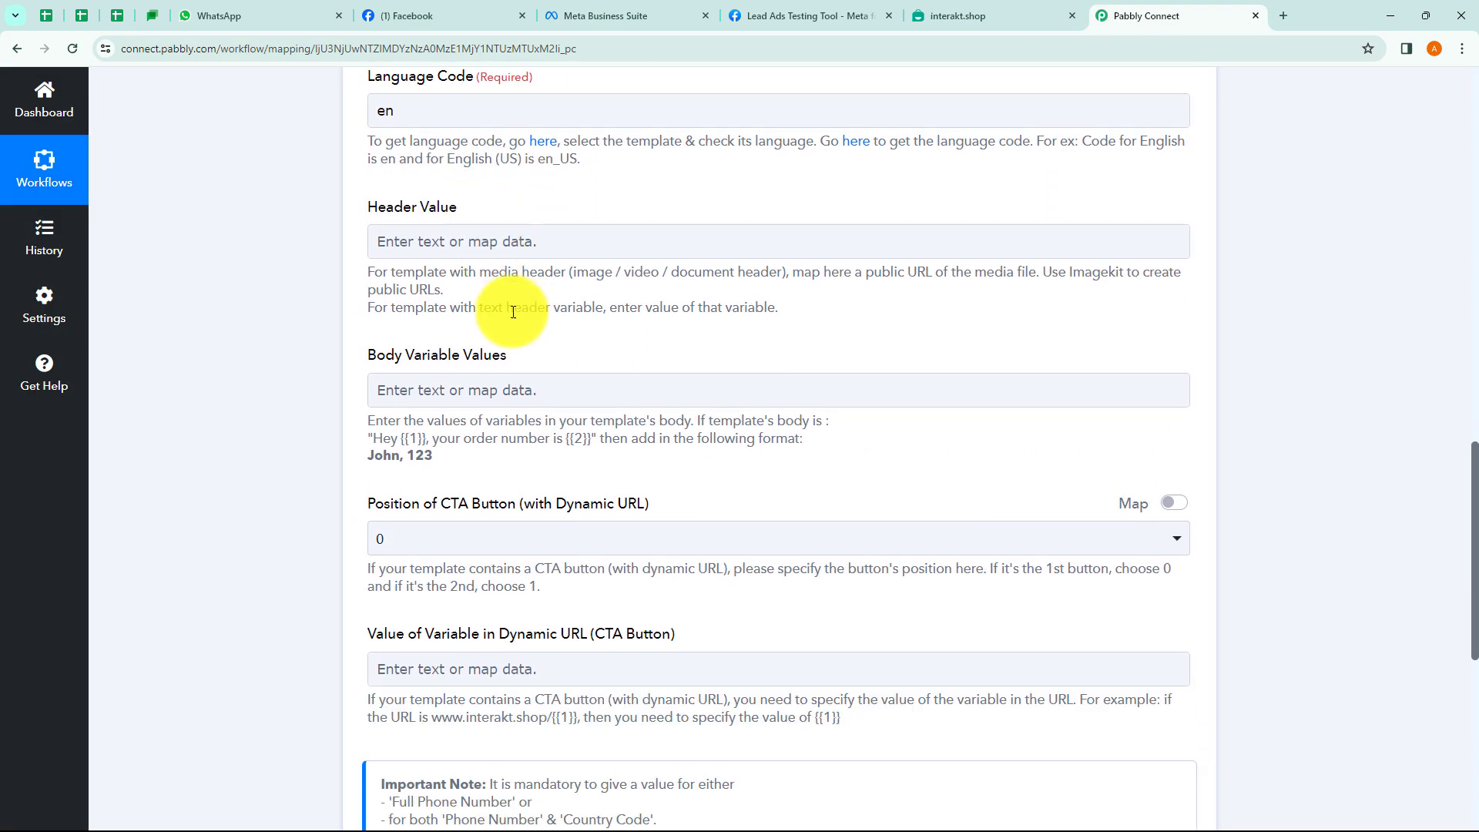
{"action": "scroll", "coordinate": [462, 378], "scroll_direction": "up", "scroll_amount": 2}
{"action": "scroll", "coordinate": [432, 378], "scroll_direction": "down", "scroll_amount": 2}
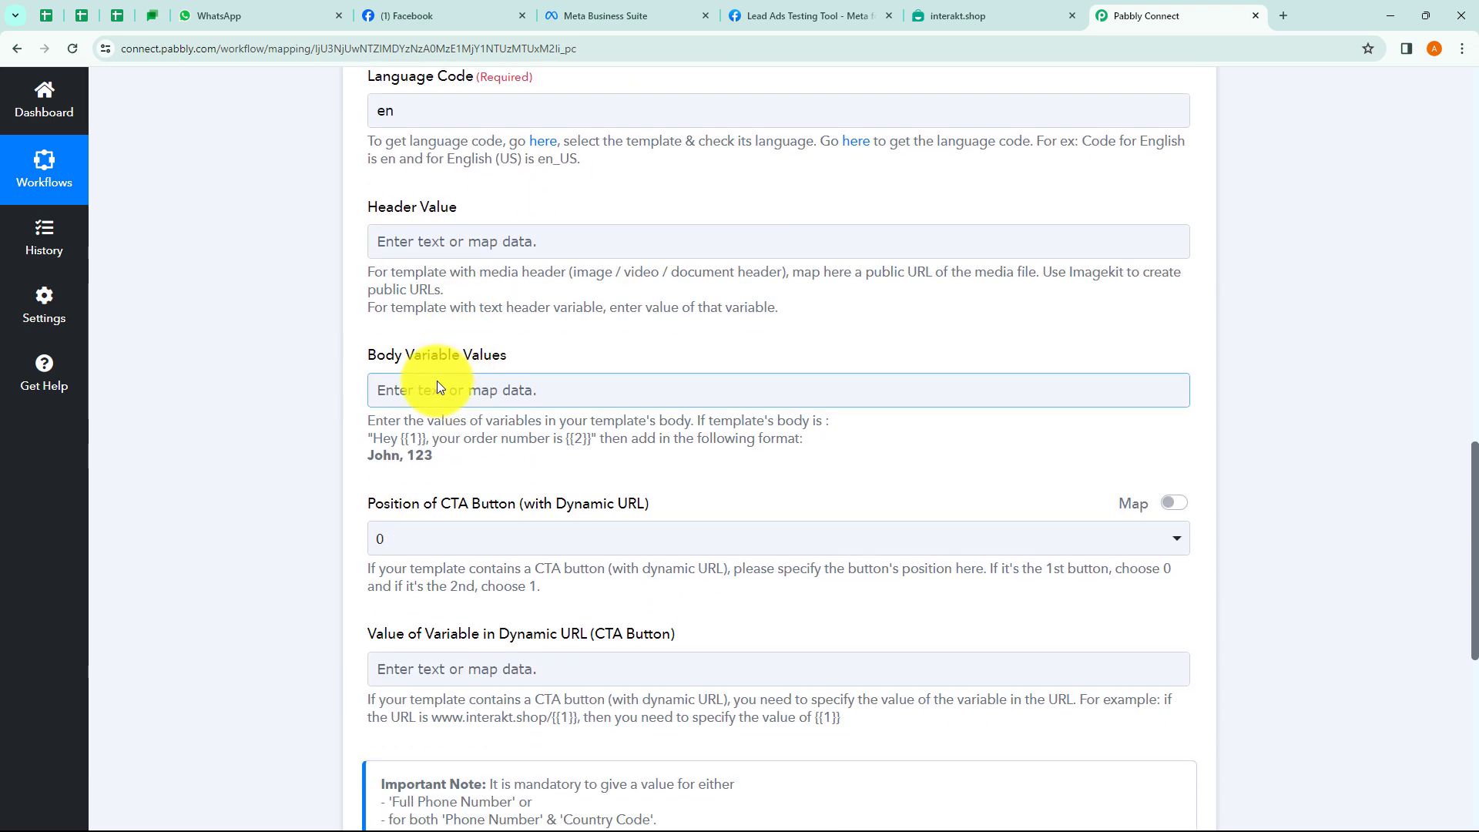
{"action": "left_click", "coordinate": [432, 383]}
{"action": "left_click", "coordinate": [477, 520]}
{"action": "left_click", "coordinate": [404, 472]}
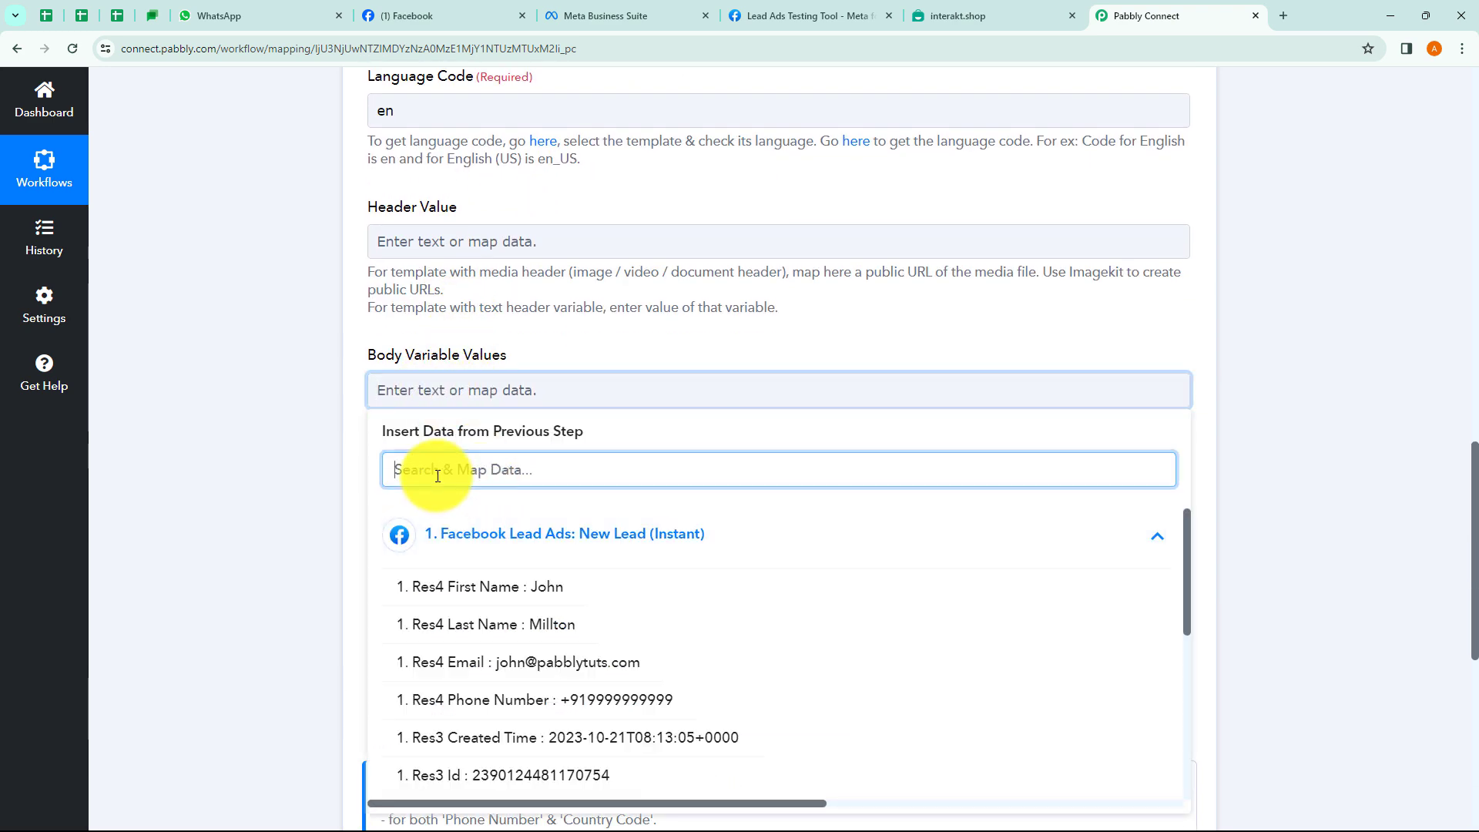
{"action": "left_click", "coordinate": [520, 587]}
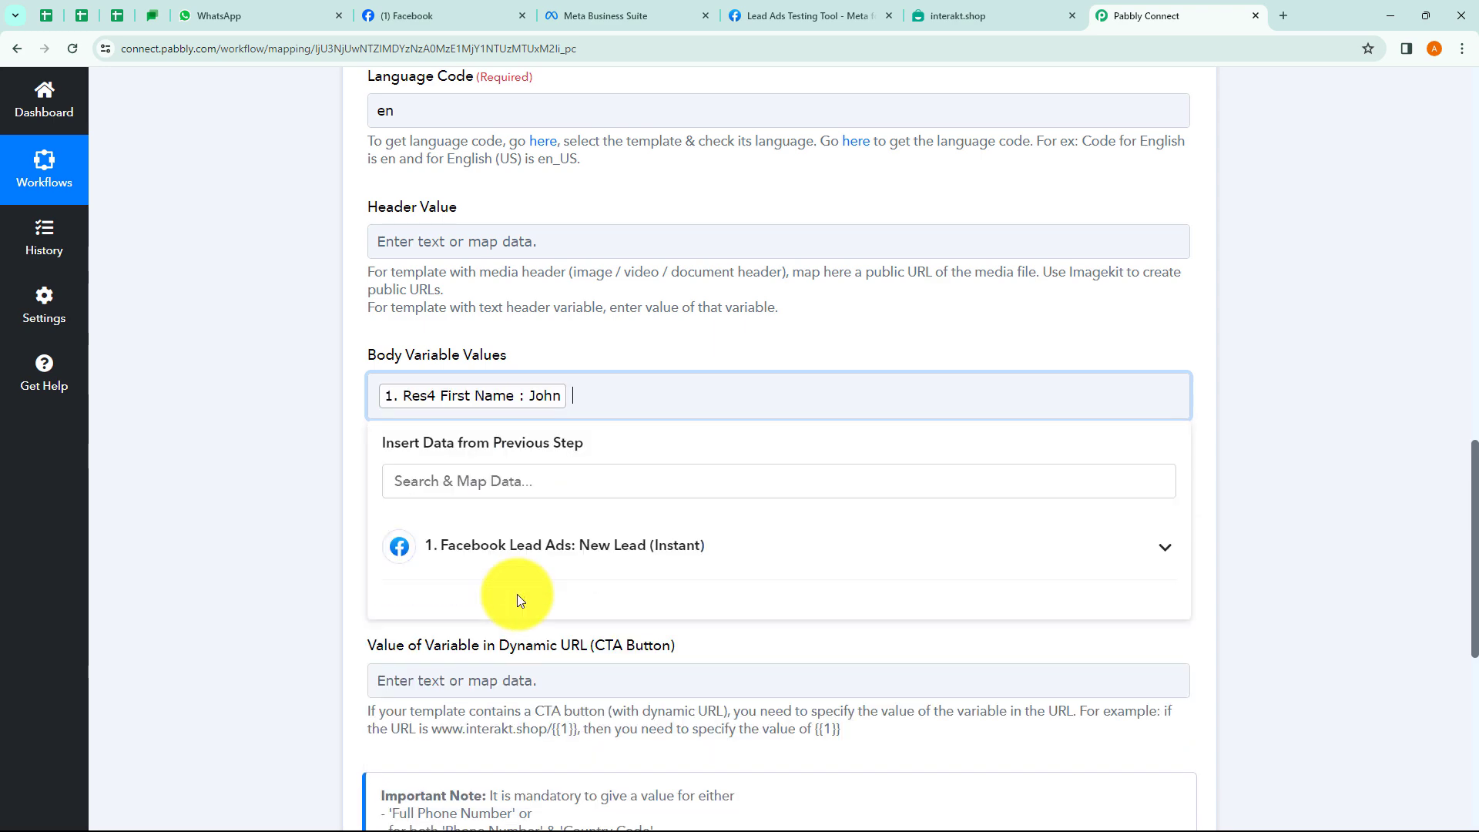
{"action": "left_click", "coordinate": [518, 553]}
{"action": "left_click", "coordinate": [548, 636]}
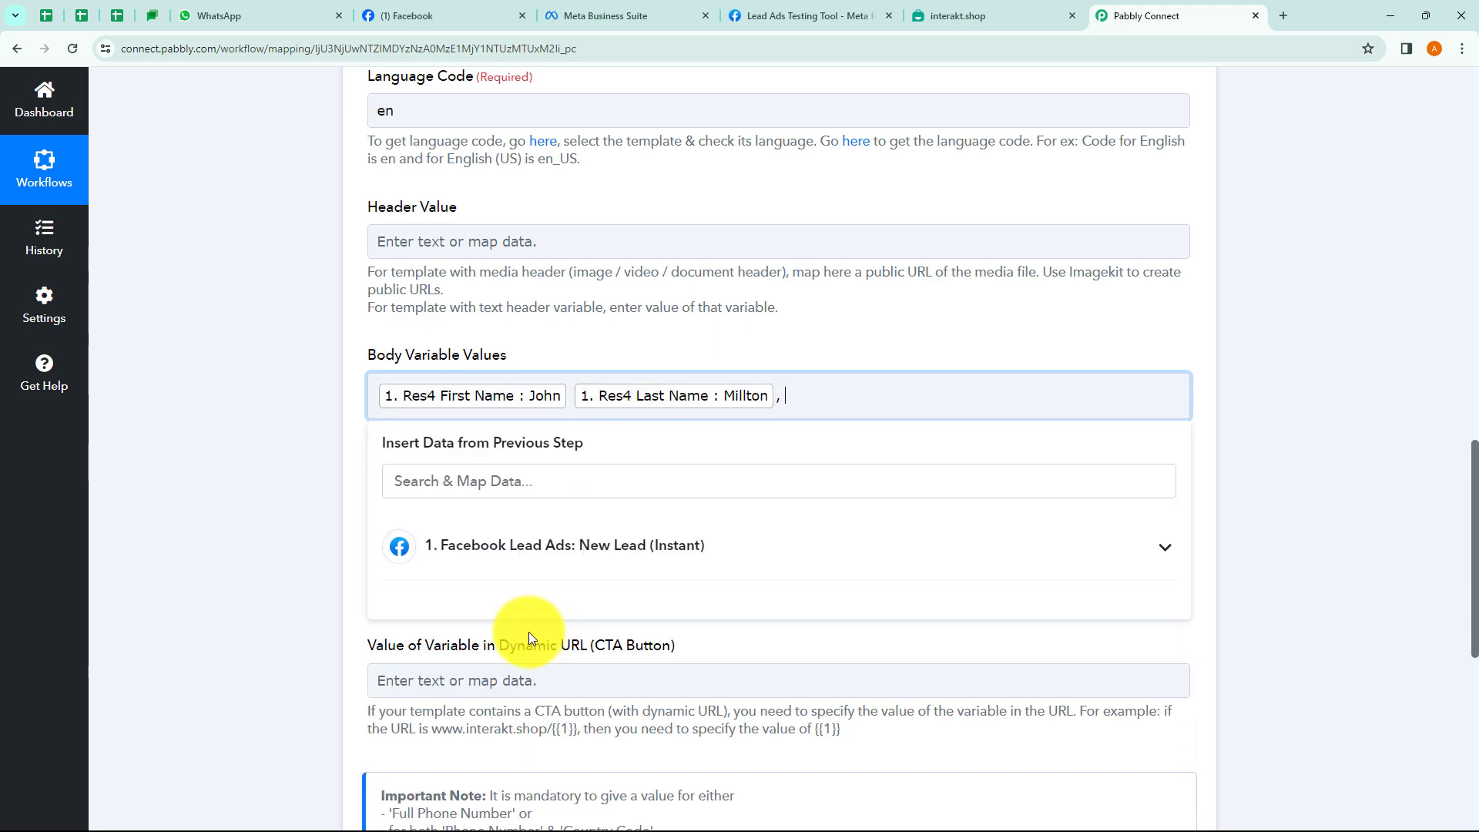
{"action": "left_click", "coordinate": [478, 566]}
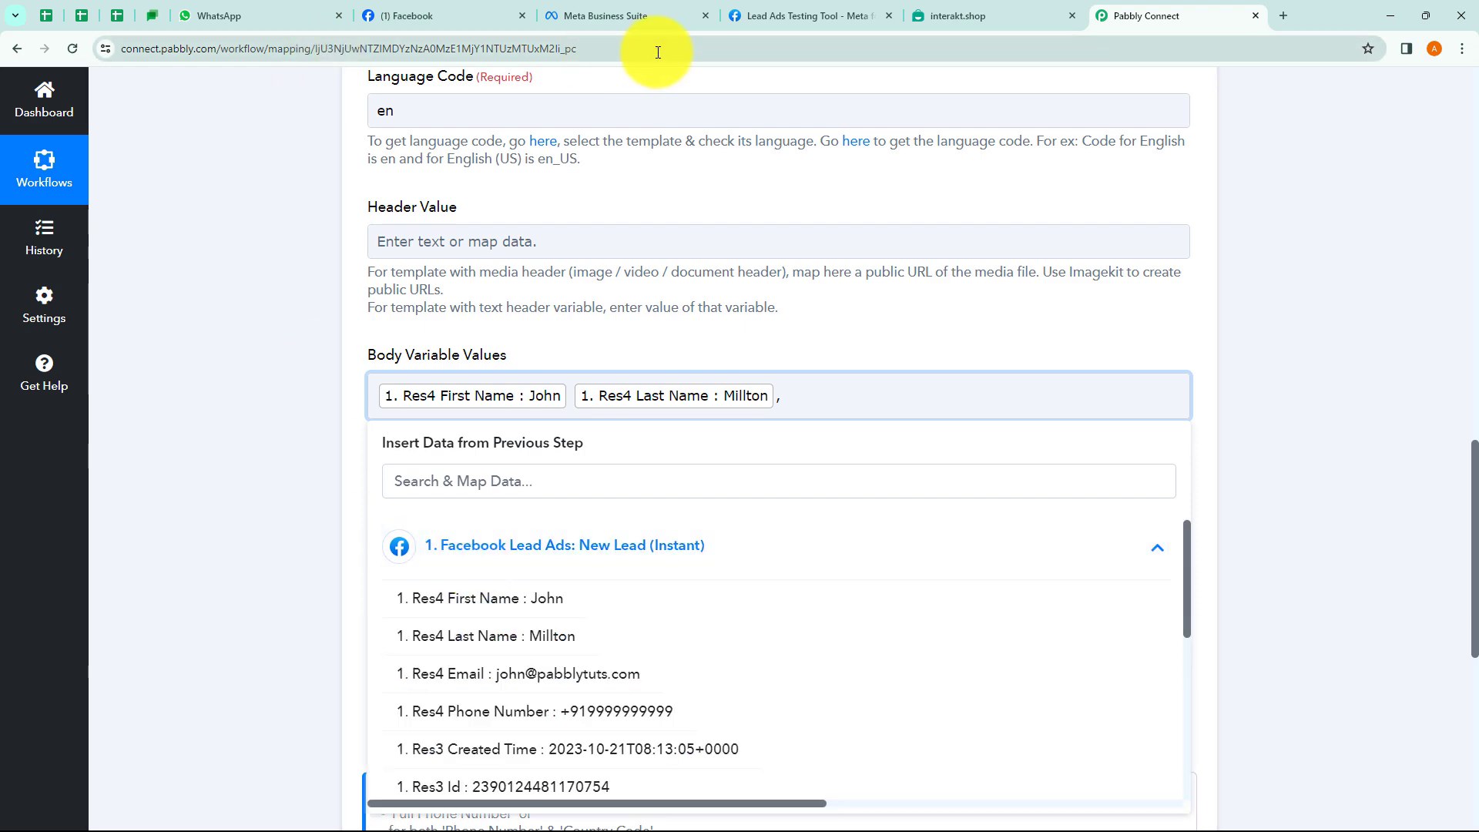
Append the lead's First Name, Last Name, Email and Phone Number as further comma-separated values.
{"action": "left_click", "coordinate": [935, 12]}
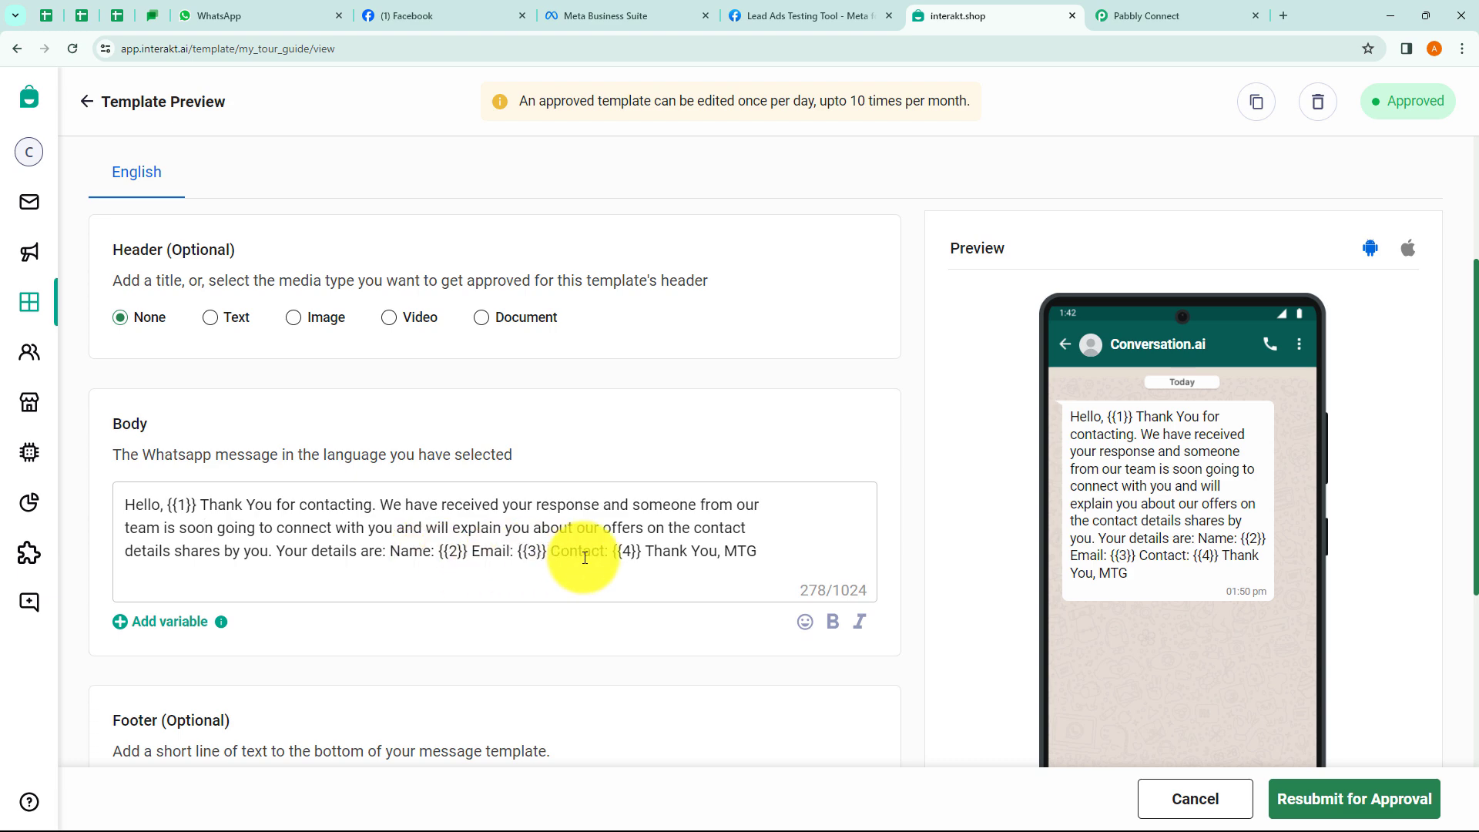
{"action": "left_click", "coordinate": [1125, 17]}
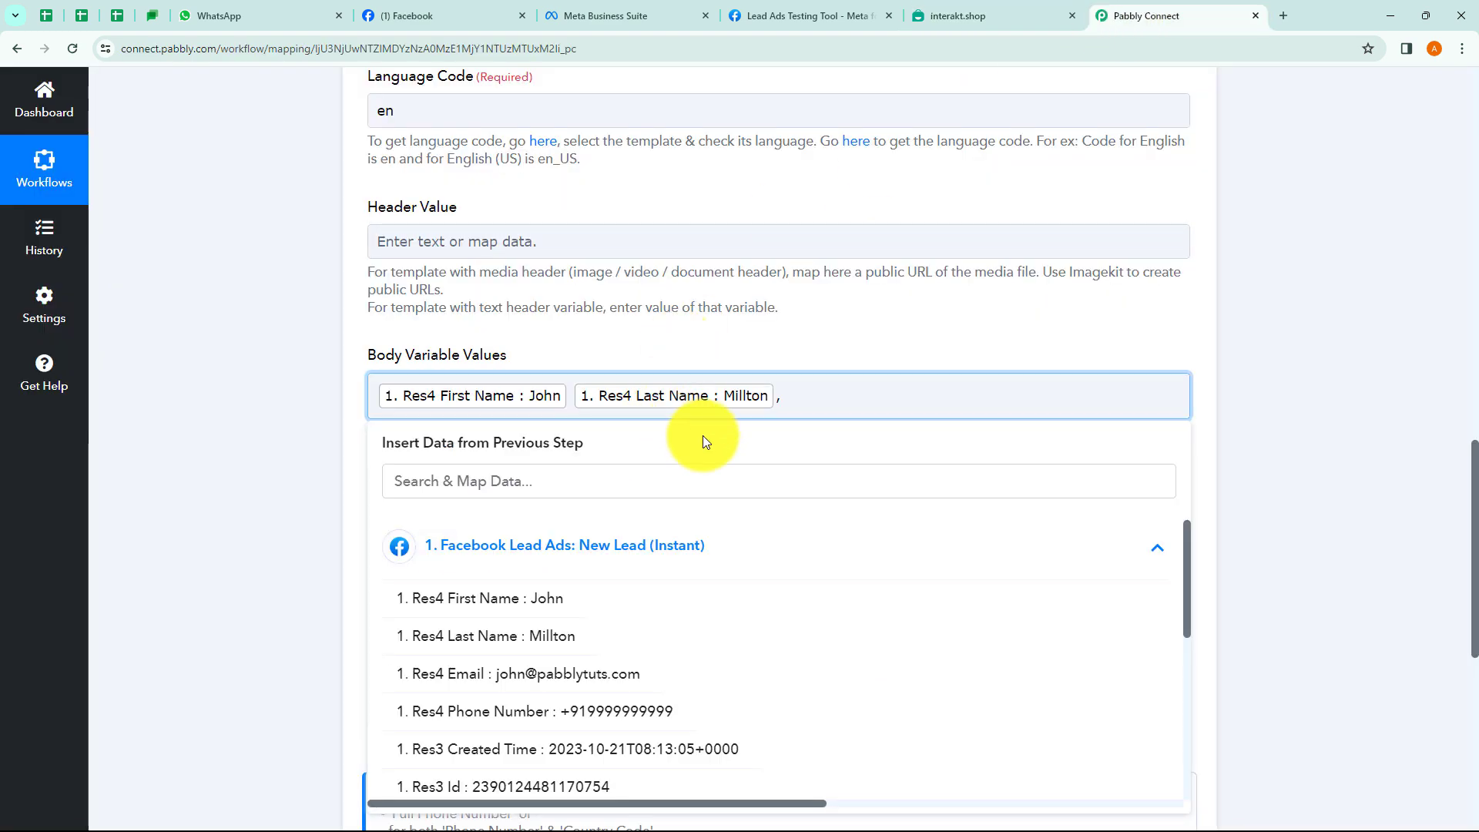
{"action": "left_click", "coordinate": [538, 604]}
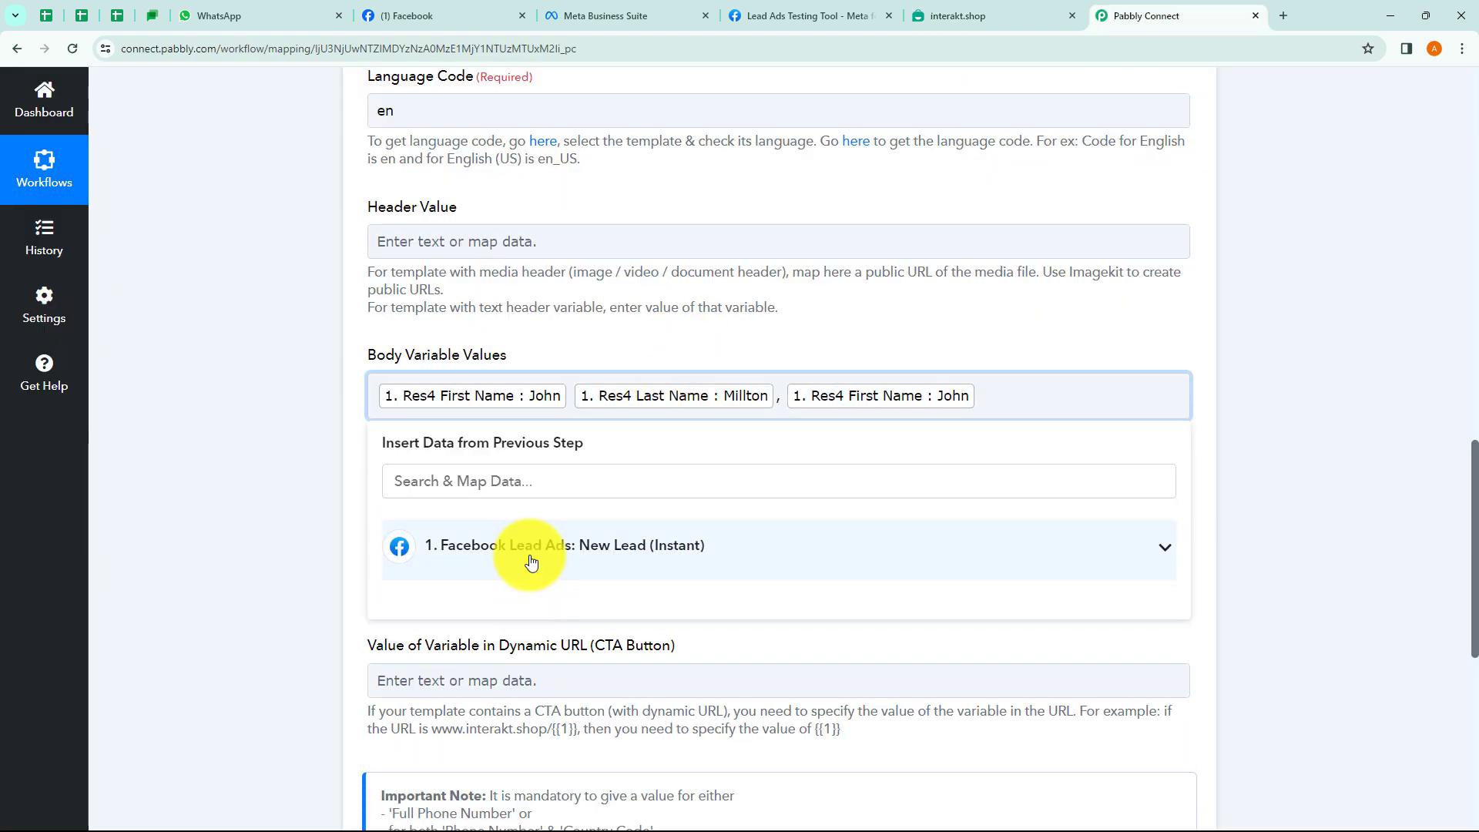
{"action": "left_click", "coordinate": [528, 548]}
{"action": "left_click", "coordinate": [528, 632]}
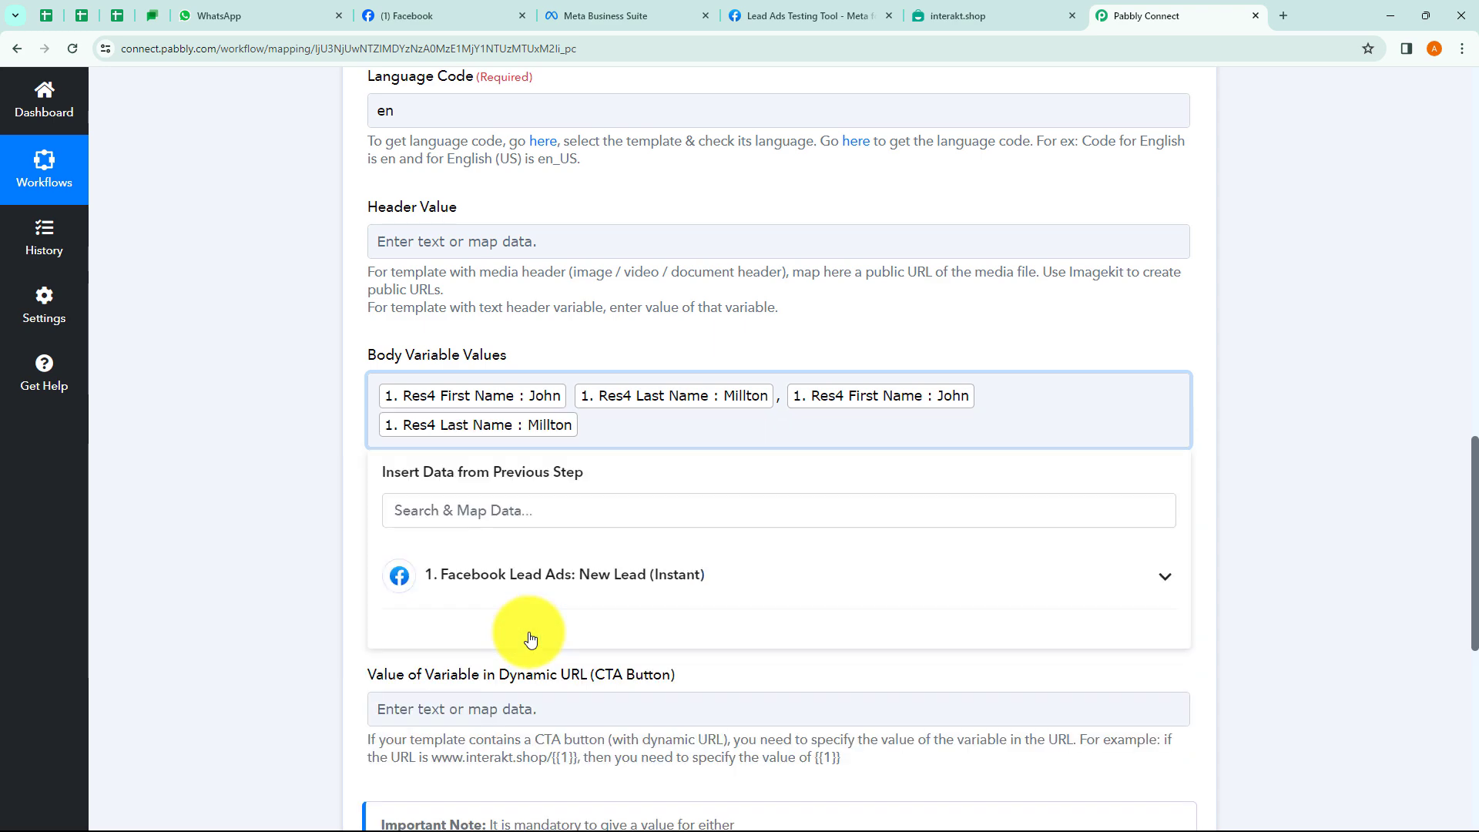
{"action": "left_click", "coordinate": [528, 579]}
{"action": "left_click", "coordinate": [544, 687]}
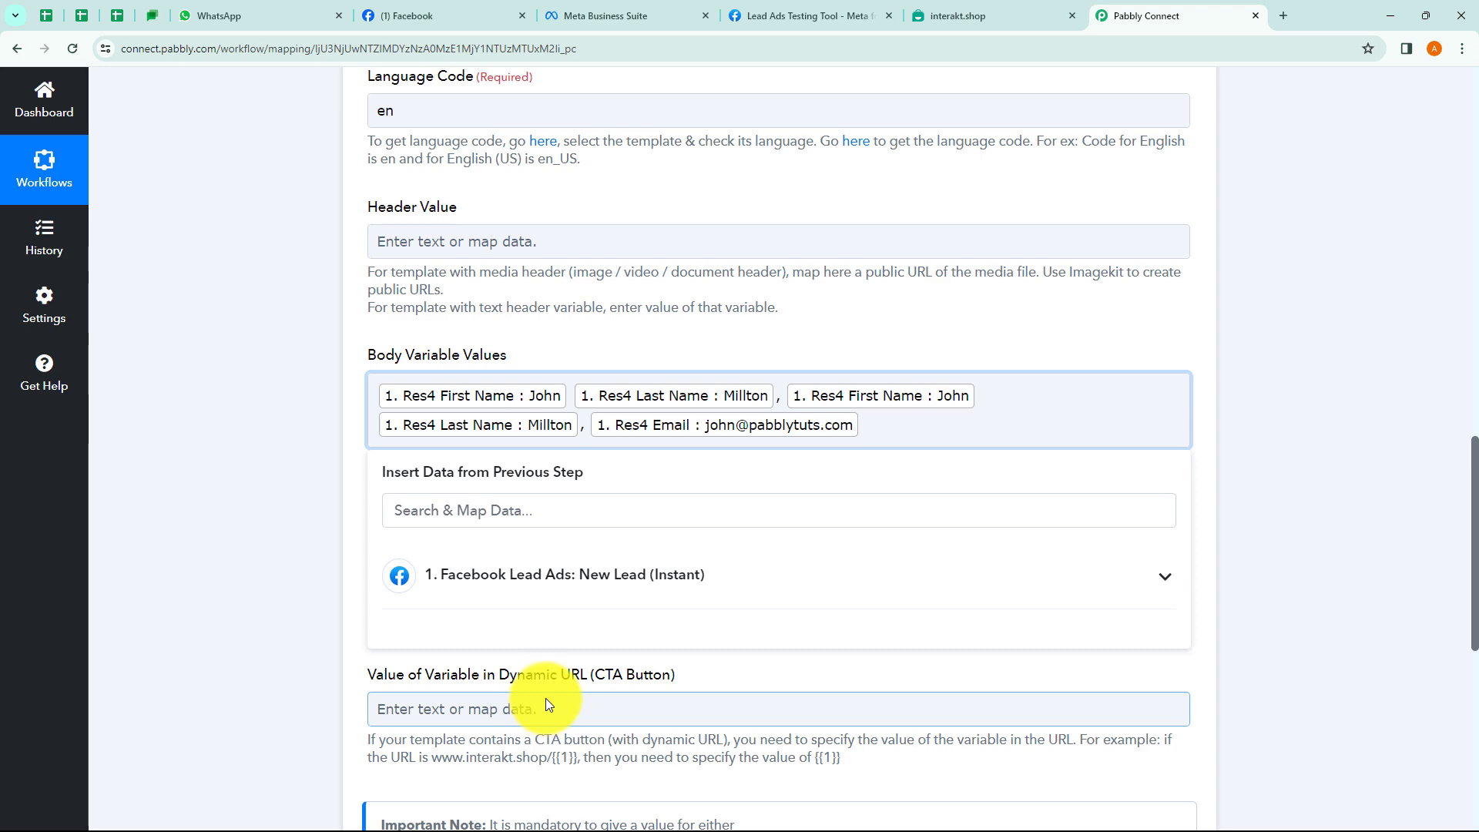
{"action": "left_click", "coordinate": [501, 578]}
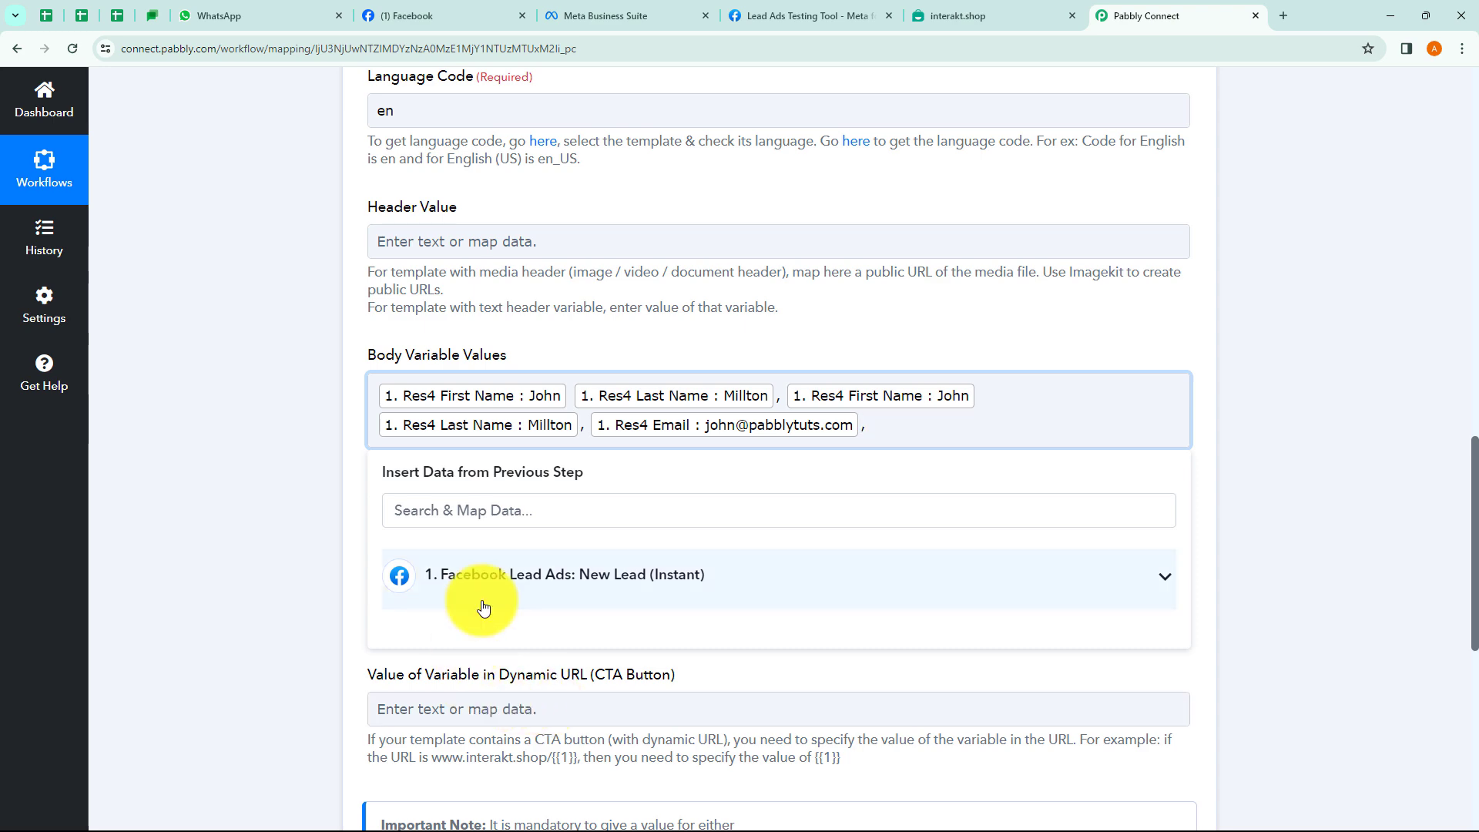
{"action": "left_click", "coordinate": [539, 712]}
{"action": "left_click", "coordinate": [317, 496]}
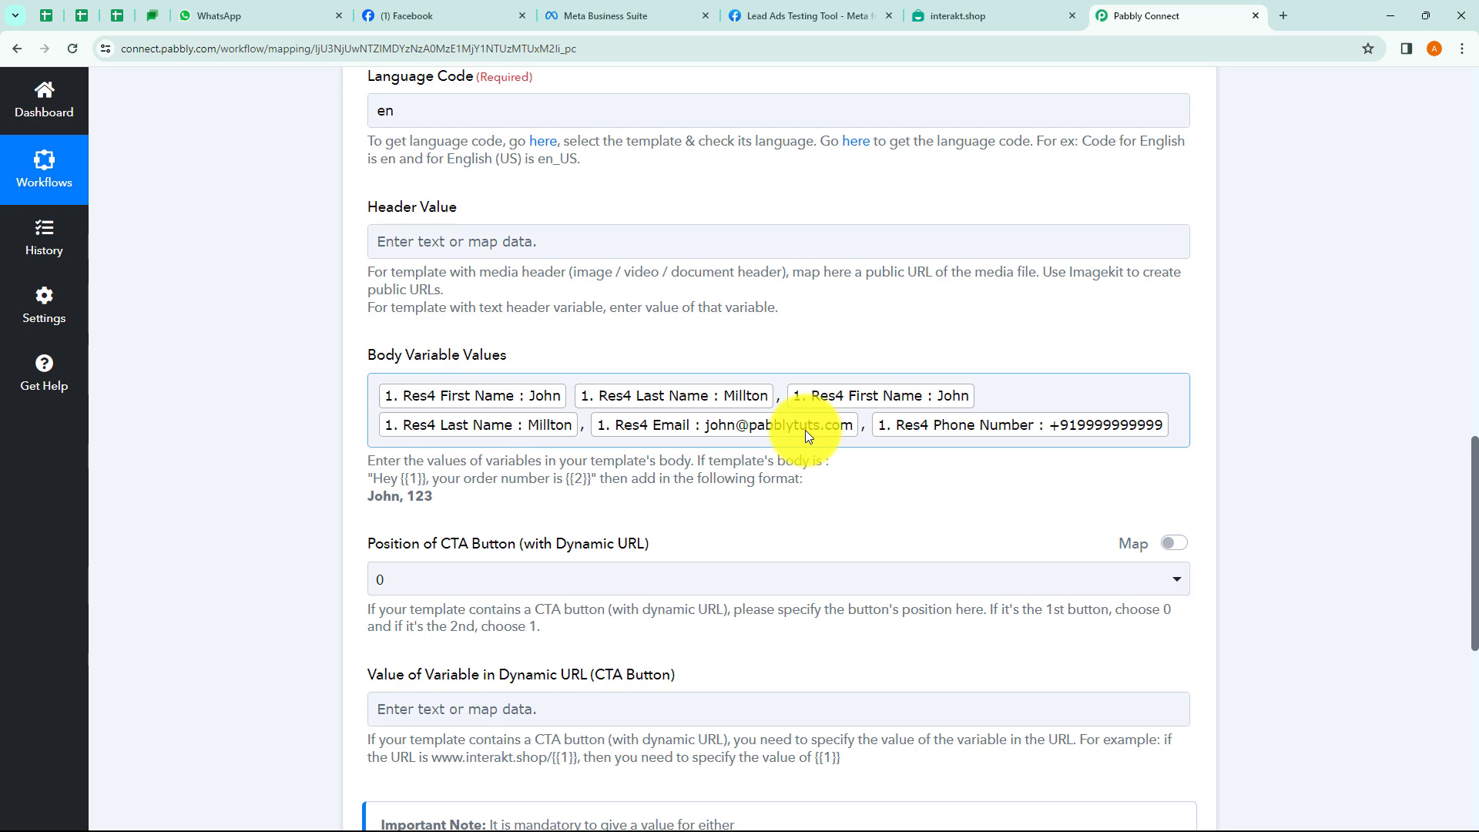
Check the Interakt template preview, then return to the Pabbly Connect Interakt mapping form.
{"action": "left_click", "coordinate": [945, 9]}
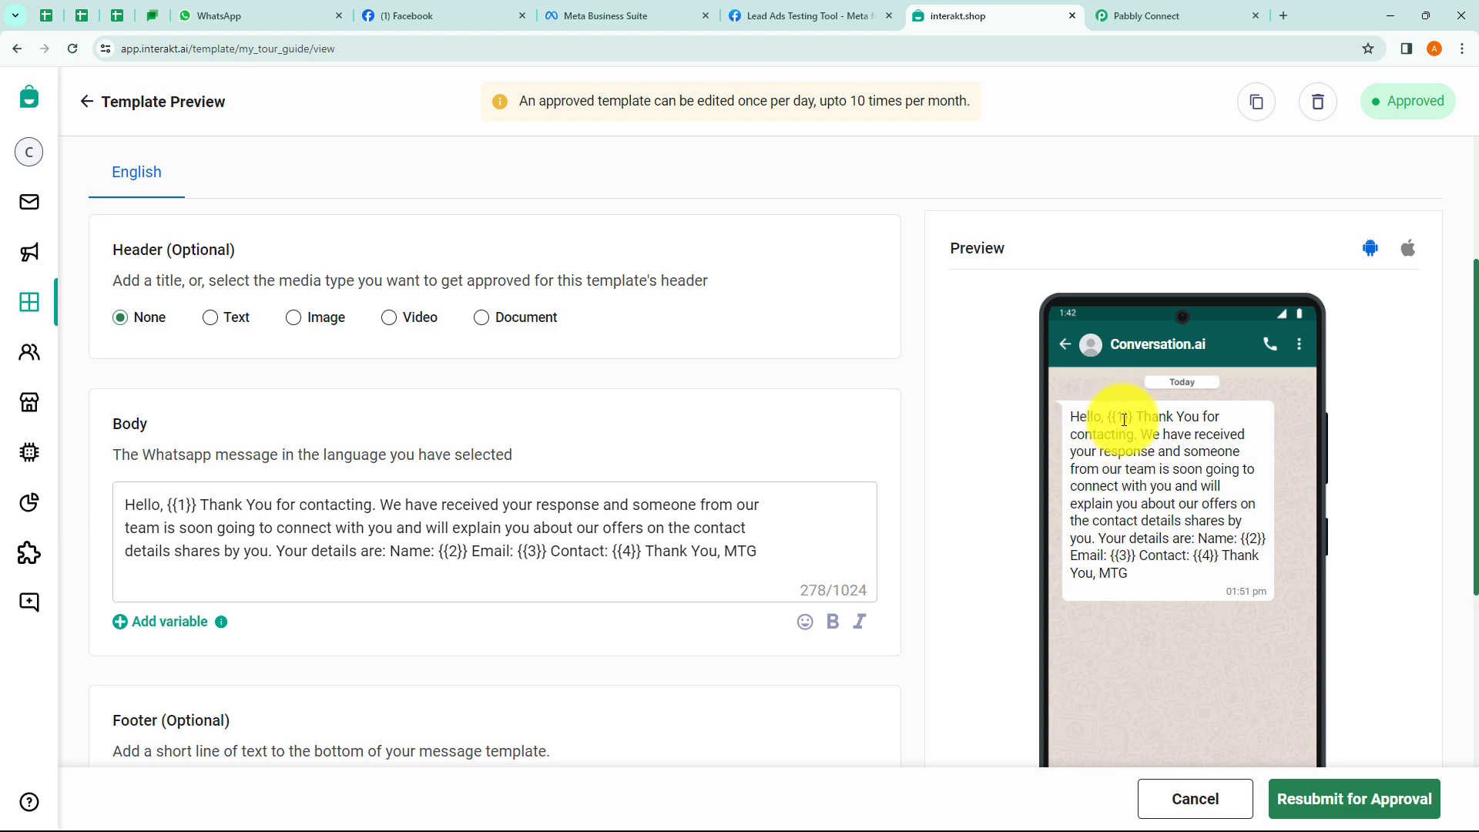
{"action": "left_click", "coordinate": [1135, 16]}
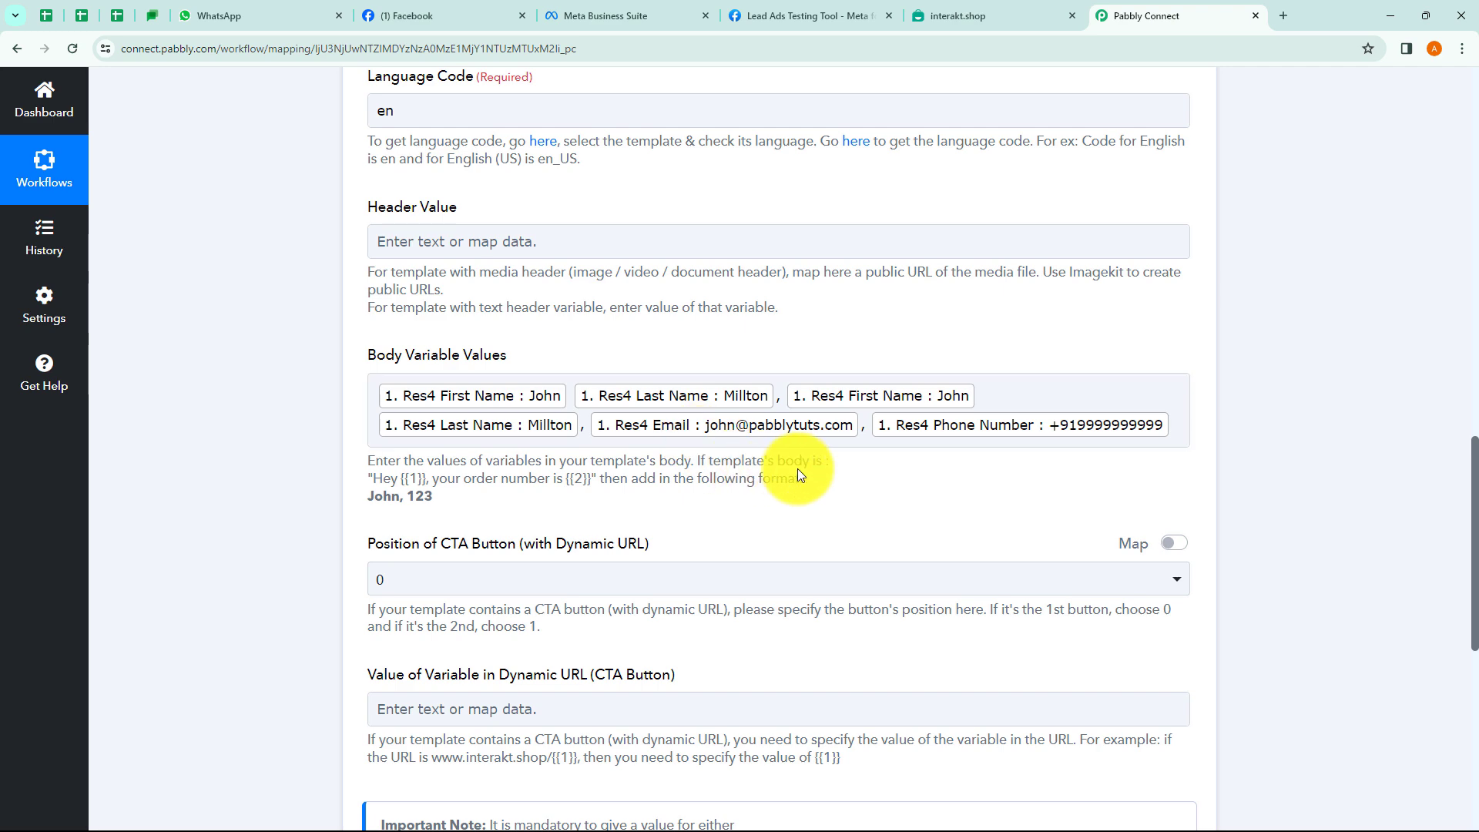
{"action": "scroll", "coordinate": [682, 298], "scroll_direction": "up", "scroll_amount": 10}
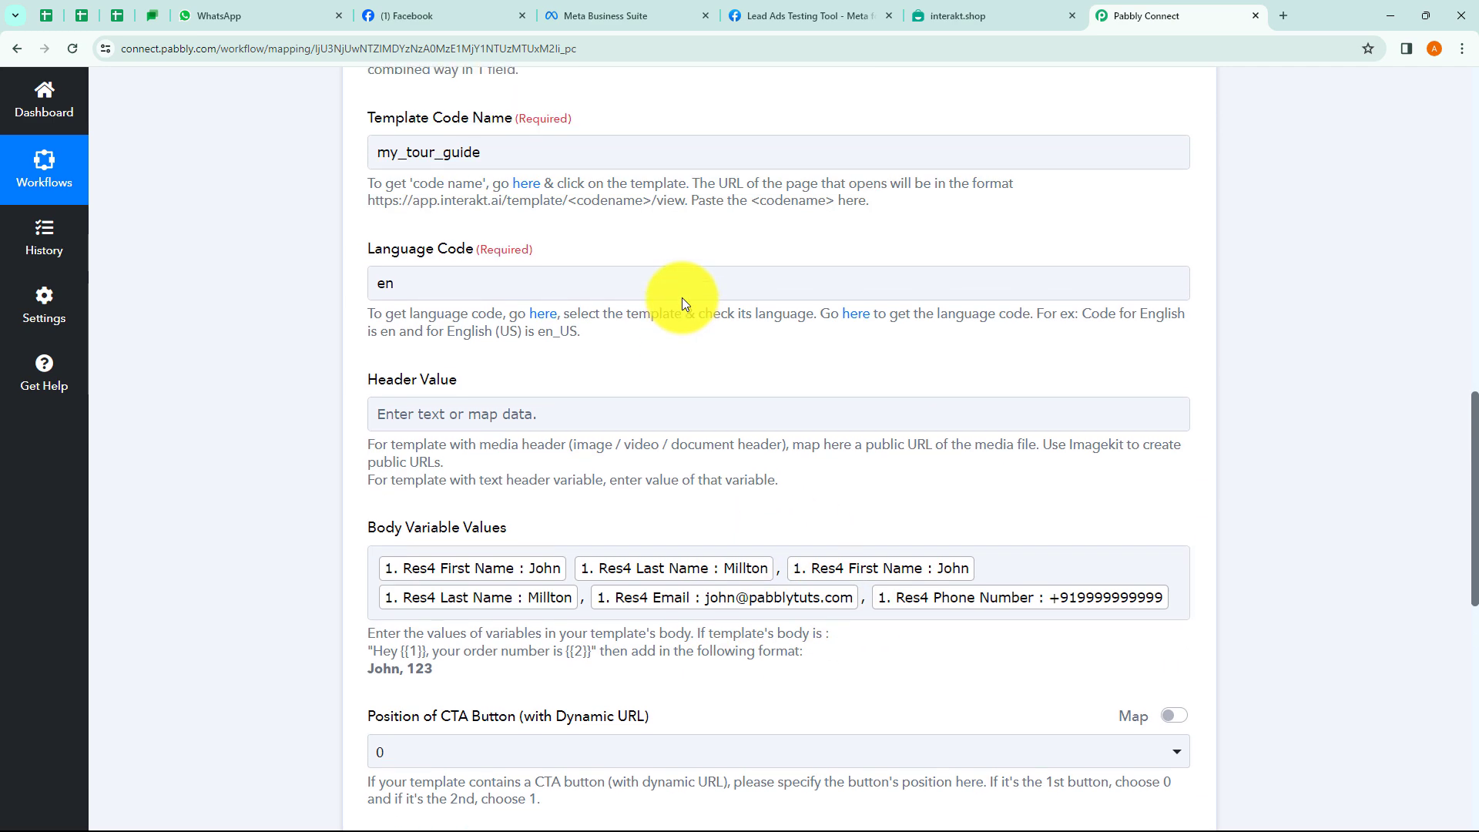
{"action": "scroll", "coordinate": [682, 297], "scroll_direction": "up", "scroll_amount": 6}
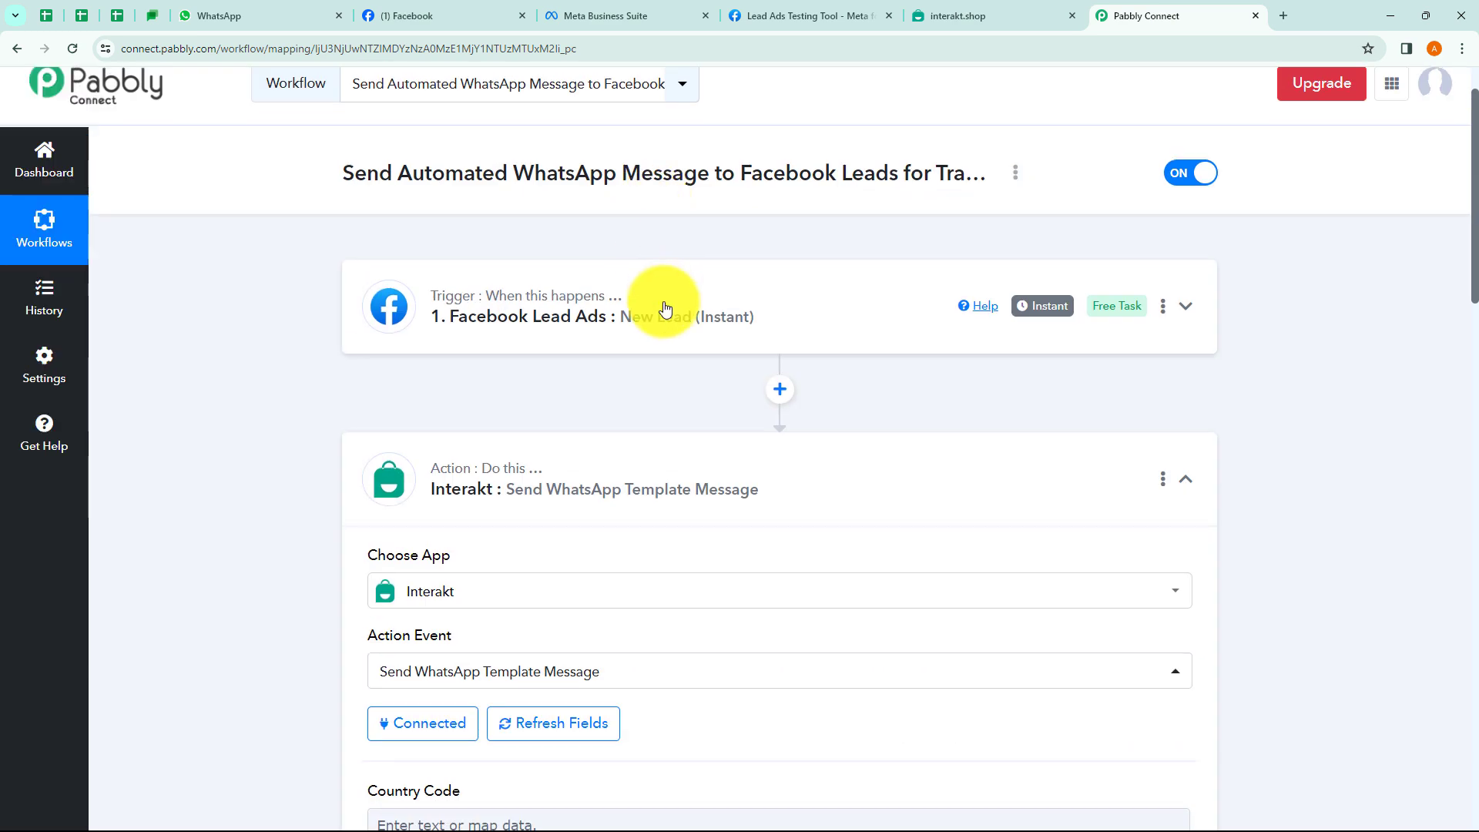
{"action": "left_click", "coordinate": [660, 301]}
{"action": "scroll", "coordinate": [661, 323], "scroll_direction": "down", "scroll_amount": 5}
{"action": "scroll", "coordinate": [661, 327], "scroll_direction": "down", "scroll_amount": 5}
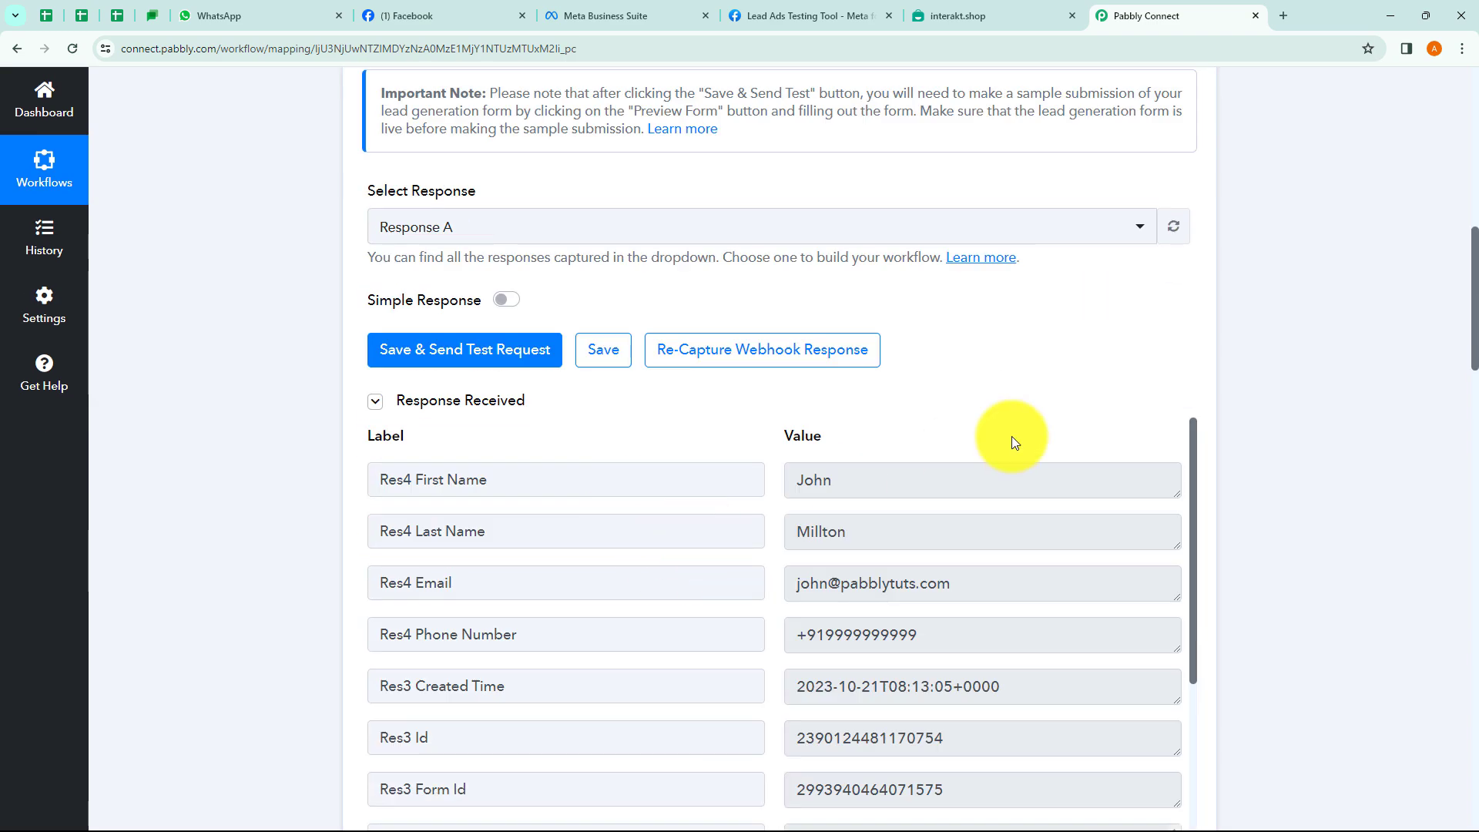
{"action": "scroll", "coordinate": [1221, 379], "scroll_direction": "down", "scroll_amount": 3}
{"action": "scroll", "coordinate": [1222, 379], "scroll_direction": "down", "scroll_amount": 14}
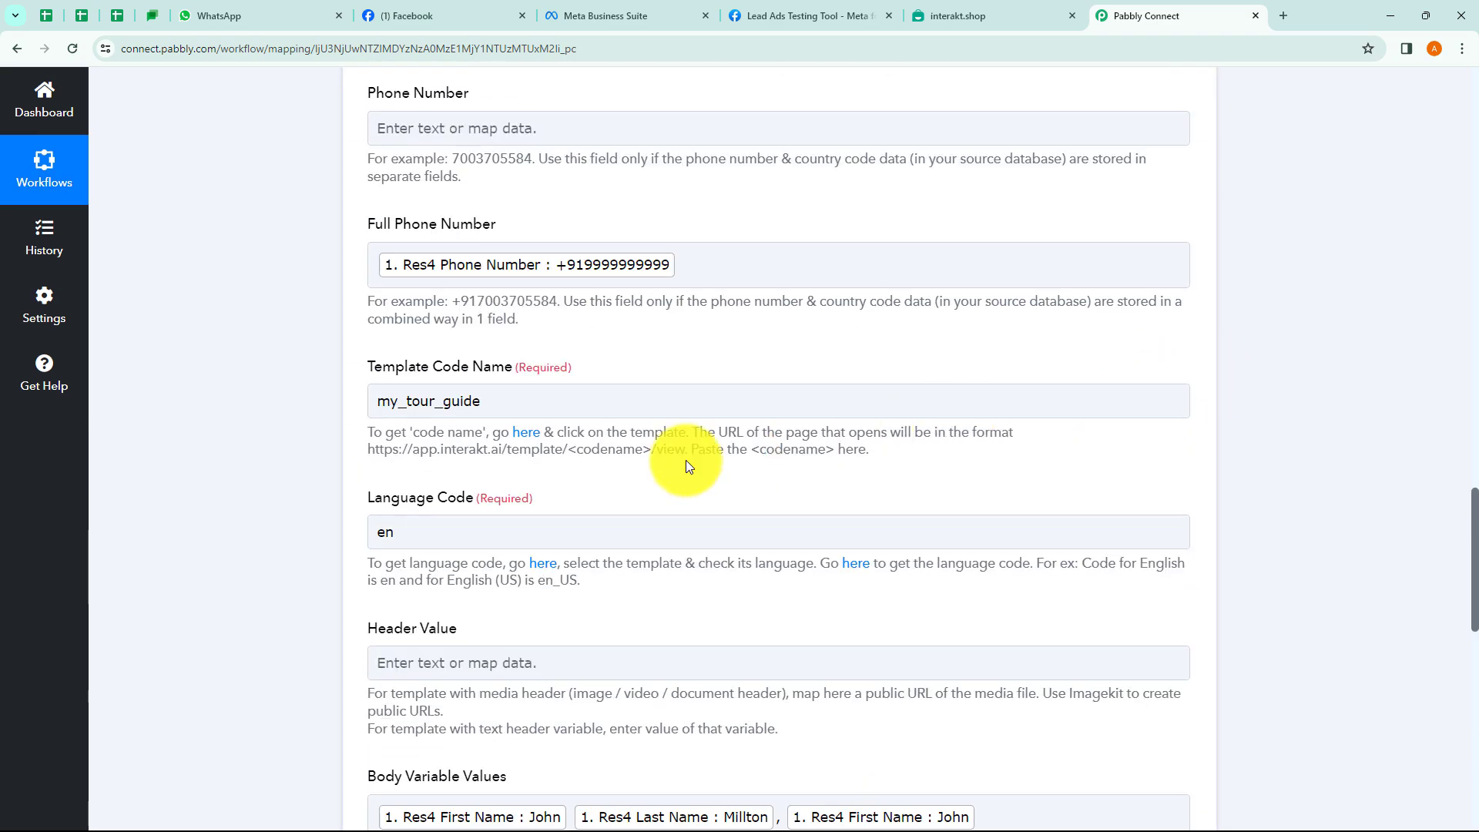
{"action": "scroll", "coordinate": [634, 419], "scroll_direction": "down", "scroll_amount": 4}
{"action": "scroll", "coordinate": [636, 412], "scroll_direction": "down", "scroll_amount": 3}
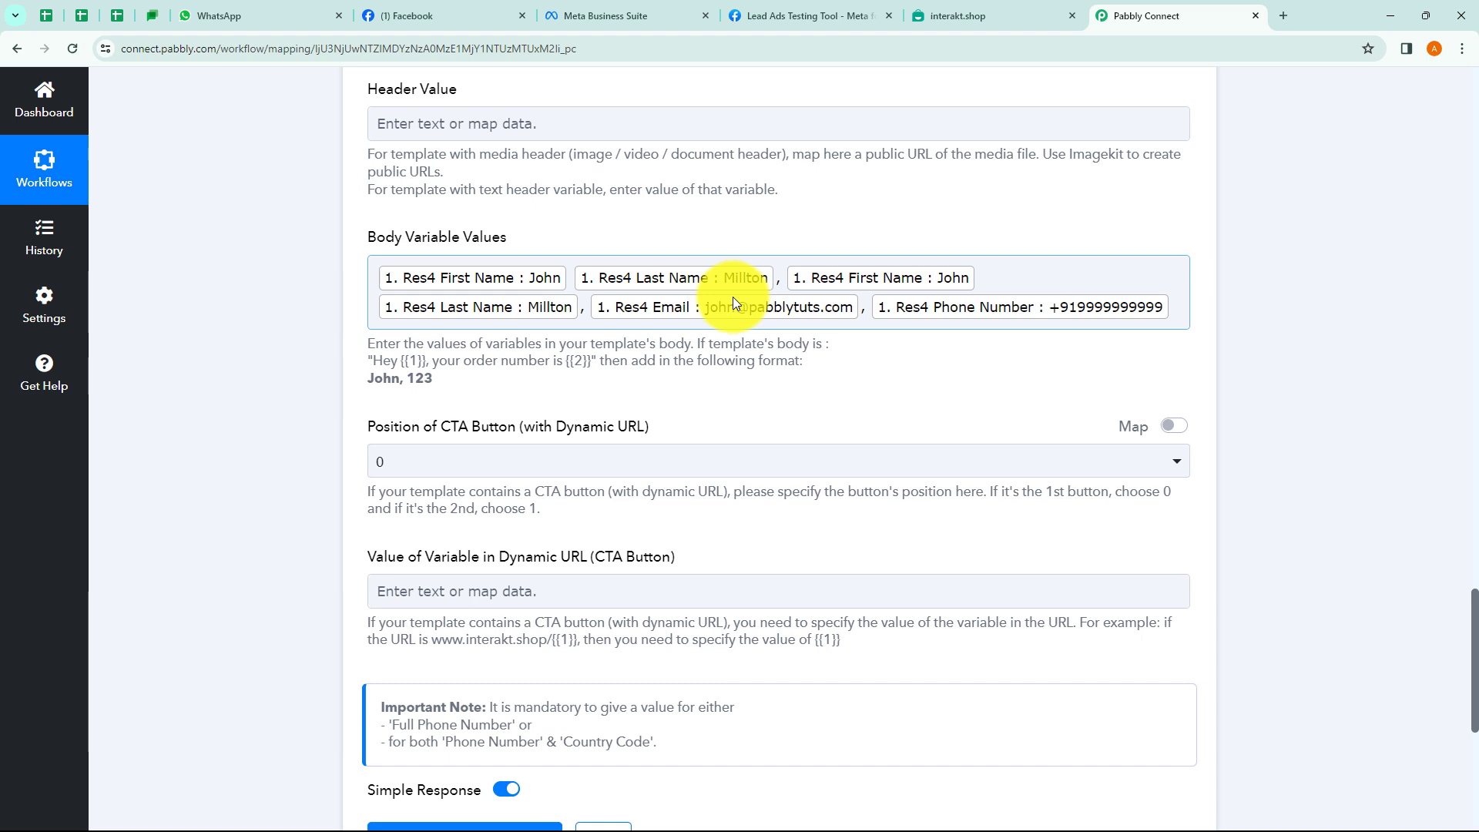
{"action": "scroll", "coordinate": [704, 389], "scroll_direction": "down", "scroll_amount": 1}
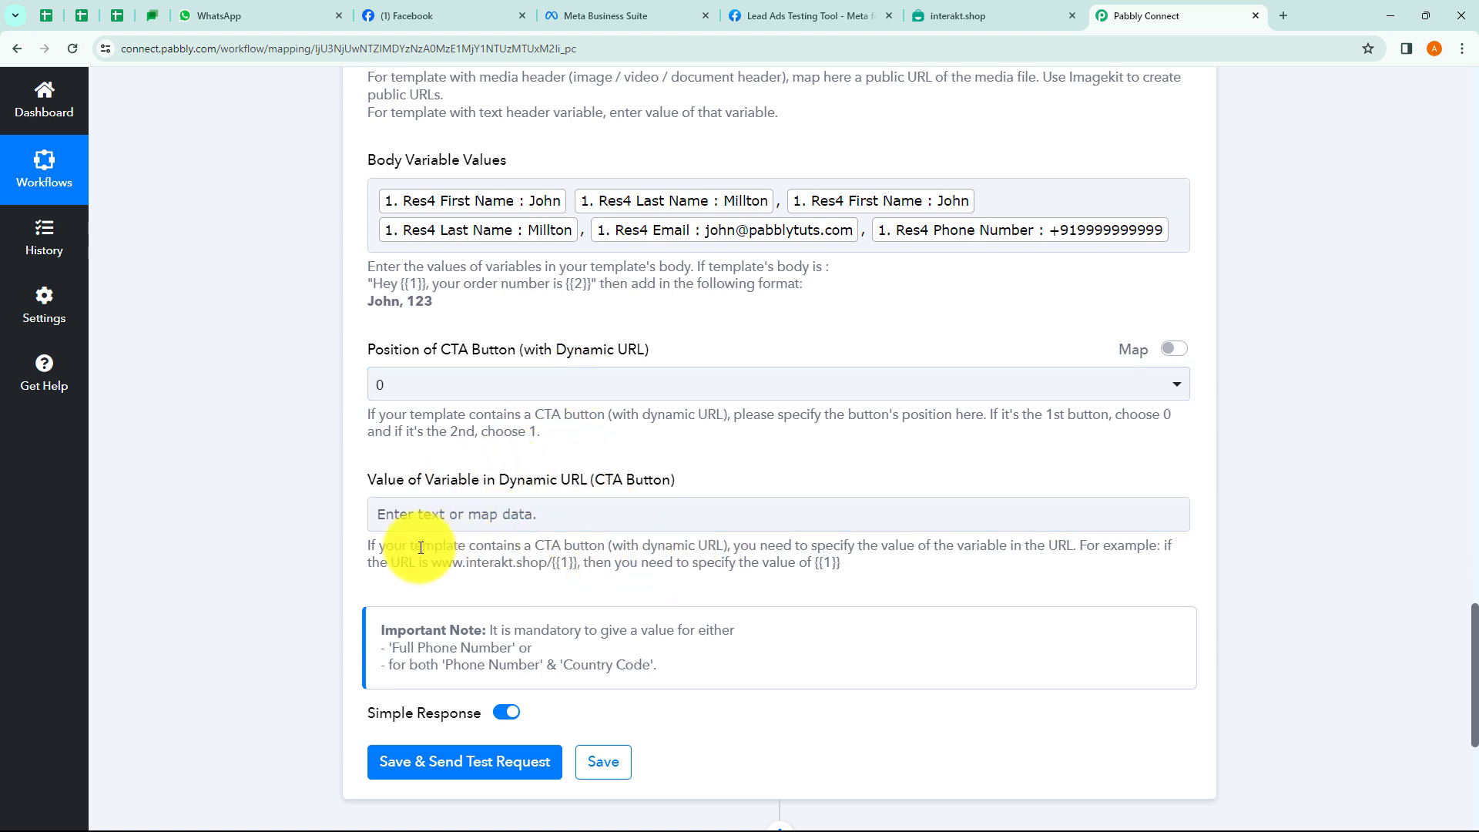
{"action": "left_click_drag", "start_coordinate": [389, 557], "coordinate": [721, 564]}
{"action": "left_click", "coordinate": [871, 568]}
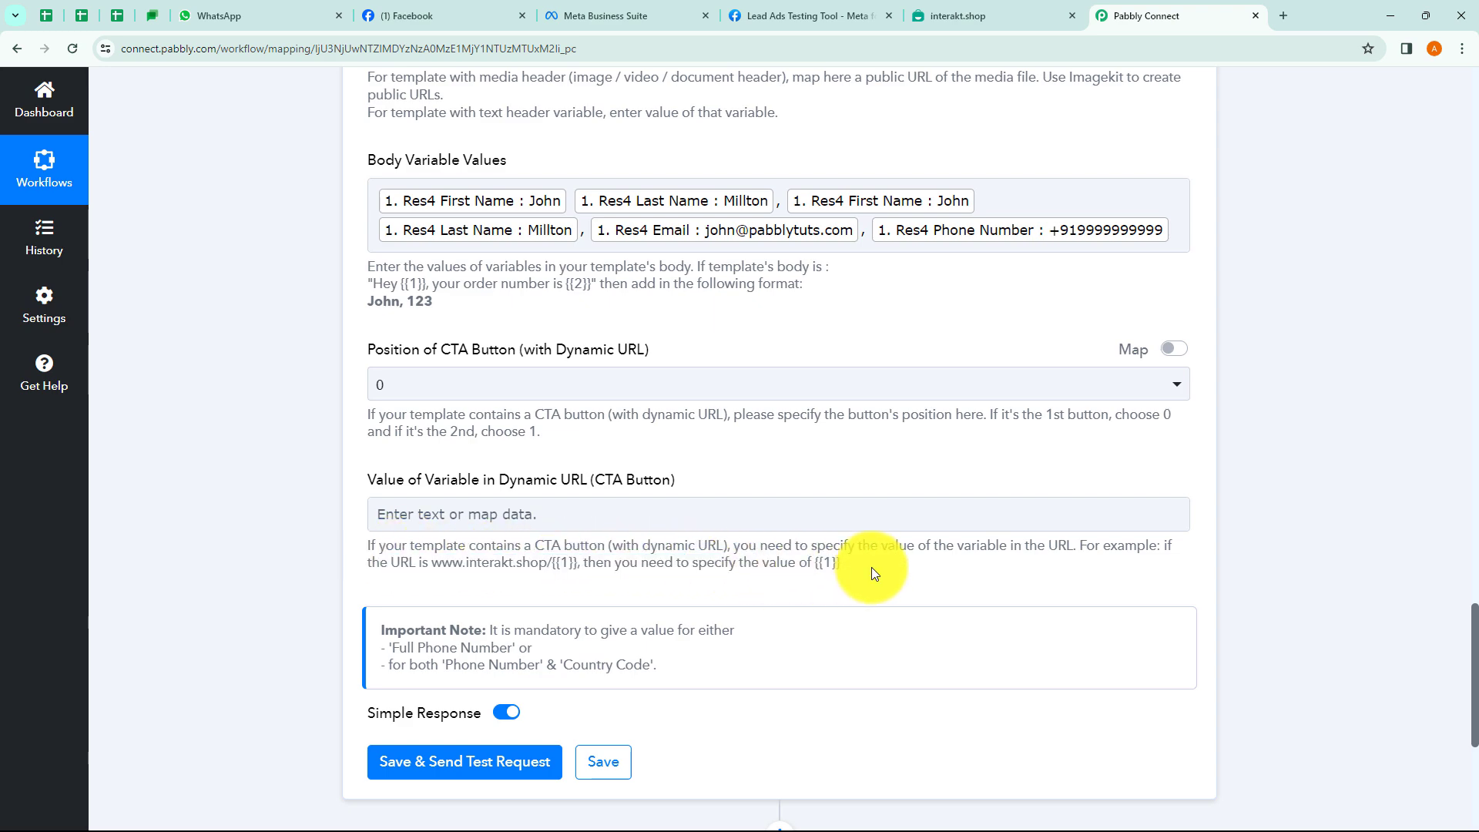
{"action": "scroll", "coordinate": [862, 568], "scroll_direction": "down", "scroll_amount": 2}
{"action": "scroll", "coordinate": [861, 567], "scroll_direction": "down", "scroll_amount": 1}
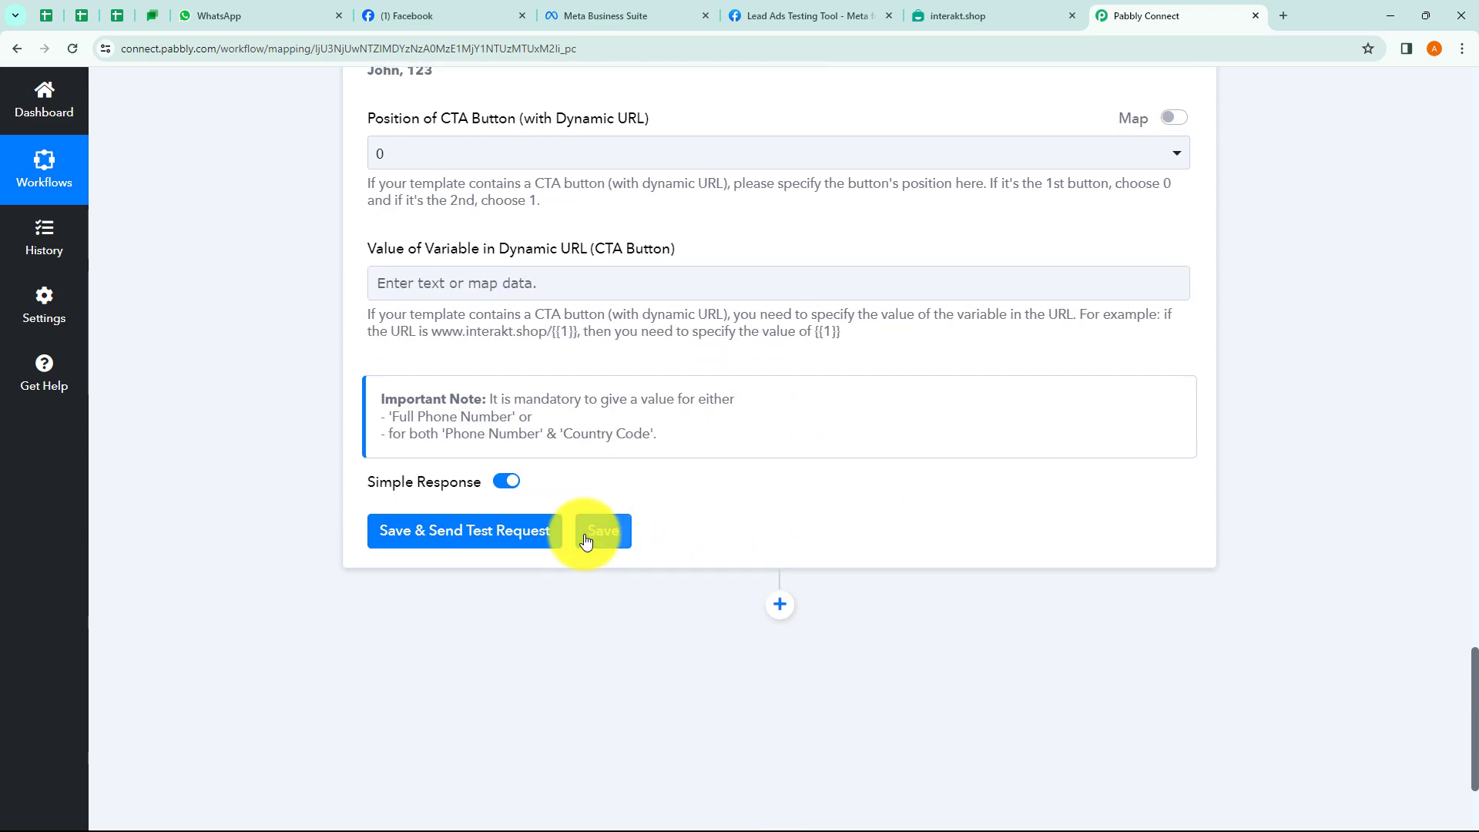
Send the Interakt test request and inspect the response's phone number and template name values.
{"action": "left_click", "coordinate": [488, 535]}
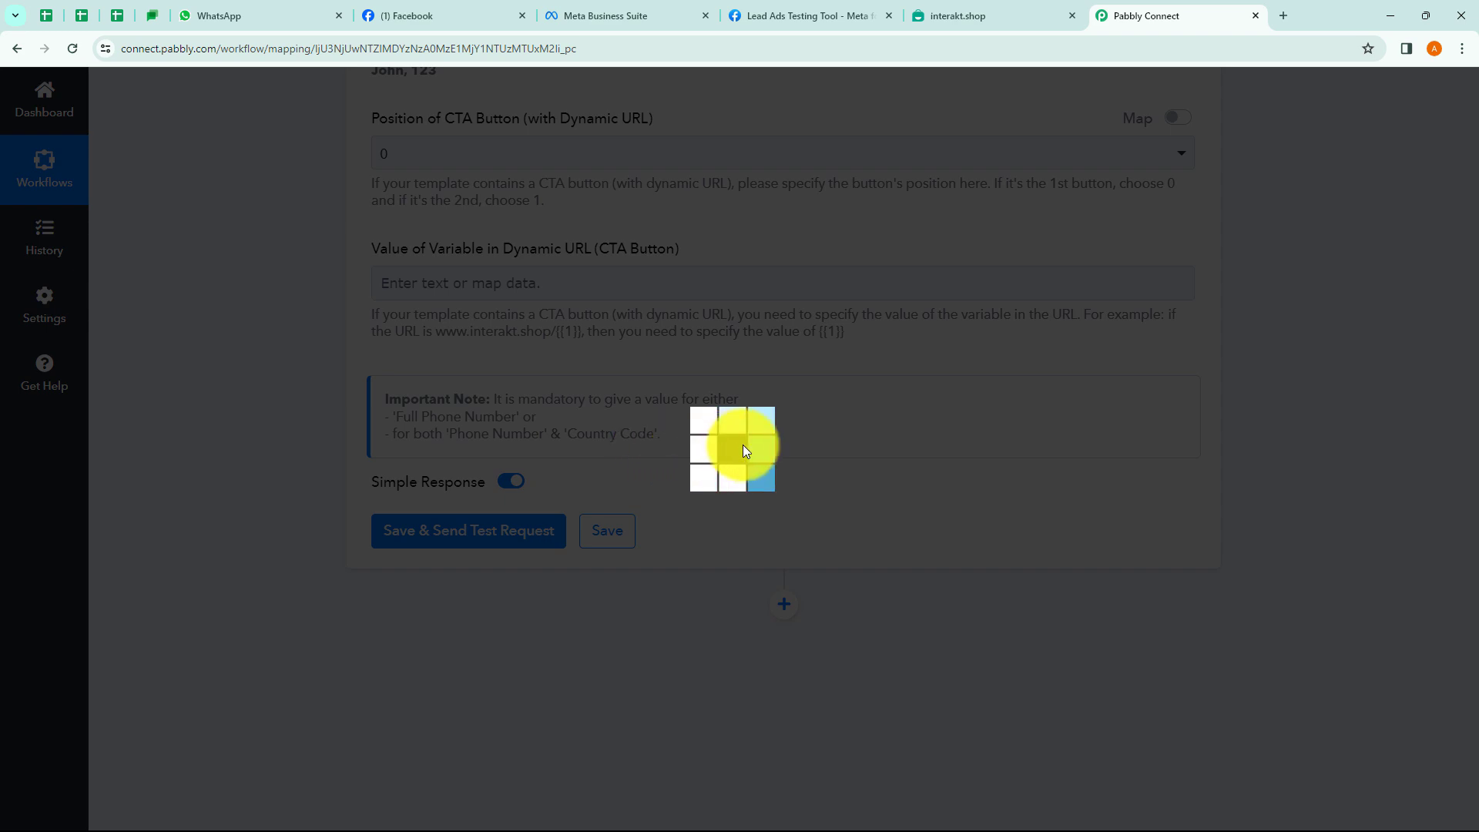
{"action": "scroll", "coordinate": [892, 442], "scroll_direction": "down", "scroll_amount": 4}
{"action": "scroll", "coordinate": [846, 362], "scroll_direction": "down", "scroll_amount": 4}
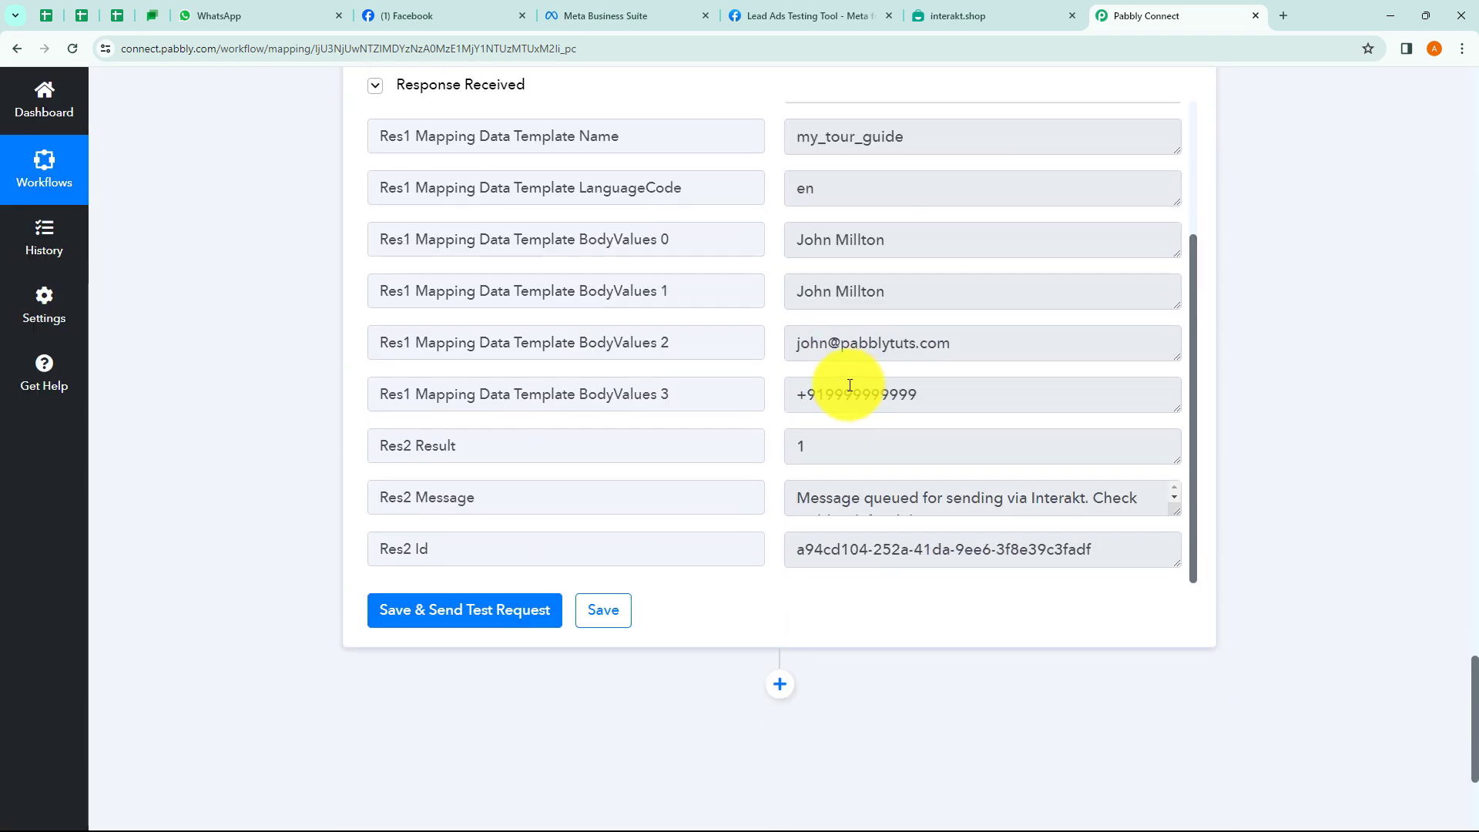
{"action": "scroll", "coordinate": [850, 385], "scroll_direction": "up", "scroll_amount": 3}
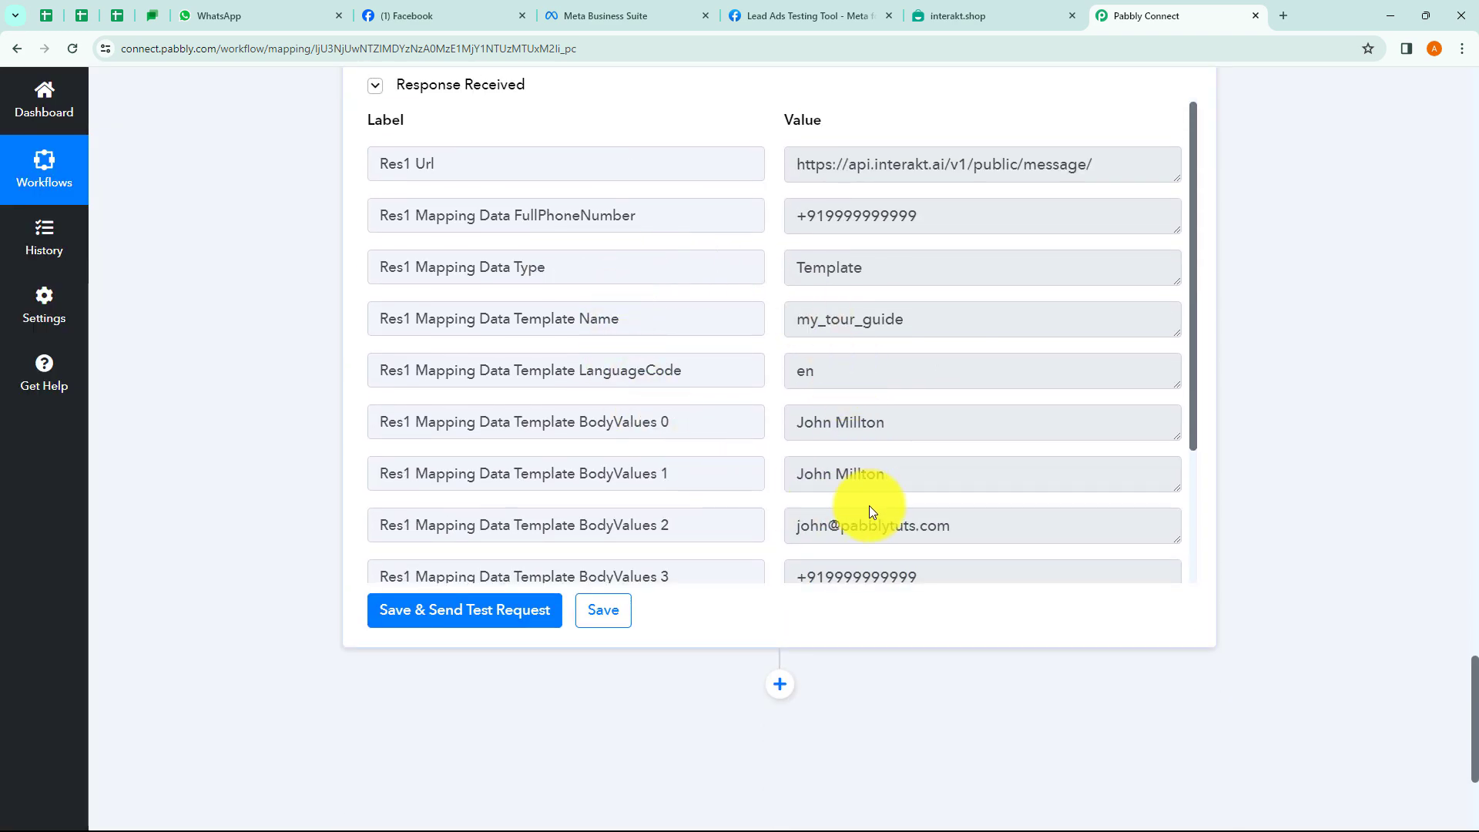
{"action": "left_click_drag", "start_coordinate": [917, 216], "coordinate": [782, 219]}
{"action": "left_click_drag", "start_coordinate": [927, 318], "coordinate": [770, 321]}
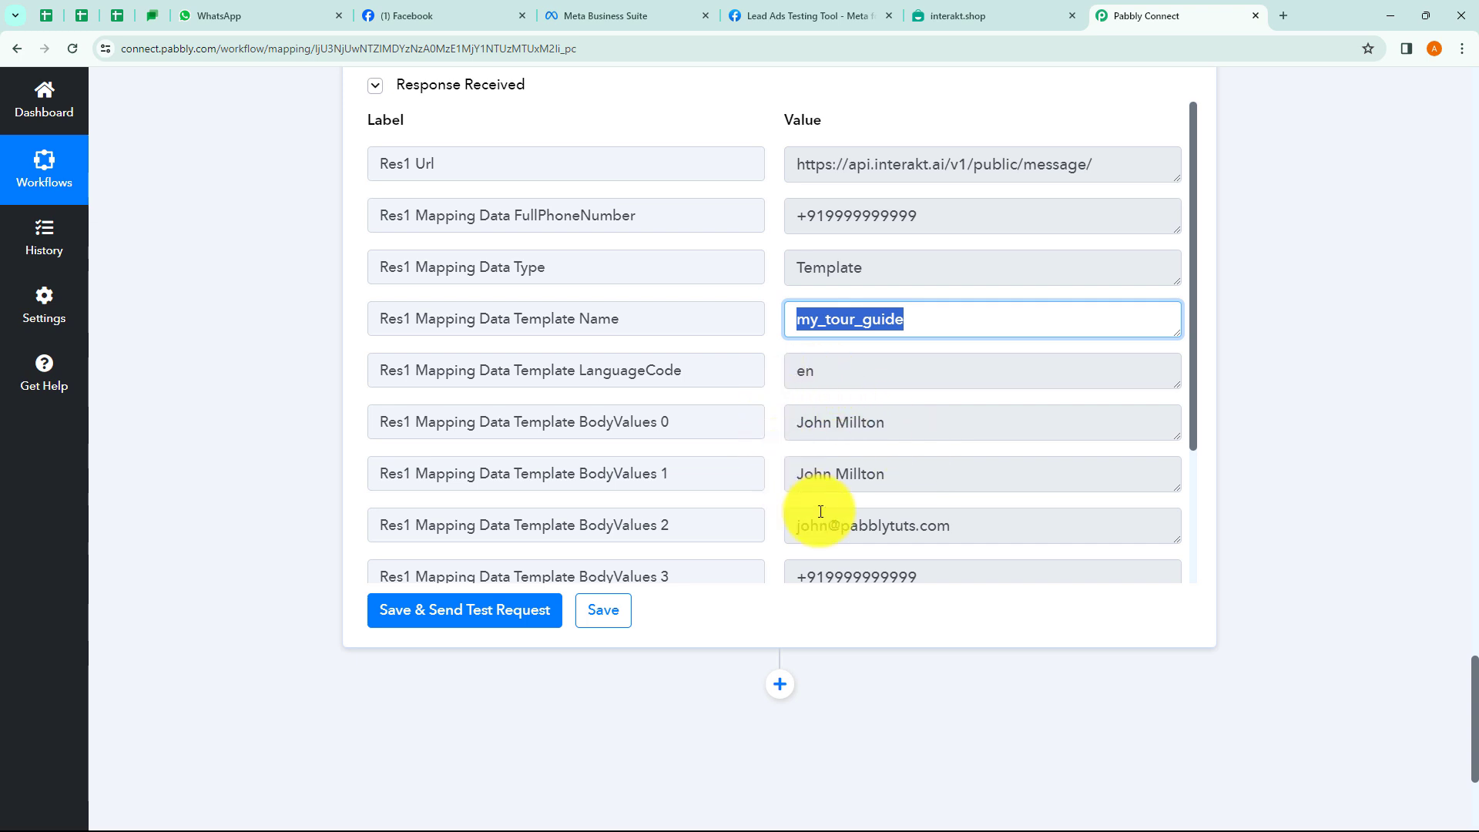
{"action": "scroll", "coordinate": [894, 508], "scroll_direction": "down", "scroll_amount": 2}
{"action": "scroll", "coordinate": [859, 416], "scroll_direction": "down", "scroll_amount": 1}
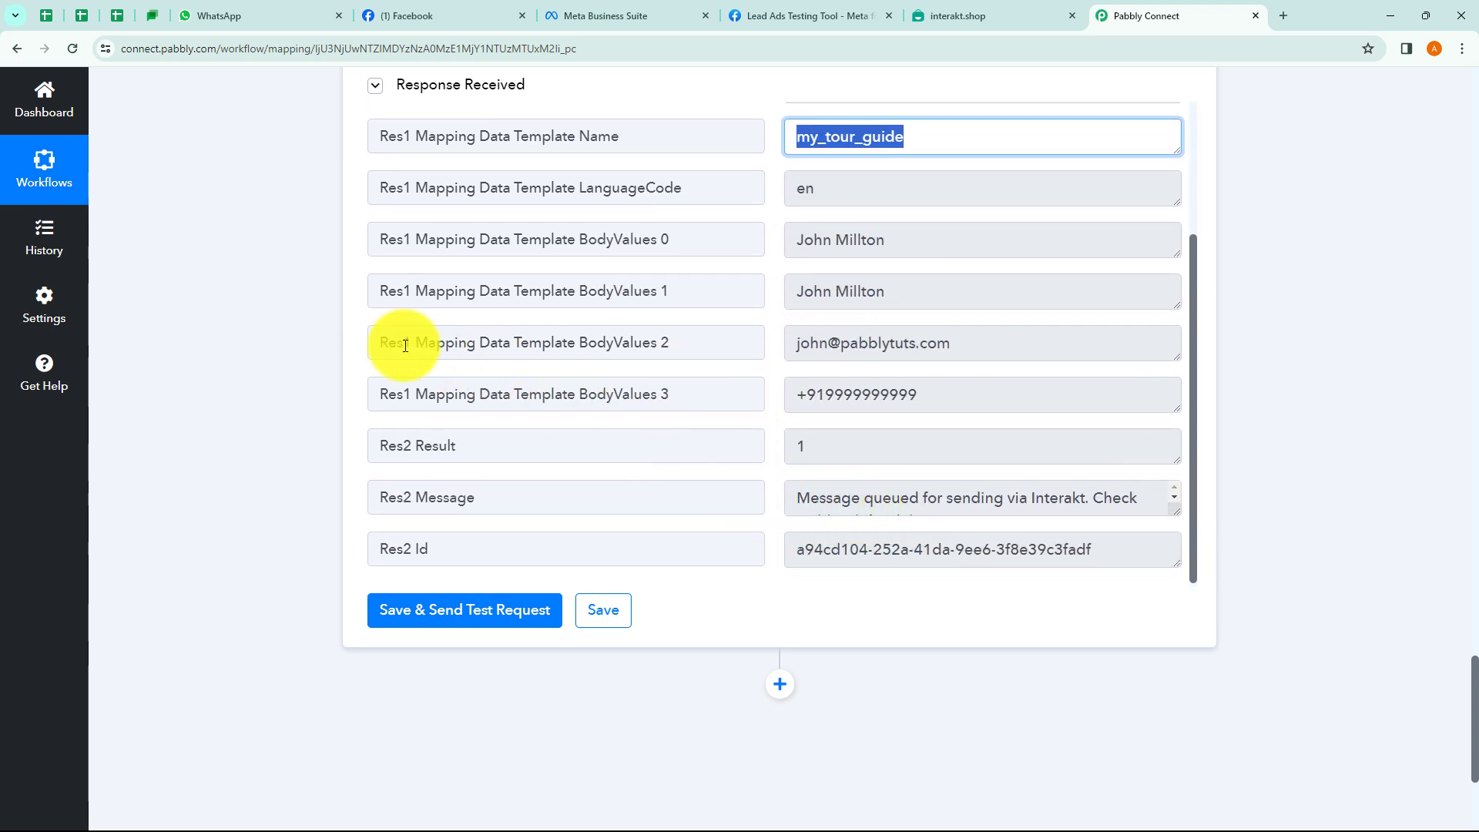
{"action": "left_click", "coordinate": [275, 288]}
Check WhatsApp for the test message, then scroll back up to Full Phone Number.
{"action": "left_click", "coordinate": [206, 13]}
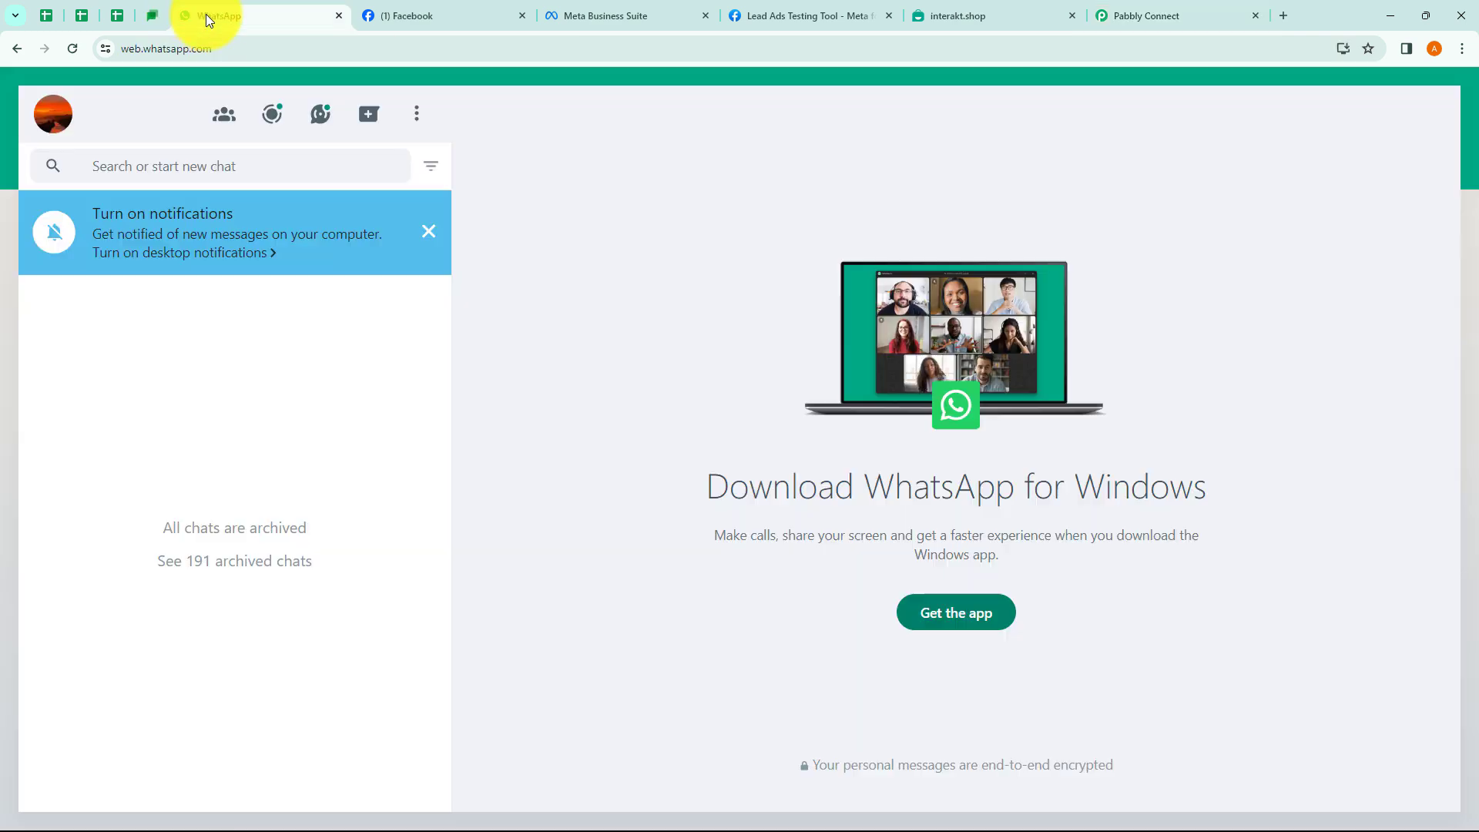
{"action": "left_click", "coordinate": [1148, 15]}
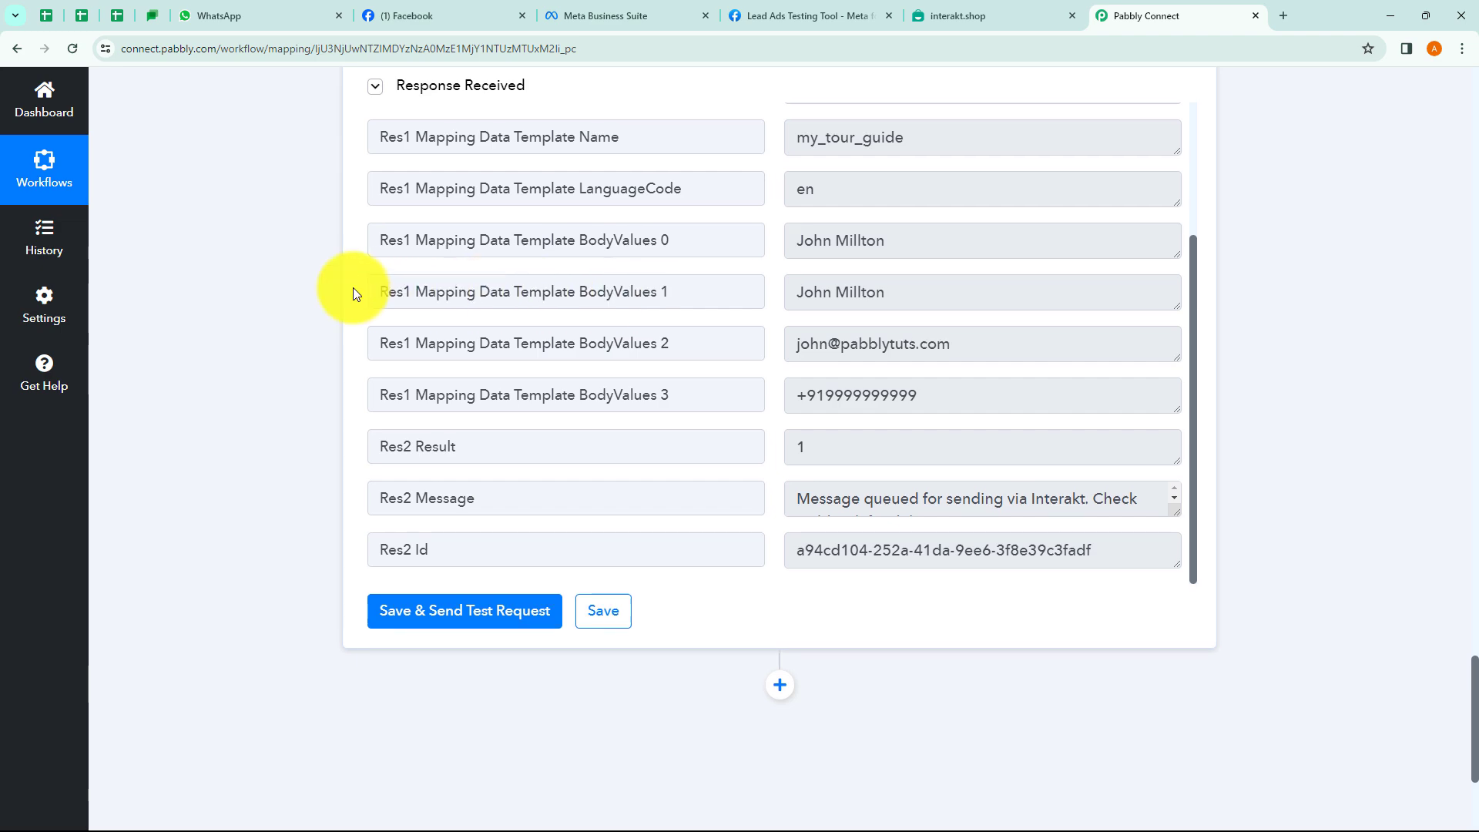
{"action": "scroll", "coordinate": [352, 288], "scroll_direction": "up", "scroll_amount": 2}
{"action": "scroll", "coordinate": [294, 289], "scroll_direction": "up", "scroll_amount": 11}
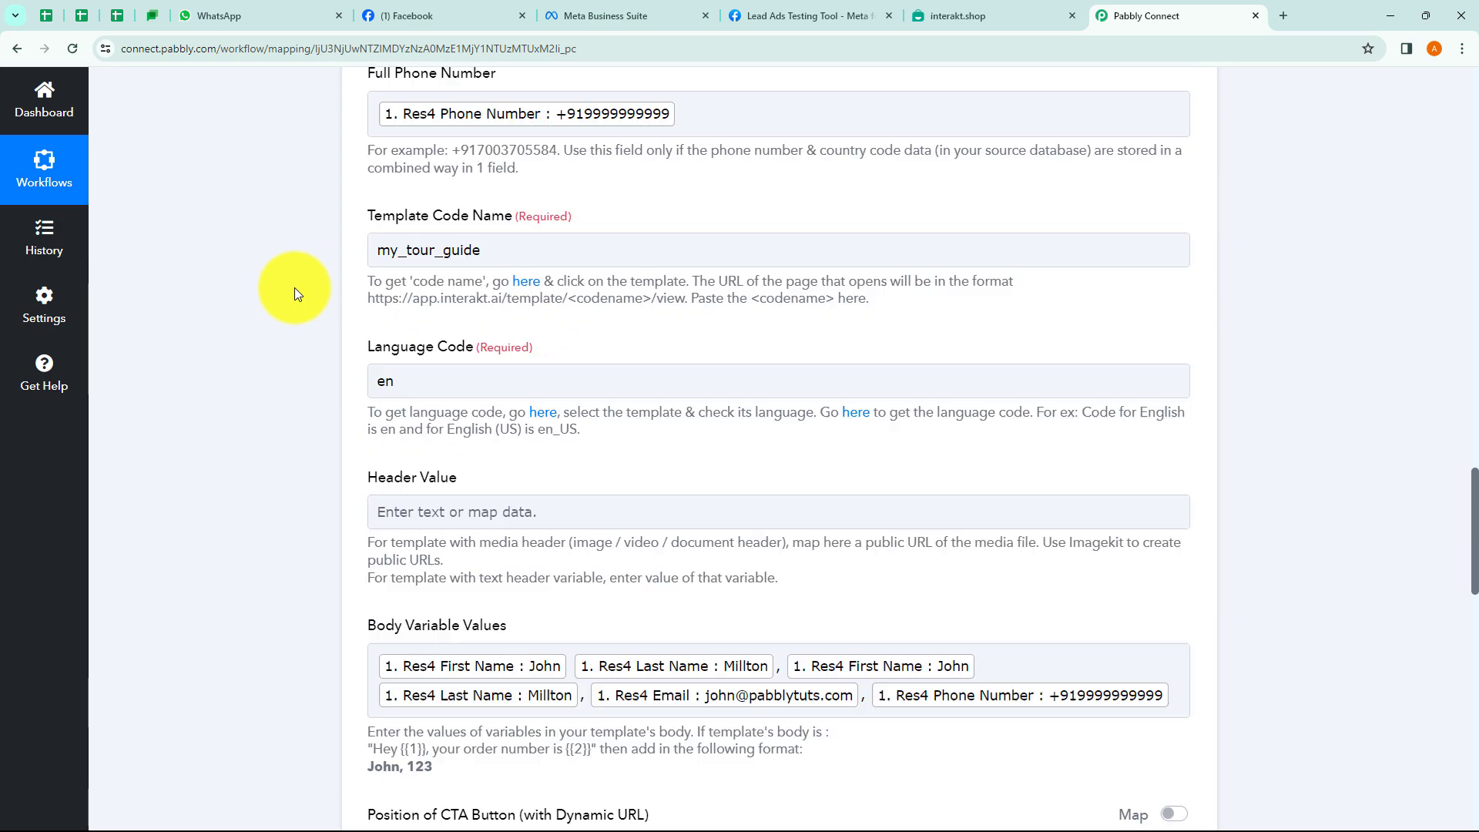
Replace the mapped lead phone in Full Phone Number with a real number and resend the test.
{"action": "scroll", "coordinate": [295, 288], "scroll_direction": "up", "scroll_amount": 1}
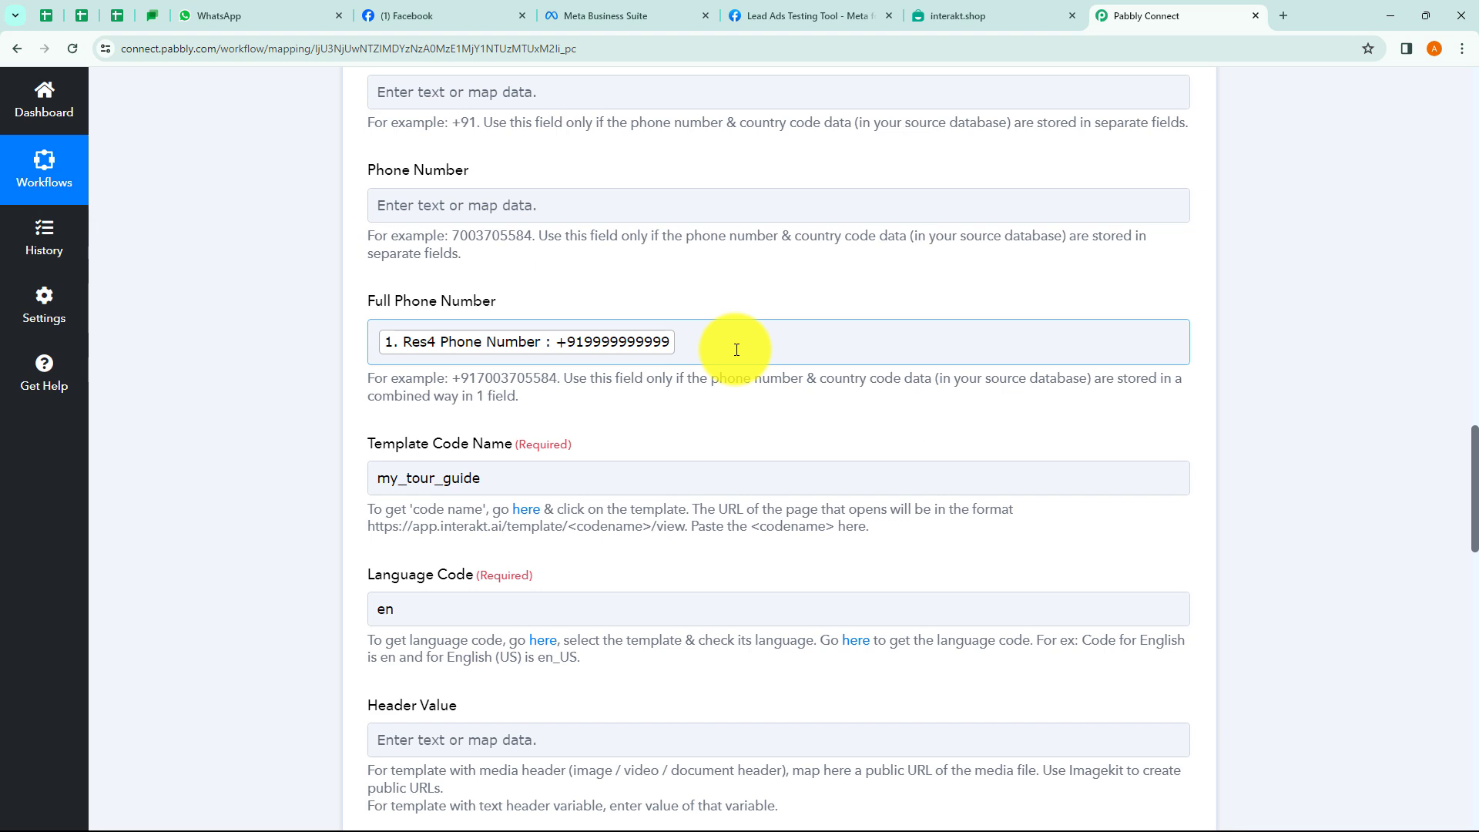
{"action": "left_click", "coordinate": [685, 342]}
{"action": "key", "text": "BackSpace"}
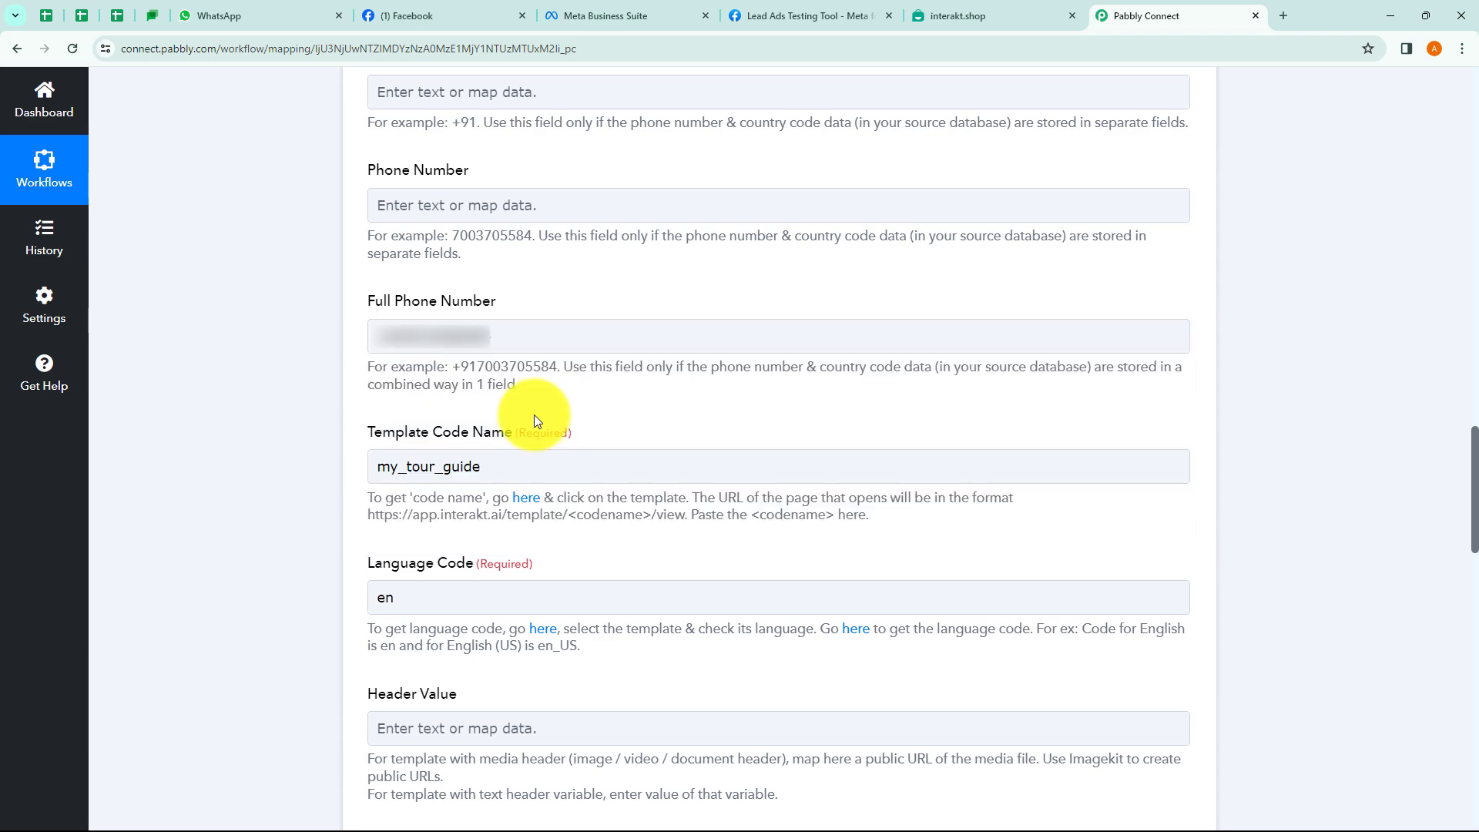
{"action": "left_click", "coordinate": [595, 467]}
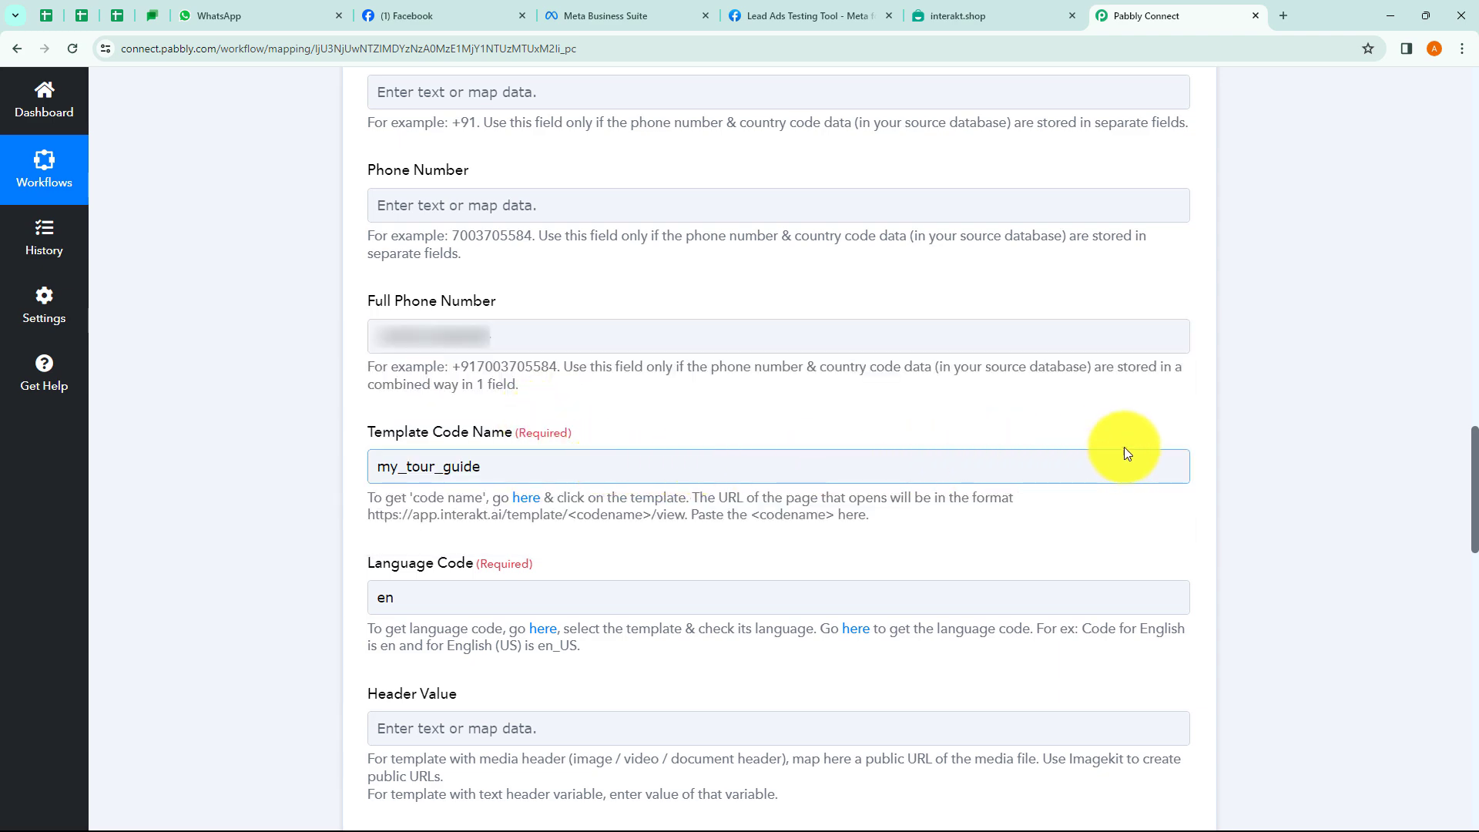
{"action": "scroll", "coordinate": [506, 423], "scroll_direction": "down", "scroll_amount": 15}
{"action": "scroll", "coordinate": [506, 405], "scroll_direction": "down", "scroll_amount": 4}
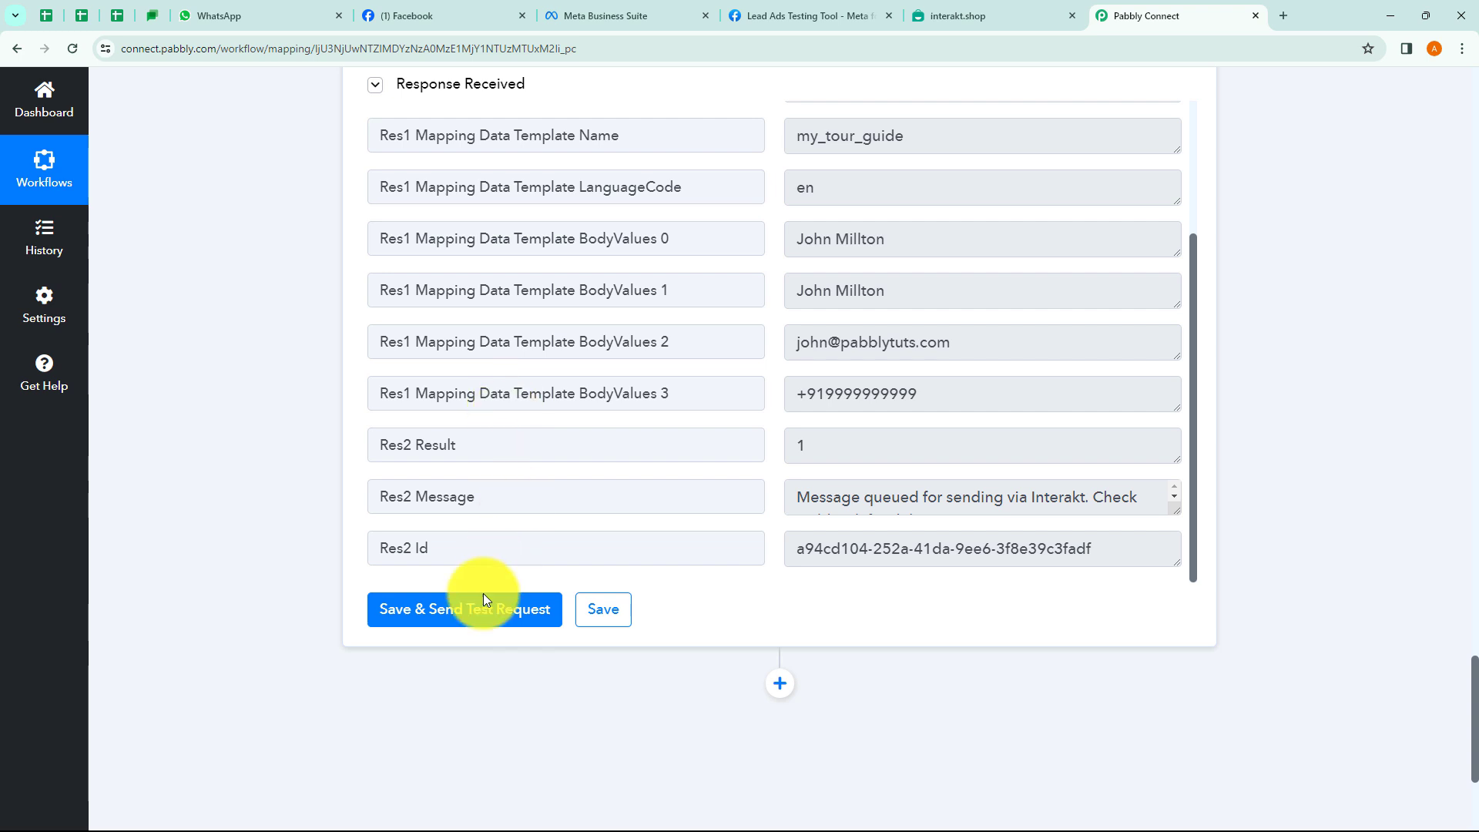
{"action": "left_click", "coordinate": [456, 613]}
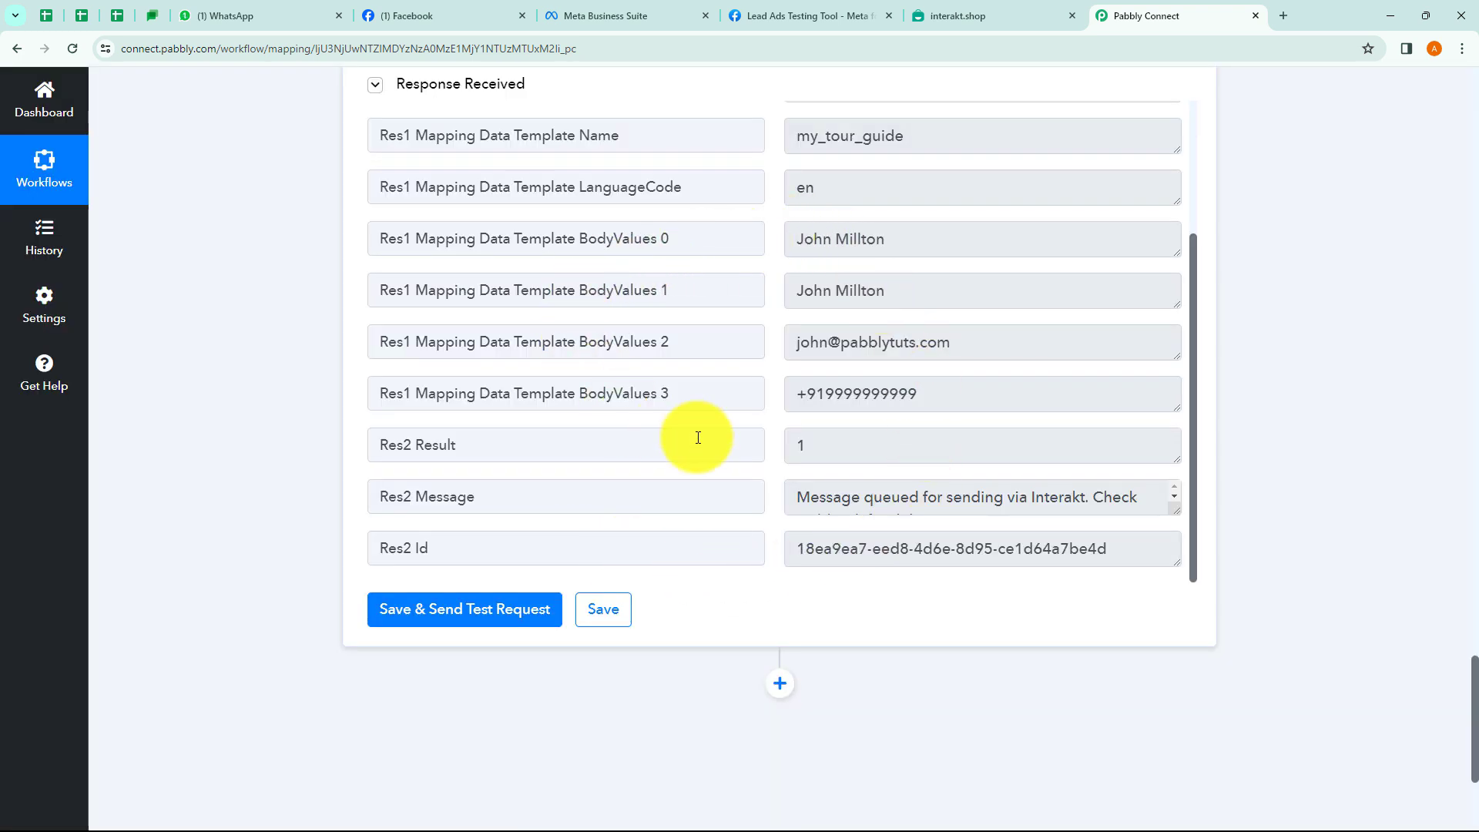
{"action": "scroll", "coordinate": [1032, 323], "scroll_direction": "up", "scroll_amount": 3}
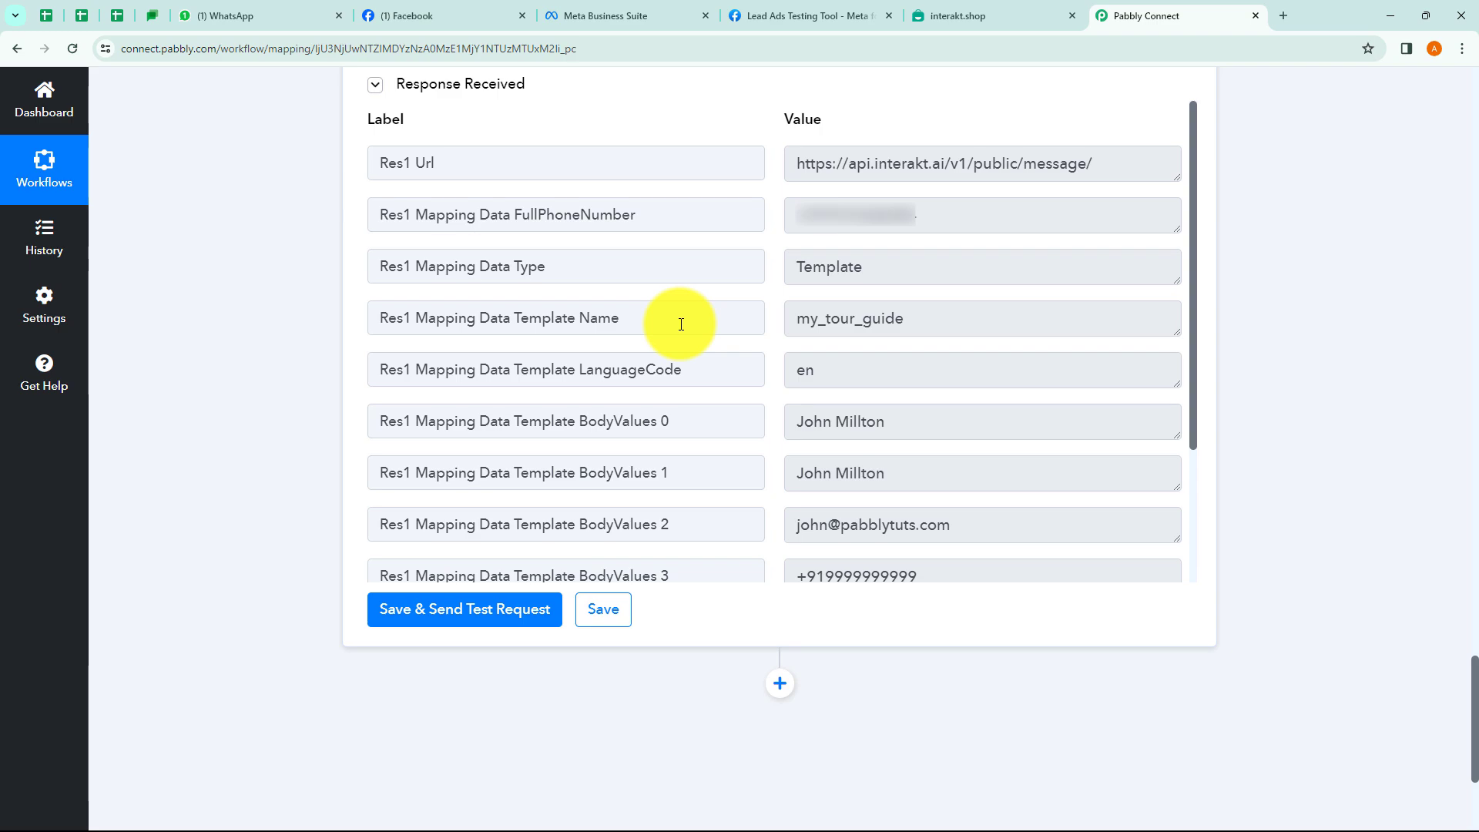
{"action": "left_click", "coordinate": [255, 17]}
Read the received my_tour_guide thank-you message in the new WhatsApp chat, then return to Pabbly Connect.
{"action": "left_click", "coordinate": [248, 307]}
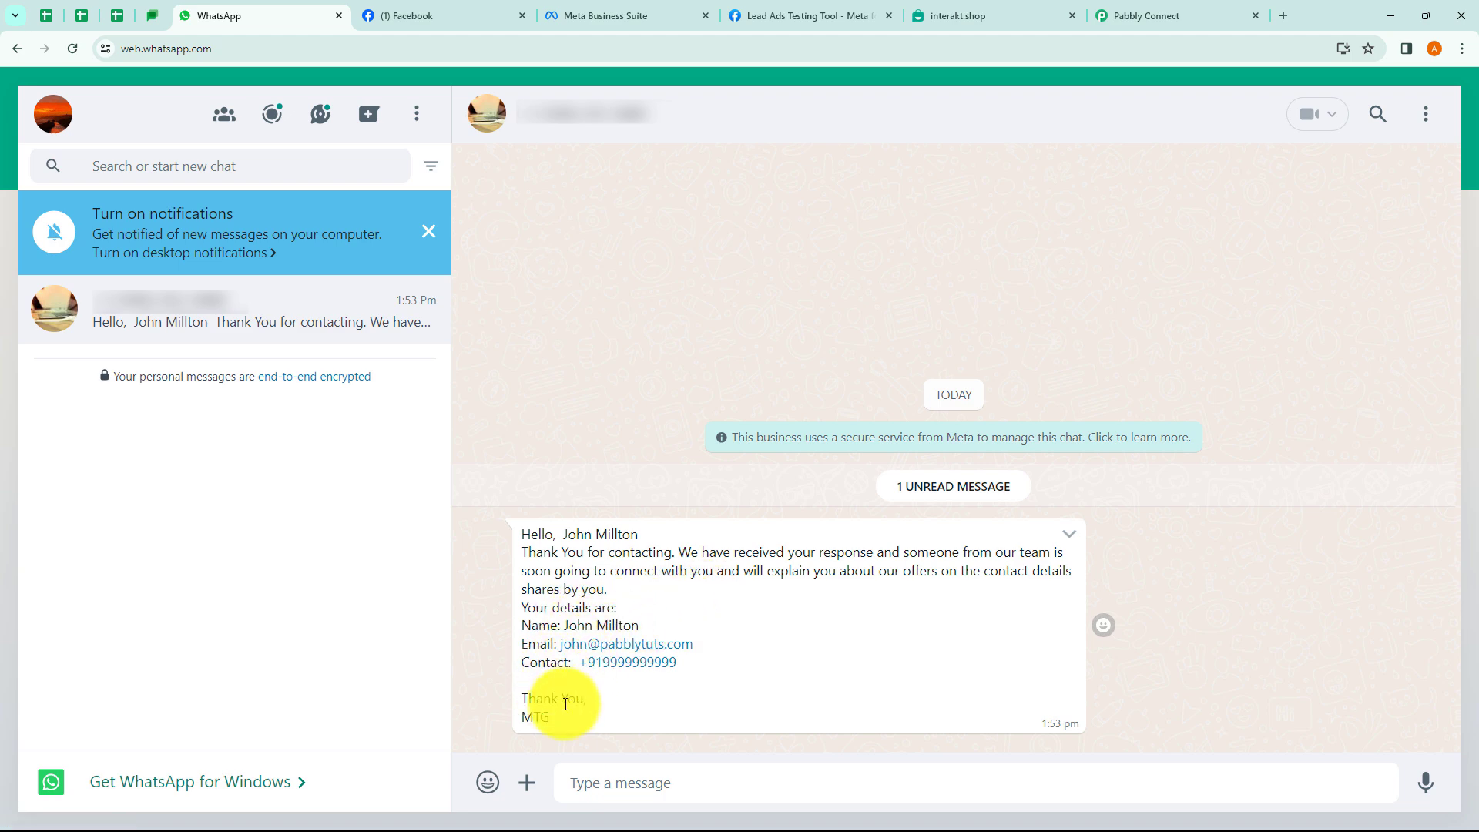
{"action": "left_click", "coordinate": [1140, 17]}
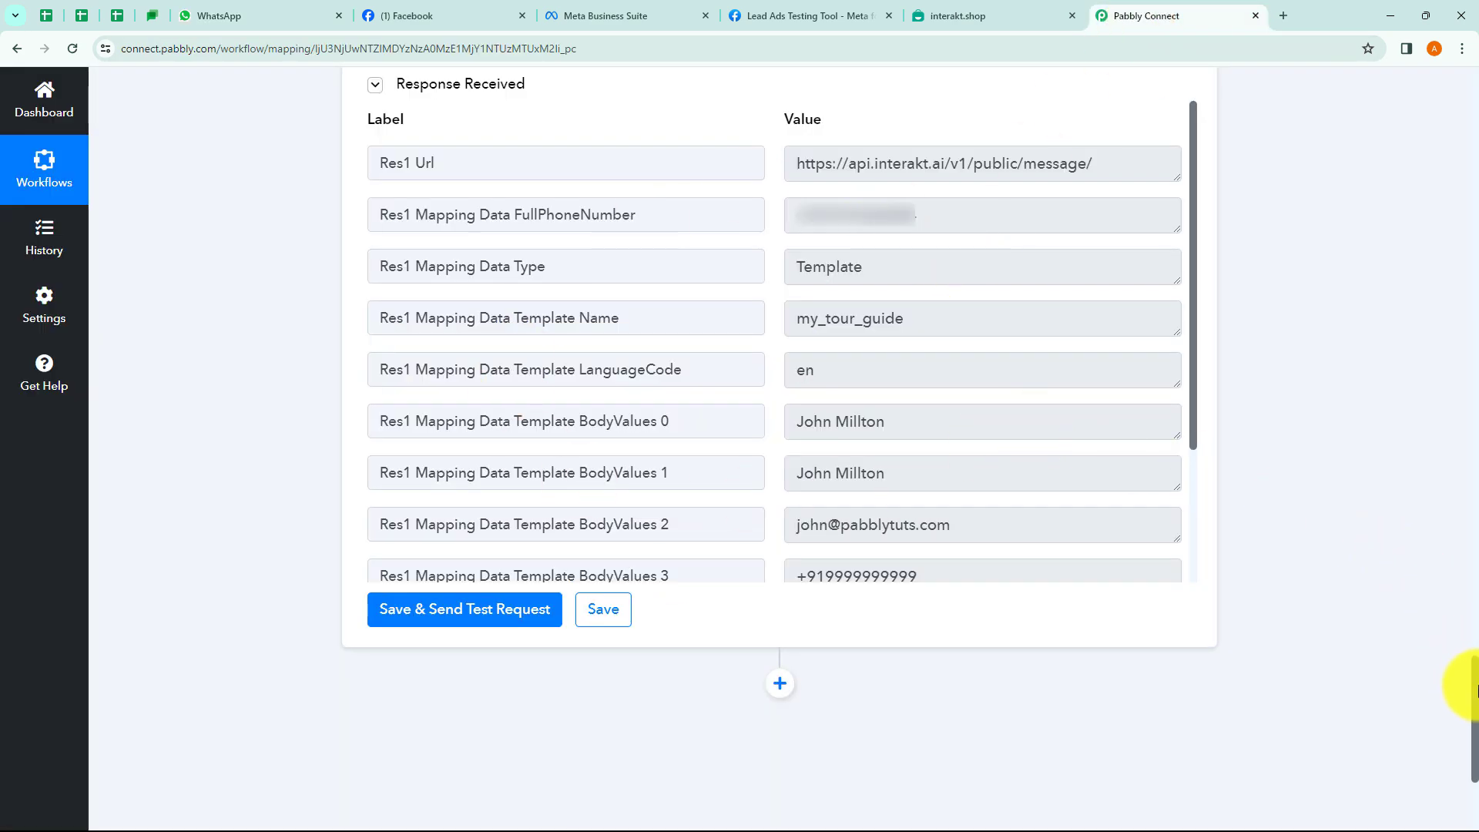
Collapse the Facebook Lead Ads trigger and Interakt action steps.
{"action": "left_click_drag", "start_coordinate": [1475, 689], "coordinate": [1475, 101]}
{"action": "left_click", "coordinate": [749, 375]}
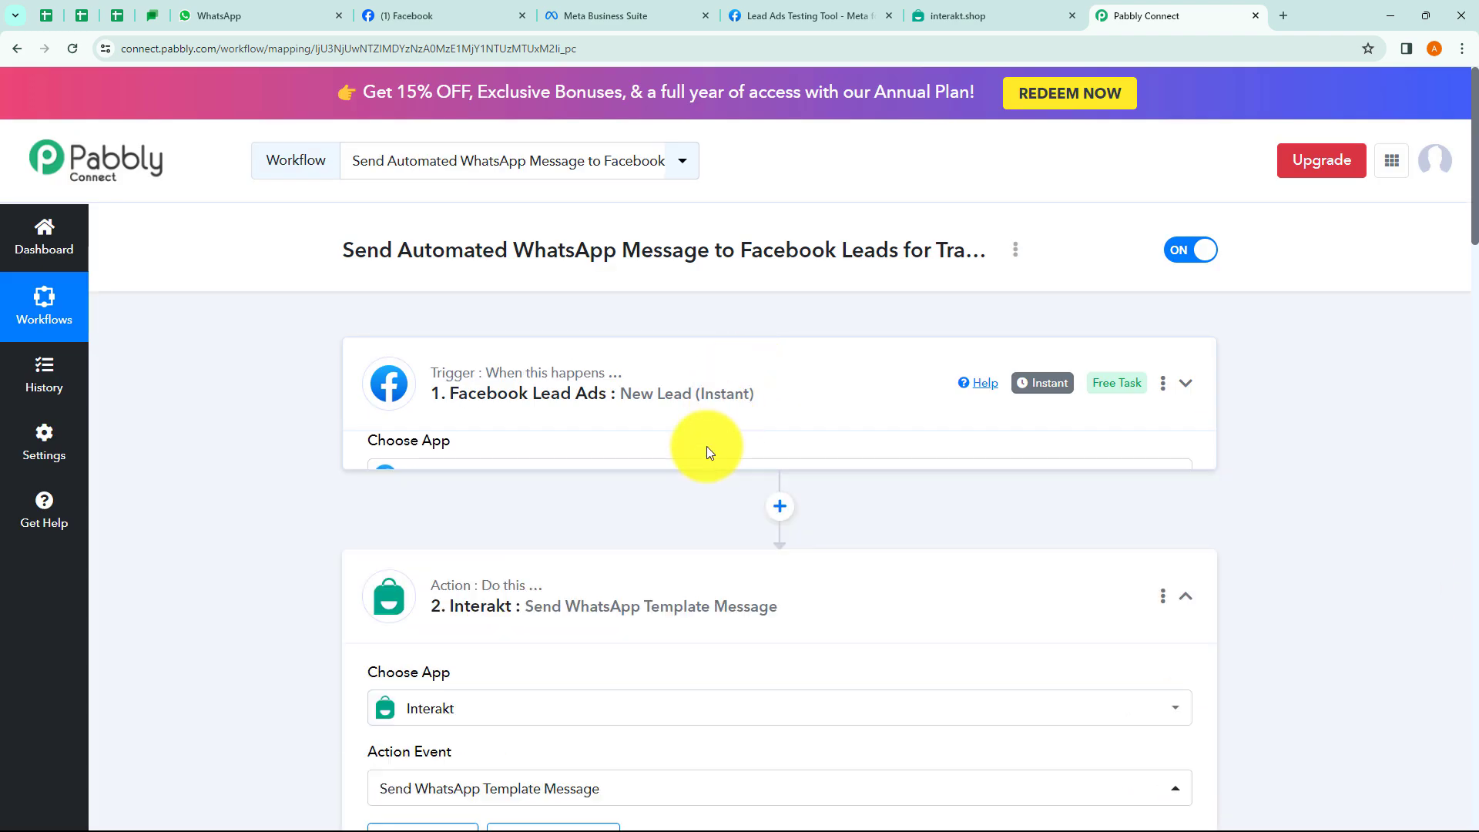
{"action": "left_click", "coordinate": [646, 554]}
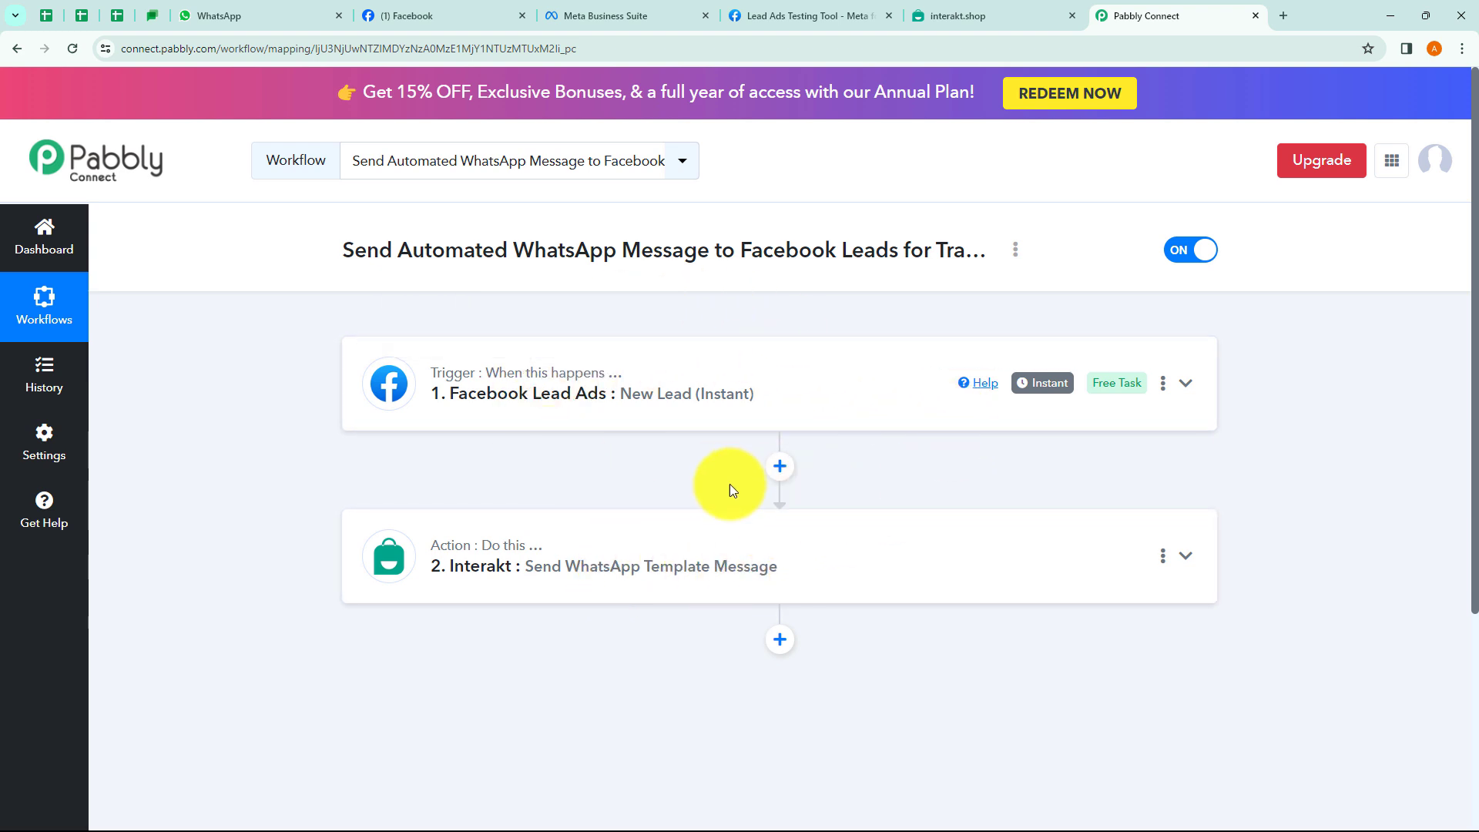
View the workflow's share link from the options menu, then close the Share dialog.
{"action": "left_click", "coordinate": [1015, 255]}
{"action": "left_click", "coordinate": [904, 336]}
{"action": "left_click_drag", "start_coordinate": [561, 462], "coordinate": [911, 462]}
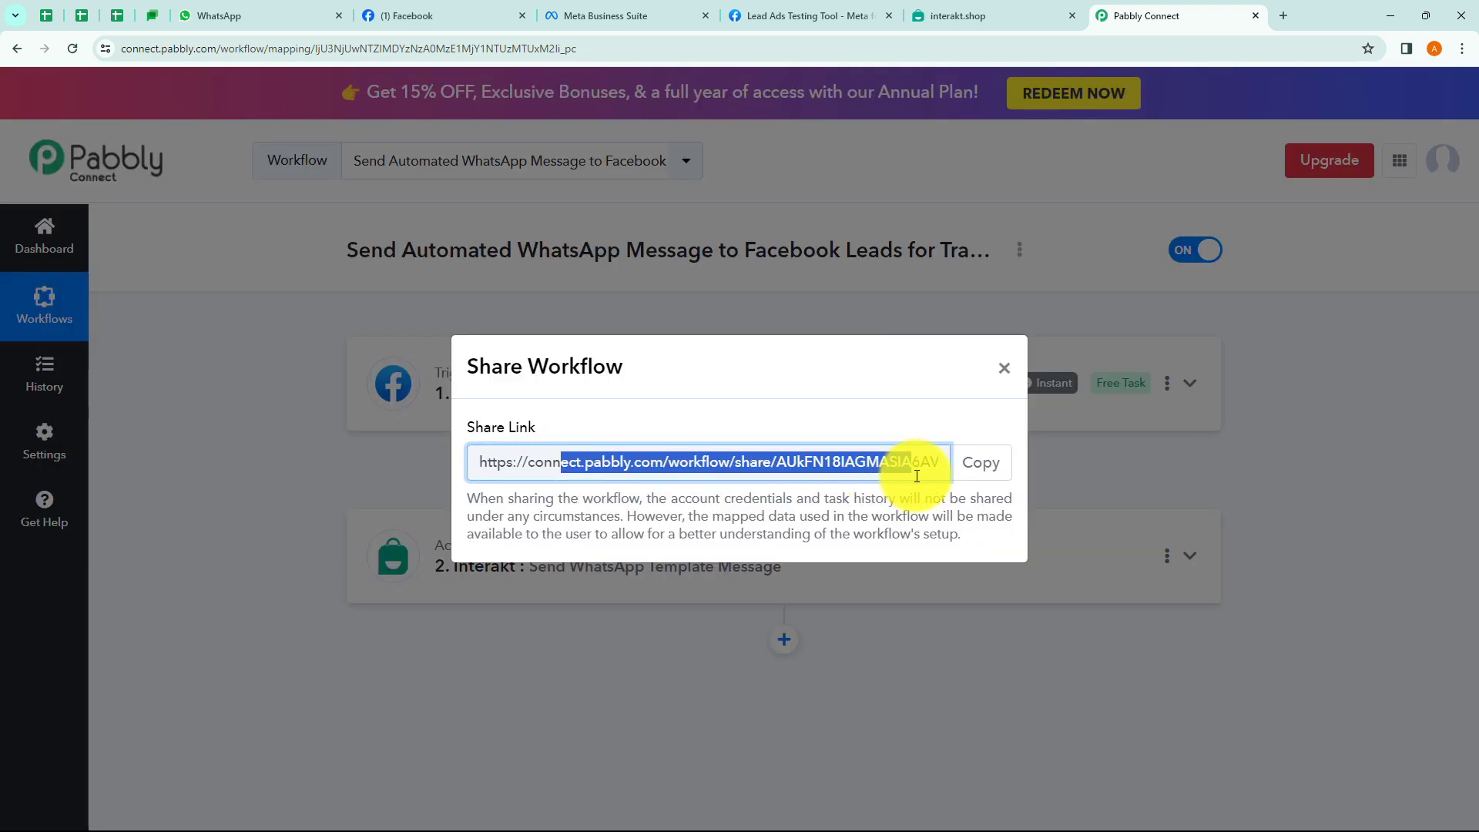
{"action": "left_click", "coordinate": [1004, 369]}
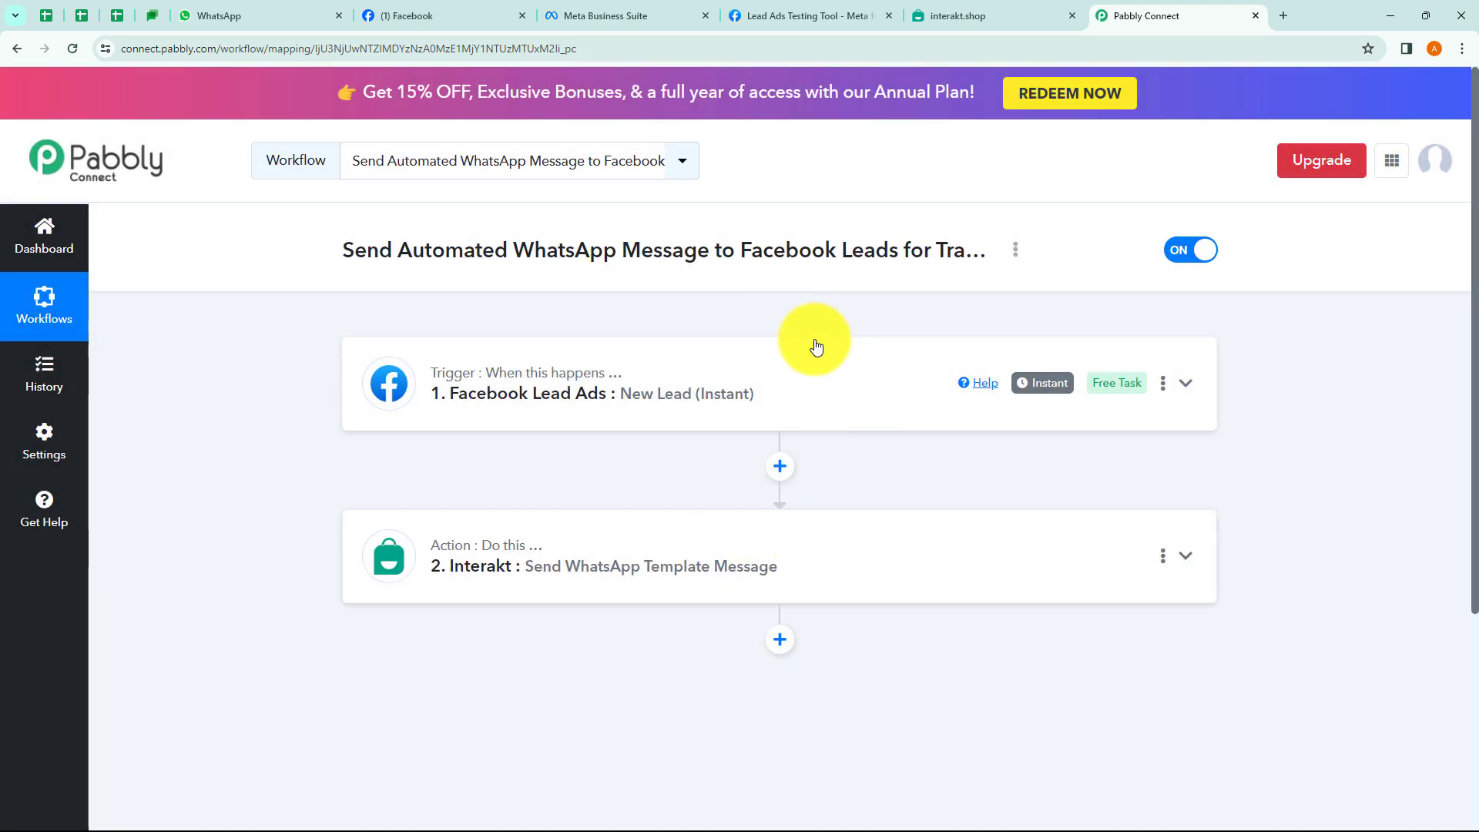